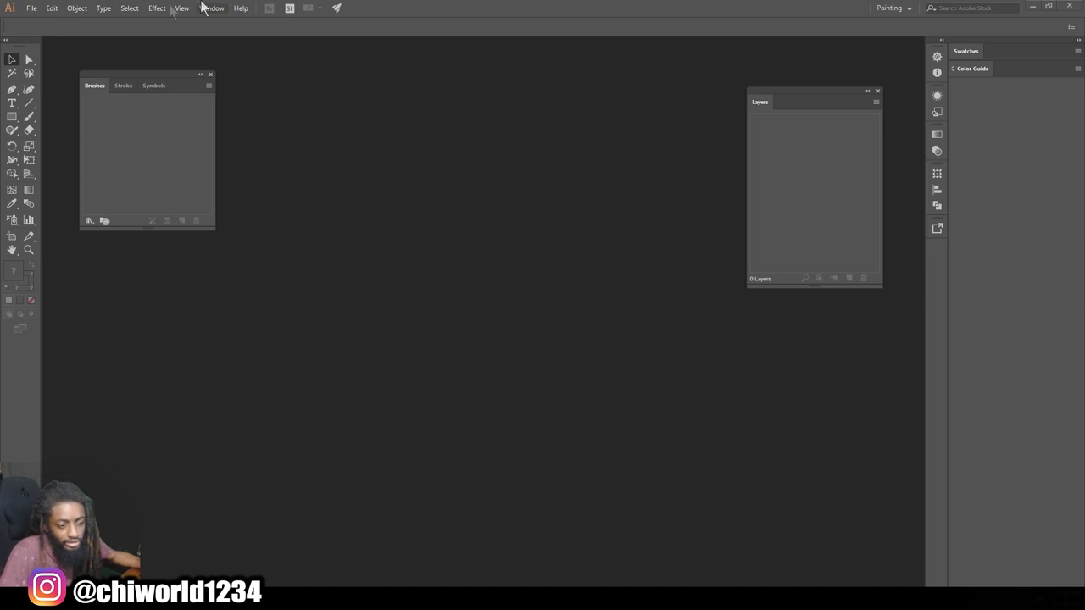
Step: Create a new 18 × 18 inch CMYK document with one artboard
left_click(33, 11)
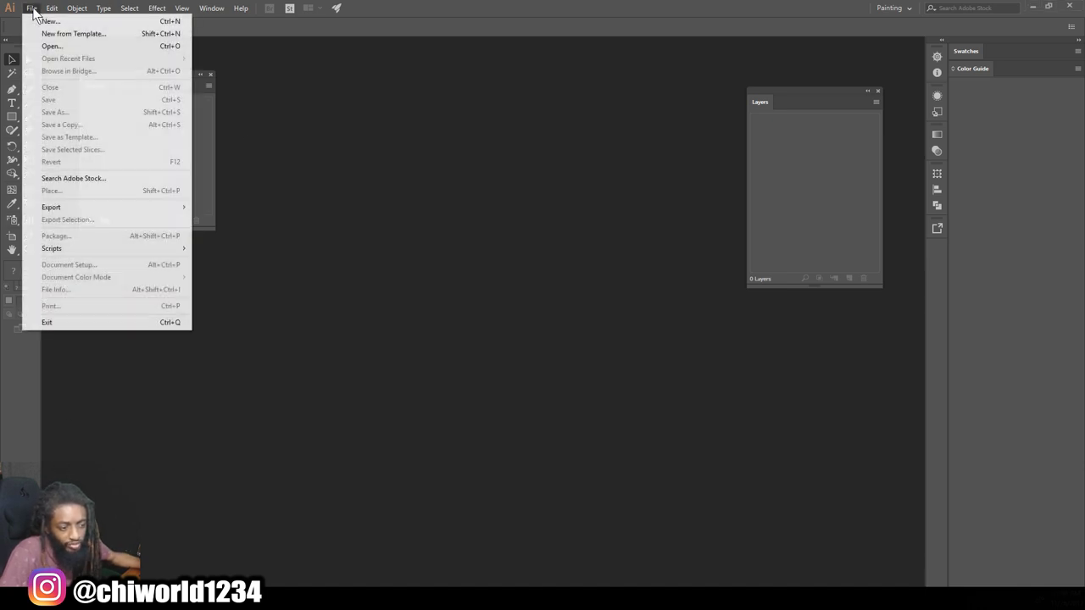
left_click(51, 21)
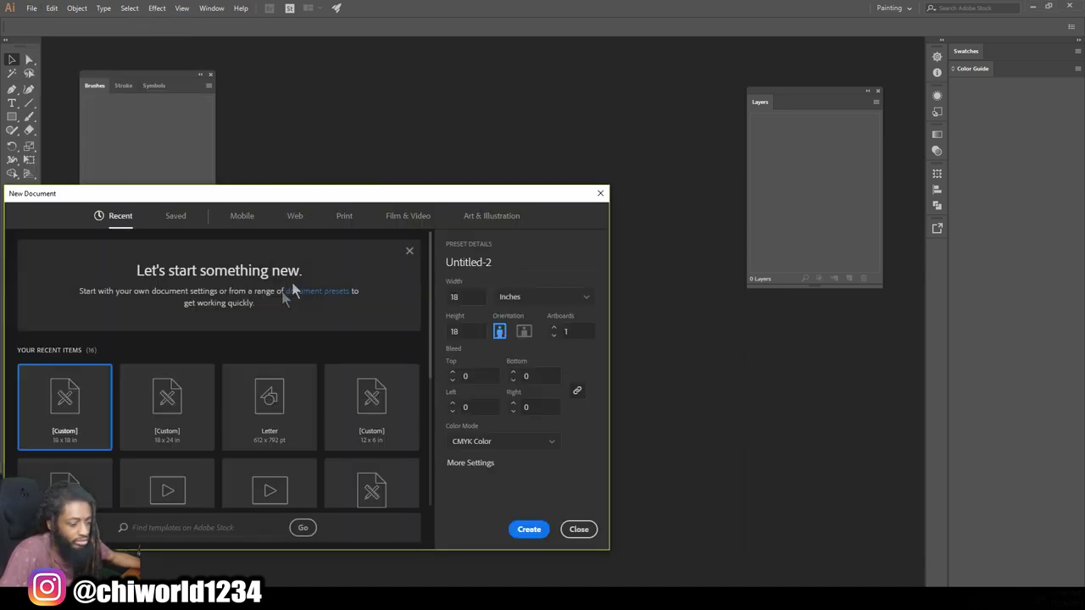
left_click_drag(263, 198, 361, 160)
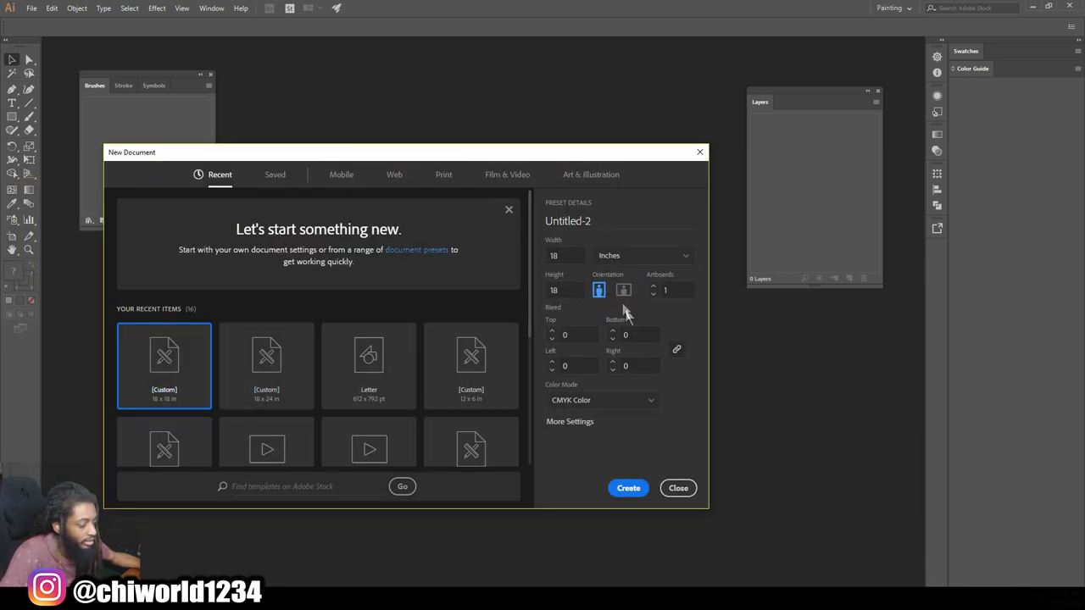
left_click(616, 490)
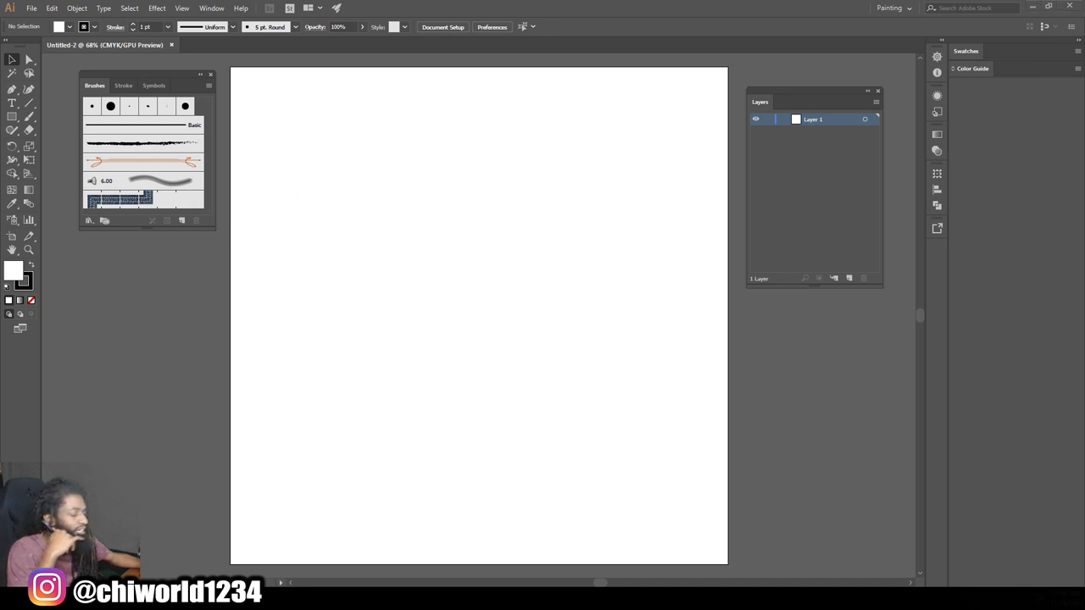
Step: Place the portrait photo on the artboard and enlarge it to about 12.8 × 17.1 in
left_click_drag(4, 449, 469, 315)
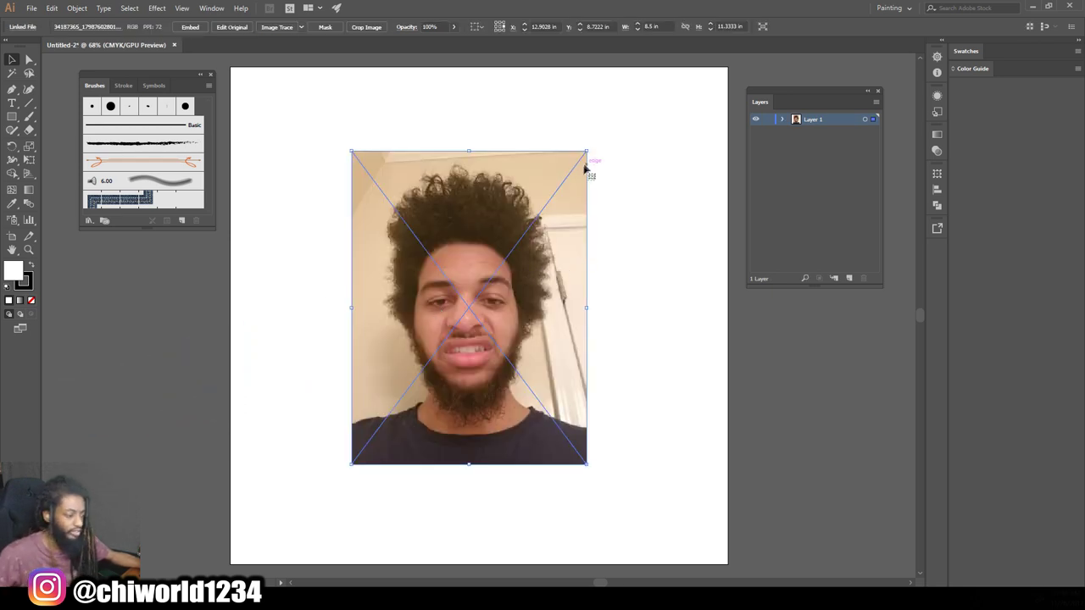
left_click_drag(586, 153, 666, 97)
scroll(573, 205, "down", 1)
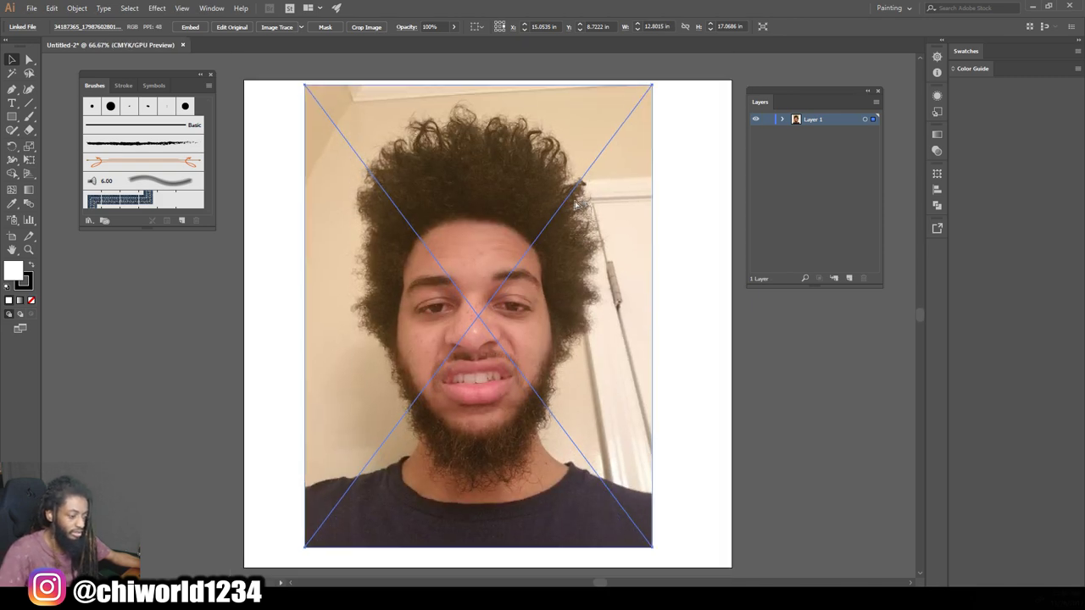
key("ctrl+minus")
scroll(574, 205, "right", 1)
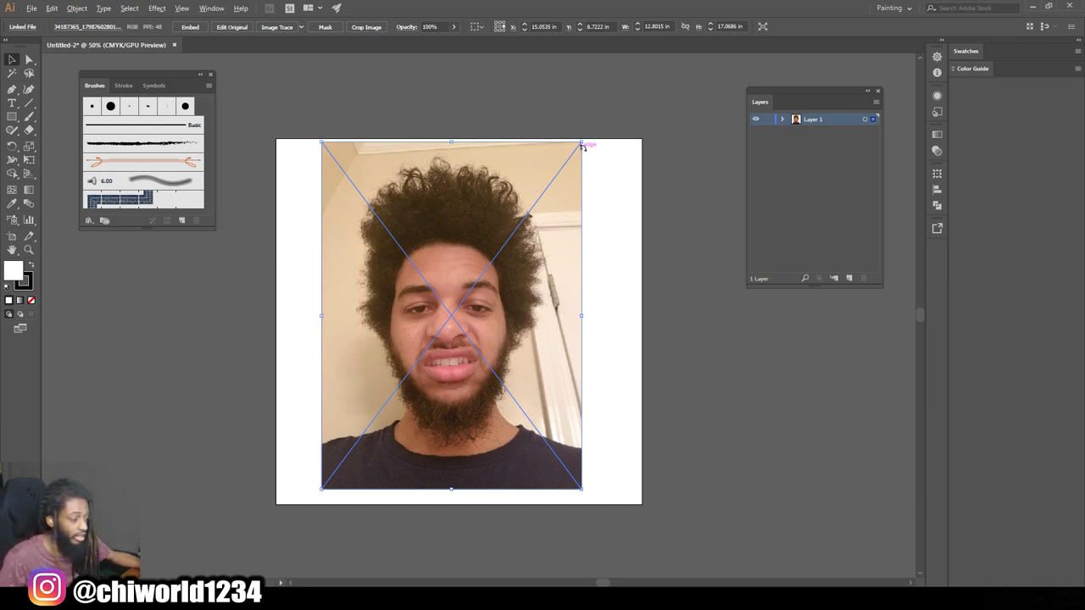
Step: Scale the portrait photo to about 14.2 × 18.9 in and reposition it so the head and shoulders fill the artboard's height
left_click_drag(581, 140, 597, 124)
left_click_drag(516, 178, 524, 219)
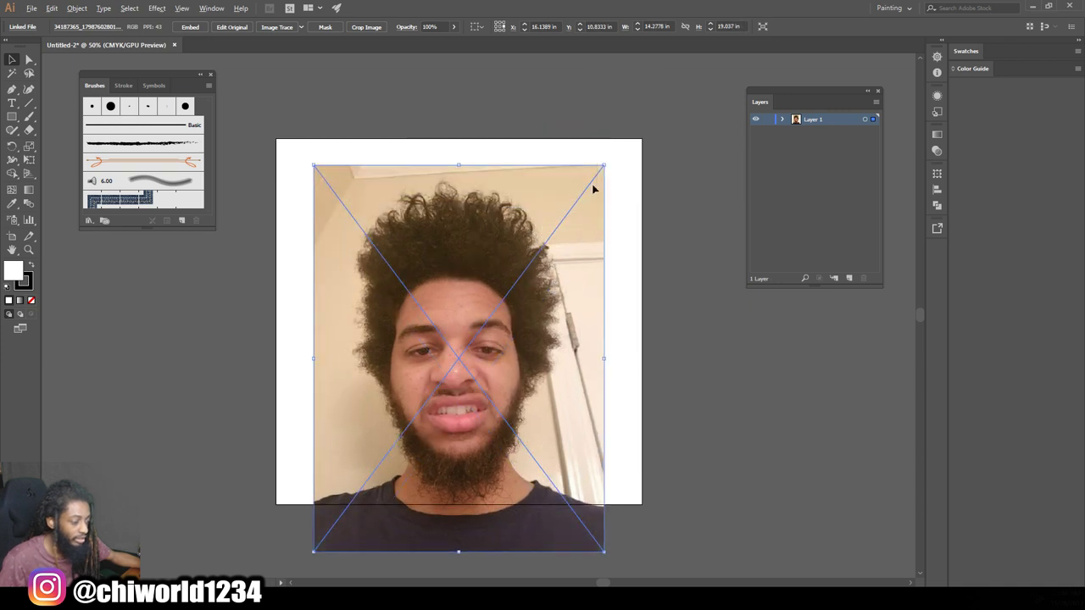
left_click_drag(603, 164, 591, 181)
left_click_drag(519, 238, 526, 215)
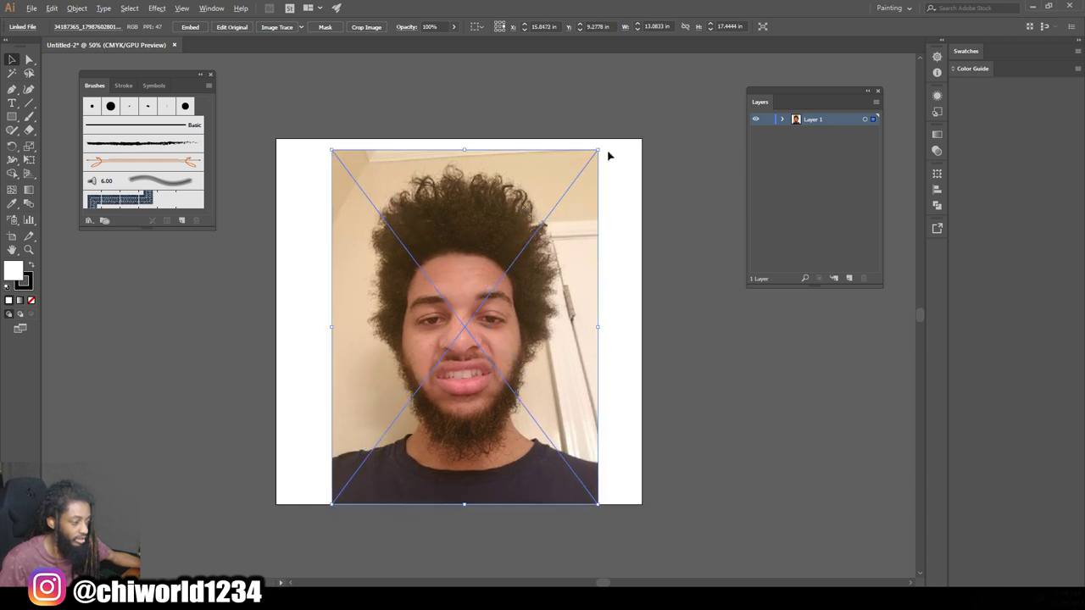
left_click_drag(598, 149, 609, 135)
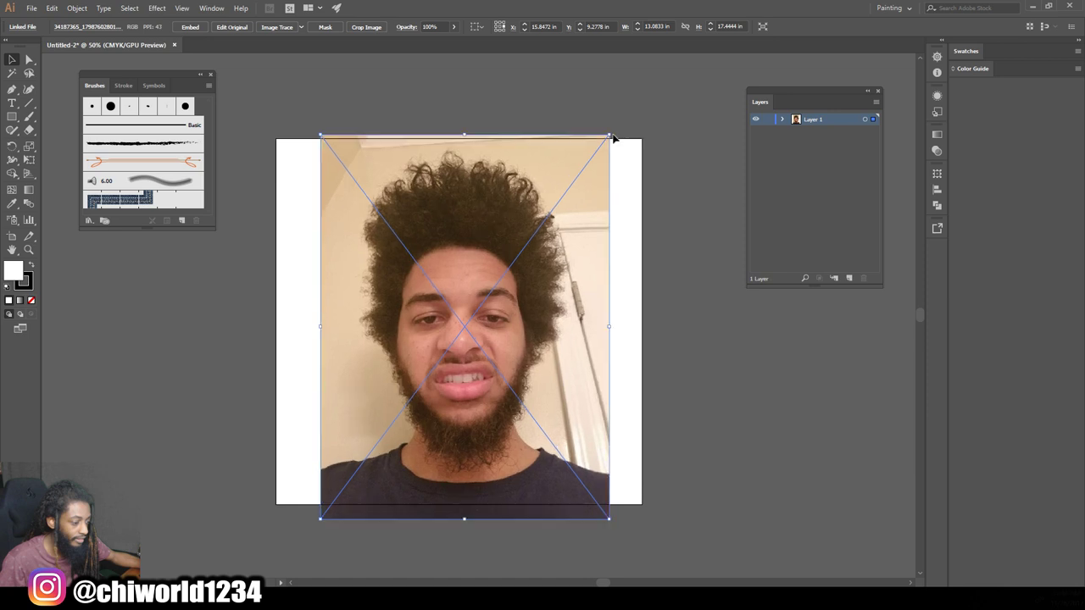
left_click_drag(591, 208, 588, 208)
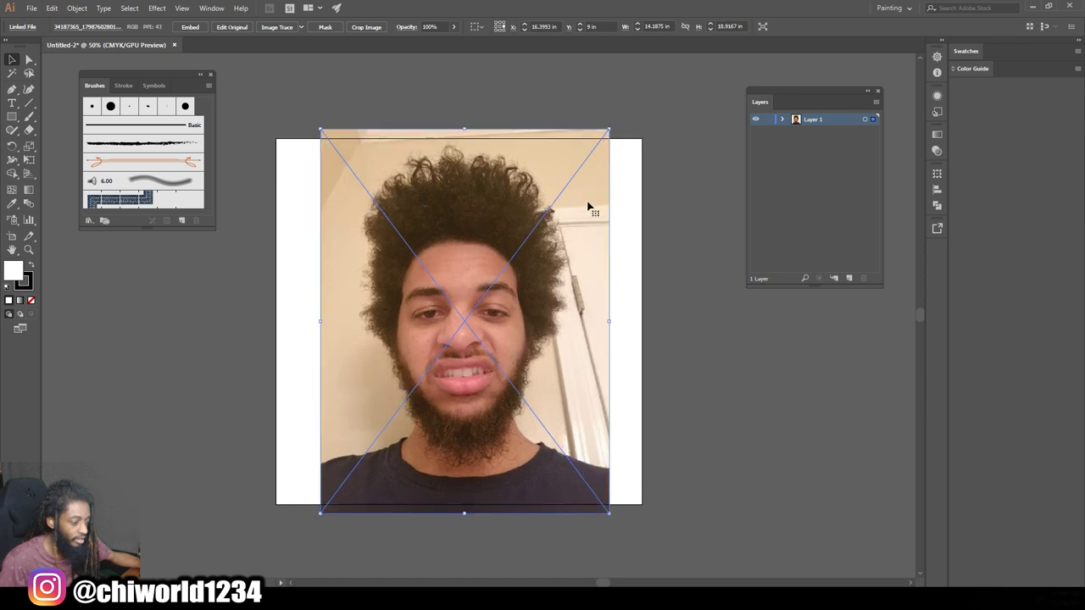
Step: Reduce the photo's opacity and lock its layer beneath a new empty layer for tracing
left_click(453, 26)
left_click_drag(450, 42, 440, 41)
left_click(768, 119)
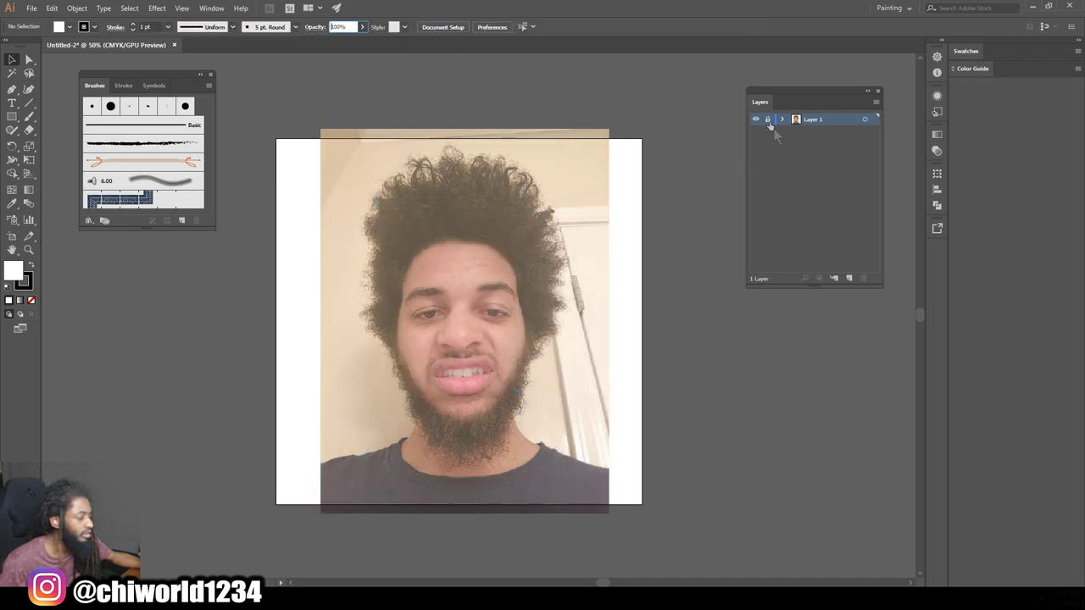
left_click(849, 278)
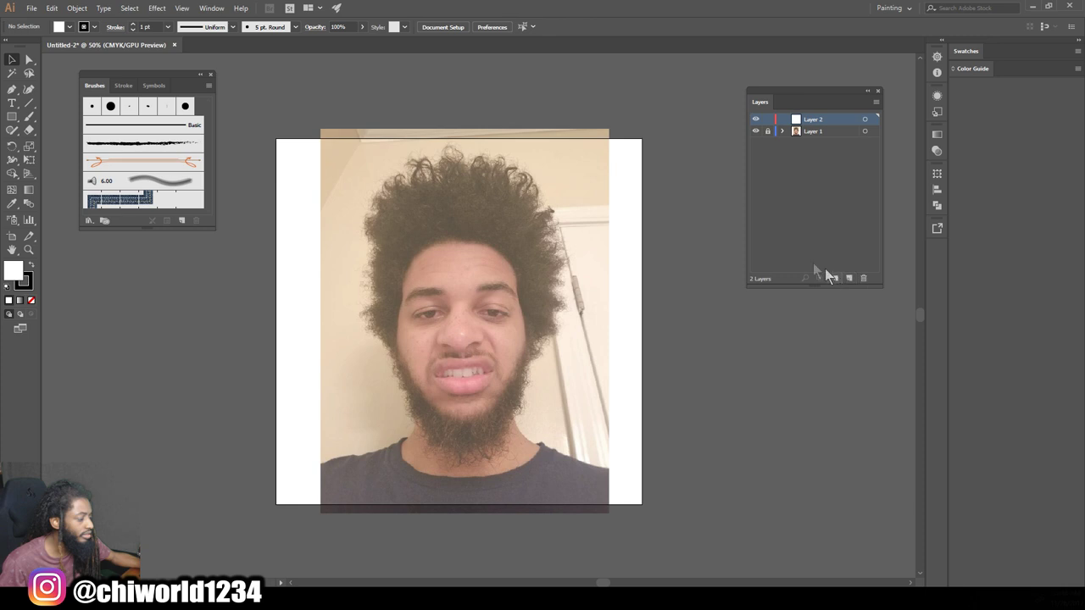
Step: Create a calligraphic brush with a pressure-controlled size of 3 pt and a variation of 3 pt
left_click(181, 222)
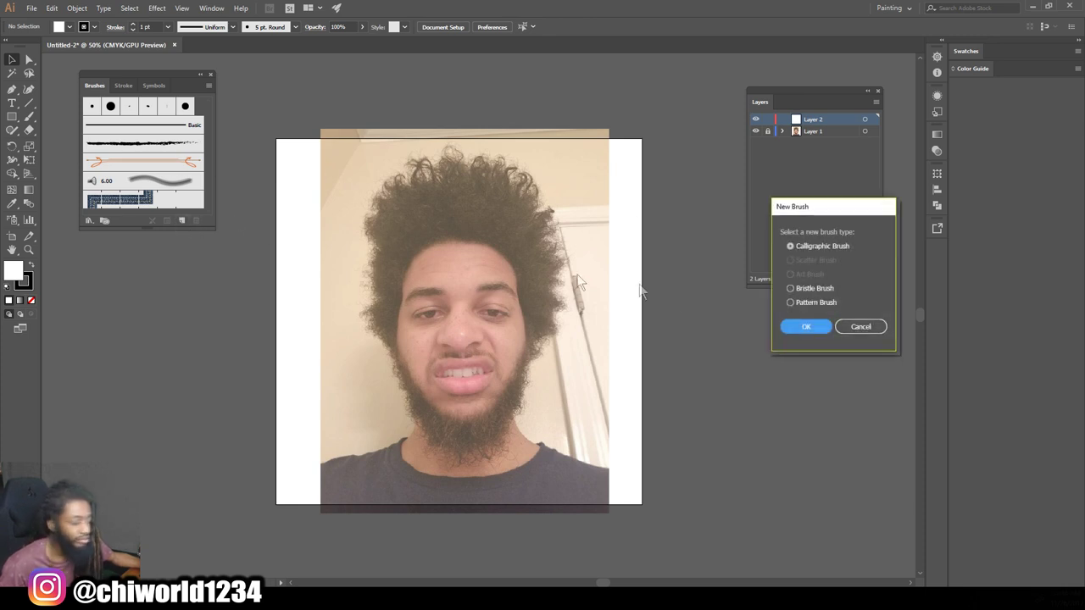
left_click(787, 328)
left_click(812, 390)
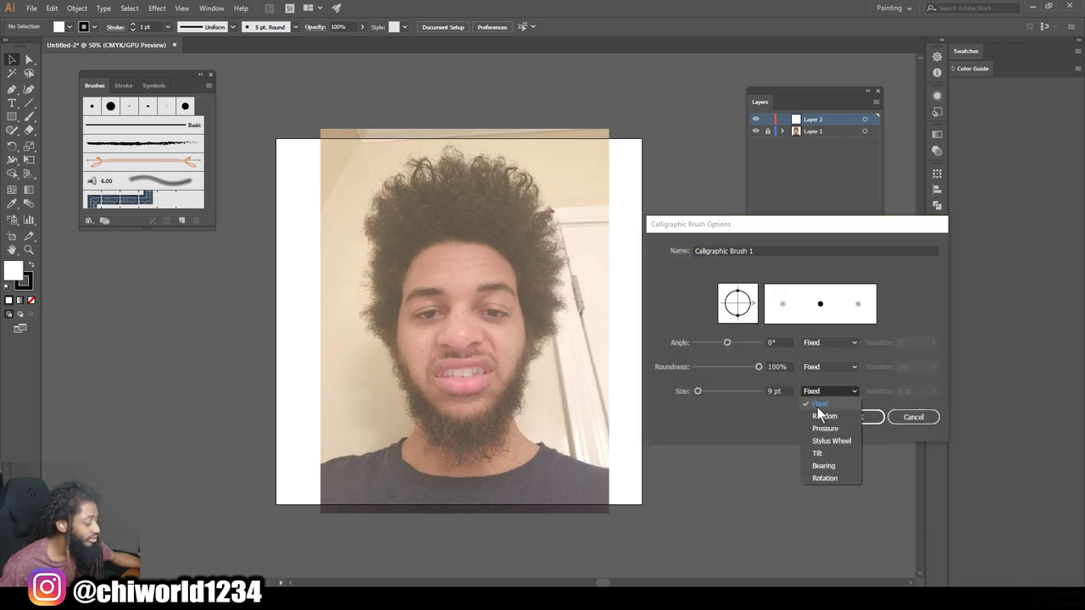
left_click(818, 427)
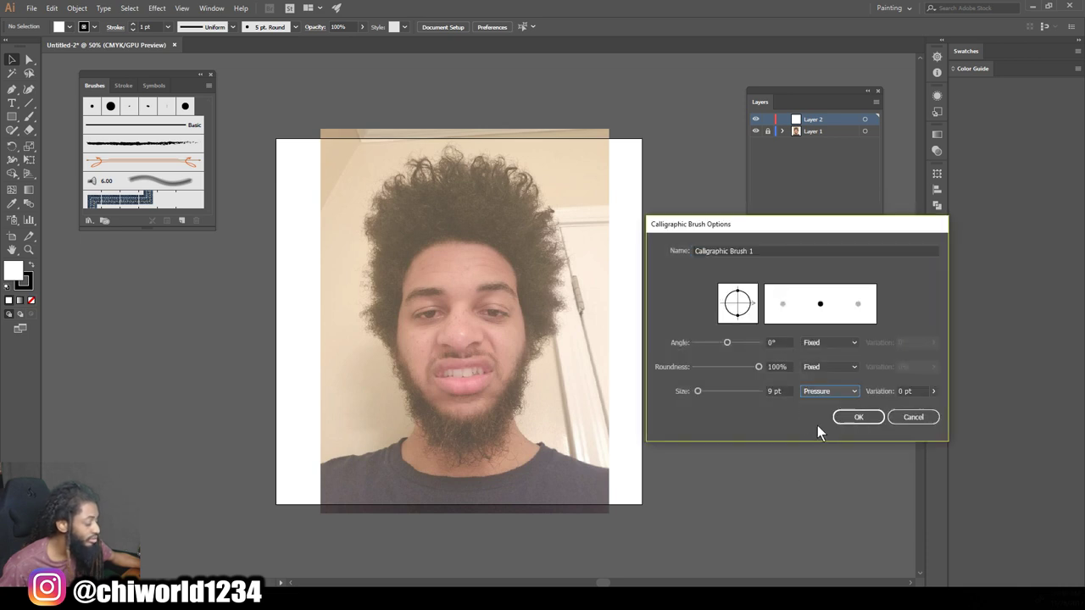
left_click(778, 391)
type("3")
left_click(900, 391)
type("3")
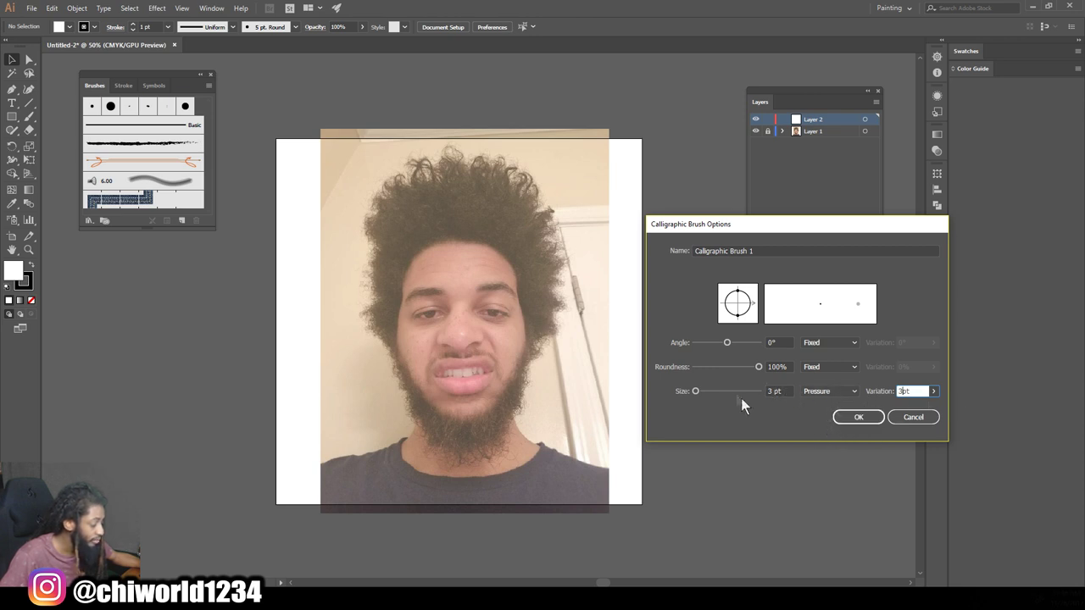
left_click(848, 415)
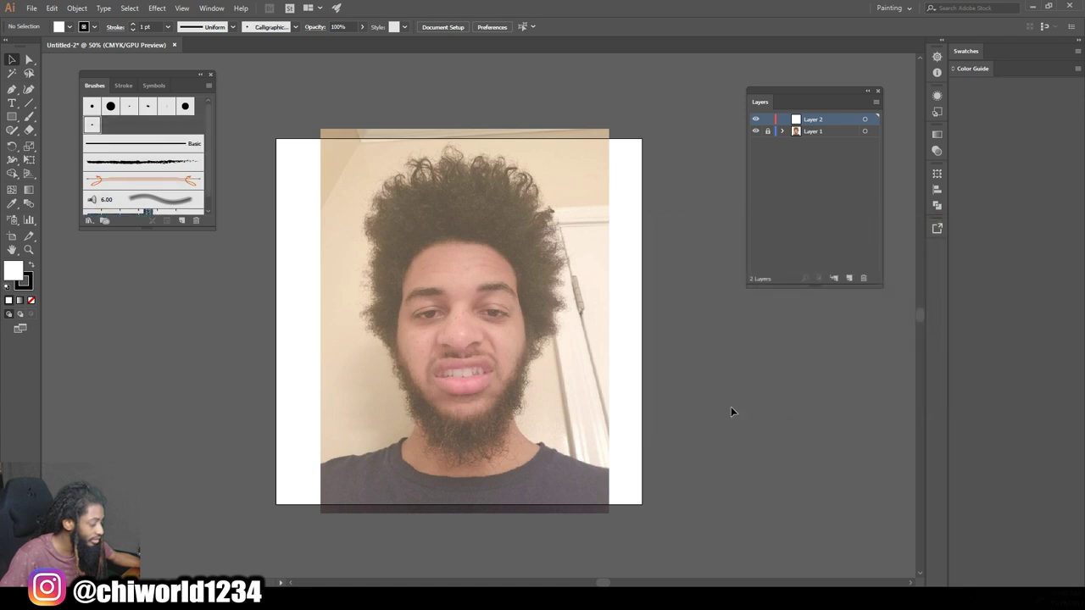
Step: Paint a few test strokes beside the artboard with the new calligraphic brush to try its pressure response
left_click(29, 117)
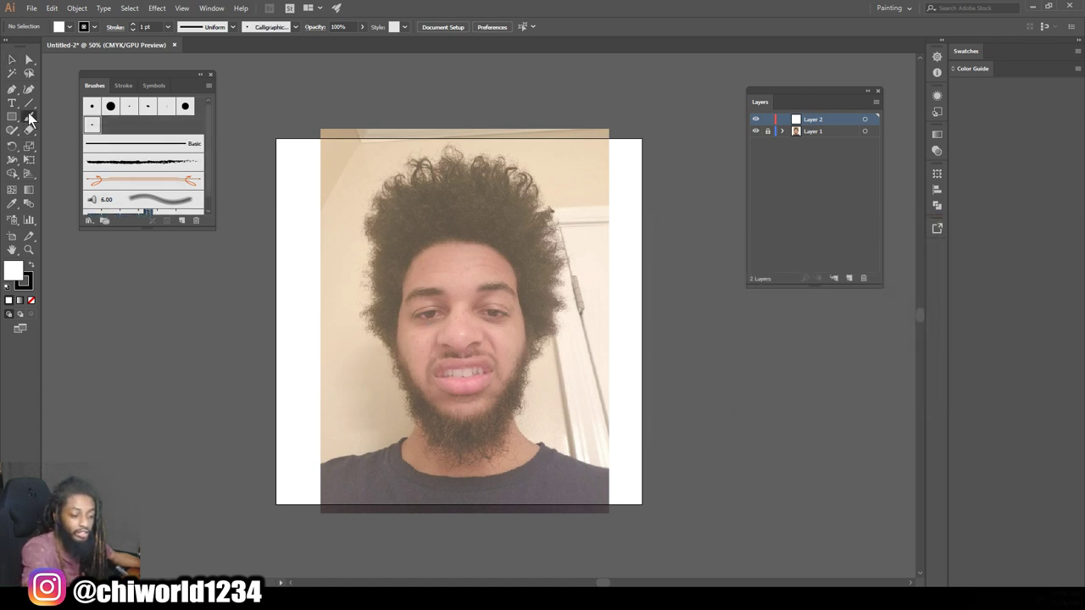
mouse_move(252, 229)
left_mouse_down()
mouse_move(243, 330)
mouse_move(229, 354)
left_mouse_up()
left_click_drag(234, 280, 239, 133)
left_click_drag(212, 229, 209, 425)
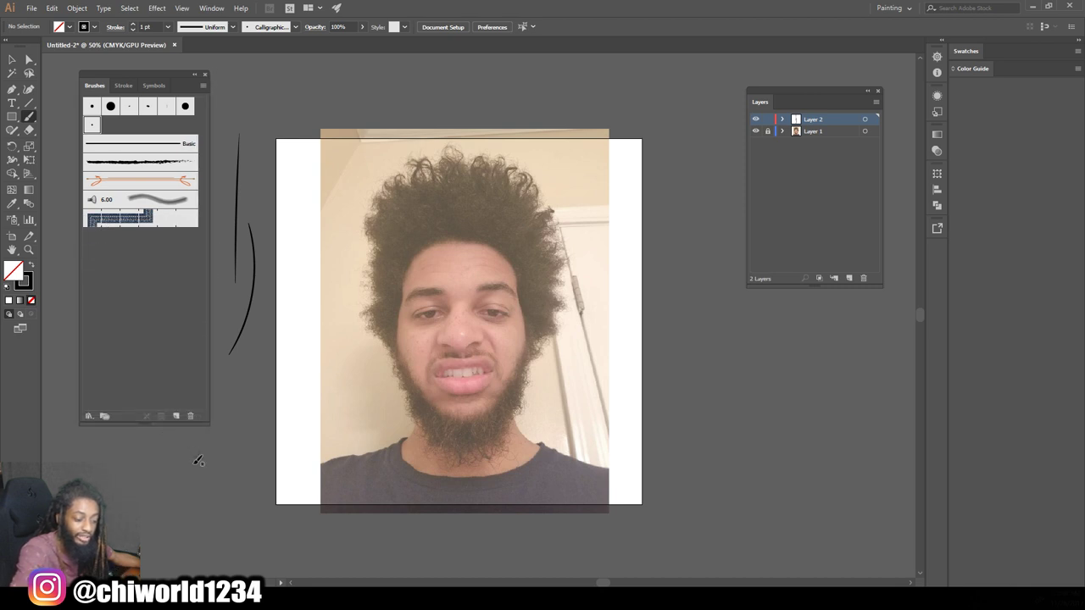
left_click_drag(161, 425, 147, 162)
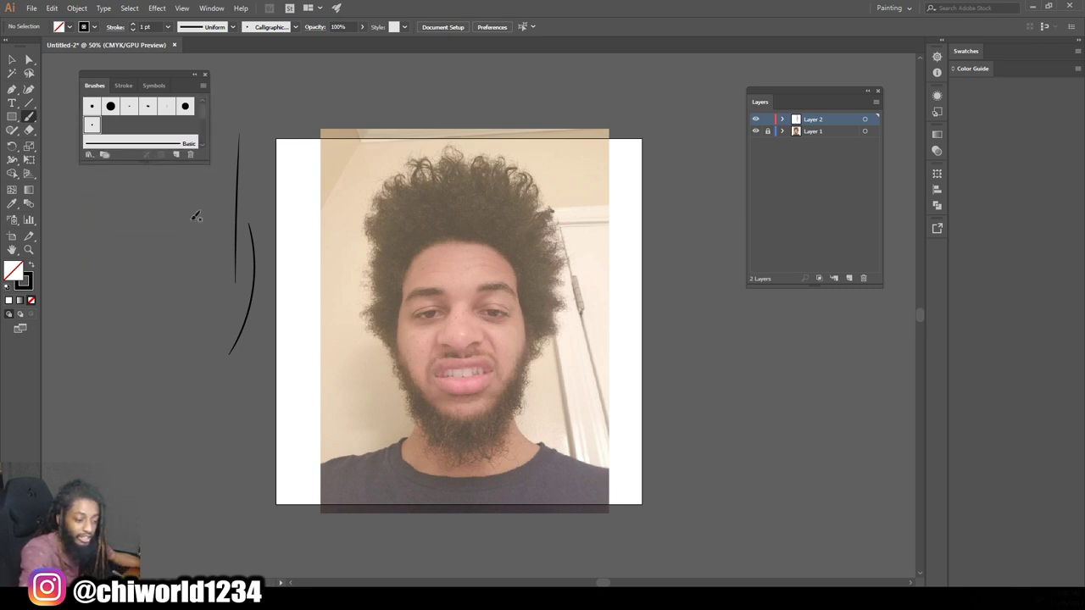
left_click_drag(194, 244, 206, 476)
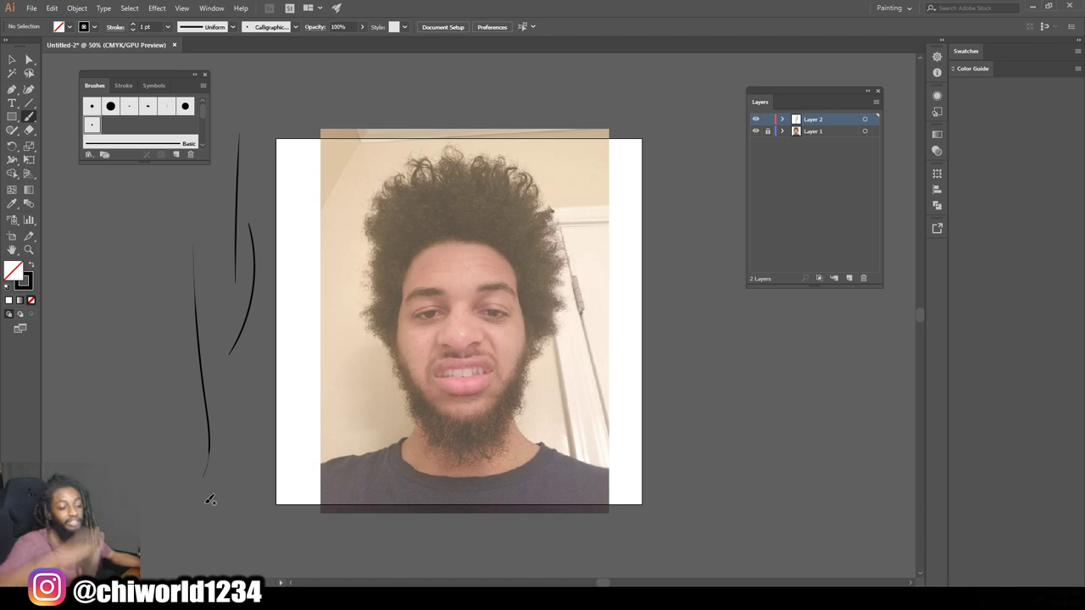
Step: Delete all the test strokes beside the artboard
left_click(12, 59)
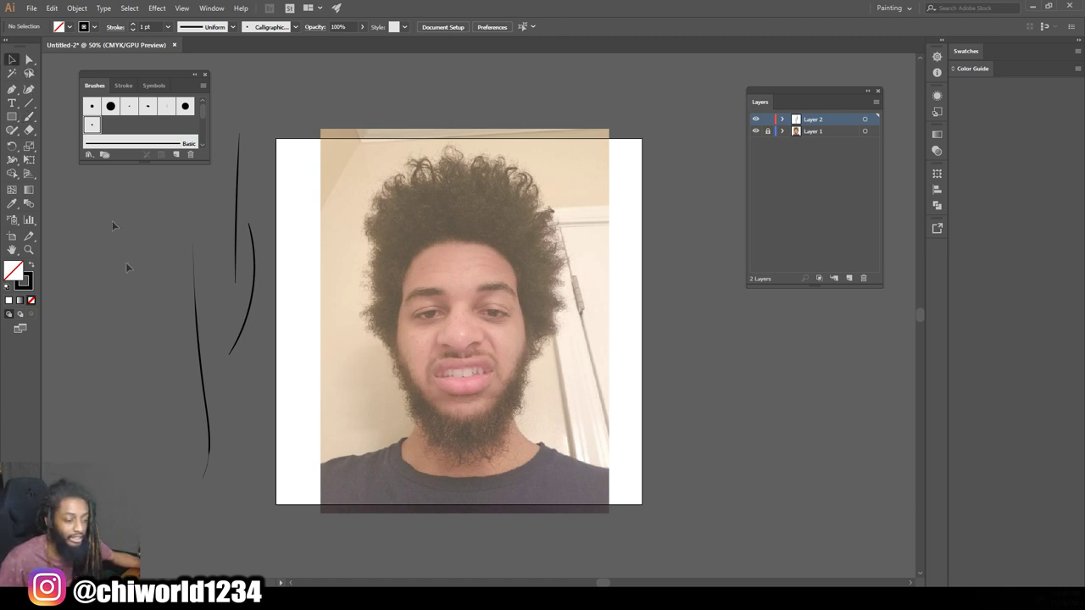
key("ctrl+a")
key("Delete")
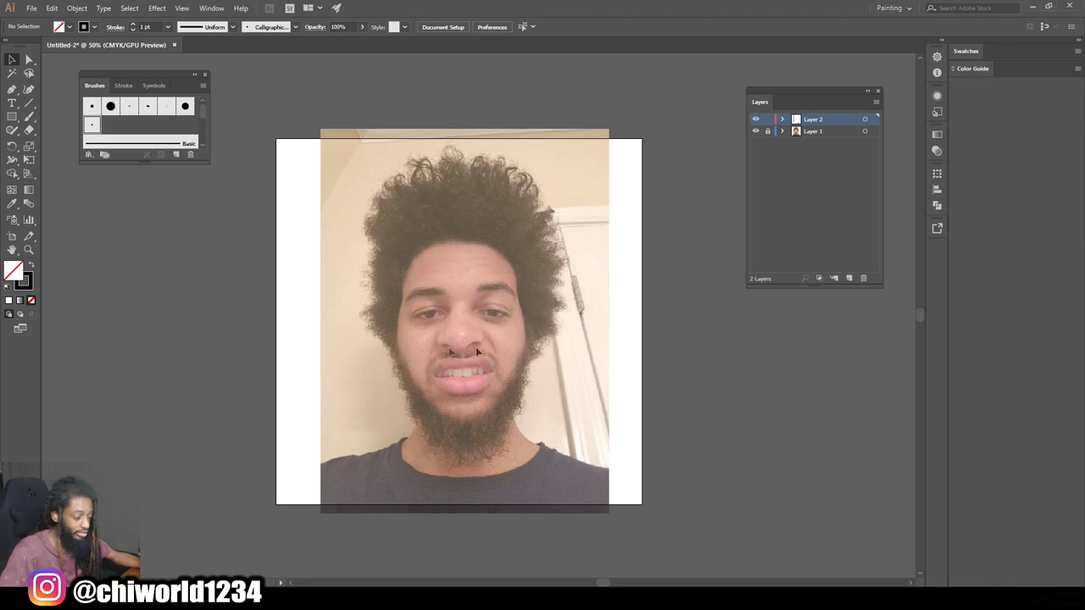
Step: Try tracing the upper lash line of the photo's left-hand eye with the Paintbrush tool at 300% zoom, and undo the stroke
key("ctrl+=")
key("ctrl+=")
key("ctrl+=")
key("ctrl+=")
scroll(500, 373, "up", 1)
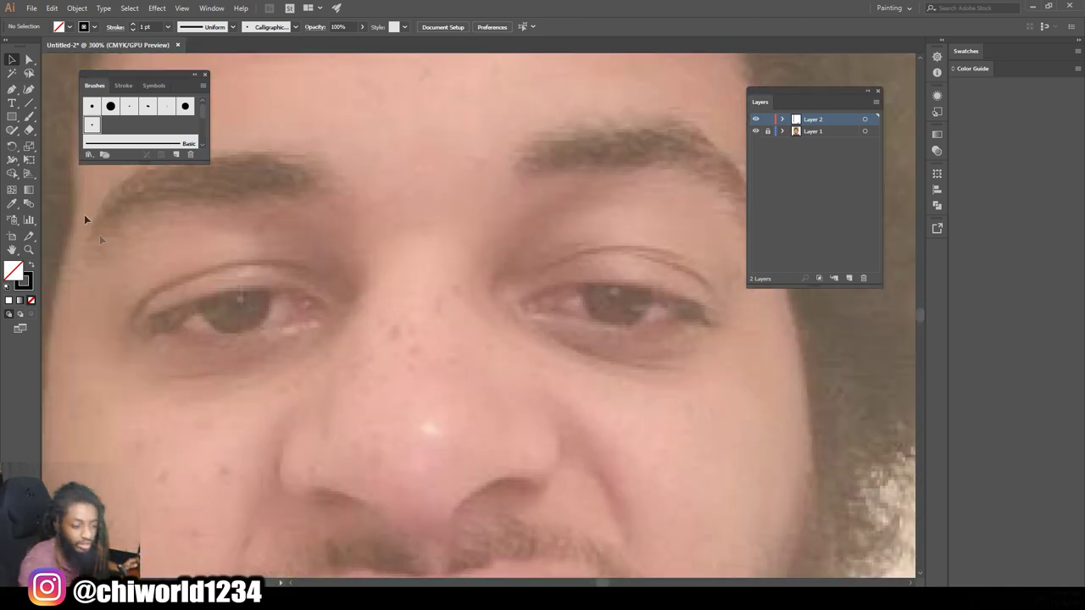
left_click(29, 116)
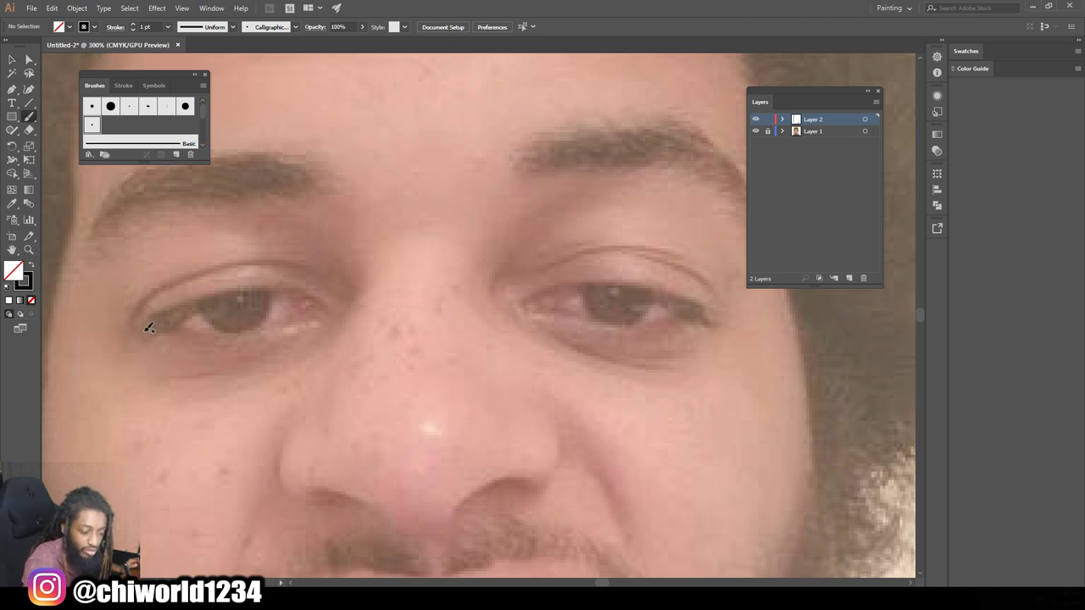
mouse_move(149, 328)
left_mouse_down()
mouse_move(217, 293)
mouse_move(265, 287)
mouse_move(329, 305)
left_mouse_up()
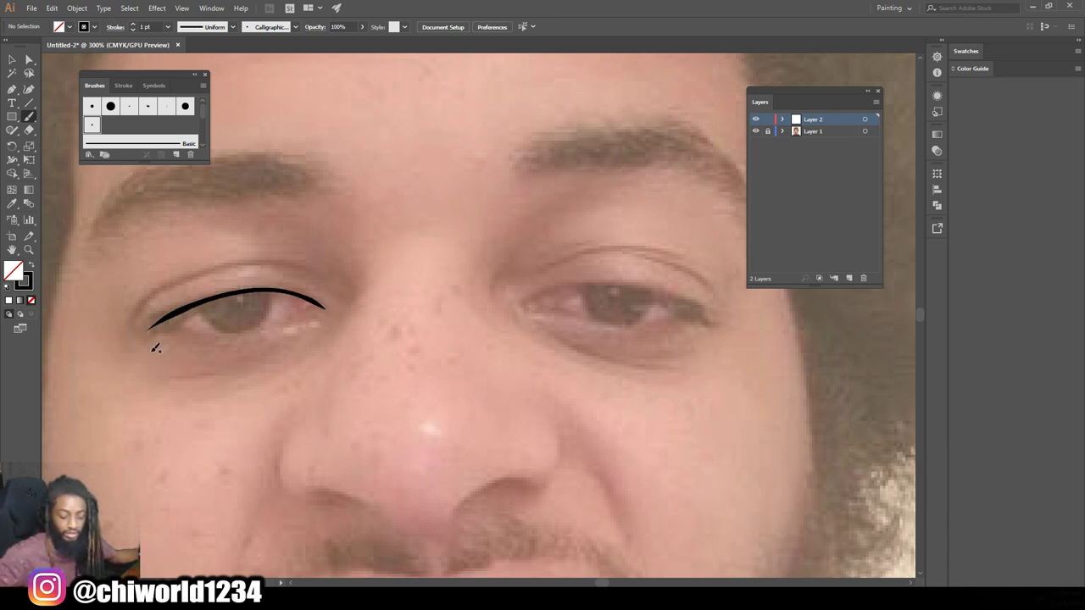
key("ctrl+z")
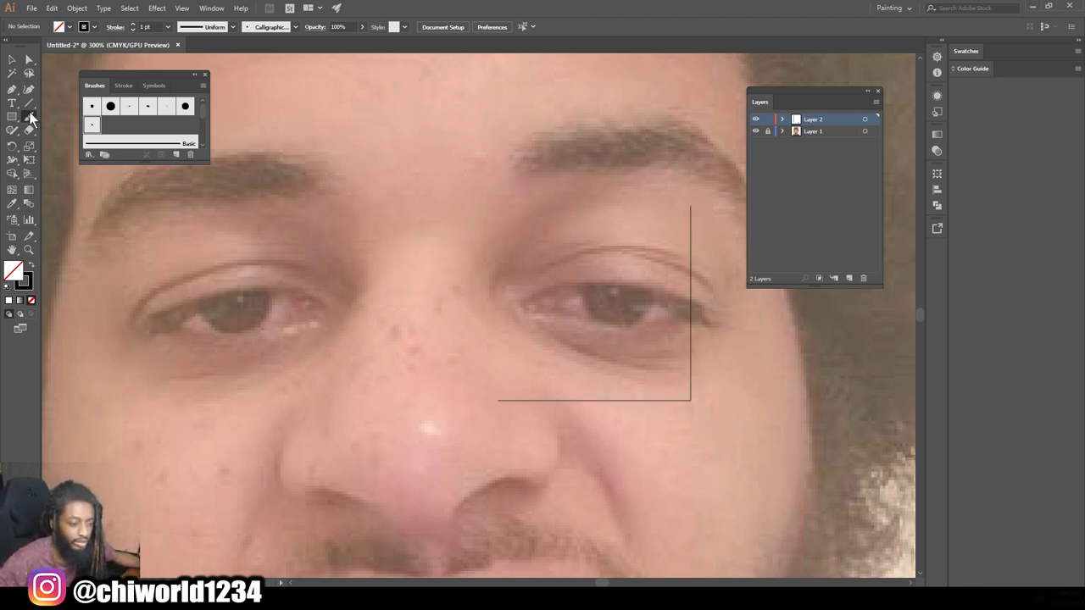
Step: Set the Paintbrush tool's fidelity to the midpoint between Accurate and Smooth
left_click_drag(628, 250, 601, 256)
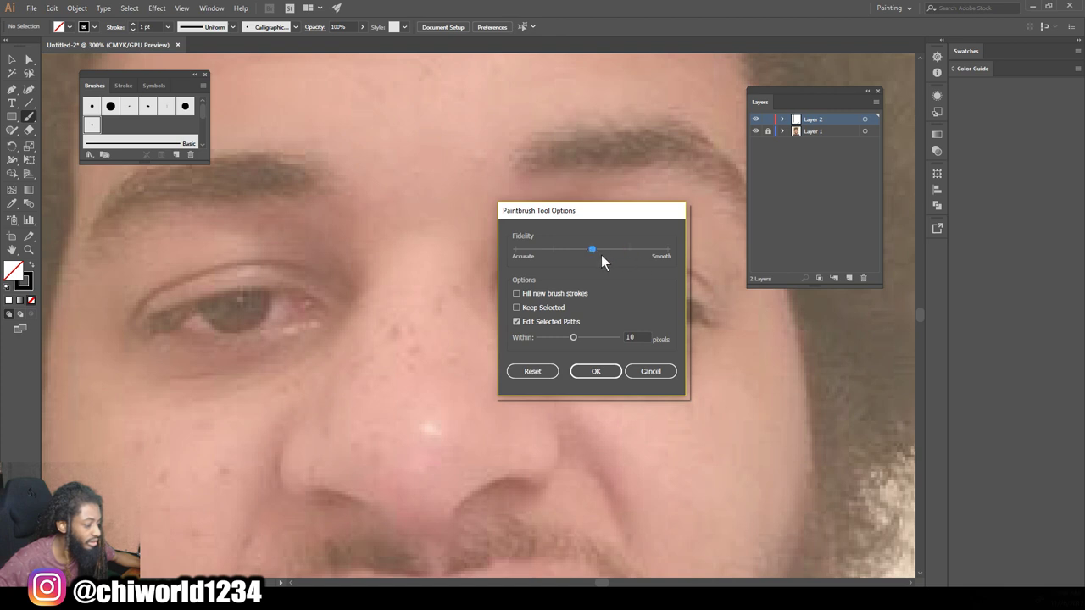
left_click(594, 372)
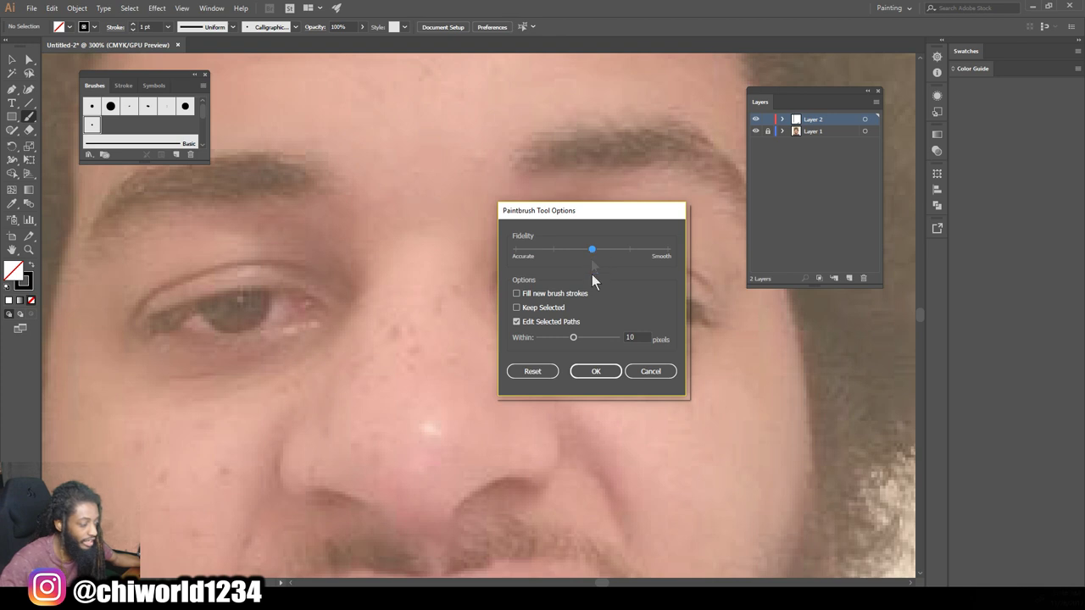
left_click(585, 371)
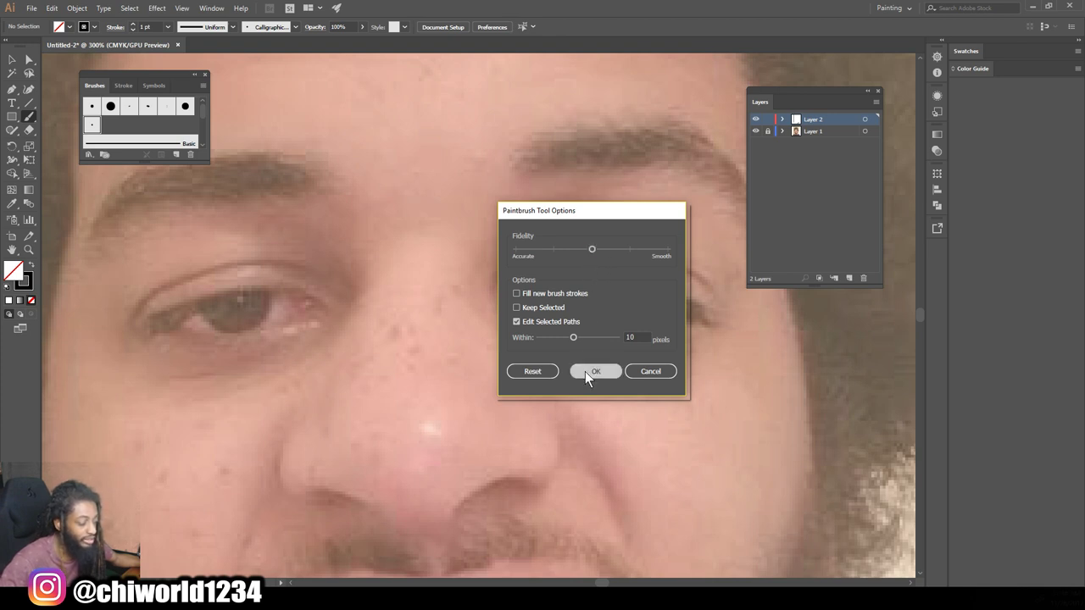
double_click(29, 119)
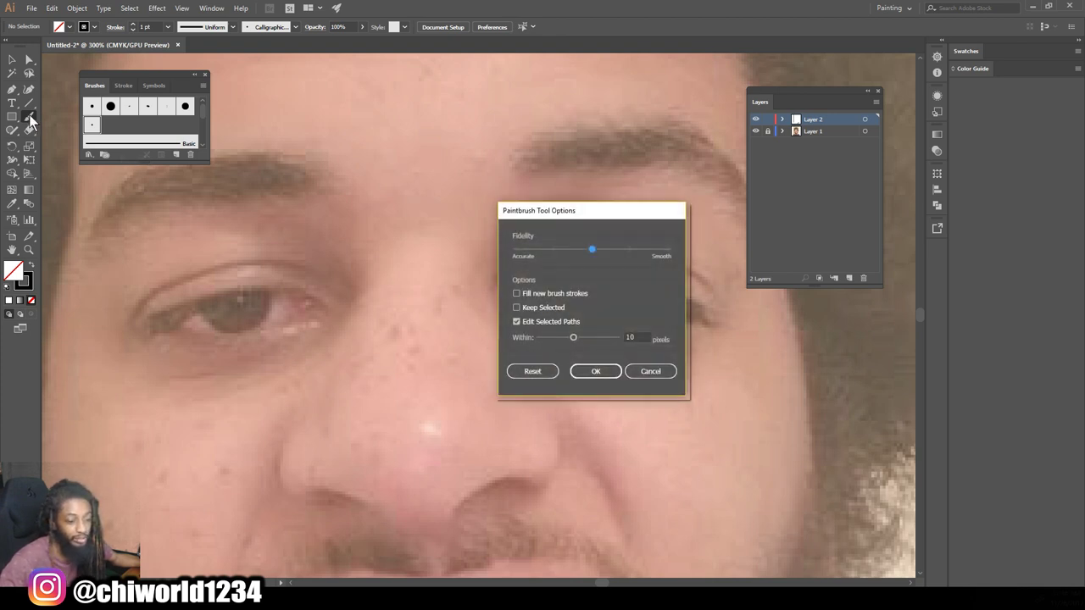
left_click(596, 371)
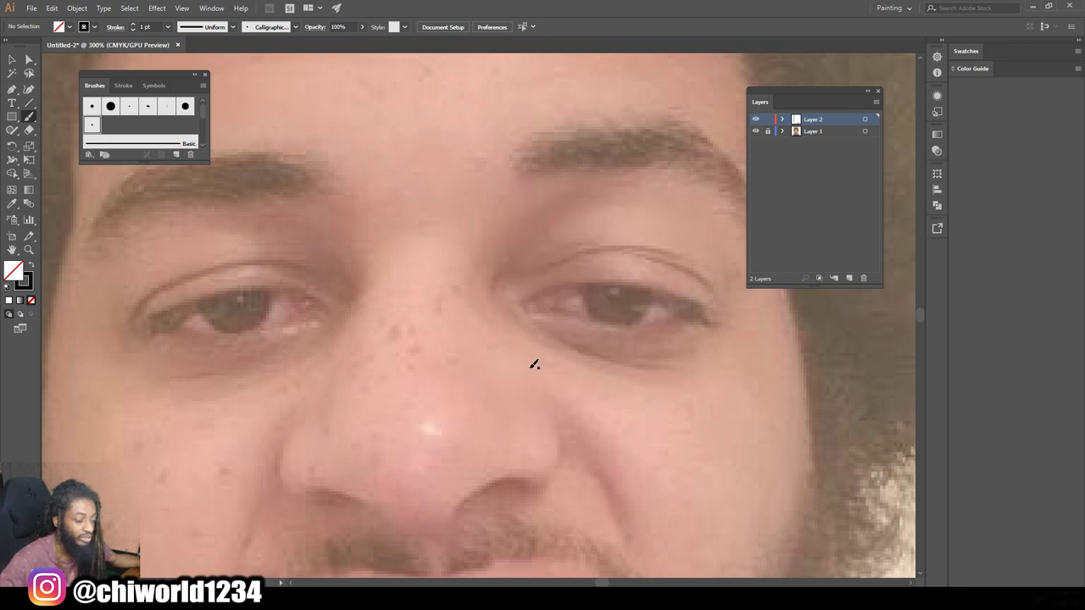
Step: Paint the upper lash line of the photo's left-hand eye, undoing the first stroke and redrawing it from the outer corner inward
mouse_move(142, 323)
left_mouse_down()
mouse_move(247, 287)
mouse_move(289, 286)
mouse_move(322, 305)
left_mouse_up()
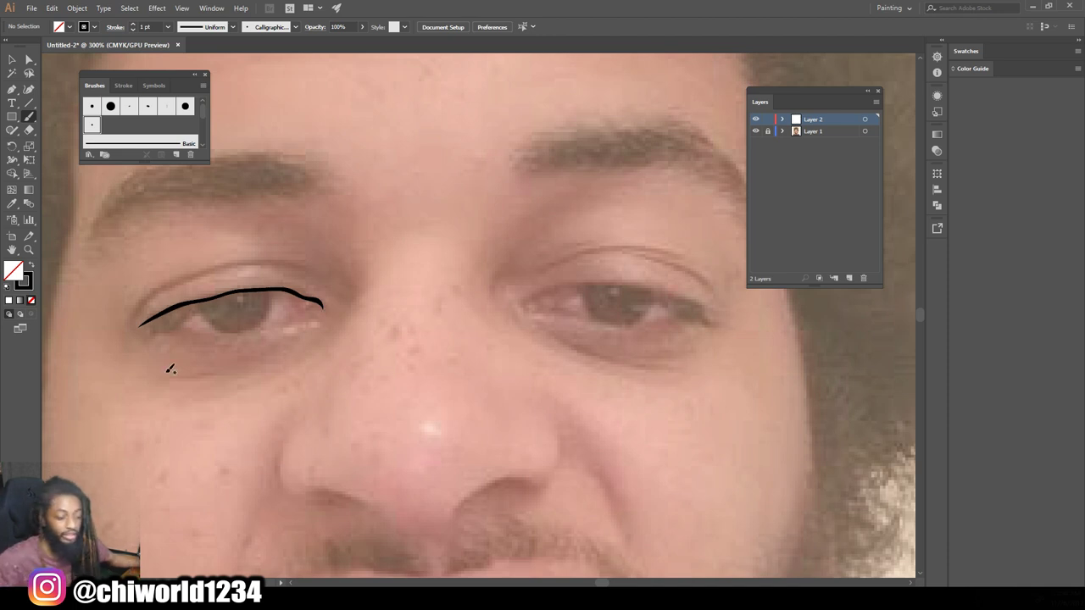
key("ctrl+z")
mouse_move(155, 320)
left_mouse_down()
mouse_move(227, 289)
mouse_move(282, 280)
left_mouse_up()
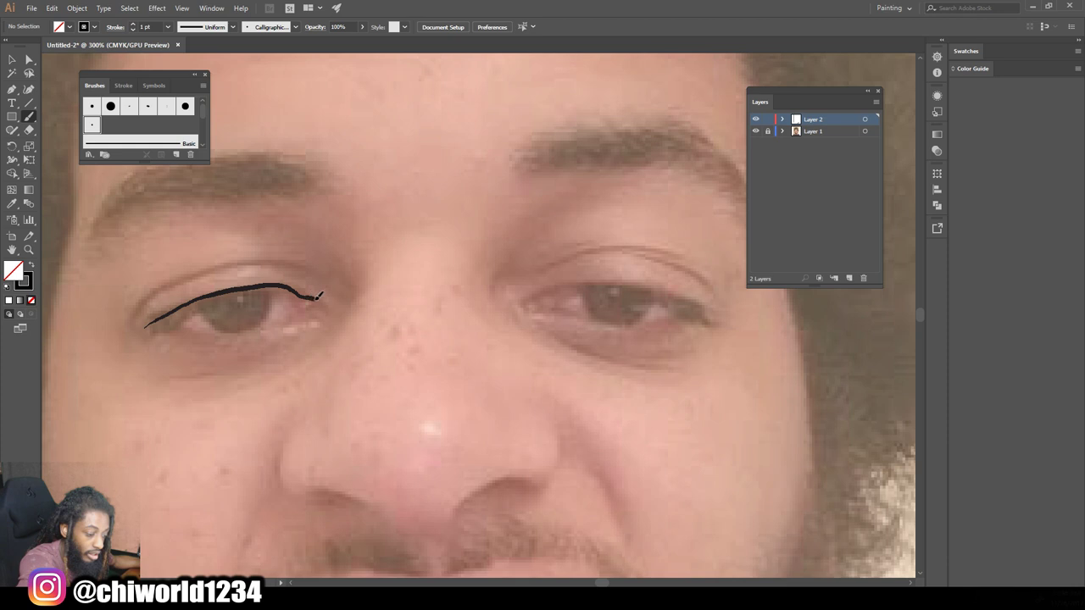
Step: Paint the lower lash line, inner corner and eyelid crease of the photo's left-hand eye, and thicken its upper lash line
left_click_drag(330, 306, 326, 307)
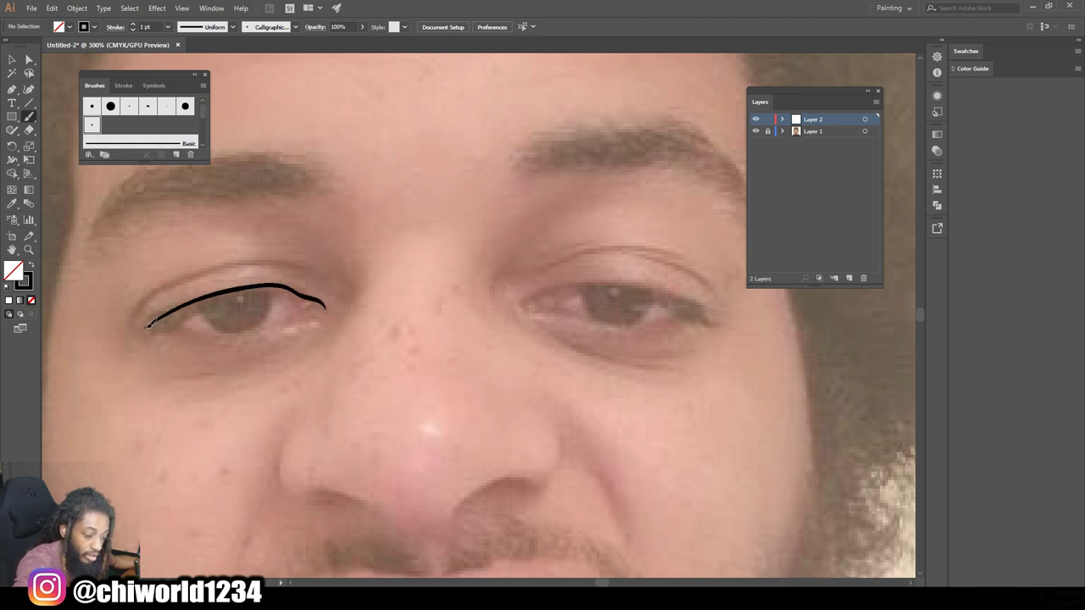
left_click_drag(165, 320, 194, 329)
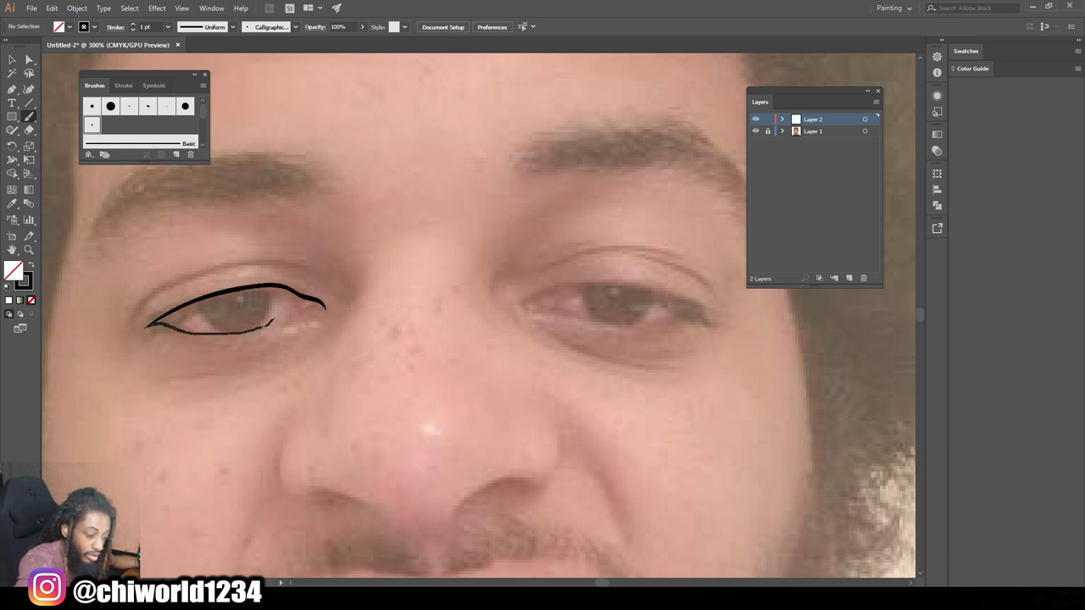
left_click_drag(325, 306, 323, 308)
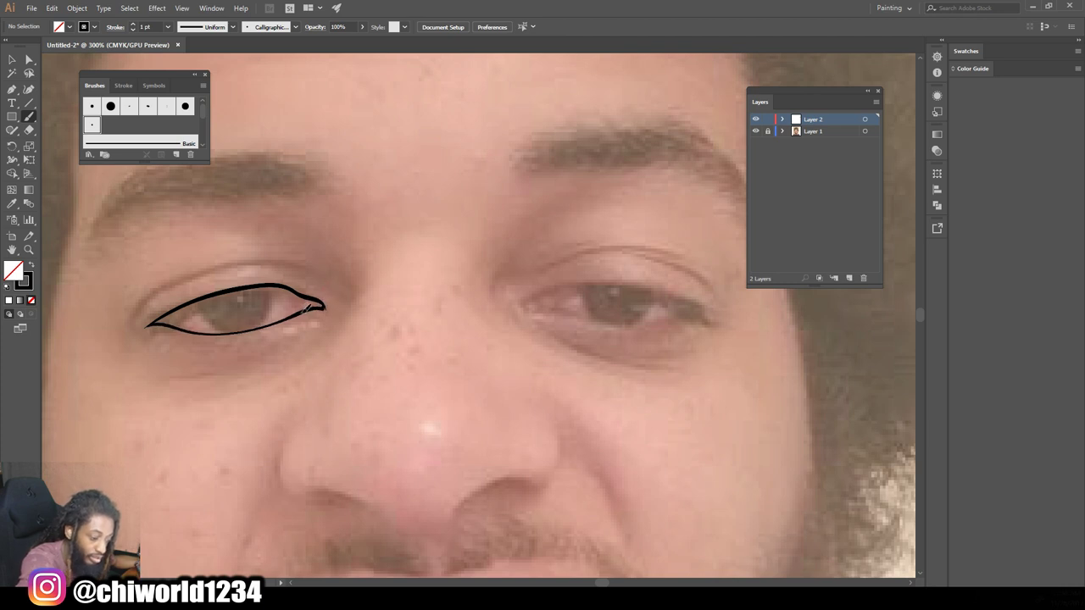
left_click_drag(304, 308, 293, 293)
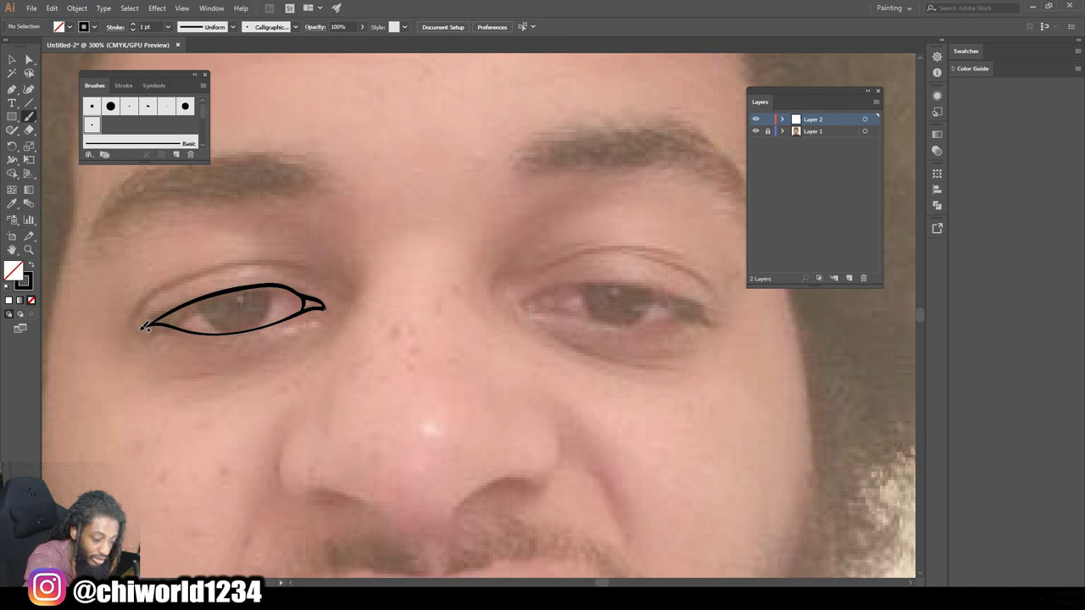
left_click_drag(153, 320, 291, 284)
mouse_move(168, 285)
left_mouse_down()
mouse_move(235, 263)
mouse_move(317, 277)
left_mouse_up()
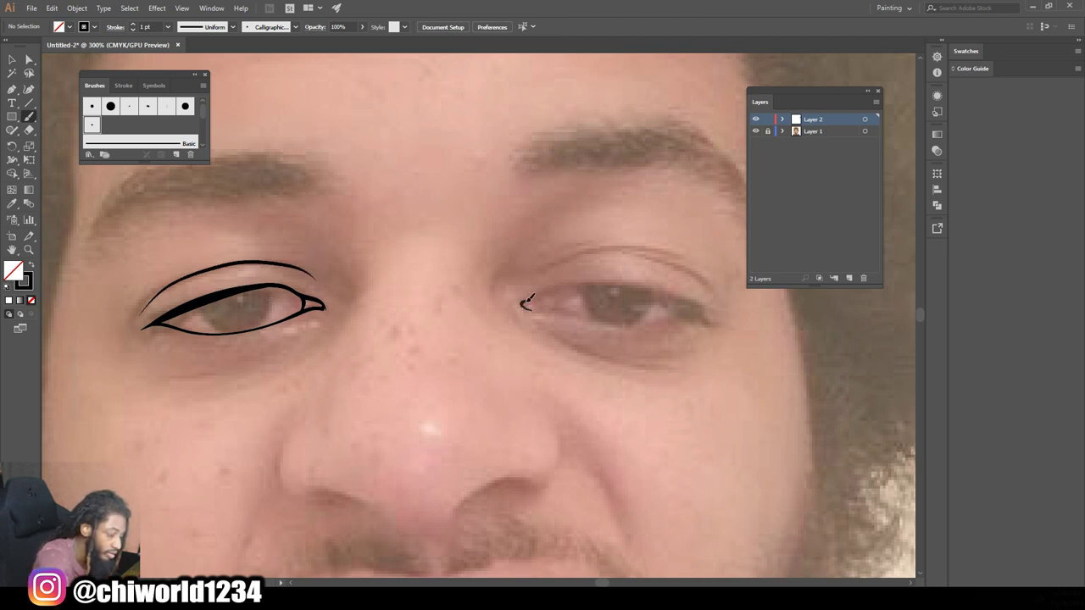
Step: Paint the upper and lower lash lines and the eyelid crease of the photo's right-hand eye, undoing and redrawing one stroke
mouse_move(549, 288)
left_mouse_down()
mouse_move(644, 281)
mouse_move(716, 320)
left_mouse_up()
mouse_move(581, 283)
left_mouse_down()
mouse_move(644, 311)
mouse_move(542, 293)
mouse_move(524, 305)
mouse_move(671, 323)
left_mouse_up()
key("ctrl+z")
mouse_move(525, 307)
left_mouse_down()
mouse_move(606, 318)
mouse_move(691, 311)
left_mouse_up()
mouse_move(542, 271)
left_mouse_down()
mouse_move(669, 250)
mouse_move(703, 283)
left_mouse_up()
Step: Paint the iris outlines and the crease lines under both eyes, and undo the last stroke
mouse_move(208, 299)
left_mouse_down()
mouse_move(243, 325)
mouse_move(271, 292)
left_mouse_up()
left_click_drag(188, 375, 271, 364)
left_click_drag(666, 357, 635, 357)
mouse_move(644, 363)
left_mouse_down()
mouse_move(555, 333)
mouse_move(658, 366)
left_mouse_up()
key("super")
left_click(670, 22)
key("ctrl+z")
Step: Paint the nostrils, nose tip and nose wings, plus a smile line on each side of the nose
scroll(641, 427, "down", 3)
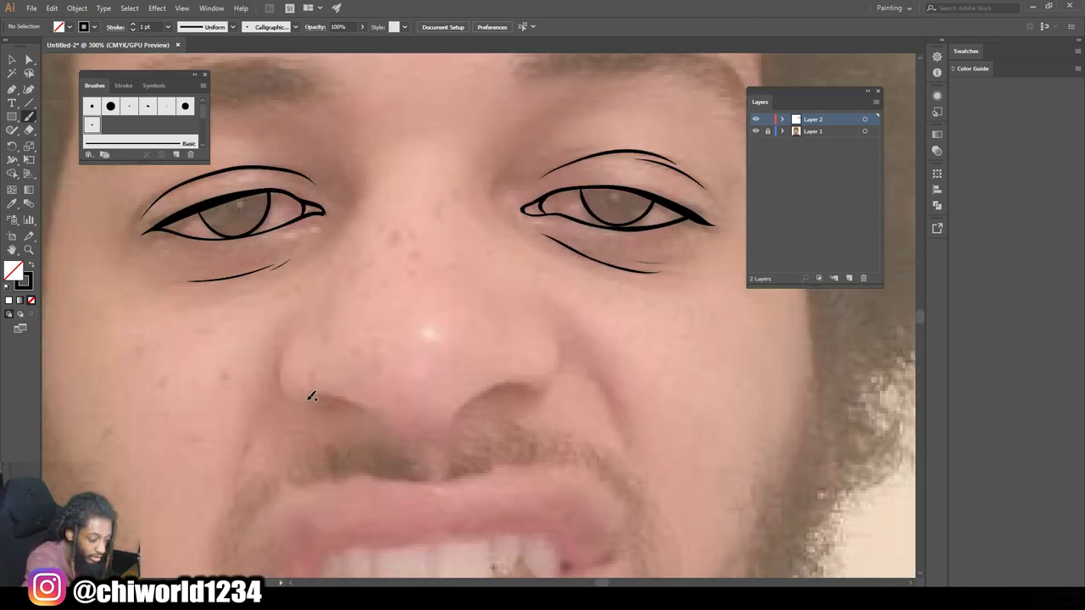
left_click_drag(322, 392, 372, 415)
mouse_move(441, 431)
left_mouse_down()
mouse_move(484, 393)
mouse_move(516, 380)
mouse_move(542, 387)
mouse_move(558, 372)
mouse_move(563, 327)
mouse_move(540, 311)
left_mouse_up()
left_click_drag(315, 404, 289, 328)
left_click_drag(240, 470, 265, 411)
left_click_drag(627, 454, 594, 365)
Step: Paint the outer and inner contours of the upper and lower lips around the teeth
key("ctrl+minus")
key("ctrl+minus")
scroll(502, 256, "up", 2)
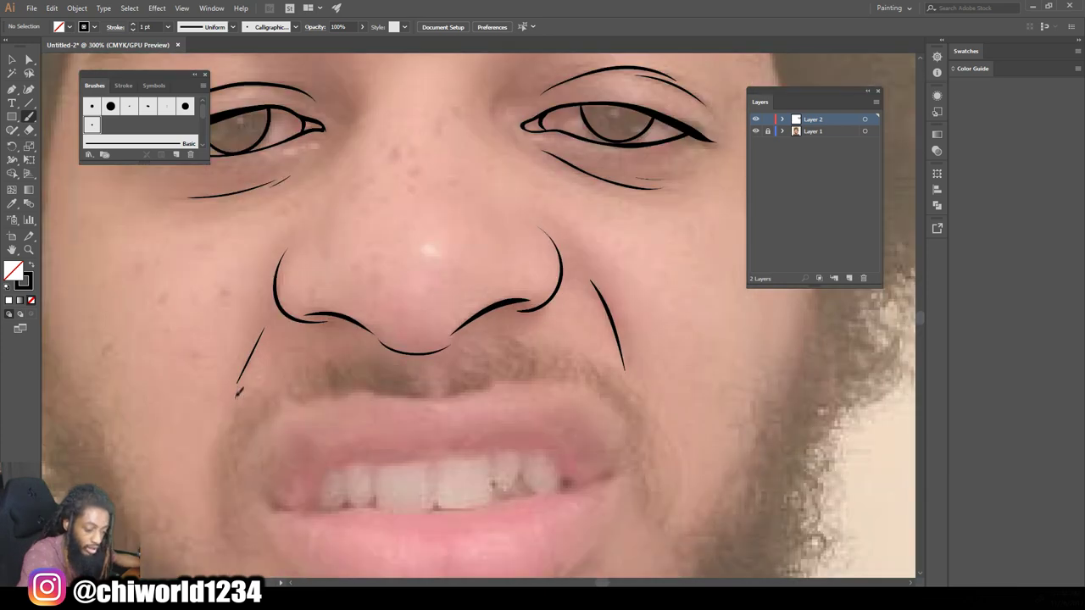
scroll(250, 398, "down", 1)
mouse_move(320, 451)
left_mouse_down()
mouse_move(371, 409)
mouse_move(480, 402)
mouse_move(568, 401)
mouse_move(606, 430)
left_mouse_up()
mouse_move(268, 451)
left_mouse_down()
mouse_move(508, 351)
mouse_move(615, 413)
left_mouse_up()
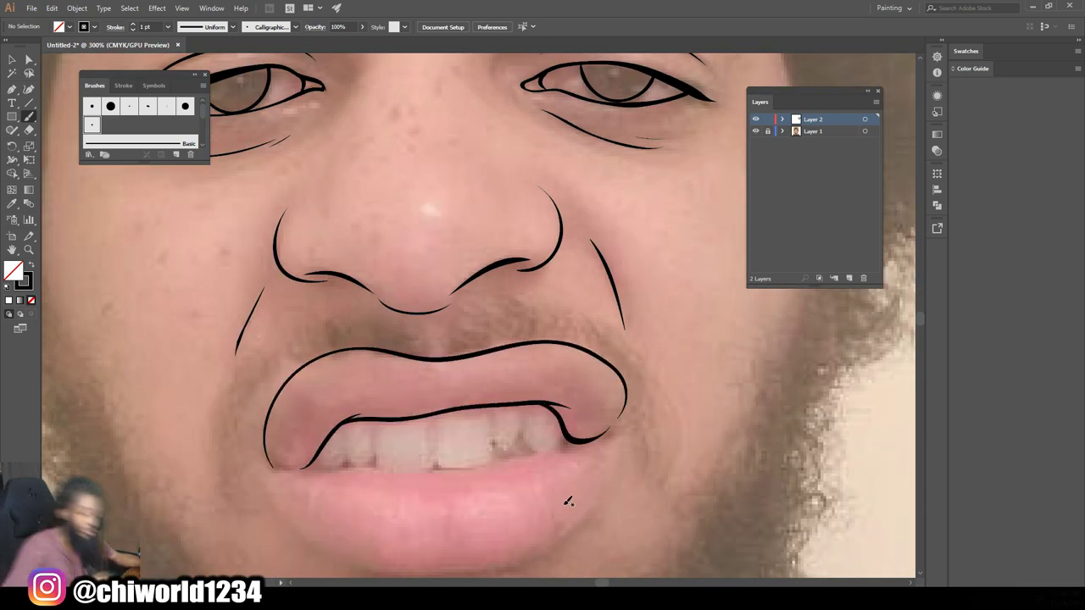
scroll(571, 501, "down", 2)
scroll(594, 455, "up", 2)
mouse_move(277, 388)
left_mouse_down()
mouse_move(490, 386)
mouse_move(593, 365)
left_mouse_up()
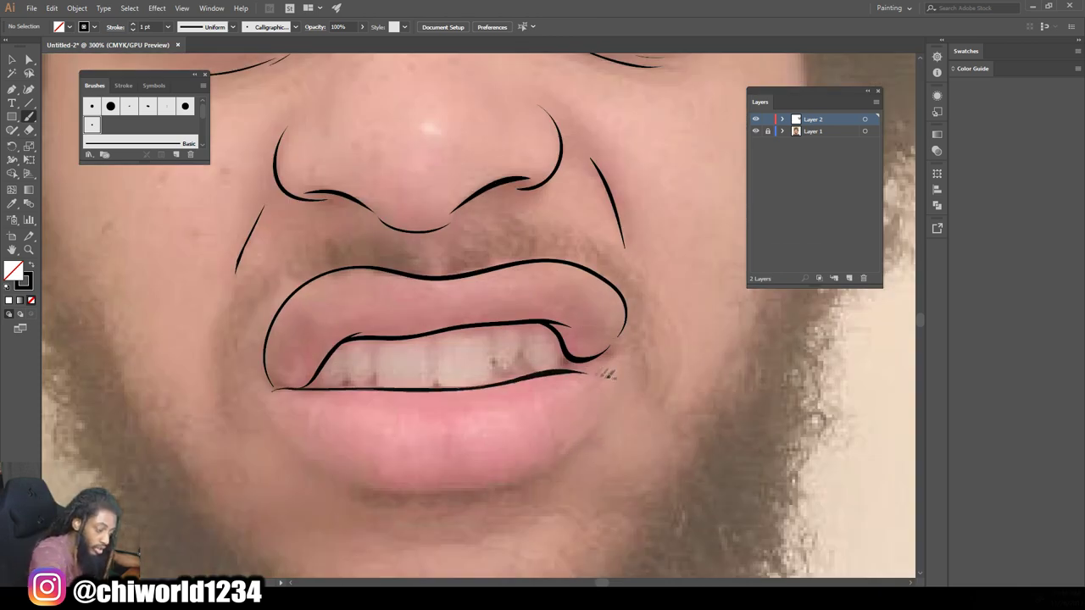
mouse_move(269, 406)
left_mouse_down()
mouse_move(351, 476)
mouse_move(528, 477)
mouse_move(605, 414)
left_mouse_up()
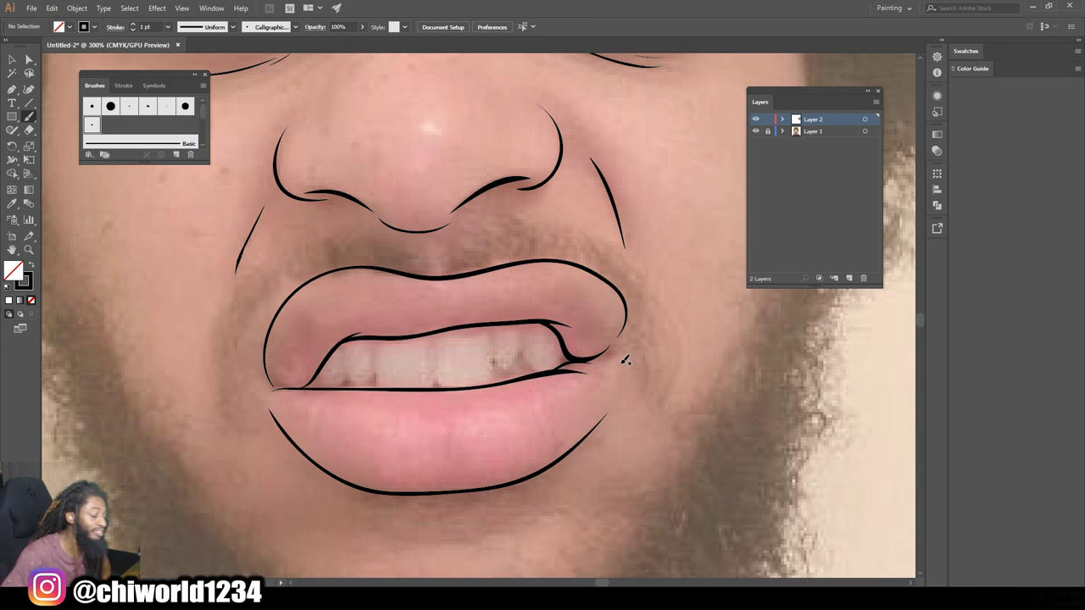
Step: Paint the side contours of the face along both temples and cheeks at 200% zoom
key("ctrl+minus")
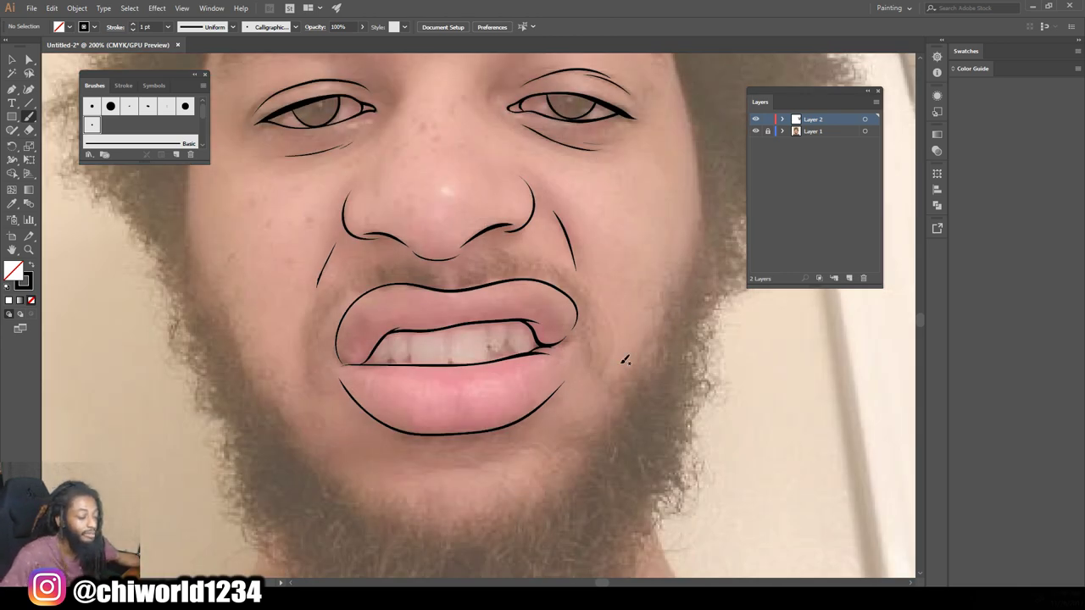
scroll(625, 359, "up", 8)
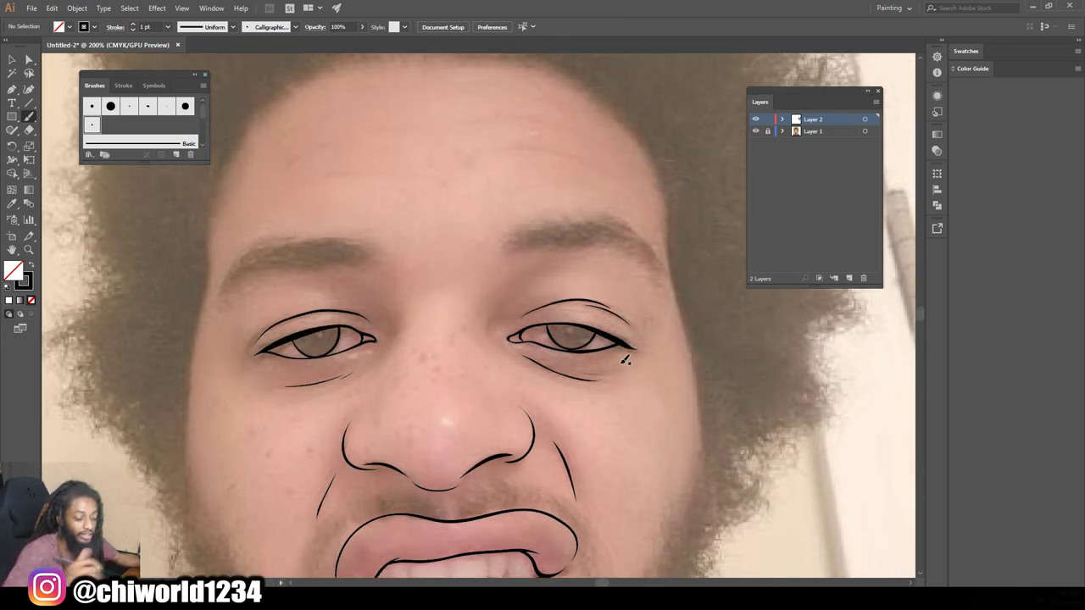
left_click_drag(188, 410, 211, 228)
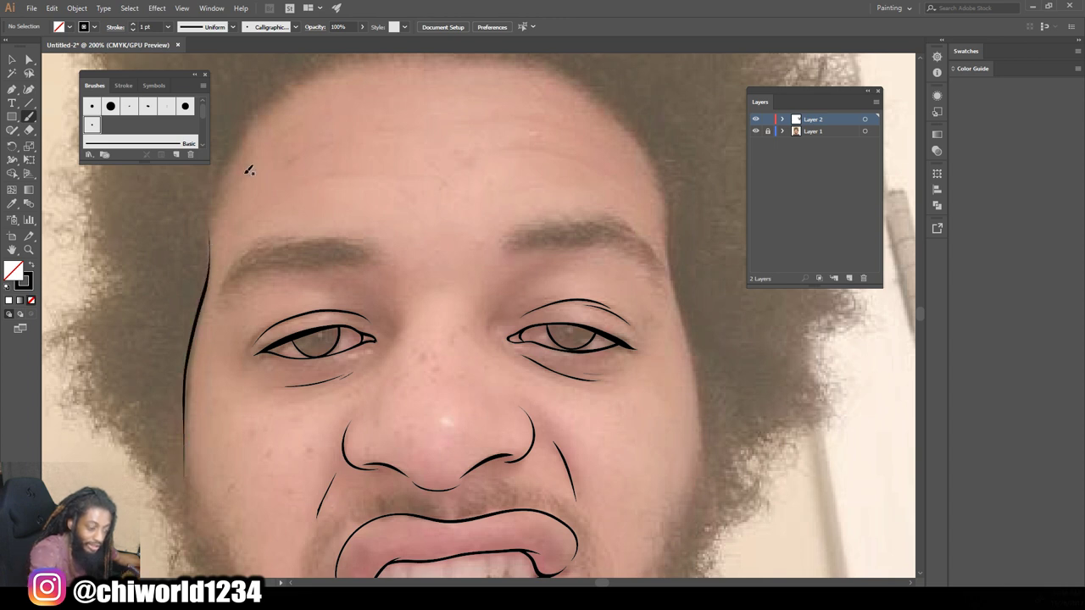
left_click_drag(701, 398, 665, 214)
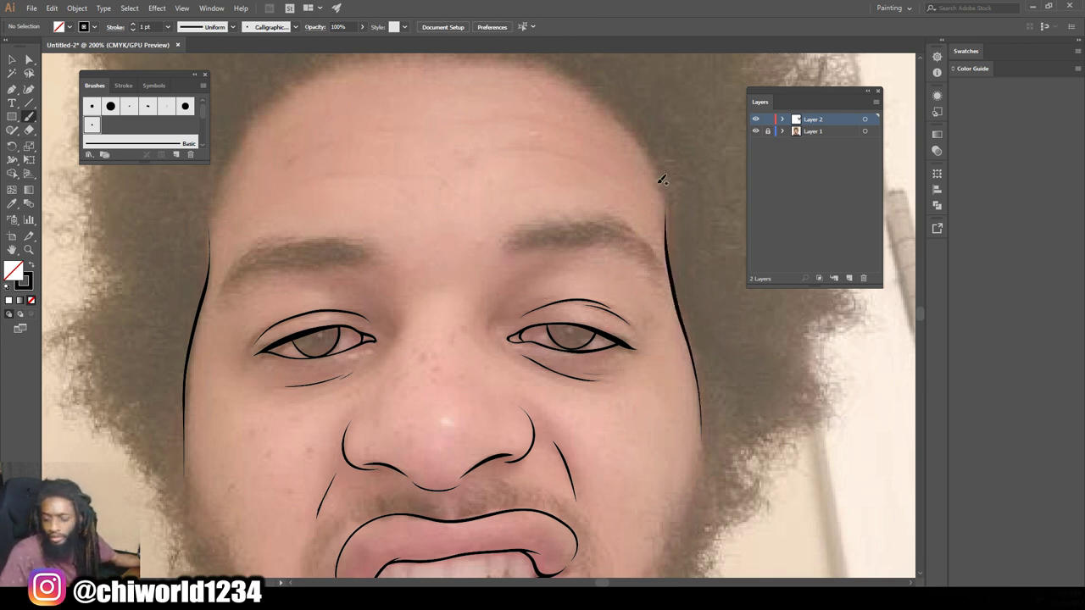
Step: Hide the photo on Layer 1 to check the facial line art, and show the photo again
key("ctrl+minus")
key("ctrl+minus")
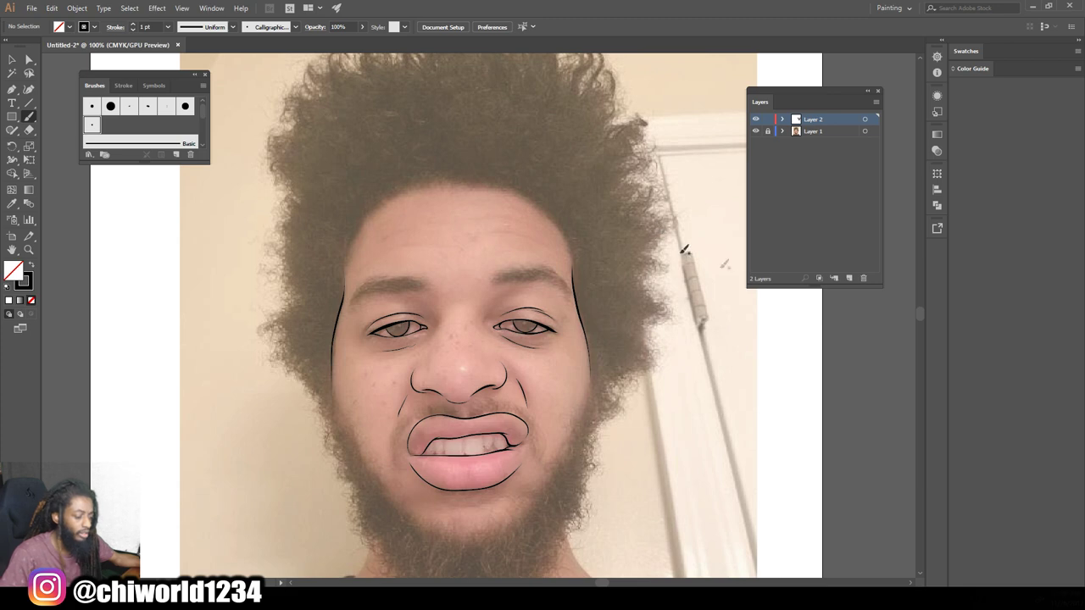
left_click(756, 131)
key("ctrl+minus")
key("ctrl+plus")
key("ctrl+plus")
key("ctrl+plus")
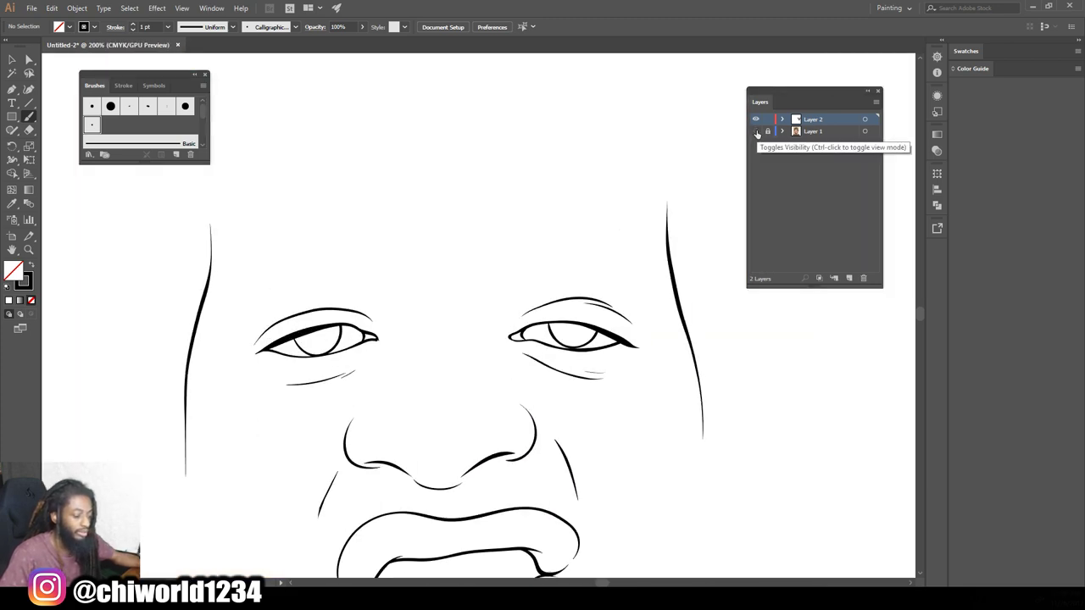
left_click(756, 132)
Step: Paint a short curved crease beside the inner corner of each eye at the nose bridge
key("ctrl+plus")
scroll(736, 163, "up", 1)
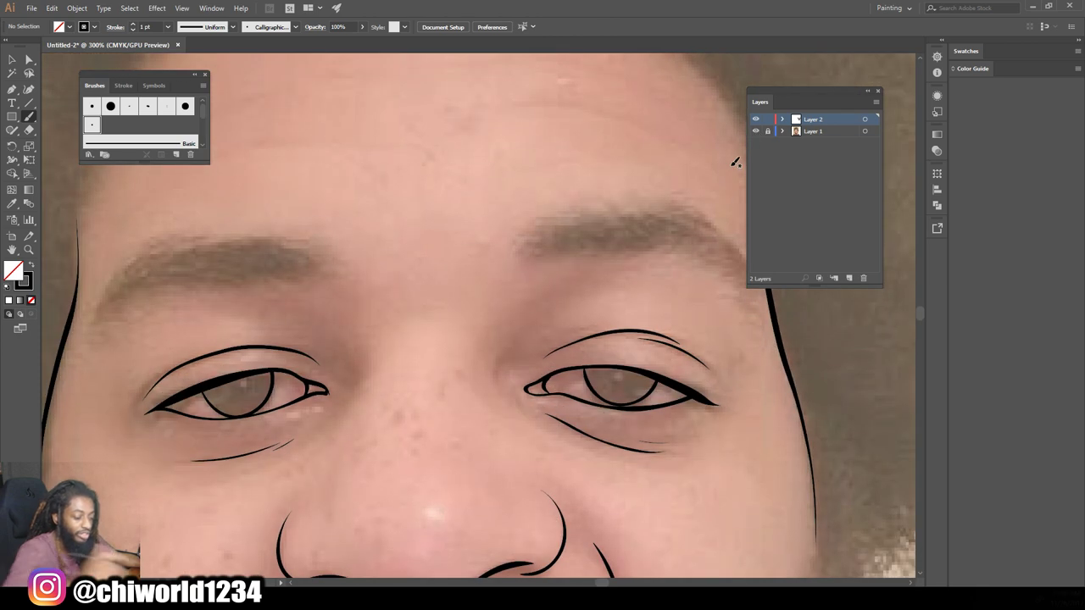
left_click_drag(359, 371, 352, 359)
left_click_drag(501, 387, 500, 359)
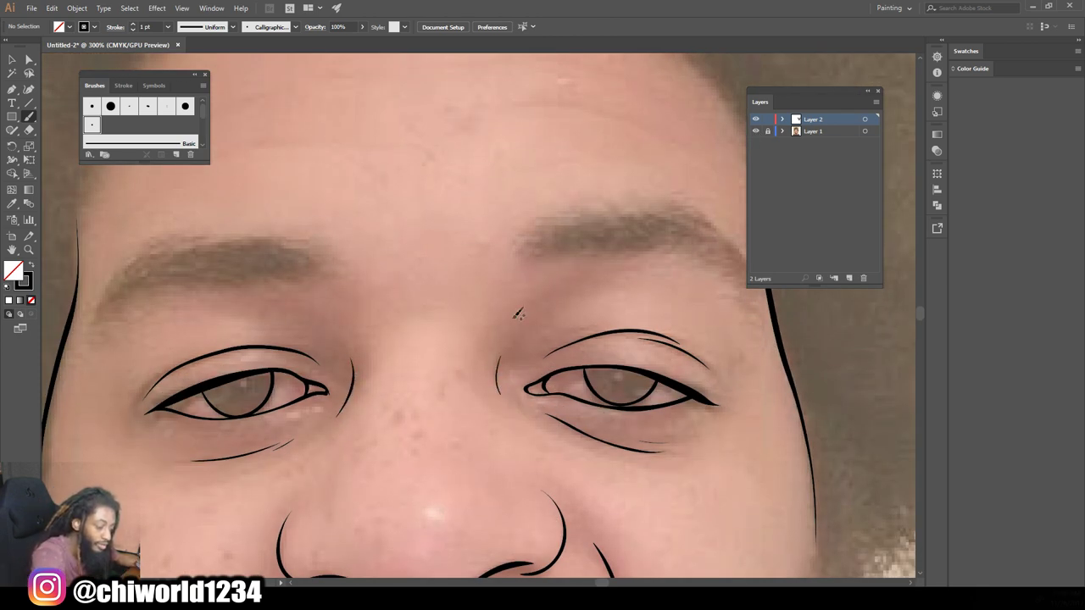
Step: Set the stroke weight to 0.75 pt and paint the photo's right-hand eyebrow with many short hair strokes
scroll(514, 318, "up", 2)
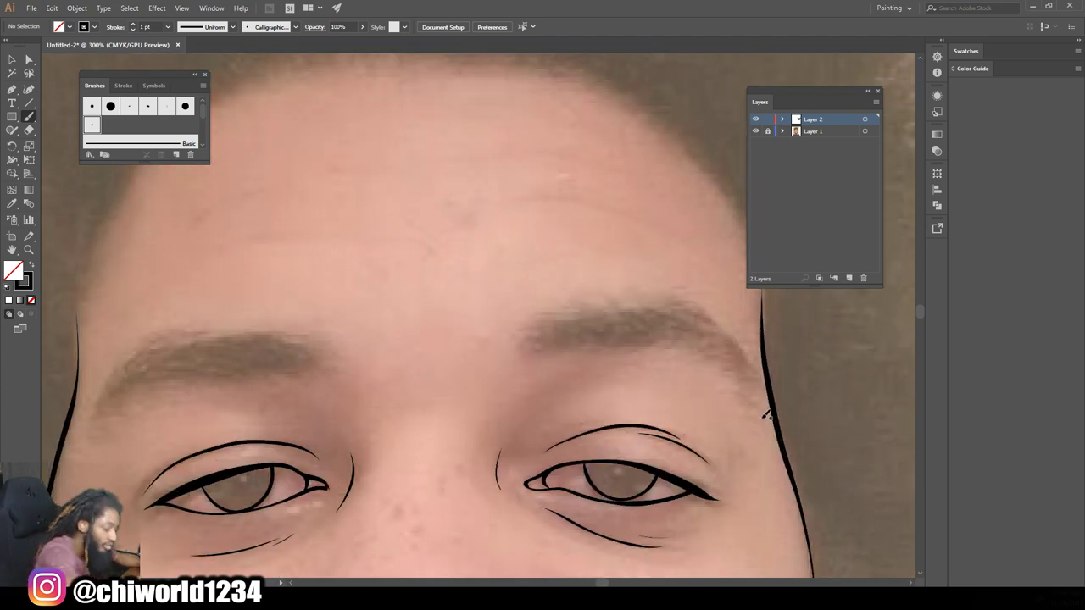
left_click(167, 27)
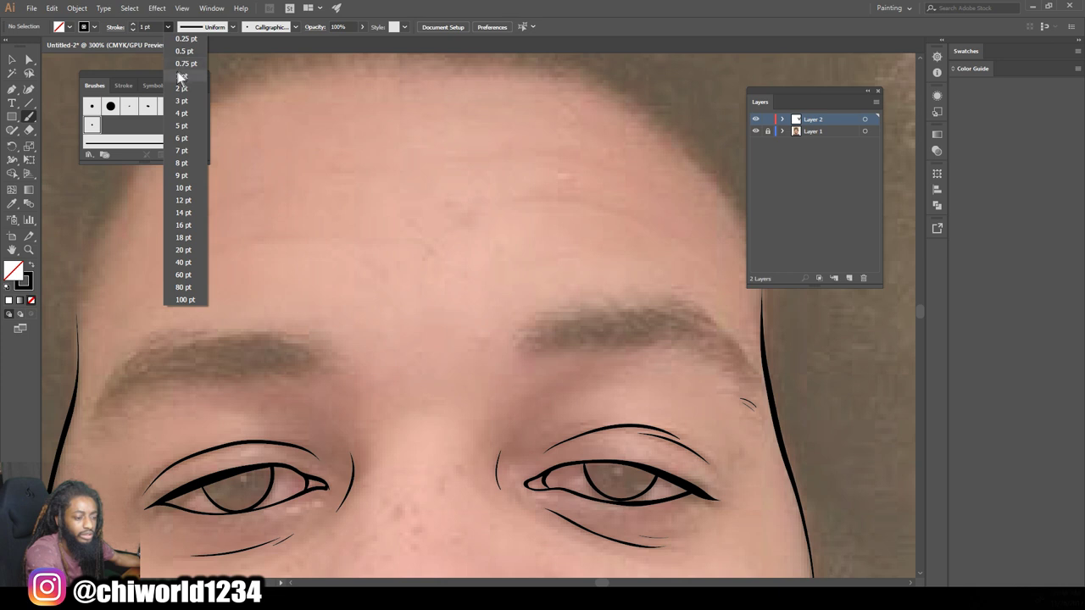
left_click(181, 63)
mouse_move(738, 393)
left_mouse_down()
mouse_move(723, 359)
mouse_move(746, 353)
mouse_move(706, 346)
mouse_move(734, 339)
mouse_move(685, 338)
mouse_move(709, 319)
mouse_move(660, 318)
left_mouse_up()
mouse_move(612, 344)
left_mouse_down()
mouse_move(651, 317)
mouse_move(608, 317)
left_mouse_up()
mouse_move(559, 343)
left_mouse_down()
mouse_move(571, 318)
mouse_move(519, 339)
mouse_move(525, 328)
mouse_move(576, 318)
mouse_move(535, 317)
mouse_move(574, 320)
left_mouse_up()
left_click_drag(534, 328, 571, 323)
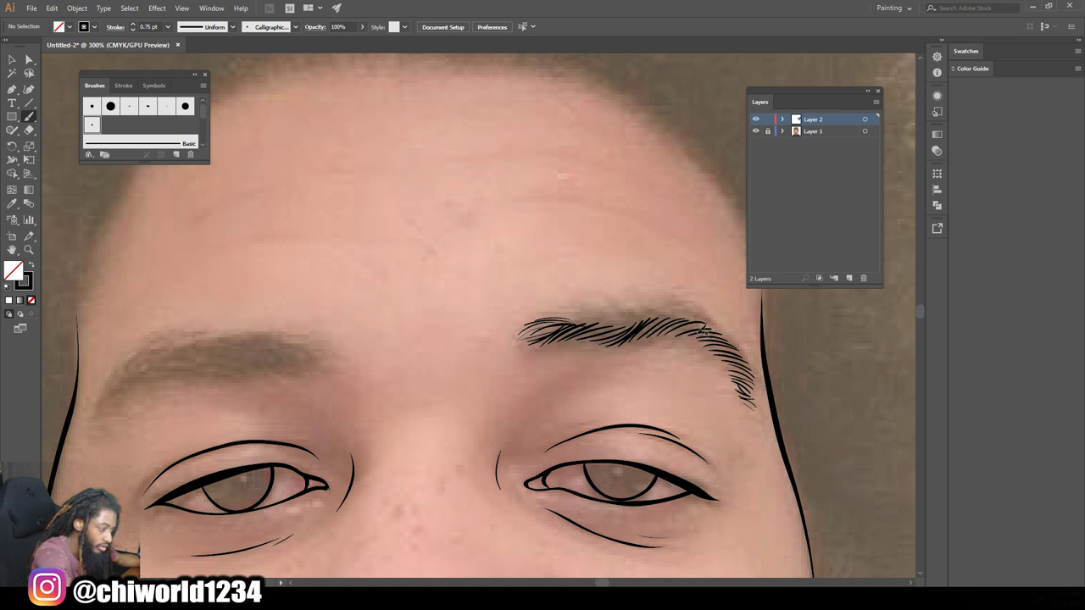
mouse_move(725, 349)
left_mouse_down()
mouse_move(750, 389)
mouse_move(750, 368)
mouse_move(693, 328)
left_mouse_up()
mouse_move(717, 341)
left_mouse_down()
mouse_move(683, 330)
mouse_move(663, 313)
left_mouse_up()
left_click_drag(710, 341, 683, 320)
left_click_drag(680, 327, 664, 324)
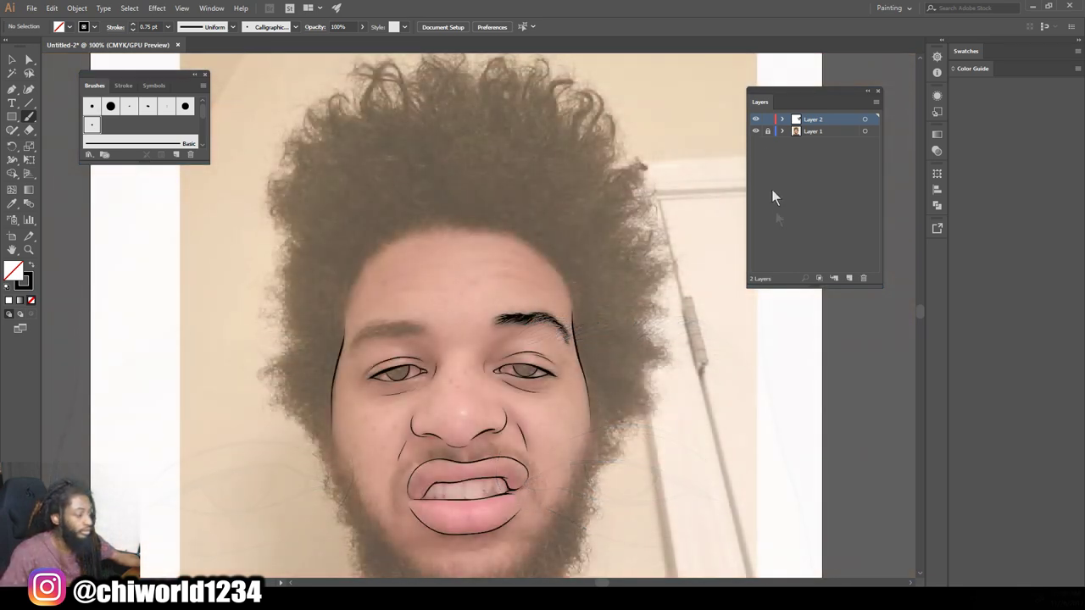
Step: Check the eyebrow within the line art by hiding the Layer 1 photo, and restore the photo's visibility
left_click(755, 131)
key("ctrl+minus")
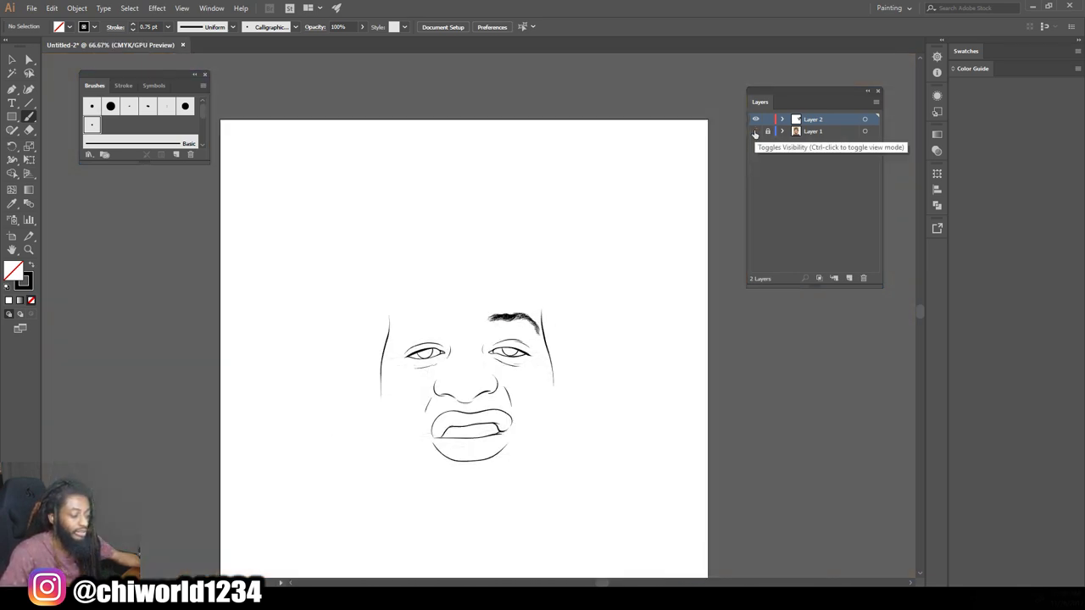
key("ctrl+plus")
key("ctrl+plus")
key("ctrl+plus")
left_click(755, 131)
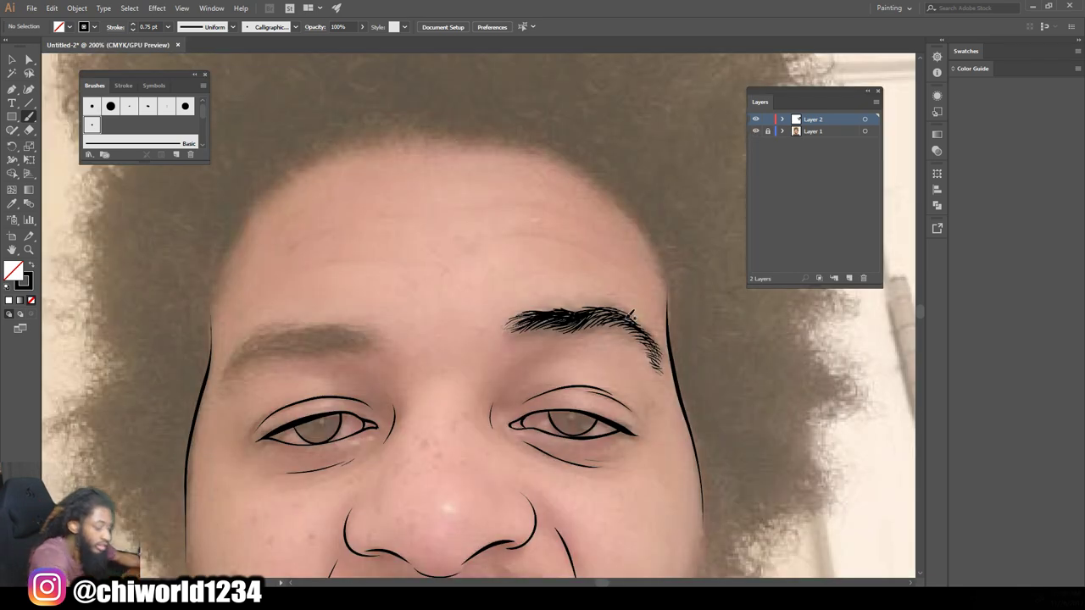
Step: Paint the photo's left-hand eyebrow with short, overlapping hair strokes following the brow's direction
mouse_move(226, 382)
left_mouse_down()
mouse_move(266, 339)
mouse_move(325, 350)
mouse_move(276, 351)
left_mouse_up()
left_click_drag(353, 349, 275, 352)
mouse_move(341, 345)
left_mouse_down()
mouse_move(294, 345)
mouse_move(305, 339)
left_mouse_up()
left_click_drag(363, 342, 314, 333)
mouse_move(359, 336)
left_mouse_down()
mouse_move(302, 334)
mouse_move(317, 331)
left_mouse_up()
left_click_drag(330, 331, 264, 342)
mouse_move(320, 334)
left_mouse_down()
mouse_move(264, 346)
mouse_move(281, 347)
left_mouse_up()
left_click_drag(308, 337, 227, 367)
left_click_drag(303, 339, 232, 357)
mouse_move(295, 336)
left_mouse_down()
mouse_move(245, 358)
mouse_move(259, 344)
left_mouse_up()
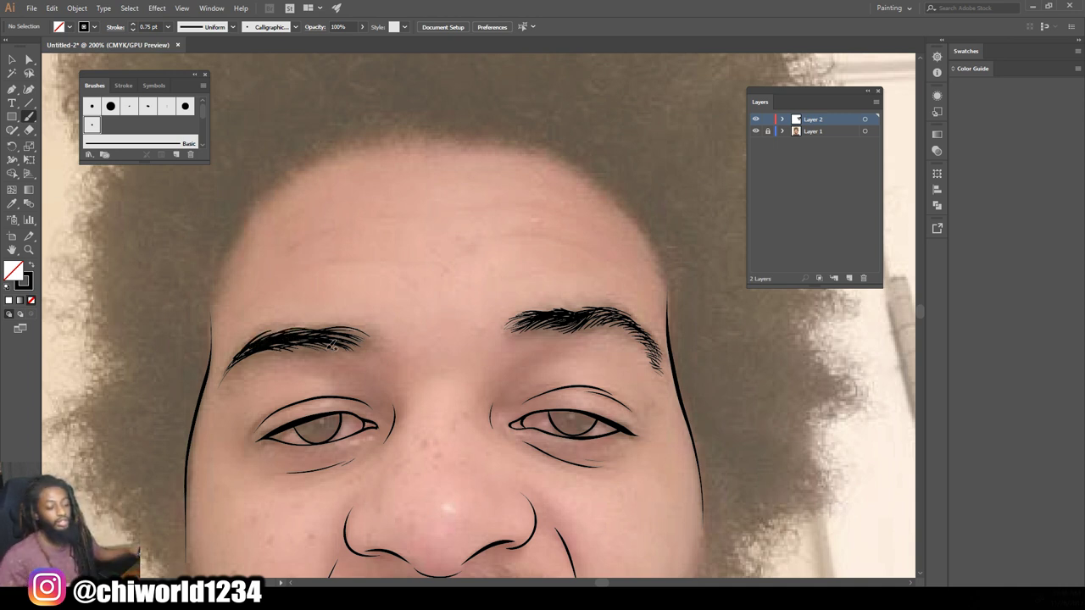
Step: Set the stroke weight to 0.25 pt and fill out the right-hand eyebrow with fine hair strokes at 400% zoom
left_click(168, 26)
left_click(180, 38)
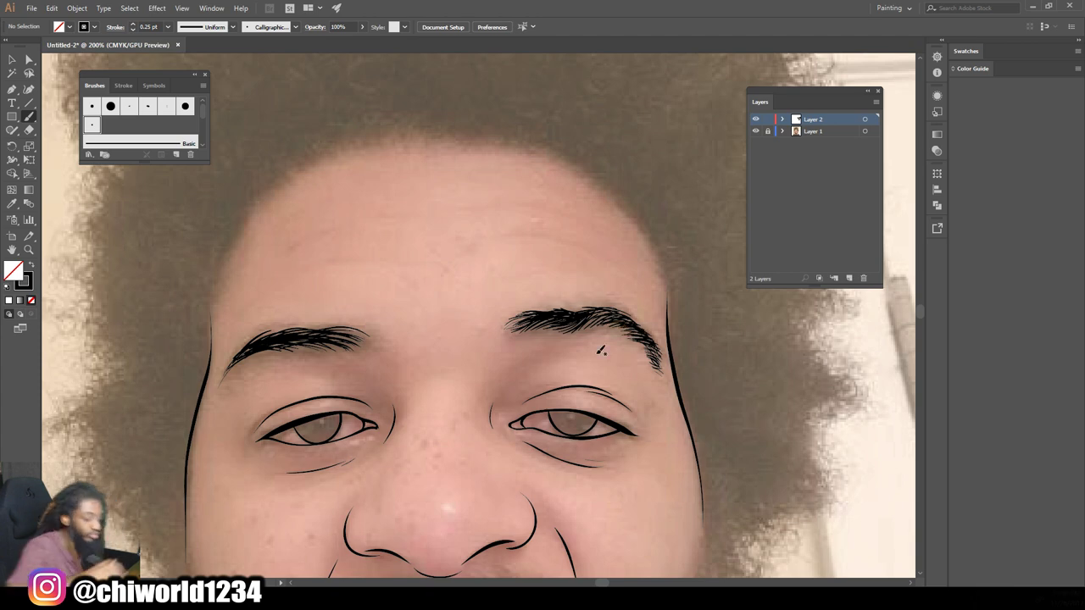
scroll(596, 346, "down", 3)
scroll(623, 371, "up", 5)
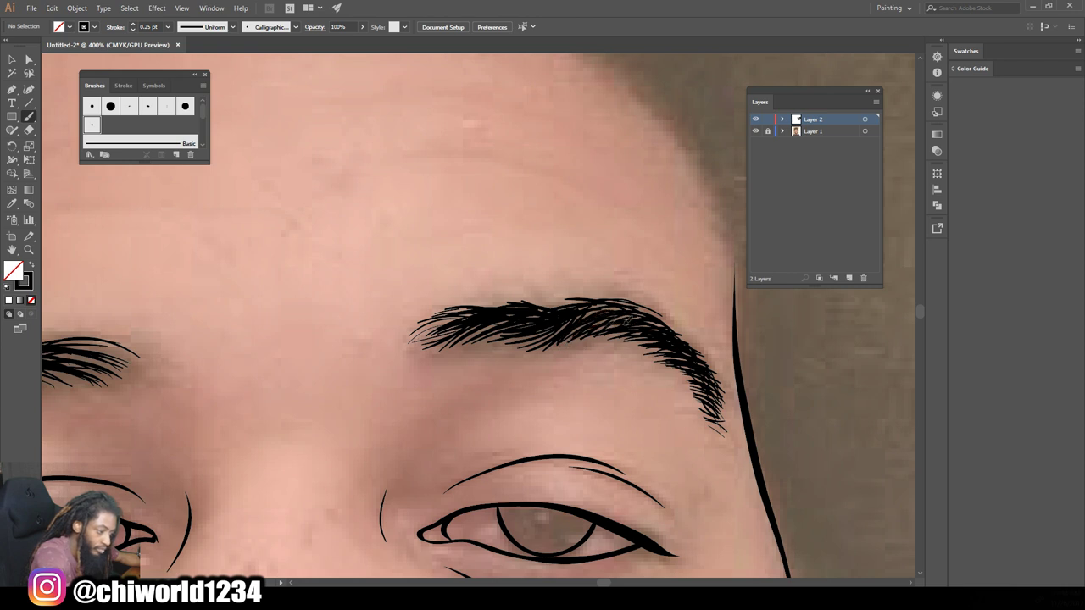
left_click_drag(492, 346, 545, 336)
left_click_drag(454, 344, 500, 334)
left_click_drag(641, 310, 678, 338)
left_click_drag(597, 297, 657, 313)
left_click_drag(559, 301, 615, 295)
left_click_drag(493, 300, 546, 304)
left_click_drag(427, 316, 483, 301)
left_click_drag(412, 337, 468, 307)
mouse_move(418, 340)
left_mouse_down()
mouse_move(478, 315)
mouse_move(525, 312)
left_mouse_up()
mouse_move(454, 315)
left_mouse_down()
mouse_move(497, 300)
mouse_move(479, 297)
left_mouse_up()
left_click_drag(432, 314, 475, 297)
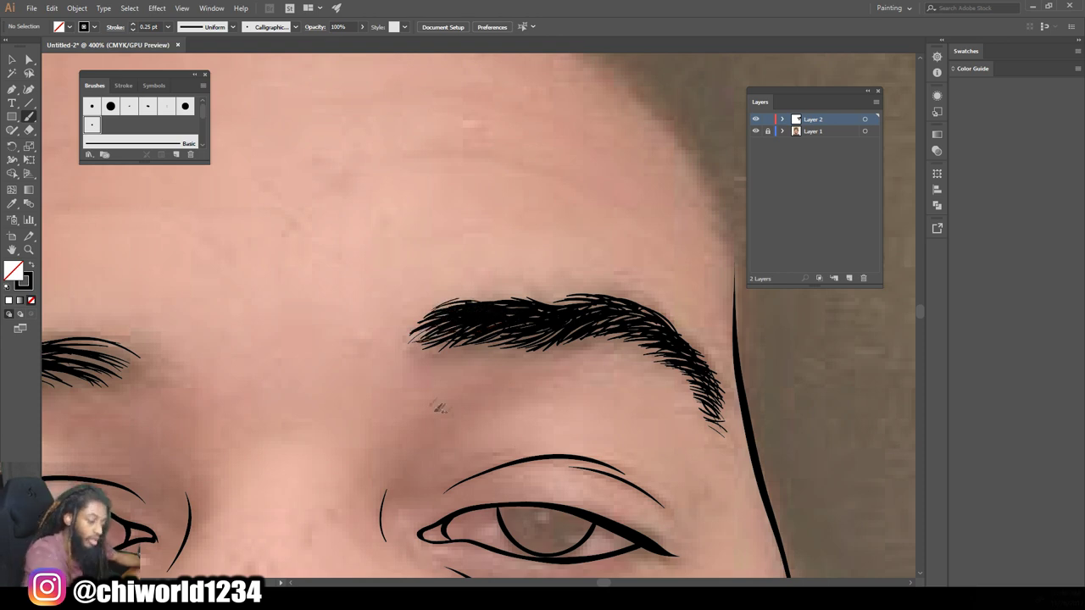
Step: Add fine hair strokes along the left-hand eyebrow and touch up the inner end of the right-hand eyebrow
key("ctrl+minus")
left_click_drag(322, 477, 509, 482)
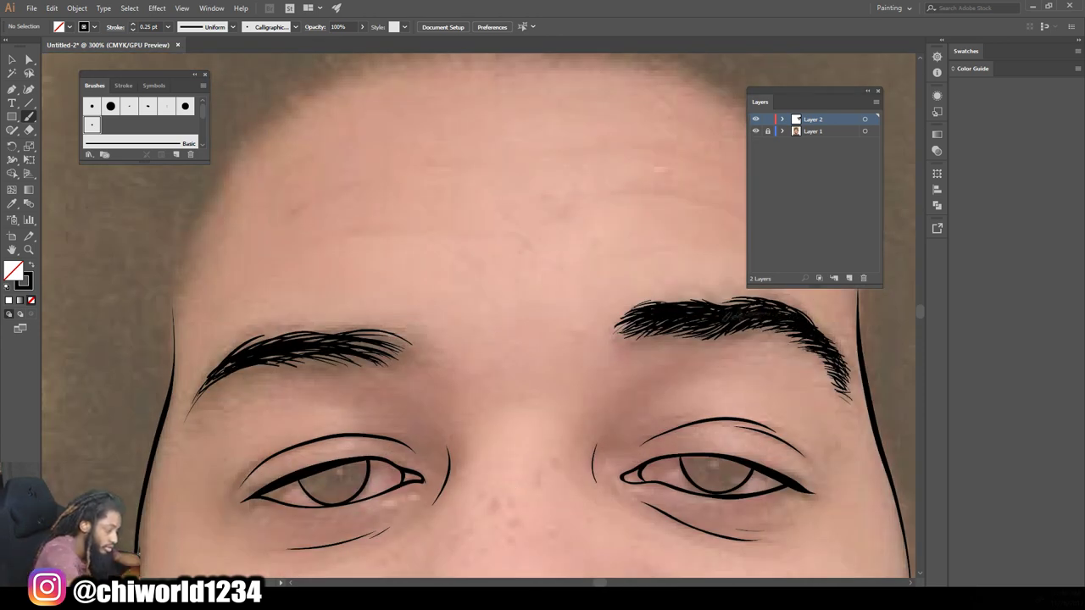
left_click_drag(411, 367, 363, 346)
left_click_drag(414, 349, 339, 334)
left_click_drag(371, 346, 288, 351)
mouse_move(281, 353)
left_mouse_down()
mouse_move(249, 363)
mouse_move(181, 422)
left_mouse_up()
mouse_move(259, 370)
left_mouse_down()
mouse_move(208, 394)
mouse_move(224, 376)
left_mouse_up()
mouse_move(334, 358)
left_mouse_down()
mouse_move(285, 367)
mouse_move(420, 337)
mouse_move(405, 349)
left_mouse_up()
left_click_drag(610, 335, 629, 314)
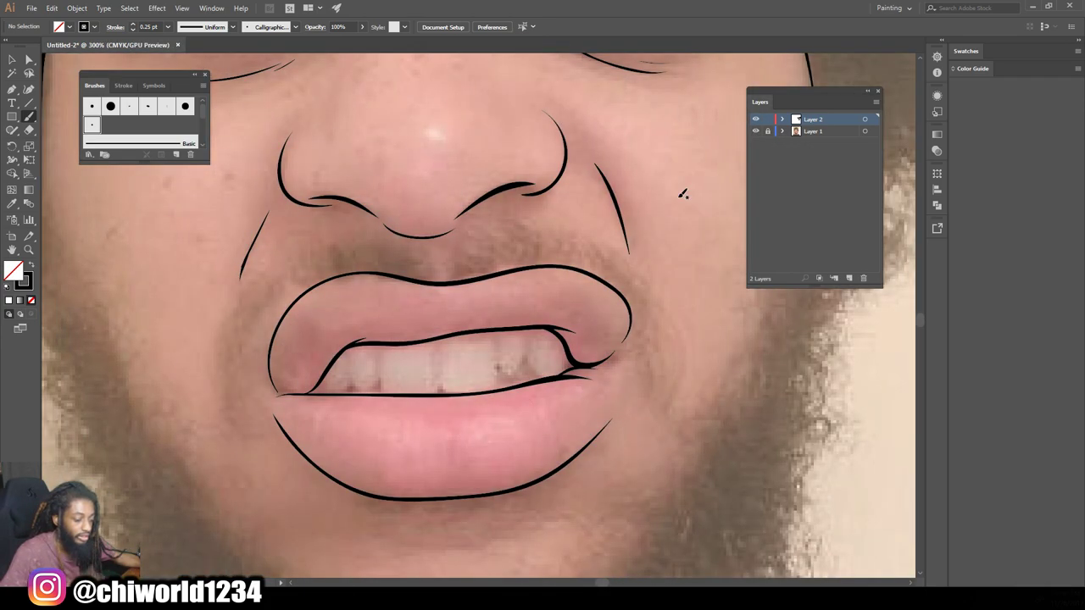
Step: Close the gaps at both mouth corners by extending the lower lip outline up to the upper lip
scroll(682, 194, "up", 1)
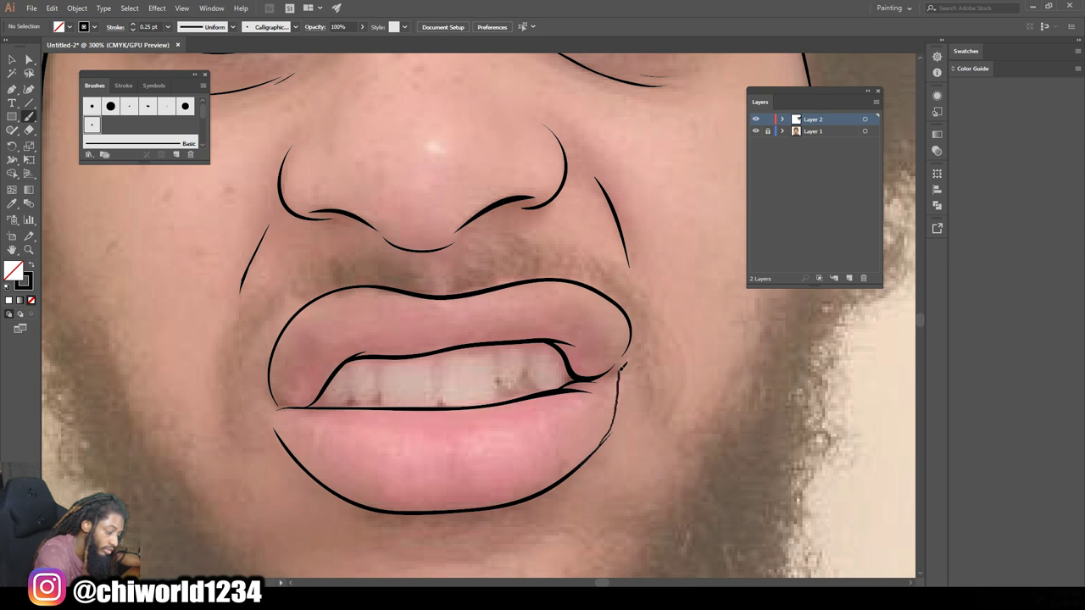
left_click_drag(624, 356, 625, 355)
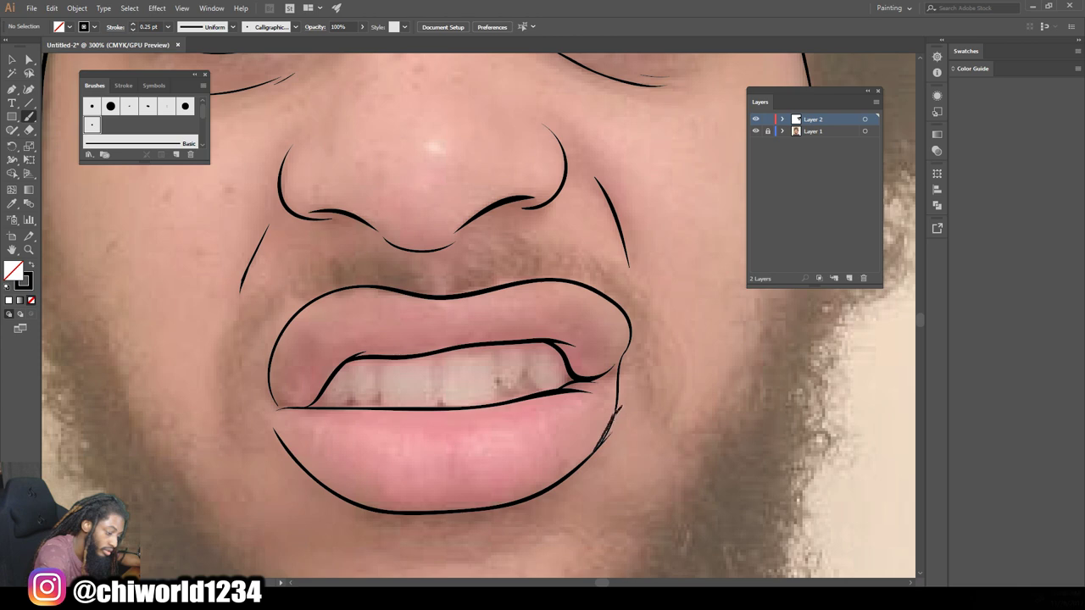
left_click_drag(619, 393, 627, 346)
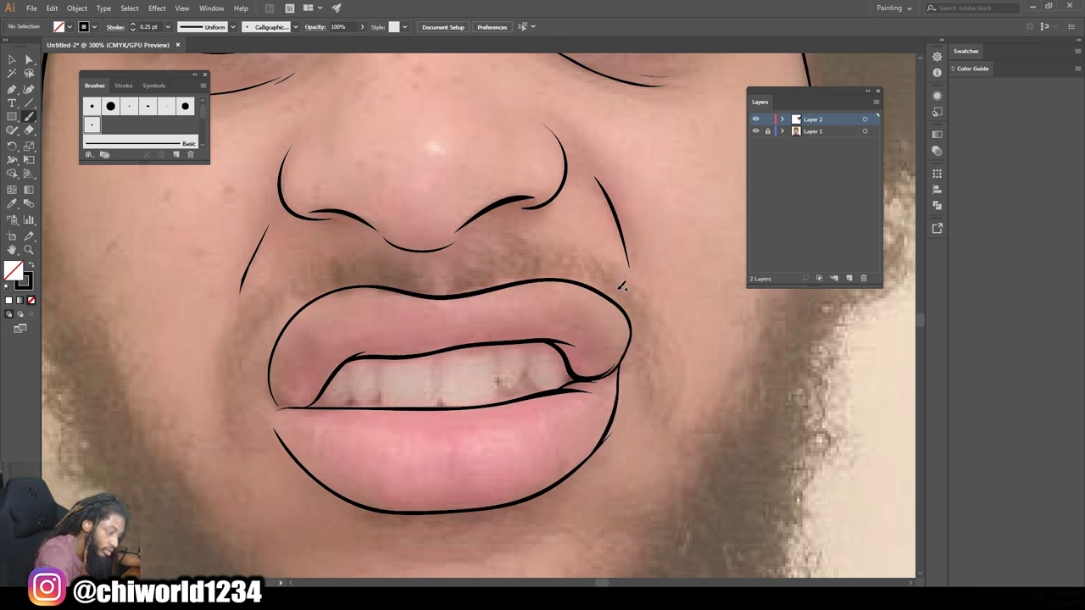
key("ctrl+minus")
key("ctrl+minus")
key("ctrl+equal")
key("ctrl+equal")
key("ctrl+equal")
left_click_drag(313, 479, 304, 407)
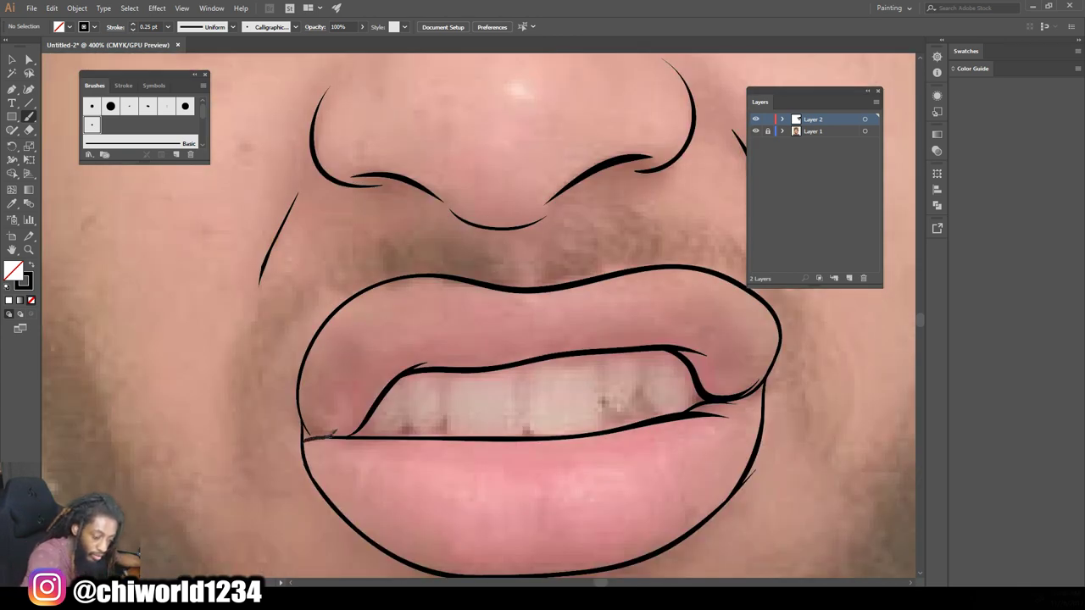
key("ctrl+minus")
key("ctrl+minus")
key("ctrl+minus")
key("ctrl+plus")
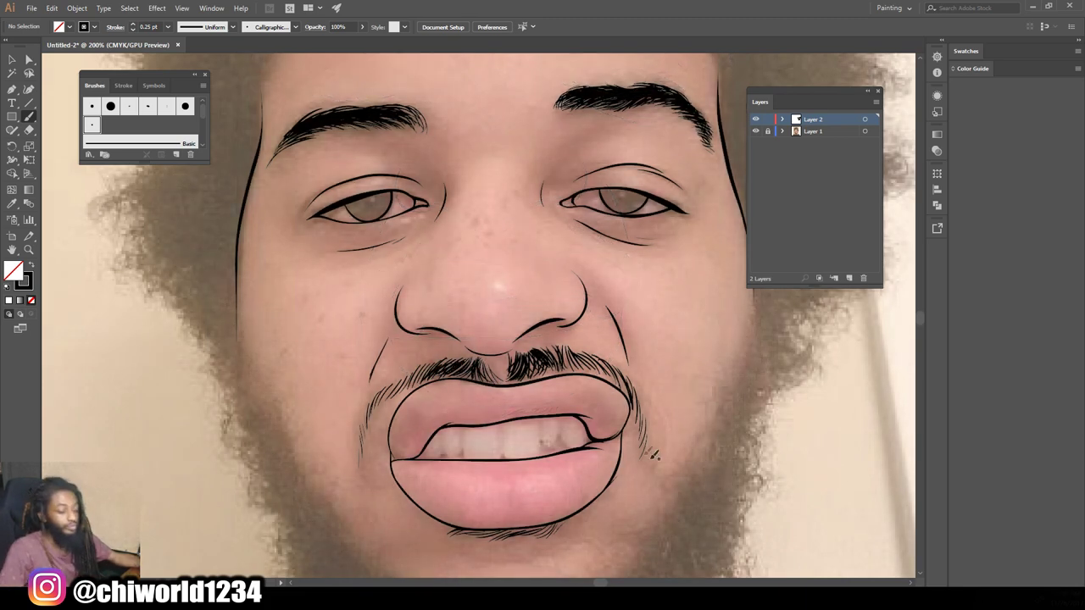
Step: Set the stroke weight to 7 pt and block in a solid black band of hair around the forehead from temple to temple
key("ctrl+minus")
key("ctrl+minus")
key("ctrl+minus")
scroll(641, 412, "up", 5)
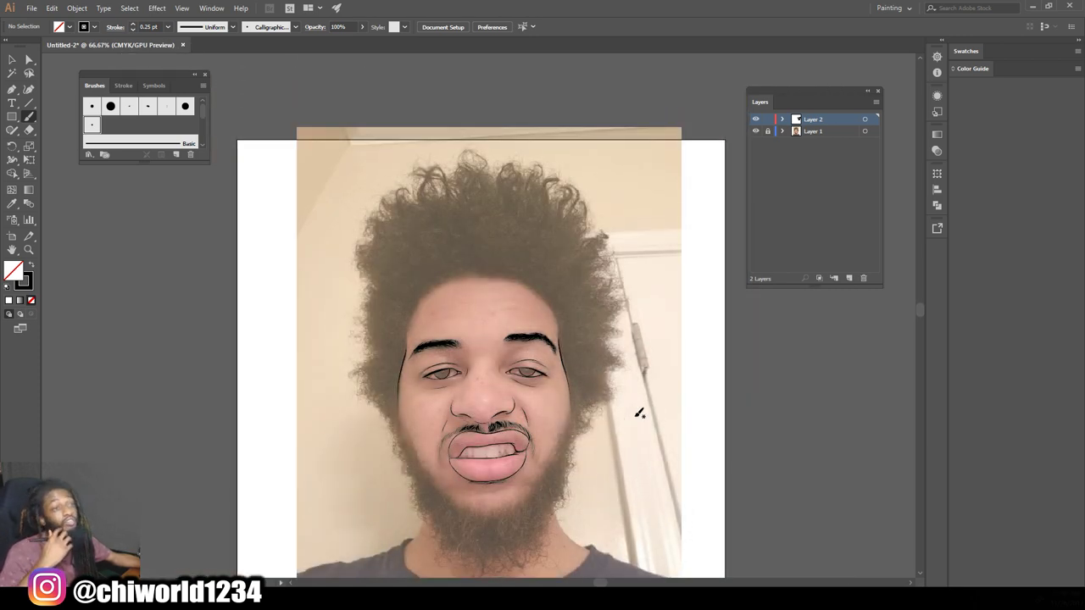
left_click(167, 28)
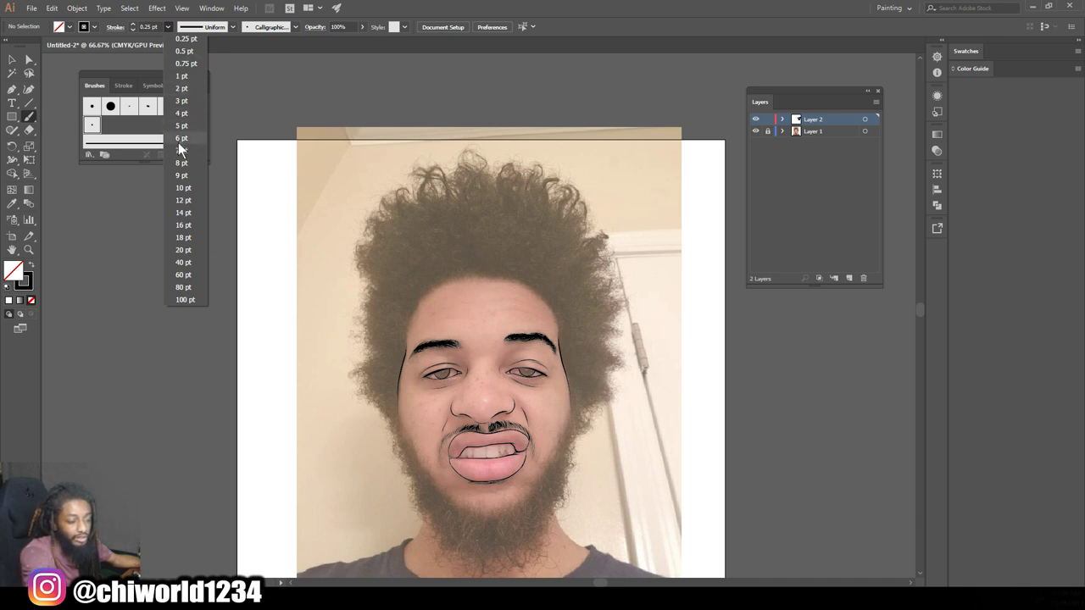
left_click(181, 150)
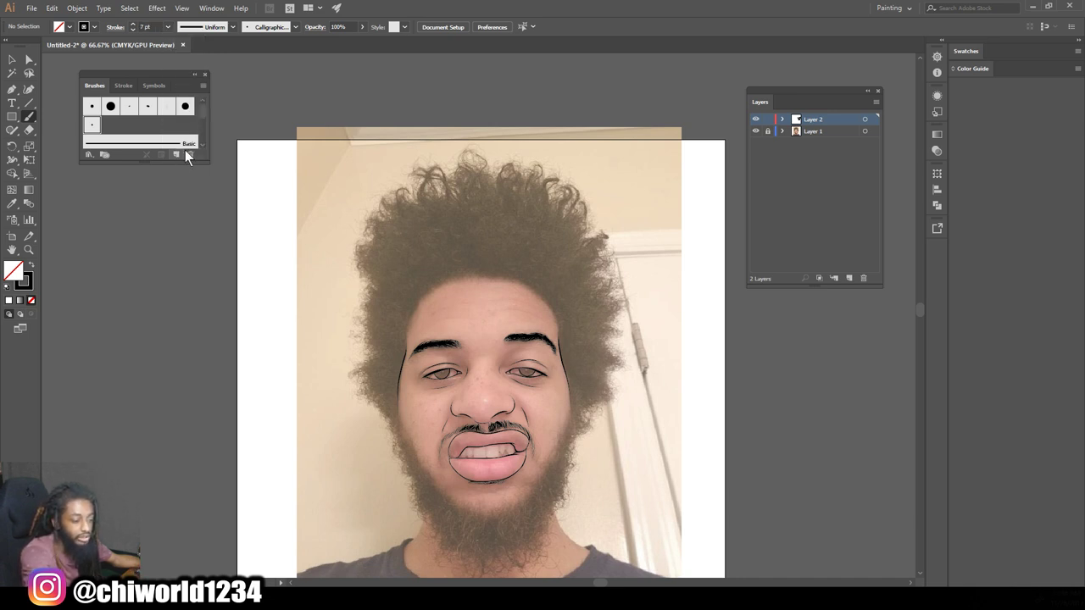
mouse_move(579, 386)
left_mouse_down()
mouse_move(586, 302)
mouse_move(552, 257)
mouse_move(483, 235)
mouse_move(412, 261)
mouse_move(392, 317)
mouse_move(395, 410)
mouse_move(409, 300)
mouse_move(460, 266)
mouse_move(505, 269)
mouse_move(553, 295)
mouse_move(582, 403)
left_mouse_up()
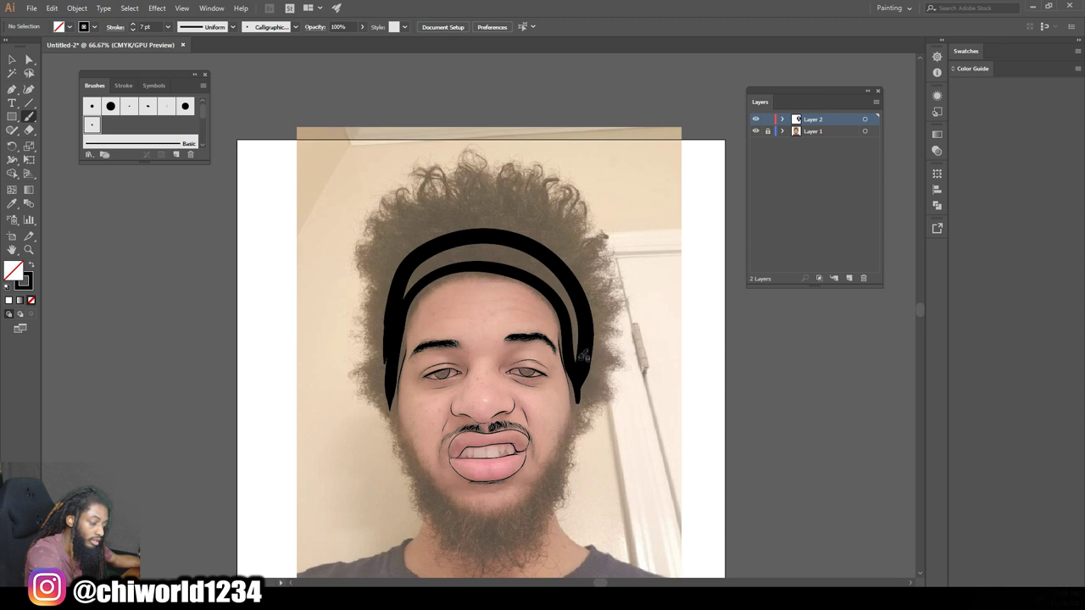
mouse_move(483, 254)
left_mouse_down()
mouse_move(448, 259)
mouse_move(416, 274)
mouse_move(406, 296)
mouse_move(452, 259)
mouse_move(527, 264)
mouse_move(492, 248)
mouse_move(449, 251)
left_mouse_up()
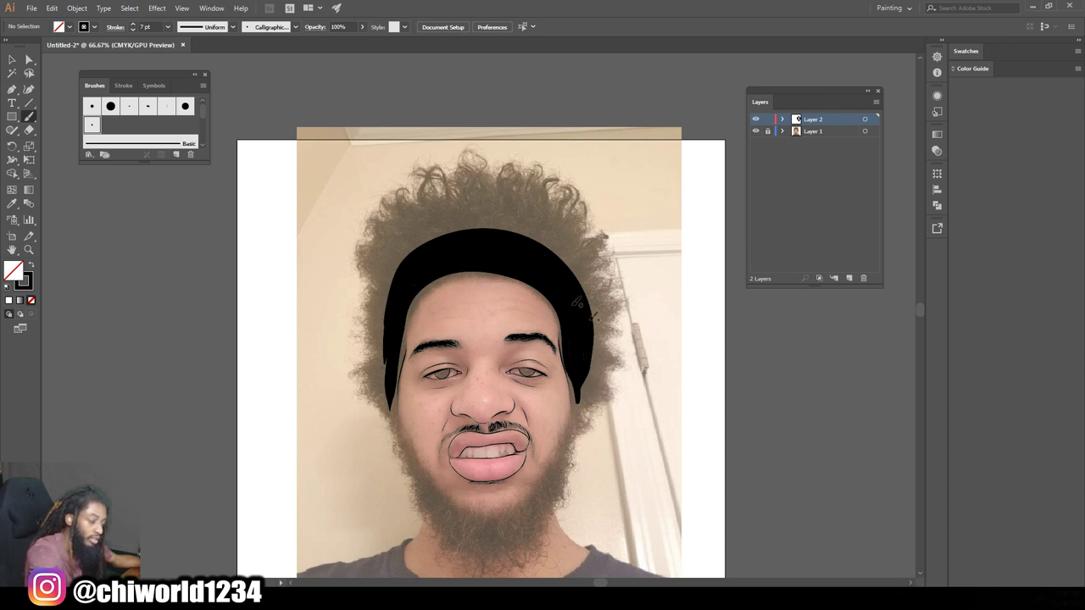
Step: Extend the solid black hair outward over the crown and both sides, giving it an uneven, wavy outer edge
mouse_move(582, 400)
left_mouse_down()
mouse_move(606, 303)
mouse_move(586, 296)
mouse_move(593, 278)
mouse_move(579, 268)
mouse_move(593, 244)
mouse_move(568, 263)
mouse_move(561, 255)
mouse_move(578, 217)
left_mouse_up()
mouse_move(559, 269)
left_mouse_down()
mouse_move(541, 209)
mouse_move(548, 237)
mouse_move(501, 194)
mouse_move(484, 213)
mouse_move(402, 223)
mouse_move(377, 251)
mouse_move(387, 400)
left_mouse_up()
mouse_move(396, 329)
left_mouse_down()
mouse_move(410, 240)
mouse_move(402, 246)
mouse_move(453, 218)
mouse_move(516, 218)
mouse_move(504, 224)
mouse_move(543, 249)
left_mouse_up()
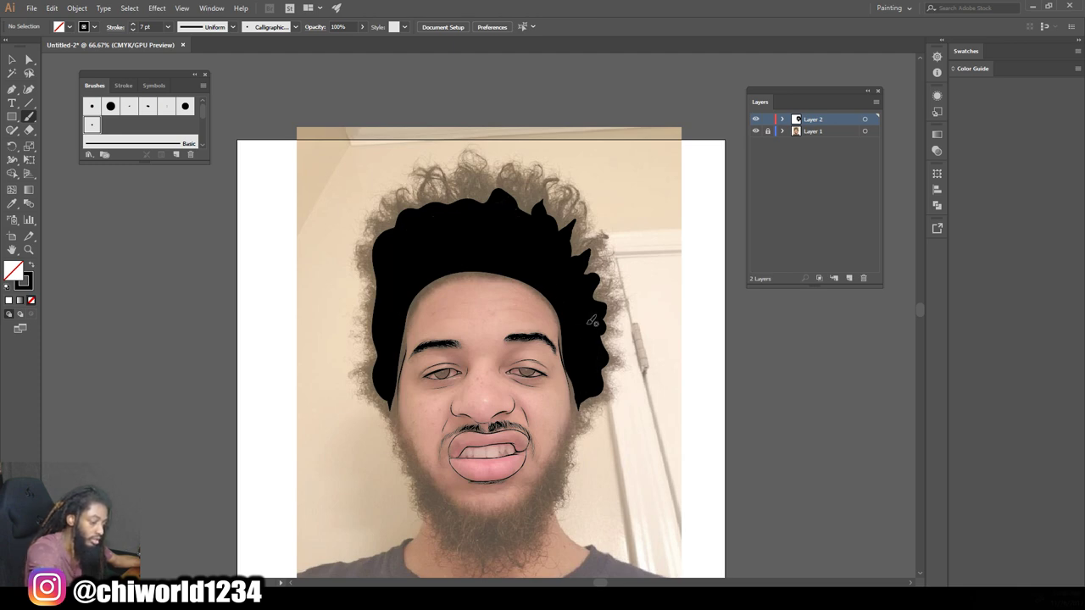
key("ctrl+minus")
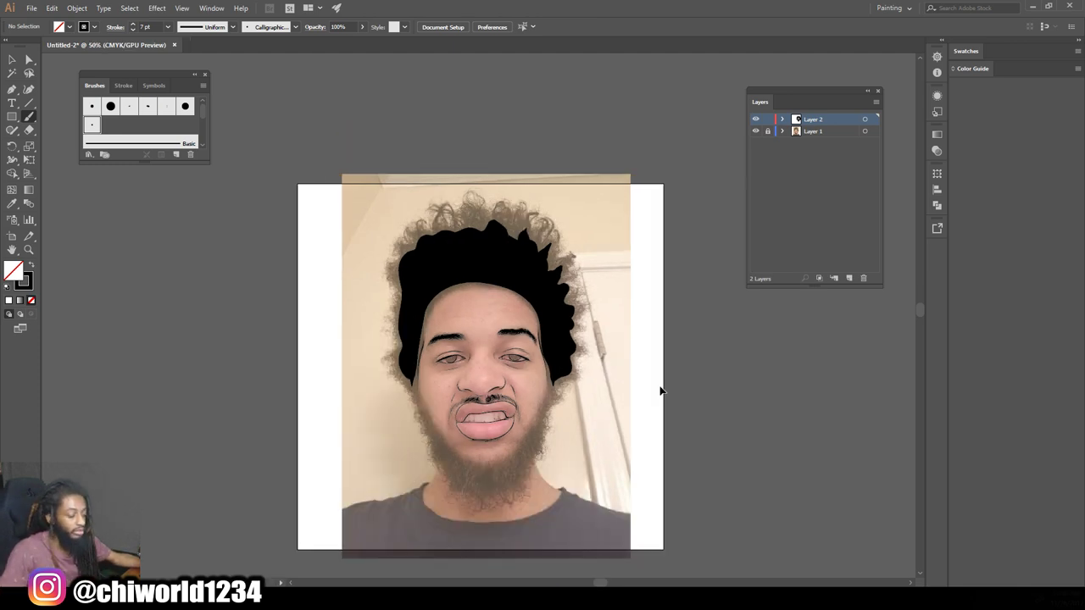
Step: Paint a thick black beard band along the jawline, joining the hair on both sides and running under the chin
key("ctrl+plus")
key("ctrl+plus")
key("ctrl+plus")
left_click_drag(665, 494, 646, 324)
key("ctrl+minus")
scroll(651, 372, "down", 1)
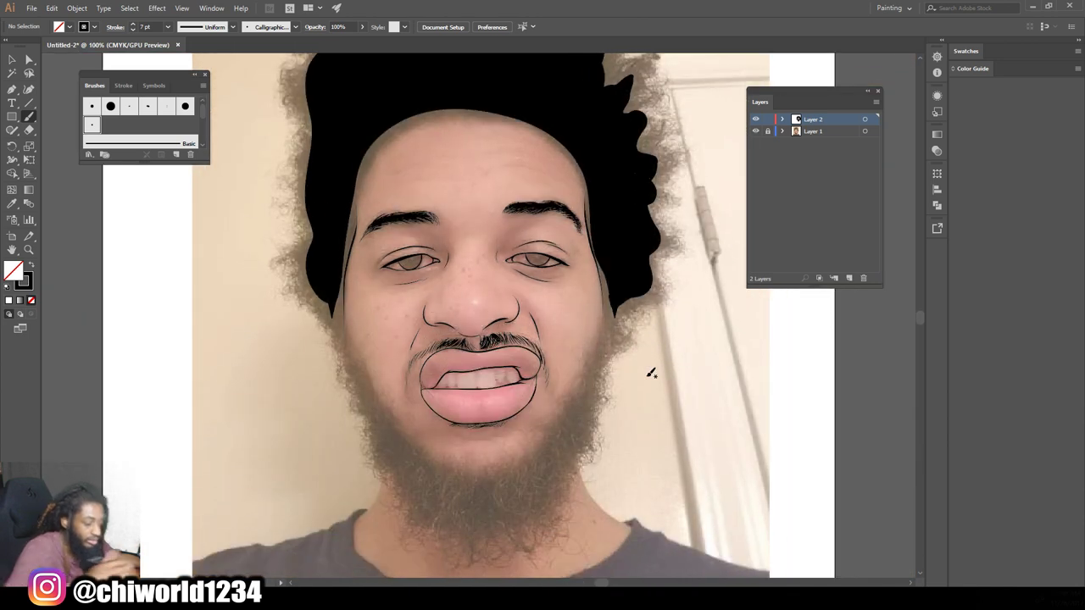
left_click_drag(608, 264, 611, 341)
mouse_move(596, 390)
left_mouse_down()
mouse_move(544, 467)
mouse_move(481, 511)
mouse_move(433, 492)
left_mouse_up()
mouse_move(338, 284)
left_mouse_down()
mouse_move(363, 381)
mouse_move(433, 493)
mouse_move(508, 505)
mouse_move(529, 494)
left_mouse_up()
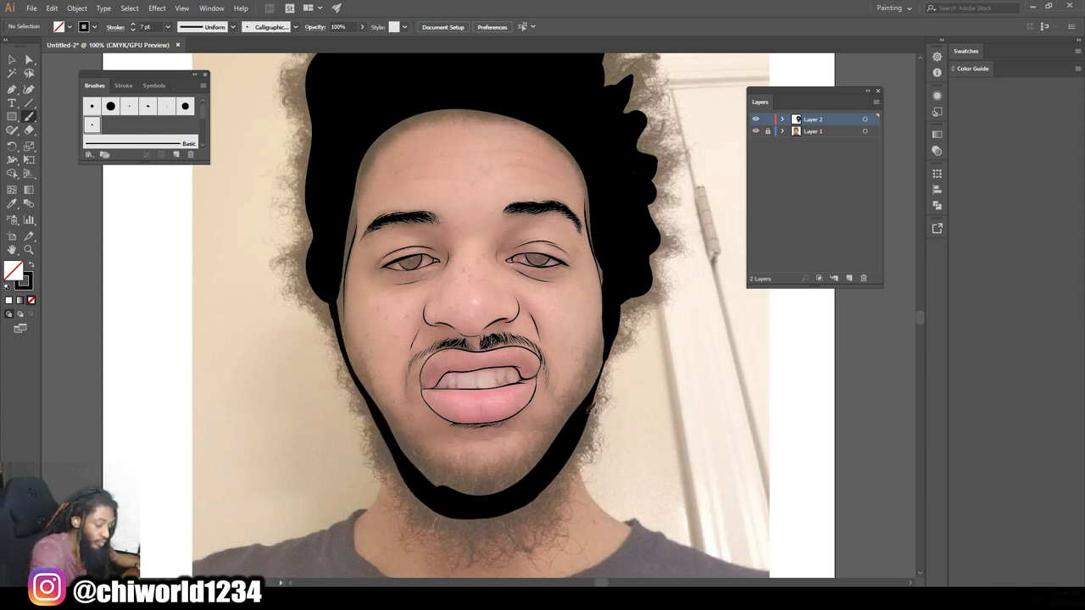
mouse_move(591, 410)
left_mouse_down()
mouse_move(563, 471)
mouse_move(496, 521)
mouse_move(448, 519)
mouse_move(424, 493)
left_mouse_up()
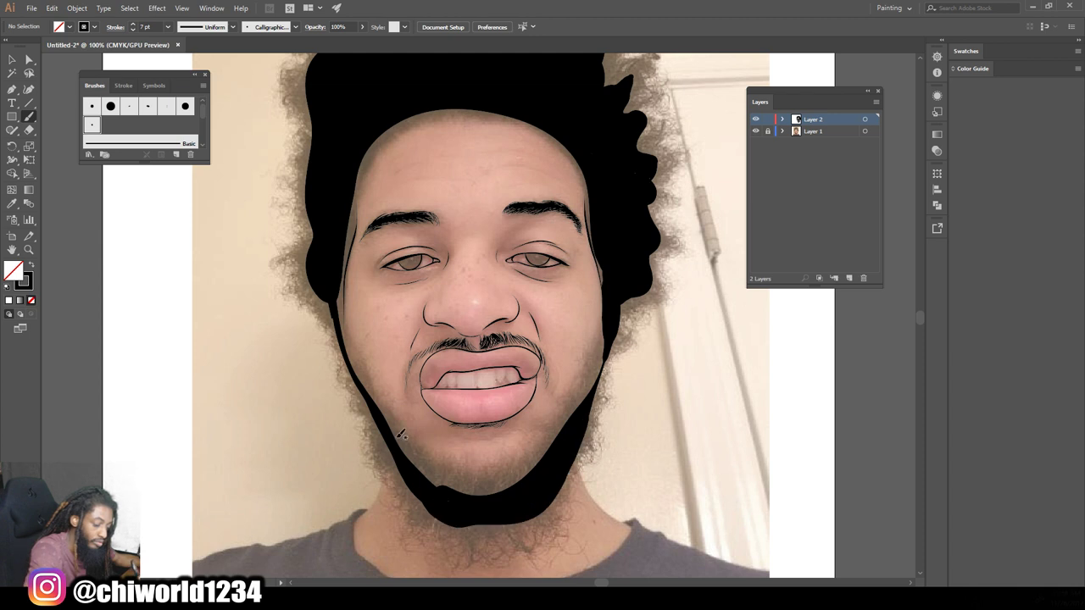
Step: Thicken the beard band under the chin and up both sides of the jaw with broad overlapping strokes
mouse_move(405, 451)
left_mouse_down()
mouse_move(450, 490)
mouse_move(497, 491)
mouse_move(563, 446)
left_mouse_up()
mouse_move(619, 304)
left_mouse_down()
mouse_move(606, 359)
mouse_move(559, 462)
left_mouse_up()
left_click_drag(617, 301, 574, 418)
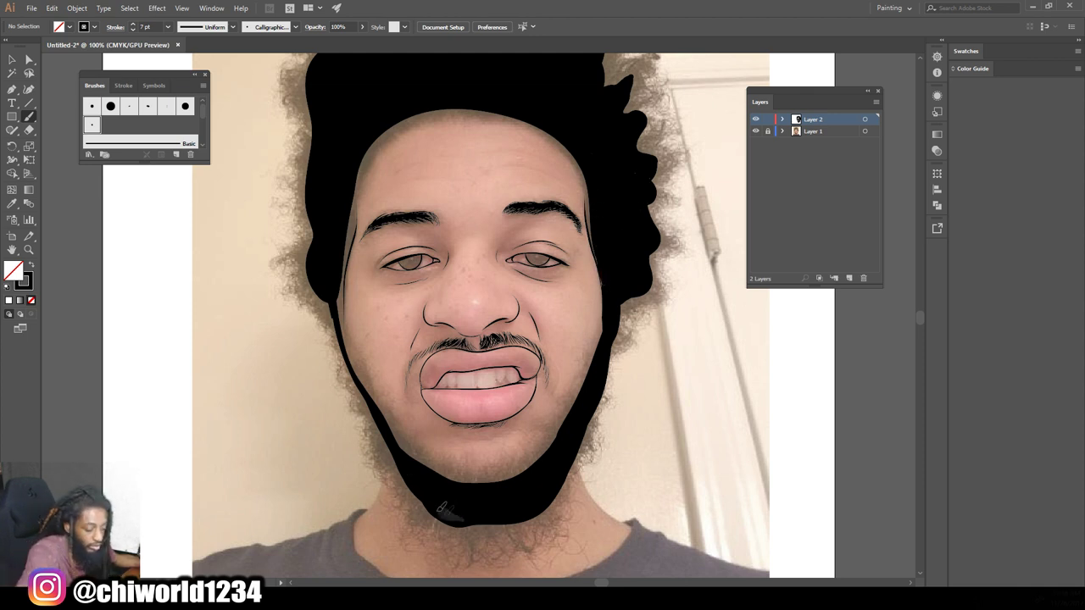
mouse_move(456, 510)
left_mouse_down()
mouse_move(403, 477)
mouse_move(389, 422)
left_mouse_up()
mouse_move(424, 470)
left_mouse_down()
mouse_move(385, 430)
mouse_move(379, 413)
mouse_move(393, 424)
mouse_move(340, 334)
mouse_move(341, 241)
left_mouse_up()
Step: Build out the hair mass with more broad strokes, covering more of the crown and the photo's left-hand side
scroll(350, 275, "up", 2)
scroll(350, 275, "up", 2)
mouse_move(340, 363)
left_mouse_down()
mouse_move(350, 266)
mouse_move(383, 219)
mouse_move(441, 202)
mouse_move(501, 204)
mouse_move(583, 239)
mouse_move(614, 281)
left_mouse_up()
scroll(614, 280, "up", 2)
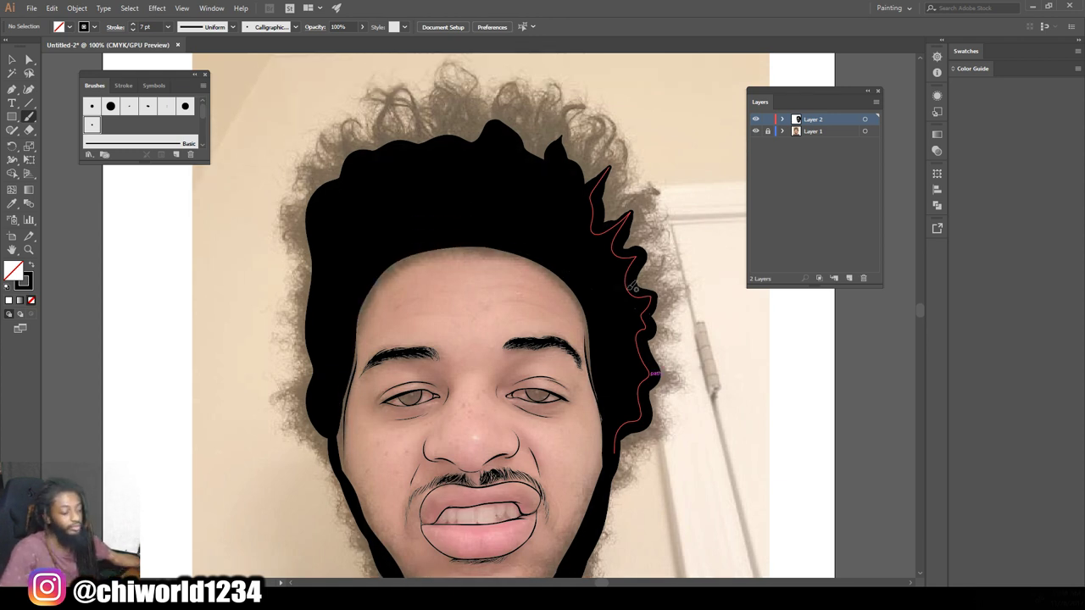
scroll(596, 281, "up", 3)
mouse_move(523, 220)
left_mouse_down()
mouse_move(505, 205)
mouse_move(450, 212)
left_mouse_up()
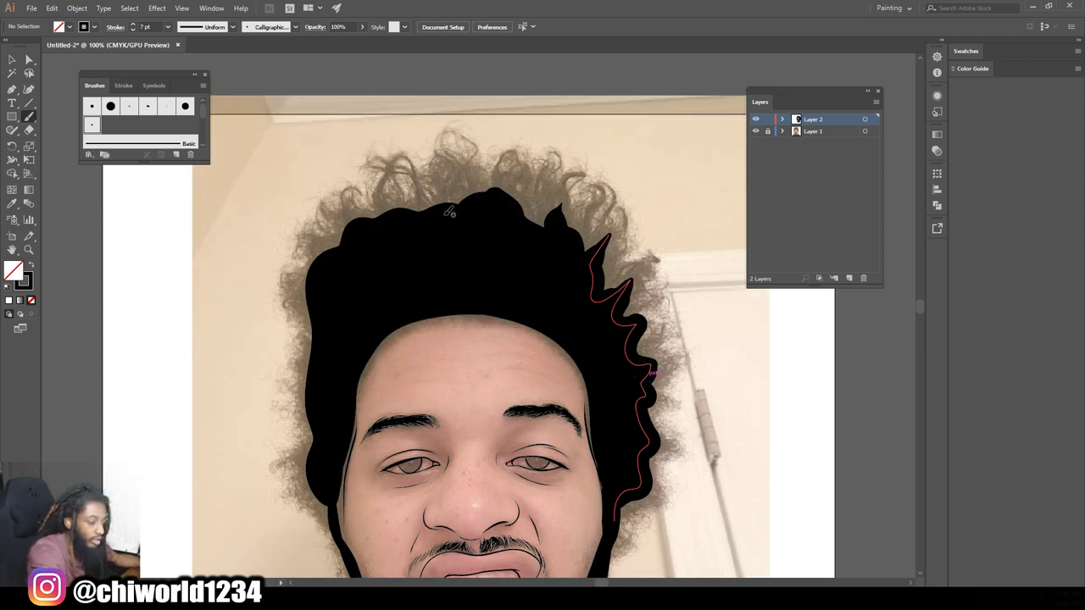
mouse_move(333, 510)
left_mouse_down()
mouse_move(308, 469)
mouse_move(310, 292)
mouse_move(338, 270)
mouse_move(333, 242)
mouse_move(366, 230)
mouse_move(368, 214)
mouse_move(410, 215)
mouse_move(379, 194)
mouse_move(418, 213)
mouse_move(455, 189)
mouse_move(485, 198)
mouse_move(521, 190)
mouse_move(538, 227)
mouse_move(551, 206)
mouse_move(571, 235)
mouse_move(600, 230)
mouse_move(595, 259)
mouse_move(612, 273)
mouse_move(605, 318)
left_mouse_up()
scroll(737, 398, "down", 5)
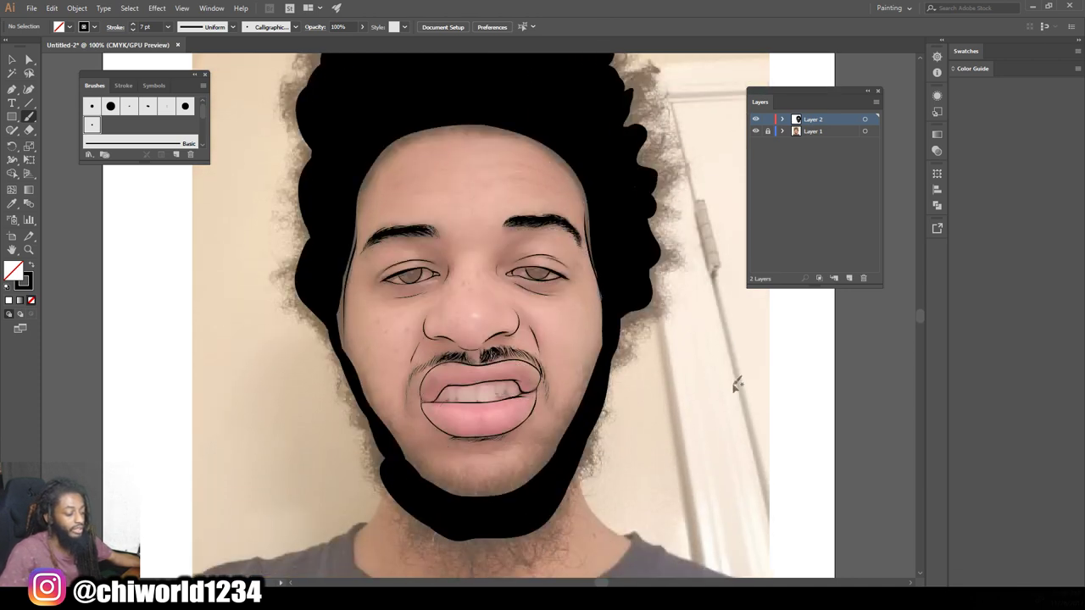
key("ctrl+minus")
key("ctrl+plus")
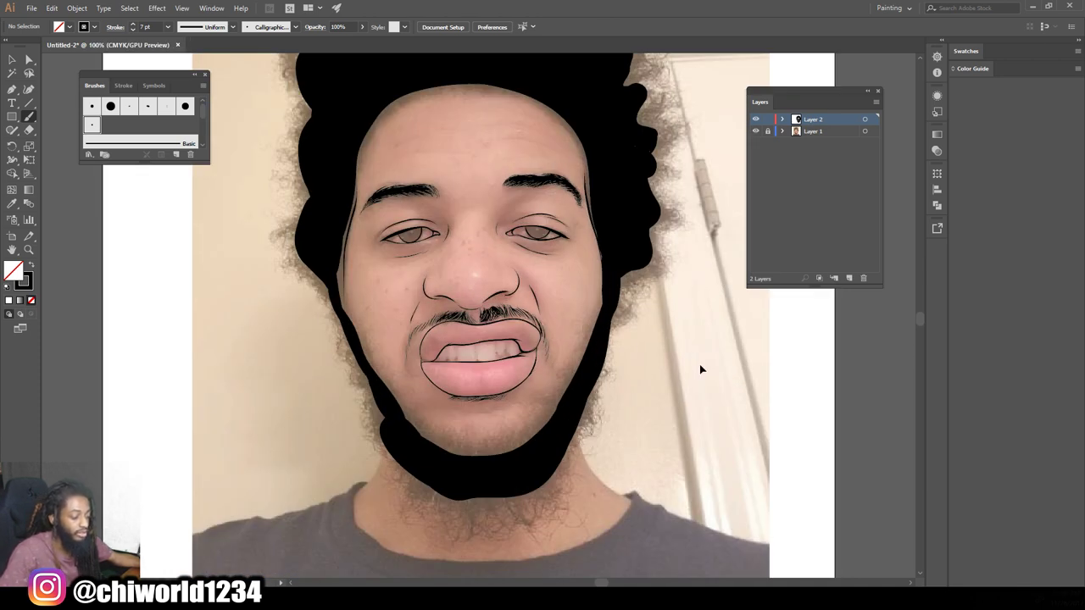
Step: Set the stroke weight to 1 pt and paint loose, curly beard hairs hanging below the chin
left_click(168, 26)
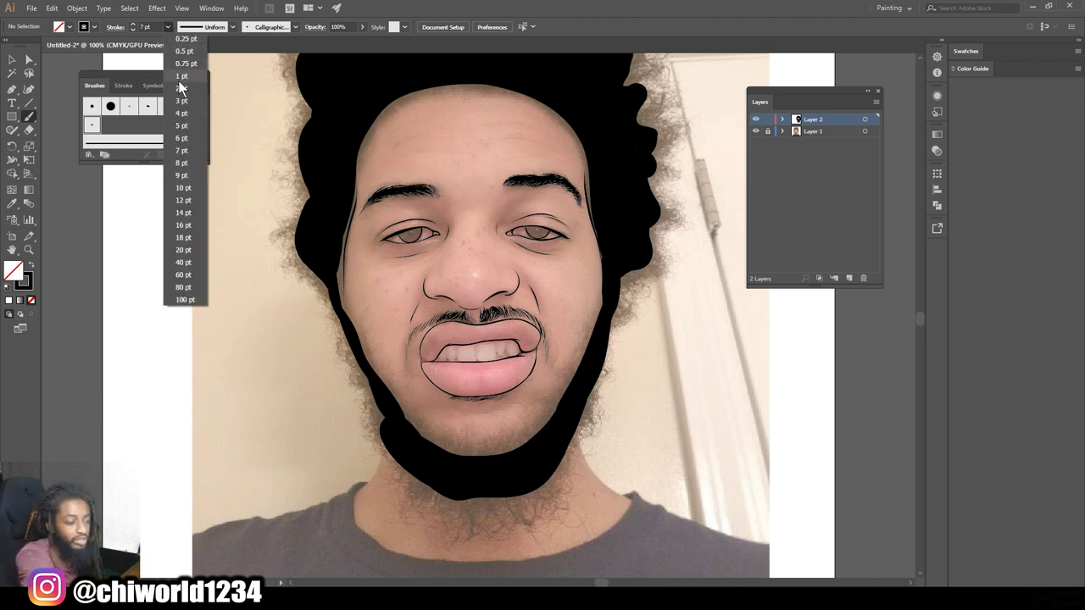
left_click(181, 78)
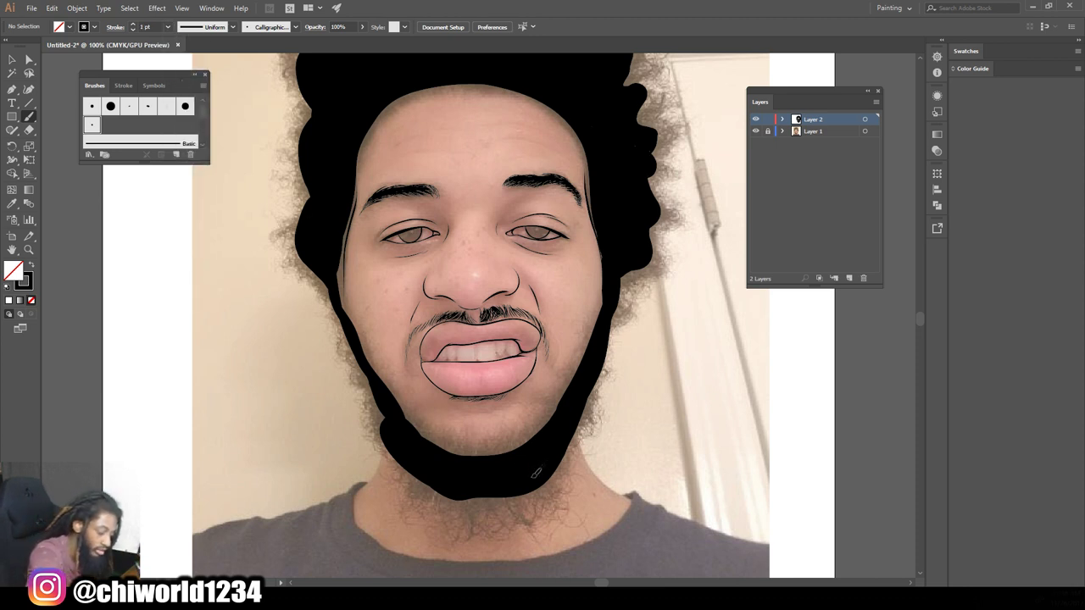
mouse_move(514, 497)
left_mouse_down()
mouse_move(534, 518)
mouse_move(545, 510)
left_mouse_up()
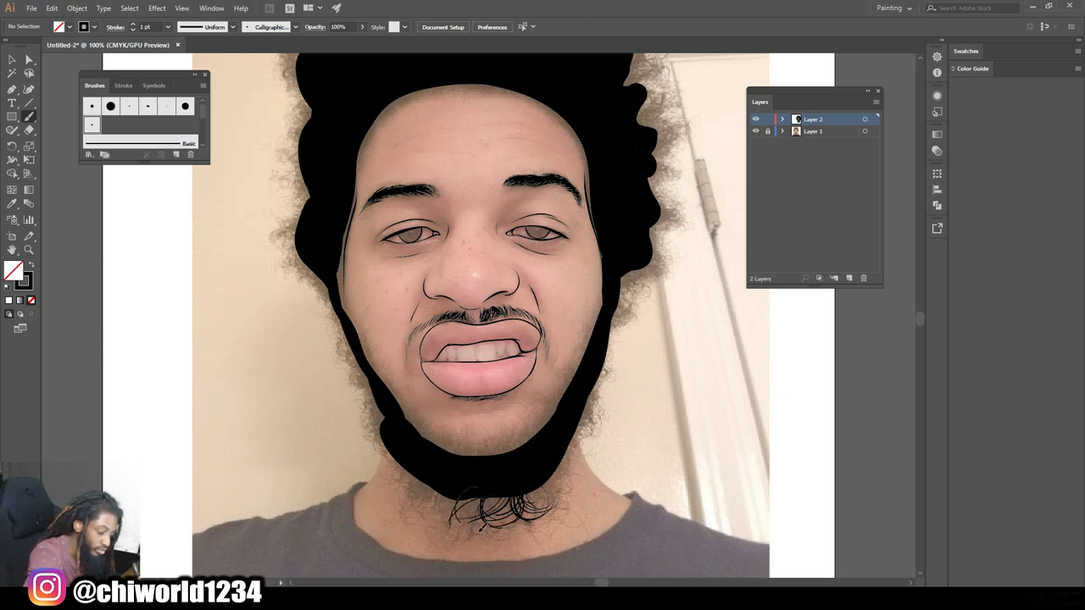
mouse_move(449, 528)
left_mouse_down()
mouse_move(550, 527)
mouse_move(547, 537)
left_mouse_up()
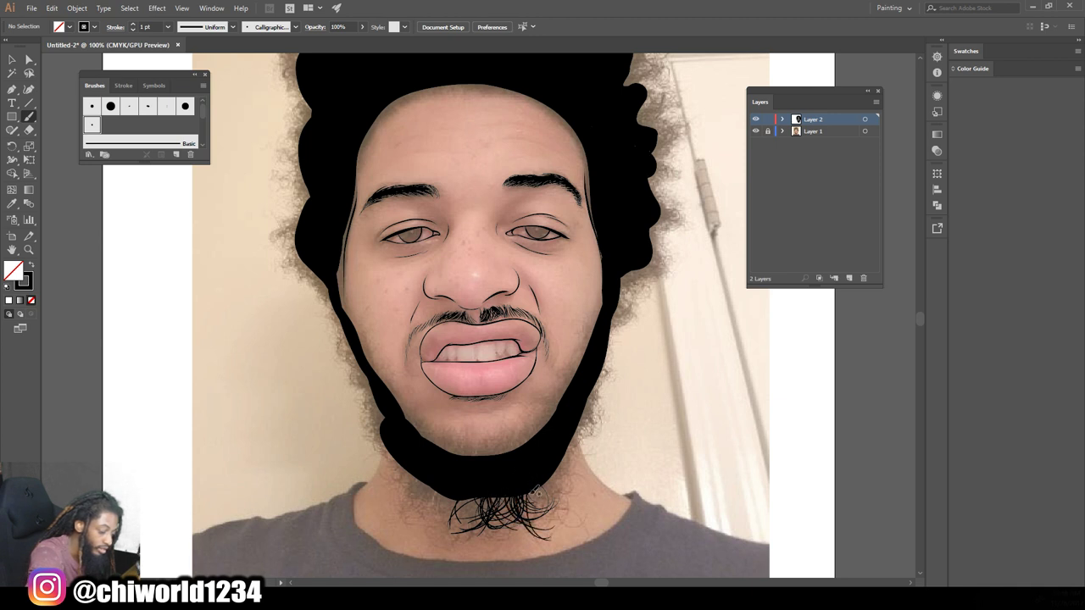
left_click_drag(524, 476, 558, 525)
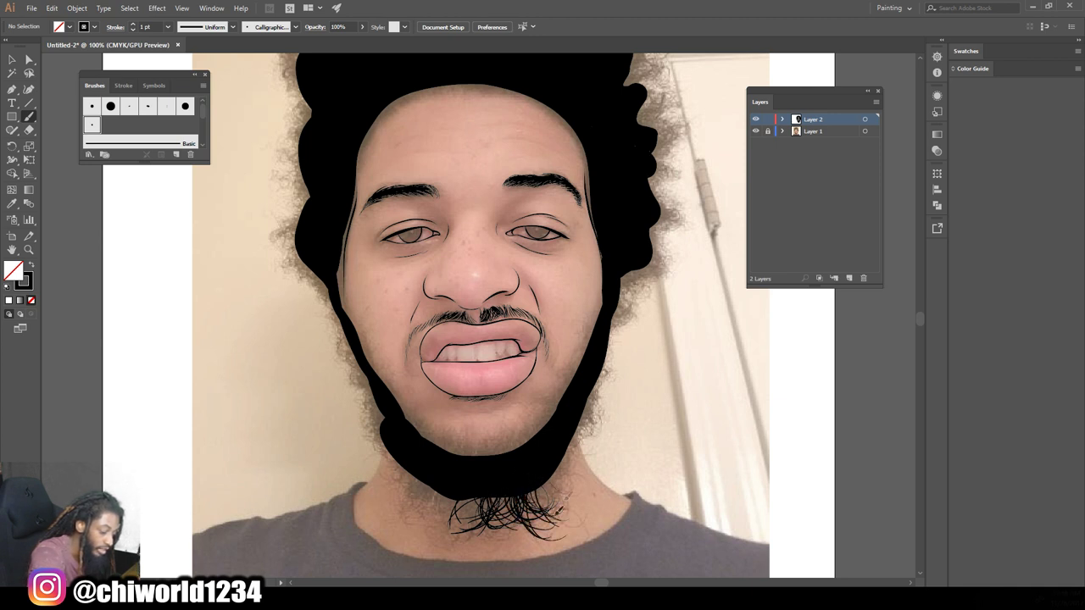
mouse_move(468, 507)
left_mouse_down()
mouse_move(543, 468)
mouse_move(578, 472)
mouse_move(549, 477)
mouse_move(547, 462)
mouse_move(439, 511)
mouse_move(467, 482)
mouse_move(469, 490)
mouse_move(467, 477)
mouse_move(438, 467)
mouse_move(414, 477)
mouse_move(405, 498)
mouse_move(409, 479)
mouse_move(451, 479)
mouse_move(442, 472)
mouse_move(446, 487)
mouse_move(444, 470)
mouse_move(451, 485)
mouse_move(428, 497)
left_mouse_up()
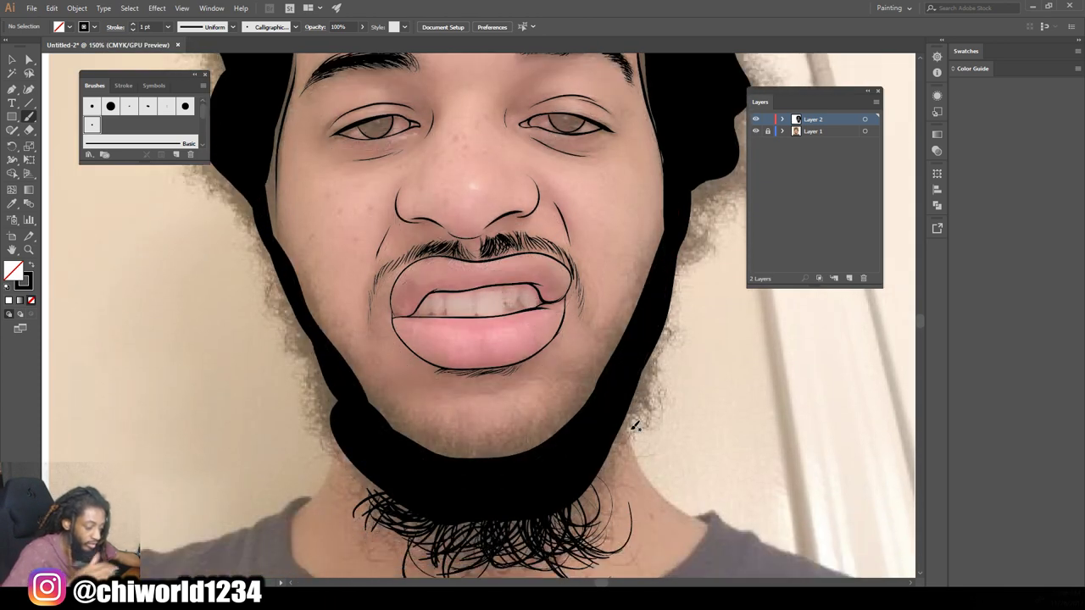
Step: Add denser curly hairs along the beard's lower edge and up its right-hand and left-hand corners
scroll(537, 447, "down", 2)
mouse_move(534, 437)
left_mouse_down()
mouse_move(529, 464)
mouse_move(593, 463)
left_mouse_up()
mouse_move(569, 412)
left_mouse_down()
mouse_move(576, 440)
mouse_move(593, 398)
mouse_move(571, 422)
mouse_move(612, 444)
left_mouse_up()
mouse_move(597, 393)
left_mouse_down()
mouse_move(610, 413)
mouse_move(627, 373)
mouse_move(619, 398)
mouse_move(615, 368)
left_mouse_up()
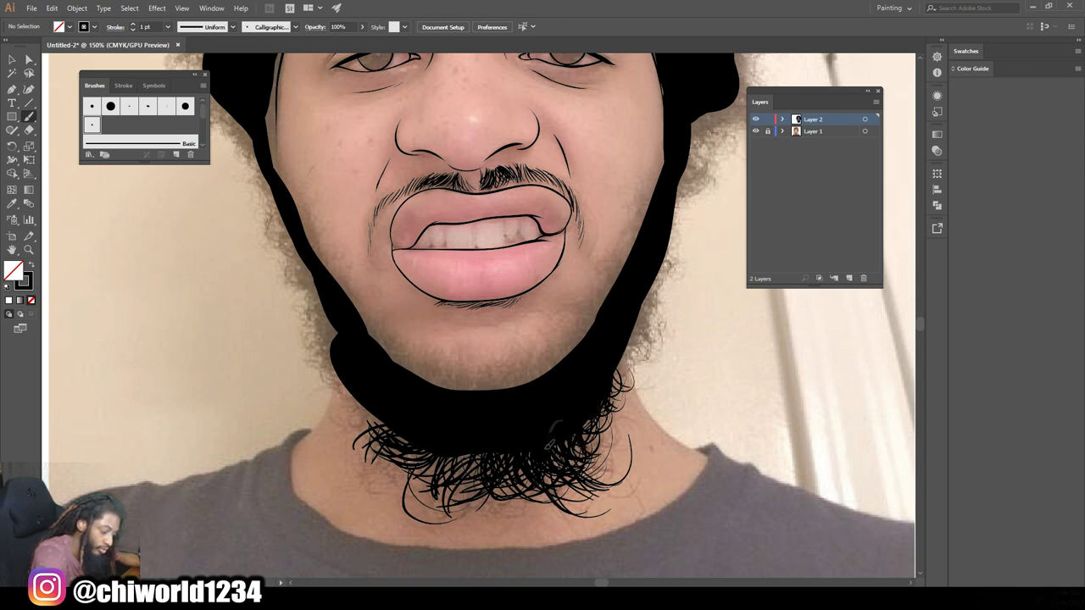
left_click_drag(504, 434, 451, 466)
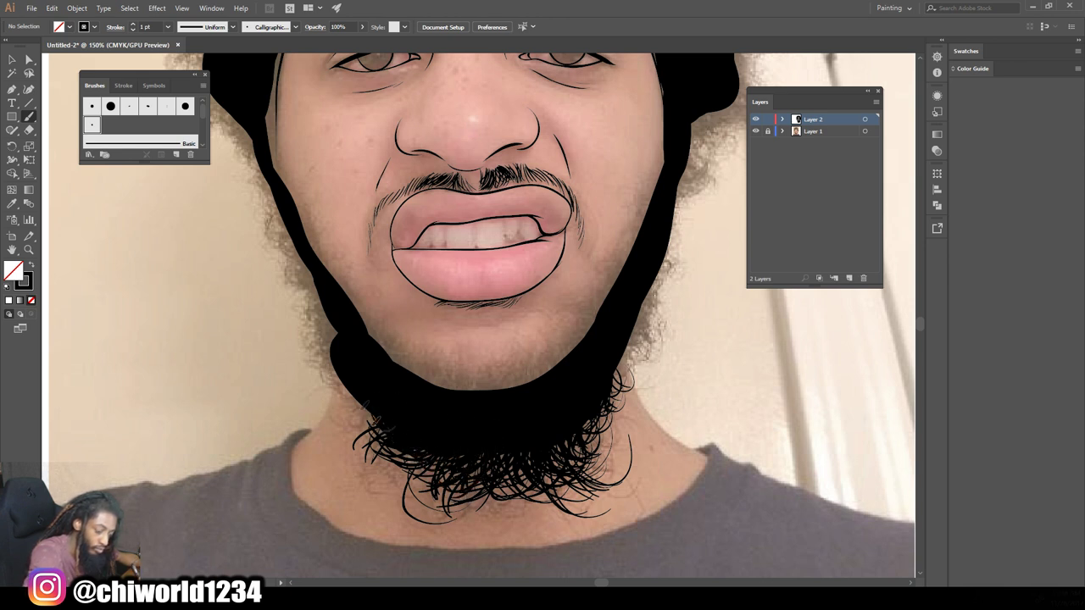
mouse_move(388, 427)
left_mouse_down()
mouse_move(354, 424)
mouse_move(363, 461)
mouse_move(378, 471)
left_mouse_up()
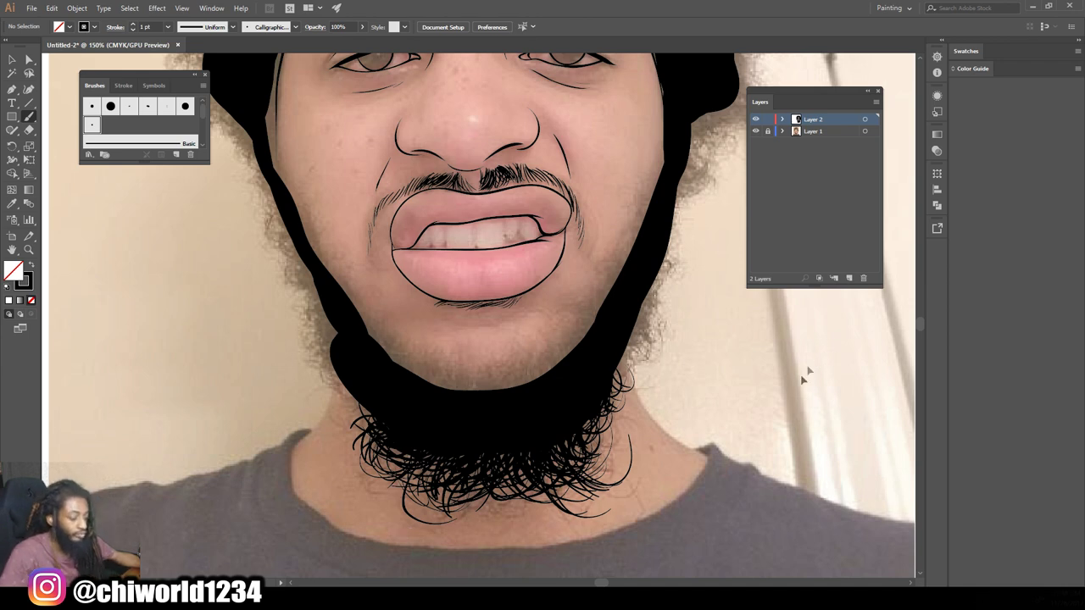
Step: Toggle the visibility of the photo on Layer 1 to examine the line art with and without it
key("ctrl+minus")
scroll(782, 333, "up", 2)
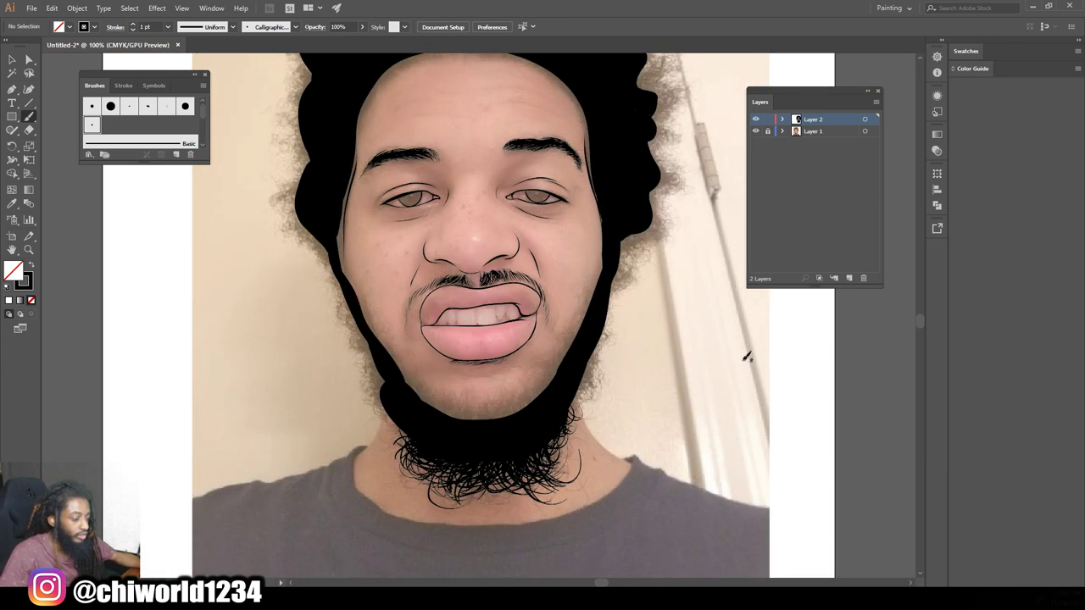
left_click(757, 133)
key("ctrl+minus")
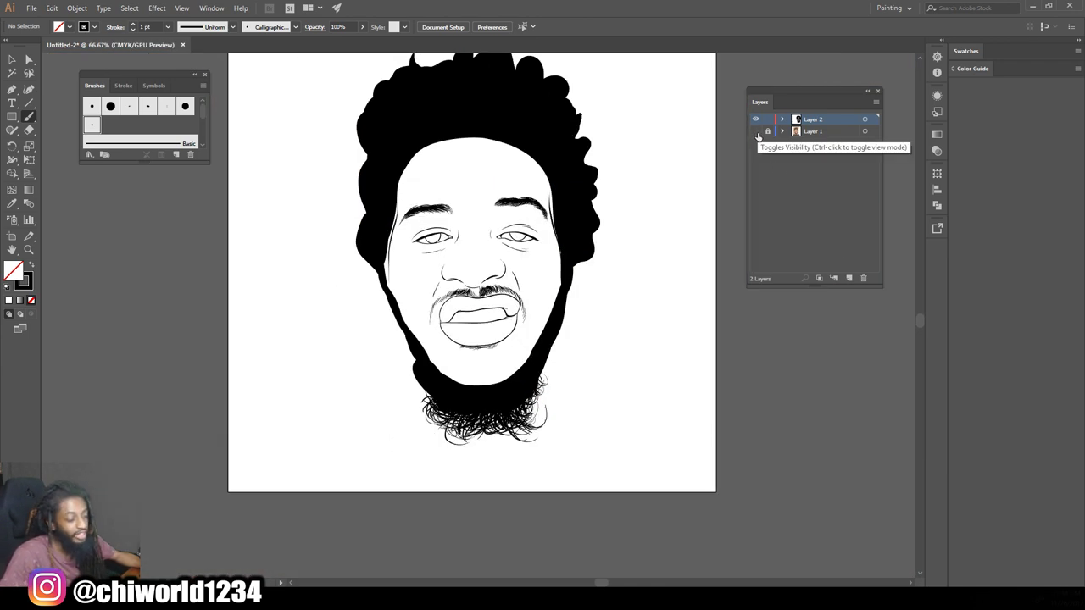
key("ctrl+plus")
key("ctrl+plus")
left_click(757, 134)
left_click(757, 134)
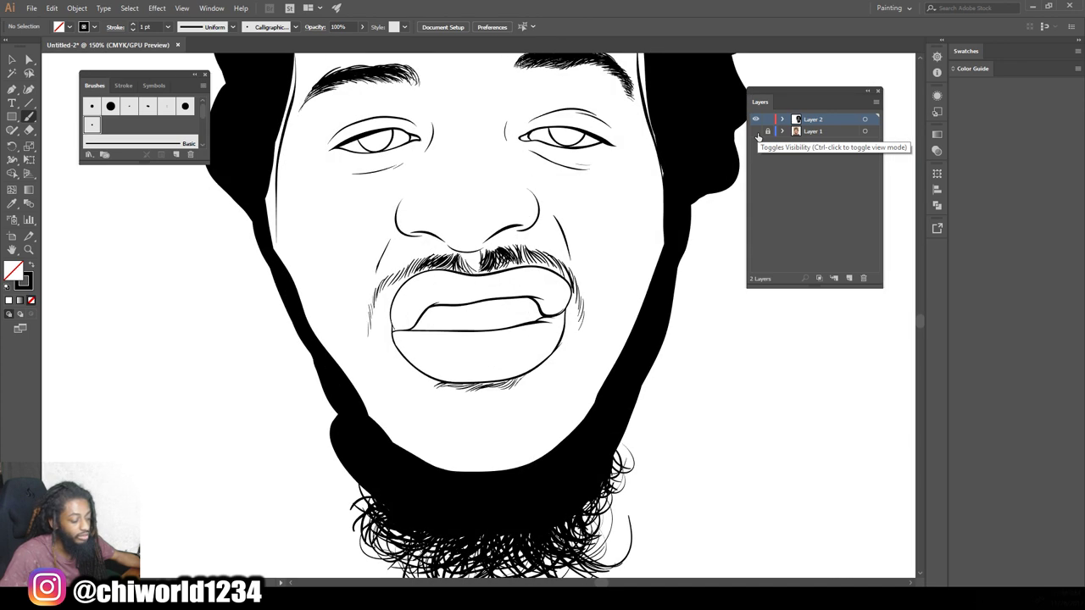
left_click(757, 134)
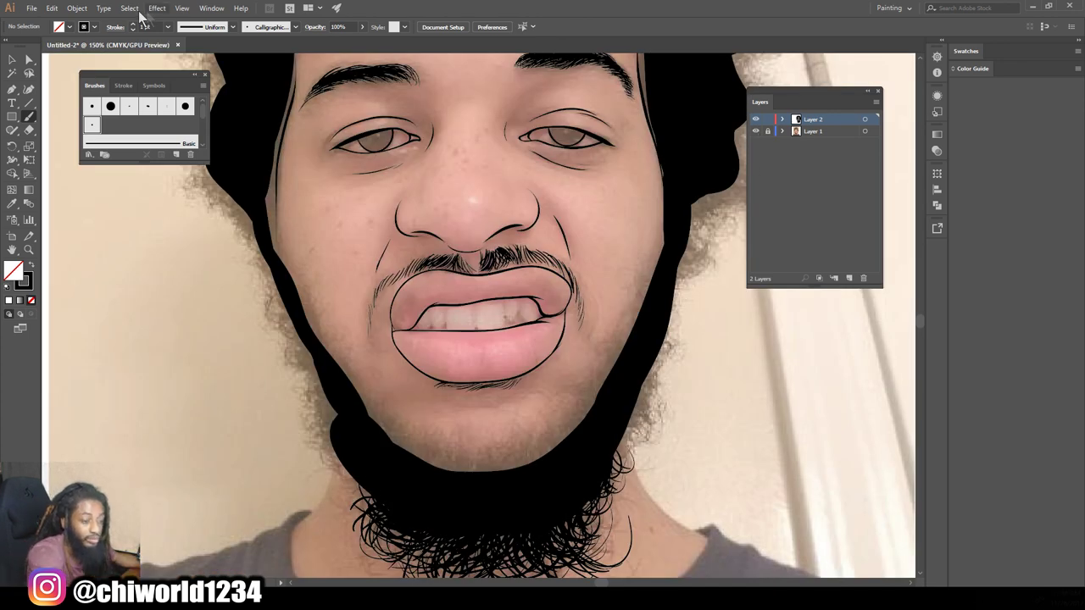
Step: Break up the beard's inner edge along the chin and right-hand jaw with short hair strokes at 0.25 pt and 1 pt
left_click(167, 27)
left_click(183, 39)
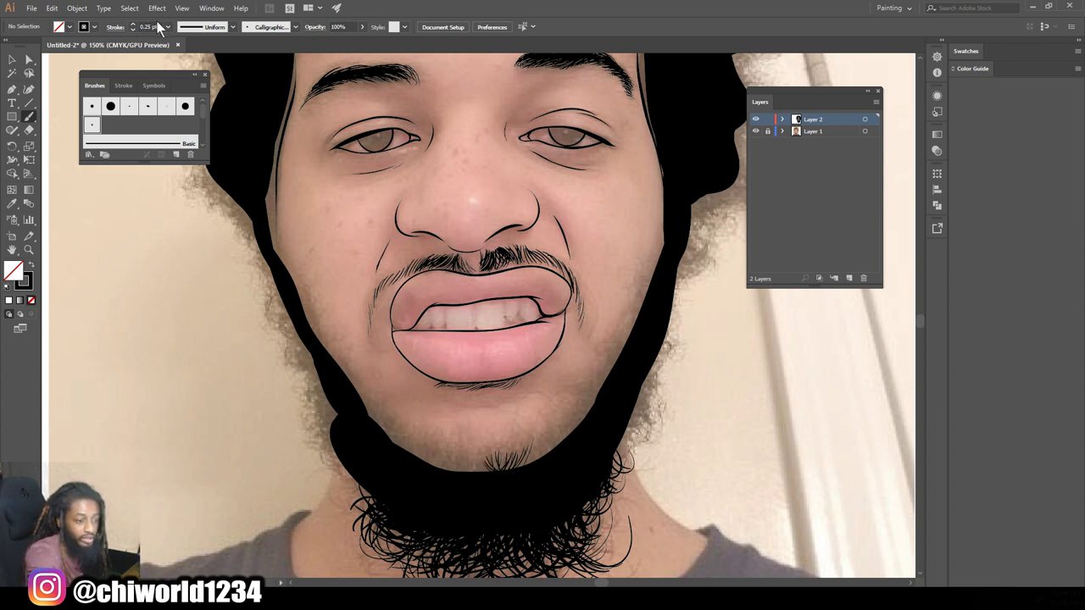
left_click(168, 26)
left_click(179, 77)
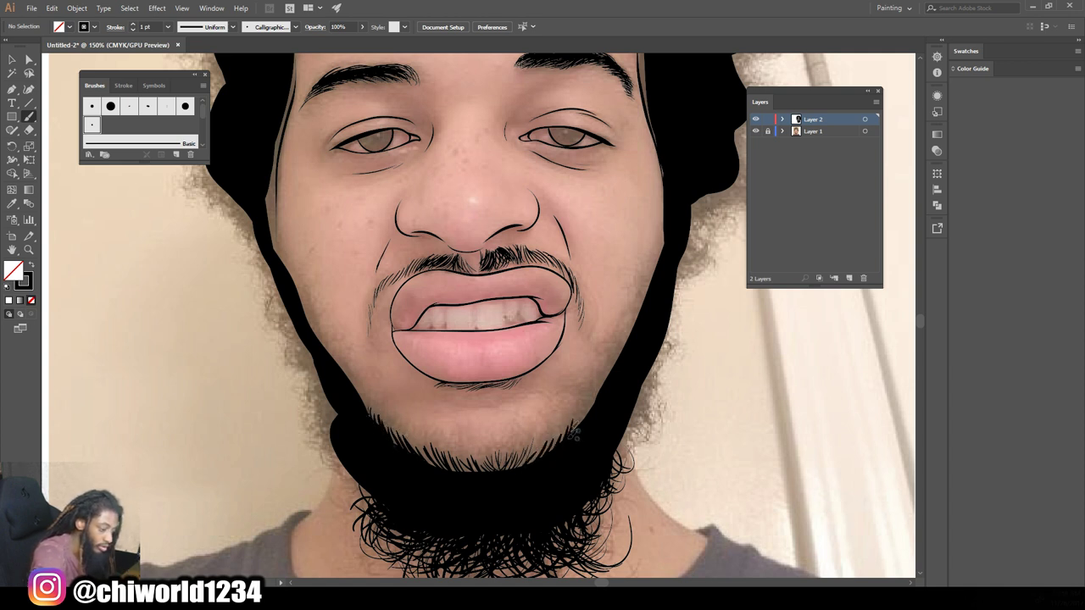
left_click_drag(593, 410, 641, 314)
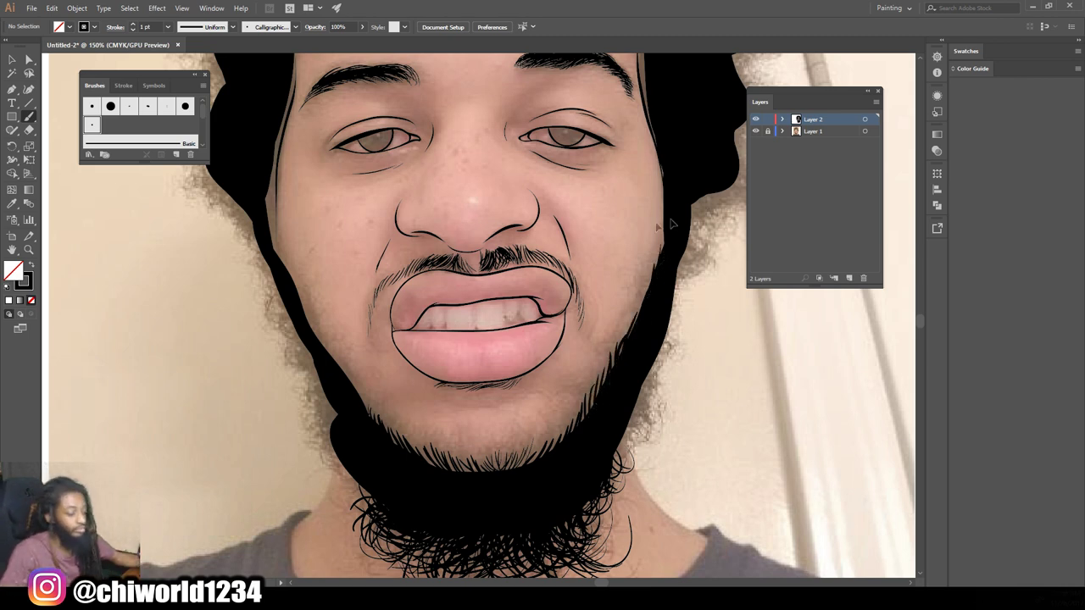
key("ctrl+minus")
key("ctrl+minus")
key("ctrl+plus")
key("ctrl+plus")
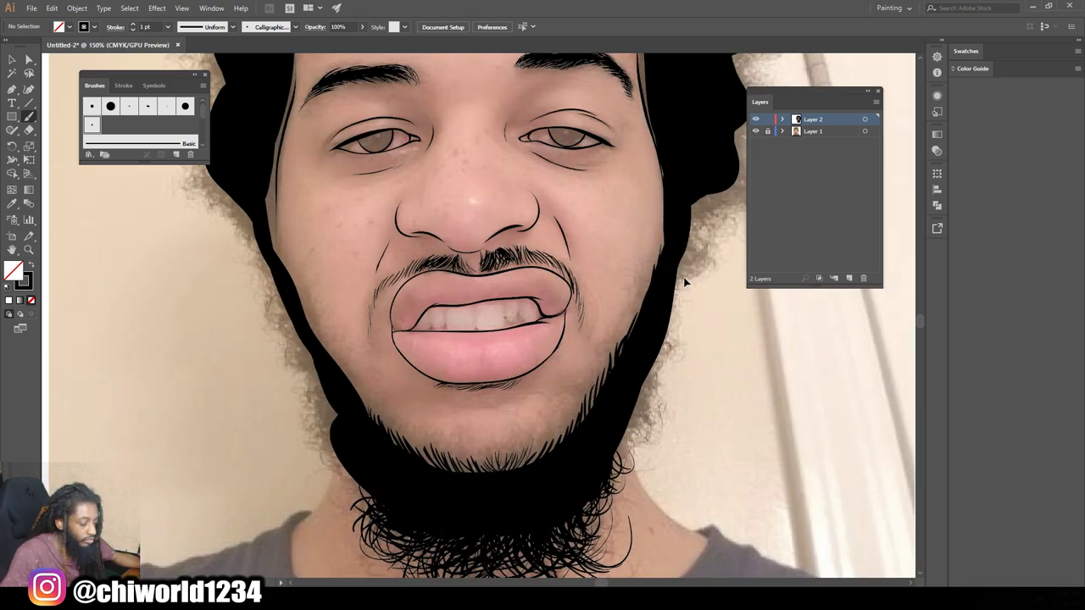
Step: Paint short curly hairs along the beard's left-hand outer edge, from the chin up to the sideburn
scroll(688, 276, "down", 1)
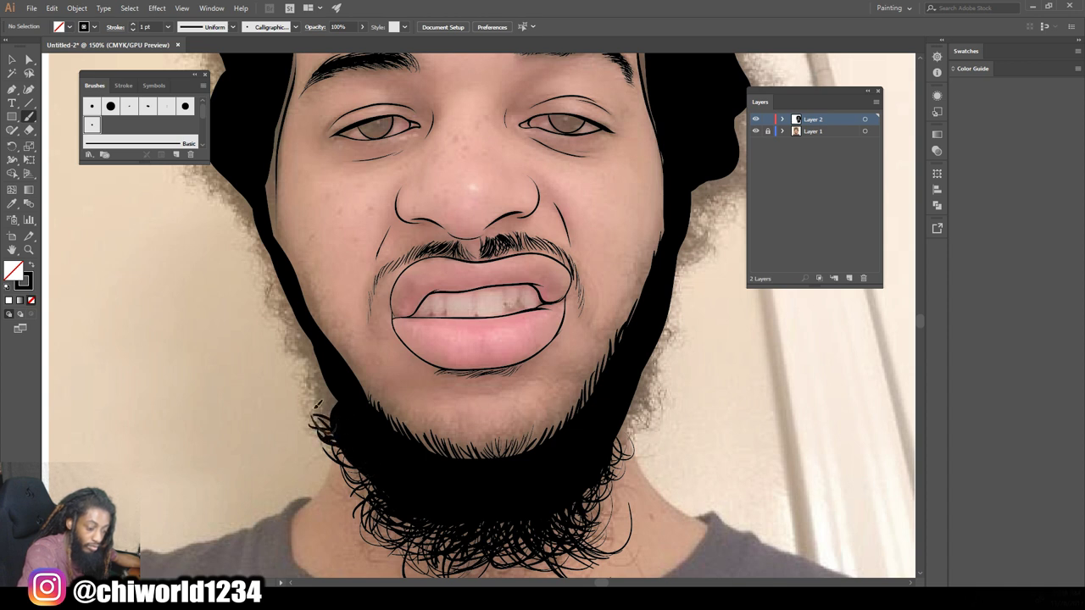
left_click_drag(329, 394, 339, 405)
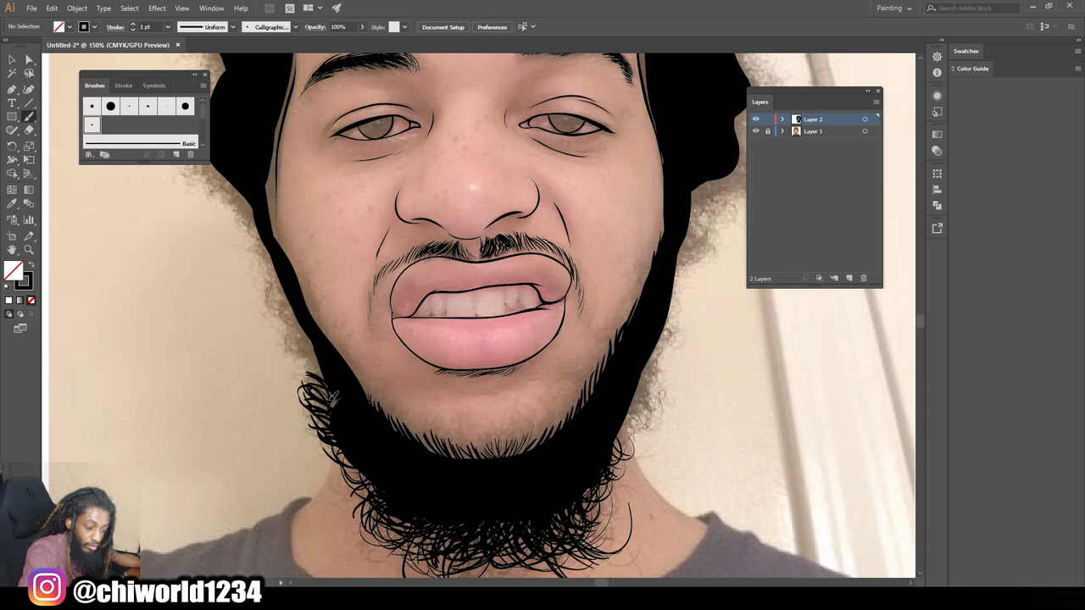
mouse_move(332, 393)
left_mouse_down()
mouse_move(319, 370)
mouse_move(291, 365)
mouse_move(279, 322)
mouse_move(301, 318)
left_mouse_up()
mouse_move(322, 373)
left_mouse_down()
mouse_move(270, 306)
mouse_move(261, 258)
left_mouse_up()
mouse_move(293, 300)
left_mouse_down()
mouse_move(314, 343)
mouse_move(275, 254)
mouse_move(259, 250)
mouse_move(248, 219)
left_mouse_up()
left_click_drag(268, 241, 248, 199)
Step: Hide the photo on Layer 1 to inspect the beard's line art on the blank artboard
key("ctrl+minus")
key("ctrl+minus")
left_click(755, 132)
key("ctrl+plus")
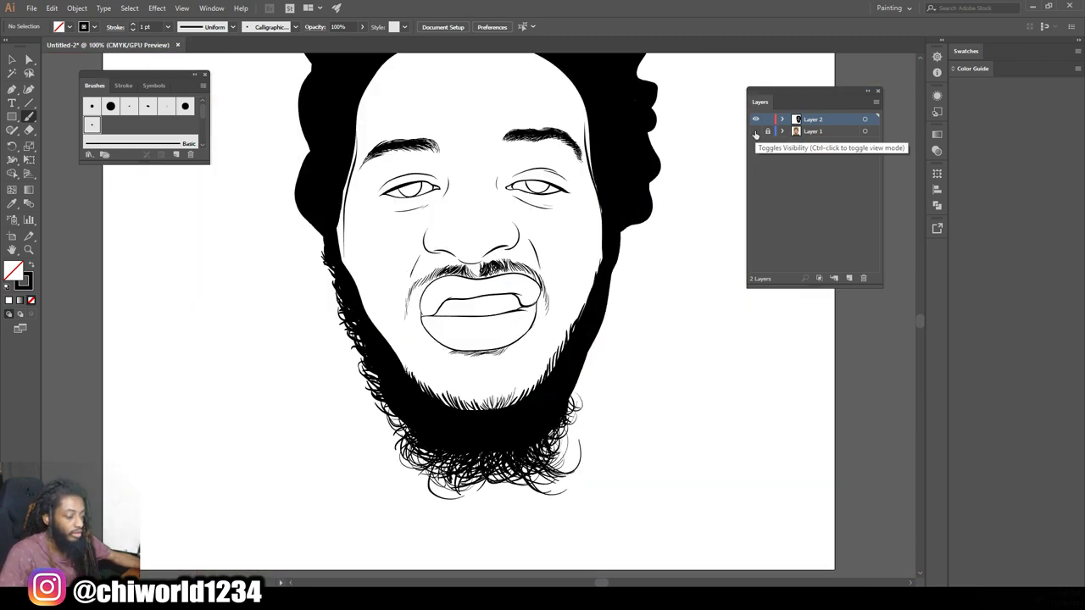
Step: Show the photo and paint short curly hairs along the right-hand beard edge and sideburn, up to the base of the hair
left_click(756, 131)
key("ctrl+plus")
mouse_move(561, 421)
left_mouse_down()
mouse_move(546, 363)
mouse_move(575, 353)
left_mouse_up()
left_click_drag(577, 396, 604, 286)
left_click_drag(593, 300, 617, 239)
left_click_drag(604, 273, 627, 190)
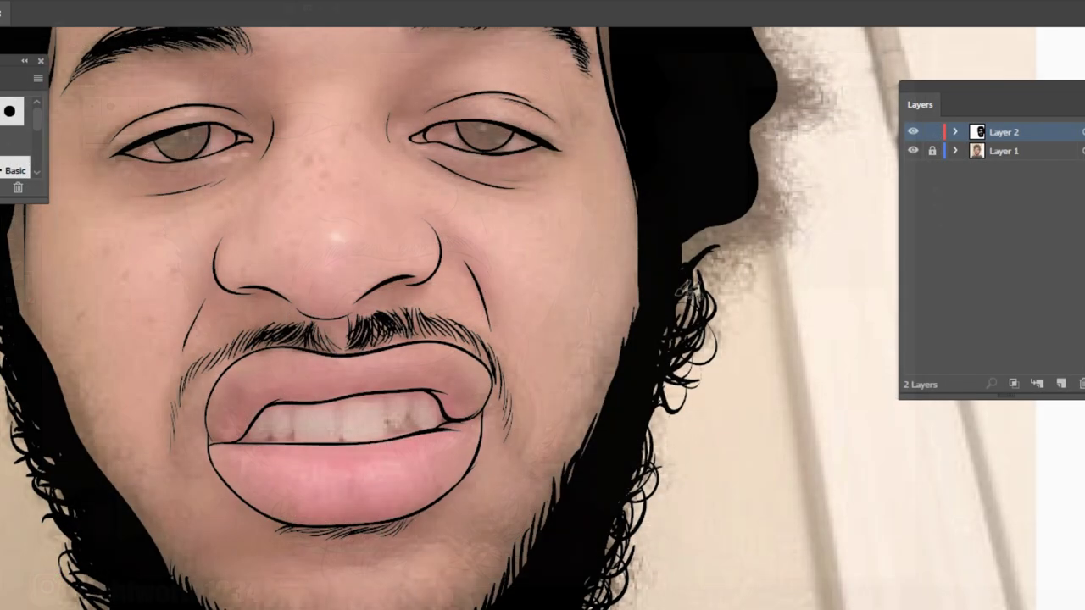
mouse_move(685, 291)
left_mouse_down()
mouse_move(744, 277)
mouse_move(727, 283)
mouse_move(723, 299)
mouse_move(684, 269)
mouse_move(707, 251)
left_mouse_up()
mouse_move(677, 310)
left_mouse_down()
mouse_move(705, 270)
mouse_move(730, 315)
mouse_move(714, 283)
mouse_move(727, 237)
mouse_move(761, 246)
mouse_move(767, 222)
left_mouse_up()
mouse_move(717, 247)
left_mouse_down()
mouse_move(768, 207)
mouse_move(718, 207)
left_mouse_up()
left_click_drag(678, 264, 736, 202)
mouse_move(704, 248)
left_mouse_down()
mouse_move(767, 200)
mouse_move(783, 215)
mouse_move(778, 205)
mouse_move(714, 229)
mouse_move(700, 264)
left_mouse_up()
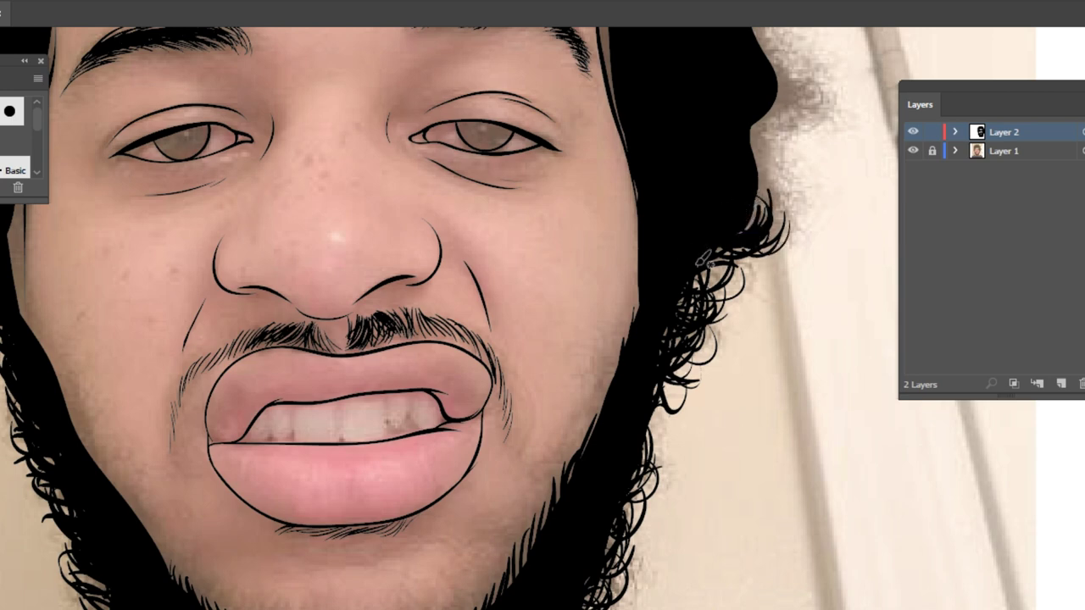
Step: Toggle the photo on Layer 1 to compare the whole drawing with the beard texture against the blank artboard
scroll(902, 422, "down", 4)
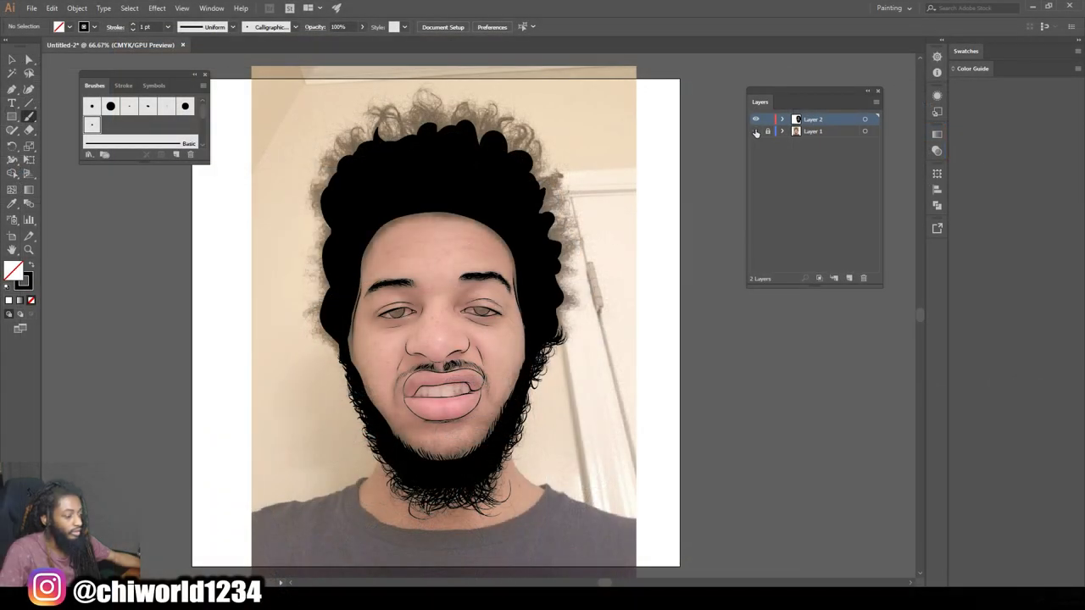
left_click(755, 131)
left_click(755, 131)
left_click(755, 131)
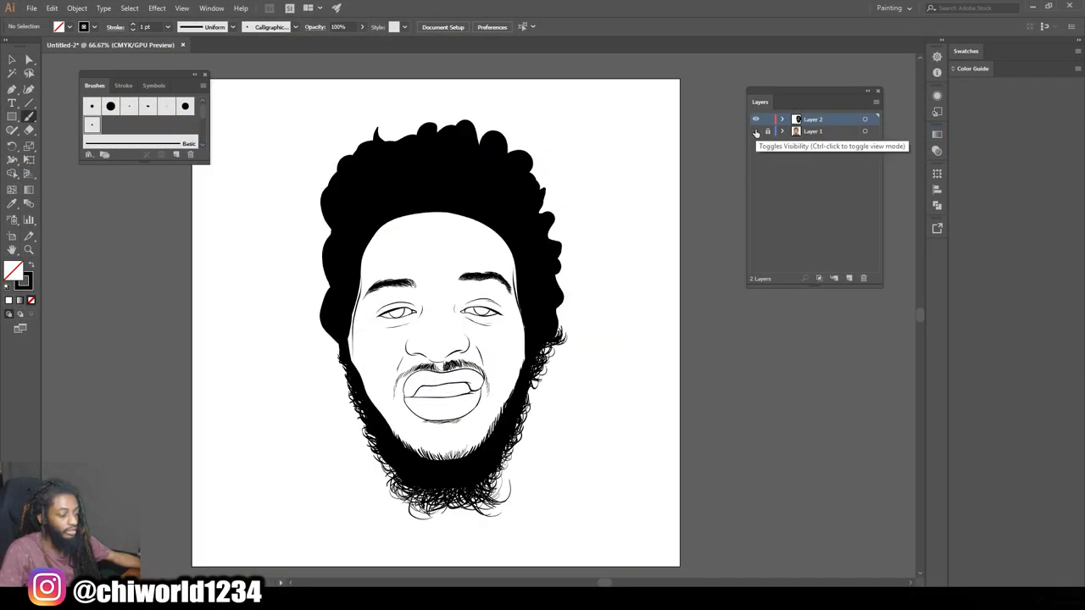
left_click(755, 131)
left_click(755, 131)
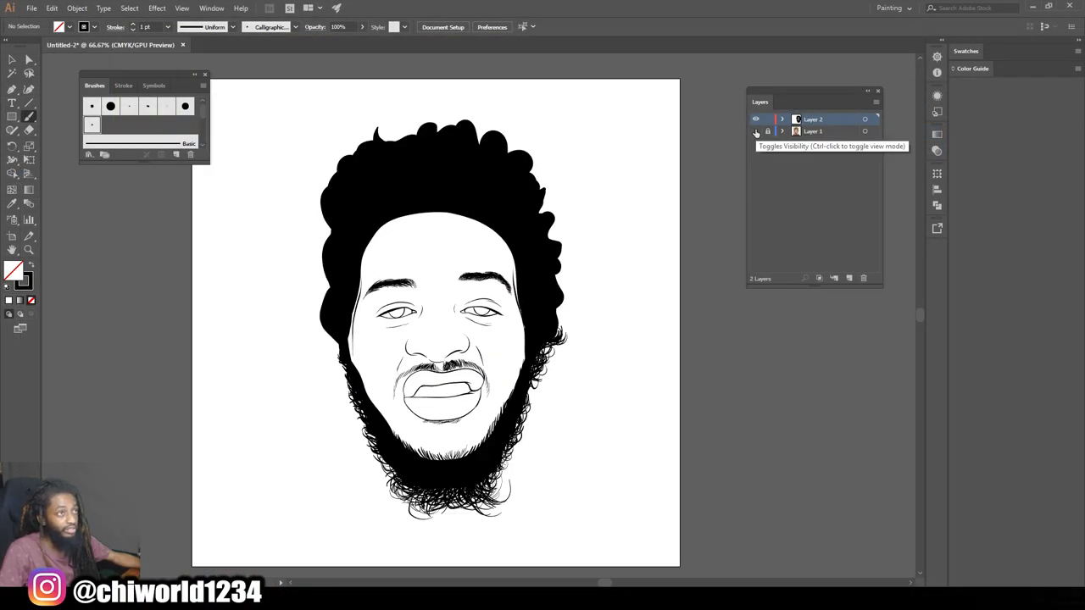
Step: Show the photo and paint short curls along the hair's left-hand outer edge, from the sideburn upwards
key("ctrl+equal")
left_click(755, 131)
scroll(583, 328, "up", 2)
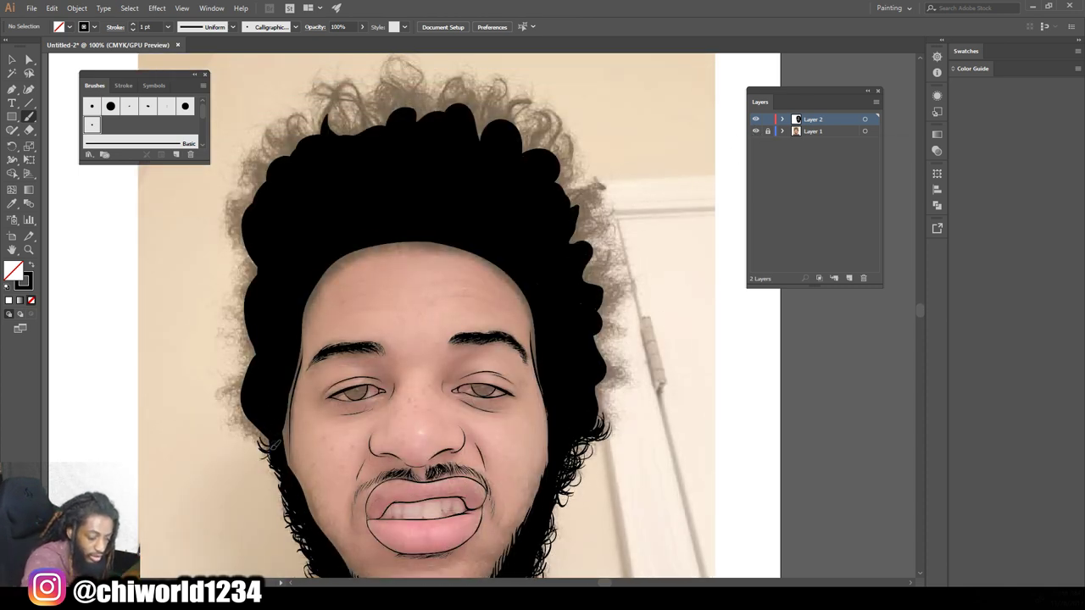
mouse_move(268, 437)
left_mouse_down()
mouse_move(237, 409)
mouse_move(230, 420)
mouse_move(241, 409)
mouse_move(228, 377)
mouse_move(247, 349)
mouse_move(256, 254)
left_mouse_up()
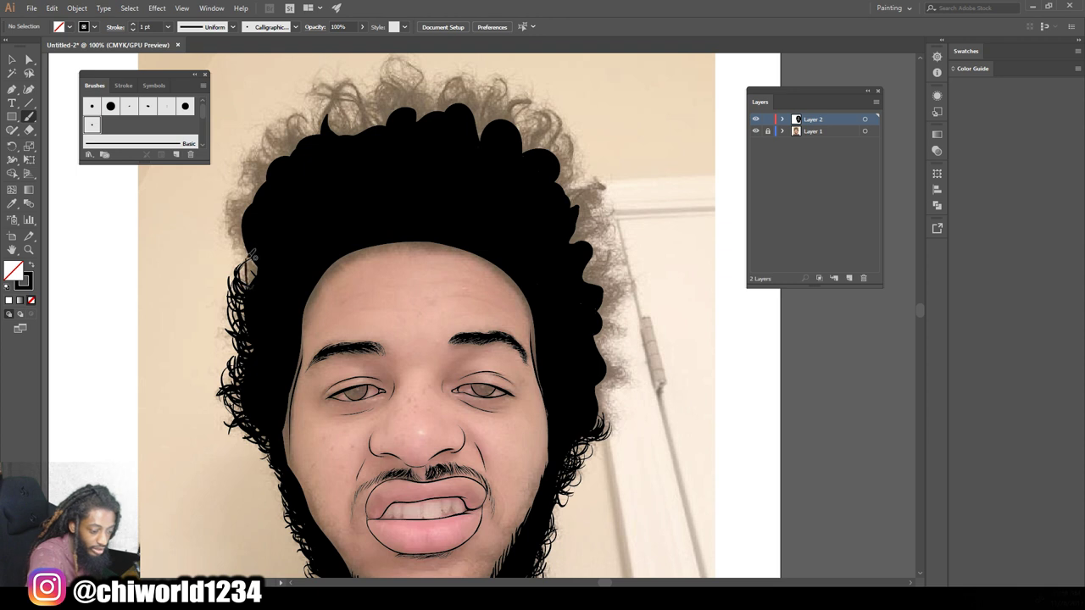
mouse_move(248, 252)
left_mouse_down()
mouse_move(262, 272)
mouse_move(223, 239)
mouse_move(229, 205)
left_mouse_up()
left_click_drag(260, 276, 226, 254)
mouse_move(258, 222)
left_mouse_down()
mouse_move(237, 193)
mouse_move(249, 186)
left_mouse_up()
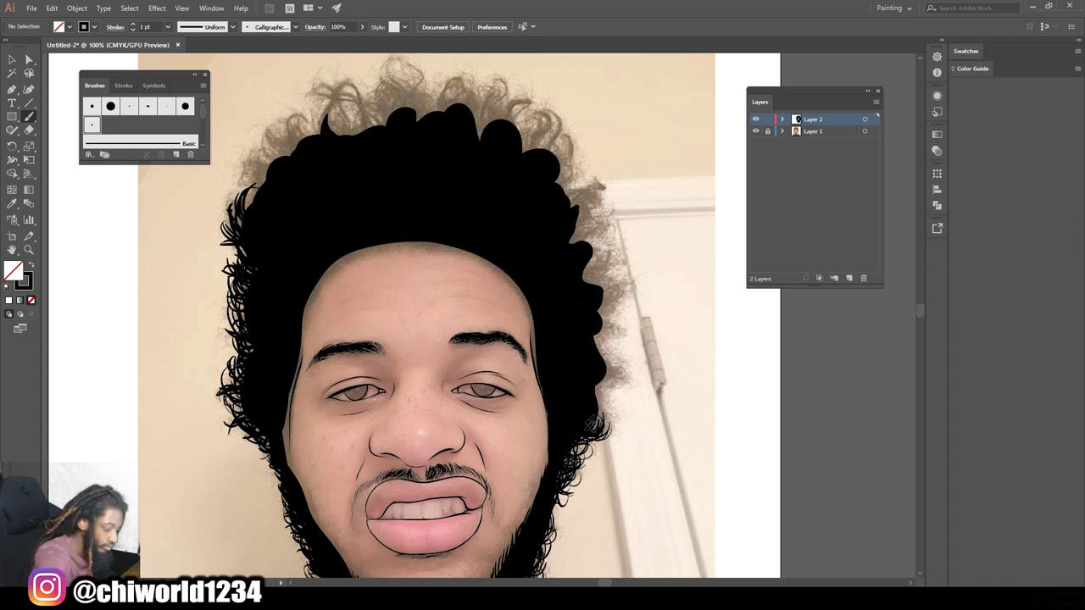
Step: Paint short curls along the hair's right-hand outer edge, from the sideburn up towards the crown
mouse_move(593, 401)
left_mouse_down()
mouse_move(622, 364)
mouse_move(609, 334)
mouse_move(623, 315)
left_mouse_up()
mouse_move(609, 375)
left_mouse_down()
mouse_move(596, 330)
mouse_move(625, 293)
mouse_move(627, 263)
left_mouse_up()
mouse_move(593, 305)
left_mouse_down()
mouse_move(628, 256)
mouse_move(602, 239)
mouse_move(622, 246)
mouse_move(627, 265)
mouse_move(607, 204)
left_mouse_up()
mouse_move(585, 248)
left_mouse_down()
mouse_move(603, 185)
mouse_move(561, 157)
left_mouse_up()
left_click_drag(576, 193, 556, 134)
Step: Paint looping curls across the top of the hair, following the photo round to the upper left-hand edge
left_click_drag(564, 173, 526, 115)
mouse_move(539, 158)
left_mouse_down()
mouse_move(480, 92)
mouse_move(489, 81)
left_mouse_up()
mouse_move(483, 129)
left_mouse_down()
mouse_move(449, 85)
mouse_move(399, 83)
mouse_move(474, 91)
left_mouse_up()
mouse_move(415, 127)
left_mouse_down()
mouse_move(380, 92)
mouse_move(412, 90)
left_mouse_up()
left_click_drag(373, 127, 330, 94)
left_click_drag(342, 136, 288, 113)
mouse_move(312, 156)
left_mouse_down()
mouse_move(278, 127)
mouse_move(262, 141)
left_mouse_up()
left_click_drag(290, 171, 249, 156)
left_click_drag(275, 192, 247, 170)
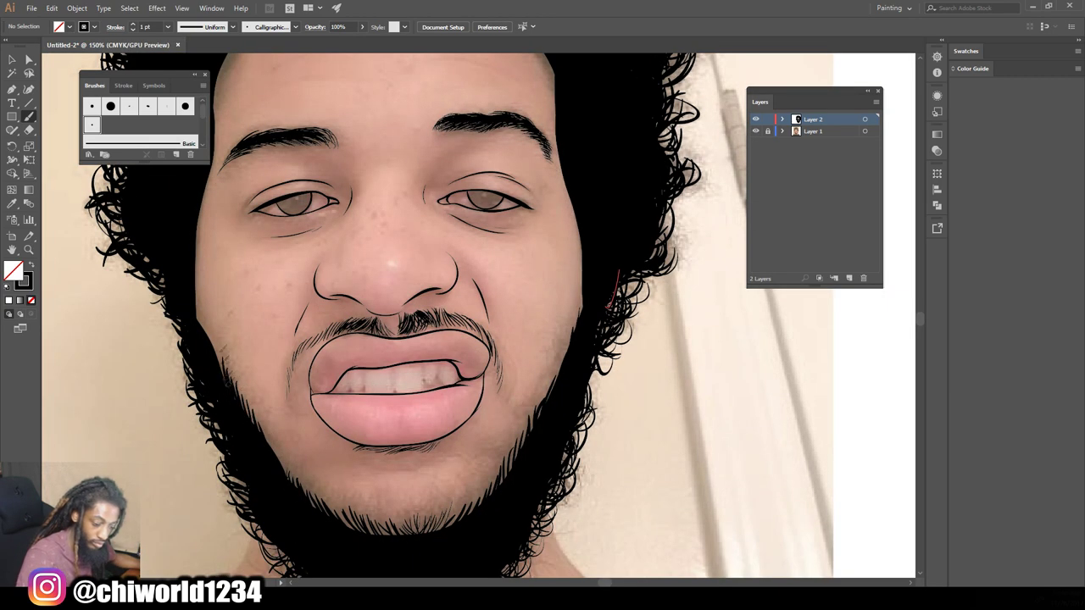
Step: Break up the inner hairline with short hair strokes along both sideburns and around the forehead
mouse_move(181, 326)
left_mouse_down()
mouse_move(208, 384)
mouse_move(356, 521)
mouse_move(471, 500)
mouse_move(547, 373)
left_mouse_up()
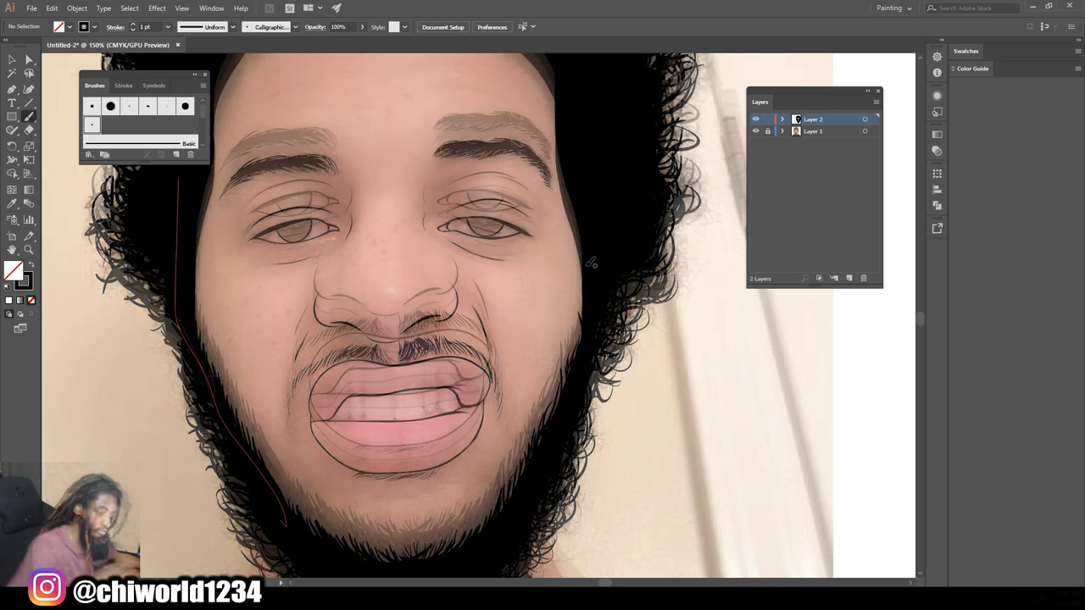
scroll(591, 262, "up", 5)
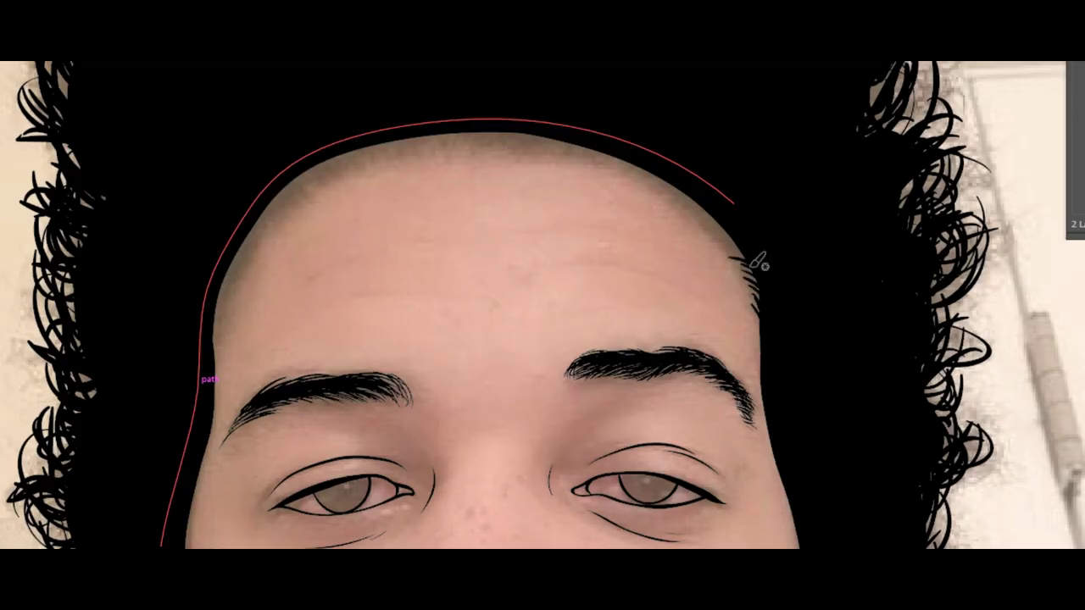
mouse_move(757, 263)
left_mouse_down()
mouse_move(670, 176)
mouse_move(595, 145)
mouse_move(468, 134)
mouse_move(471, 125)
mouse_move(373, 153)
mouse_move(381, 141)
mouse_move(353, 142)
mouse_move(260, 208)
mouse_move(241, 264)
left_mouse_up()
mouse_move(211, 331)
left_mouse_down()
mouse_move(246, 247)
mouse_move(230, 263)
left_mouse_up()
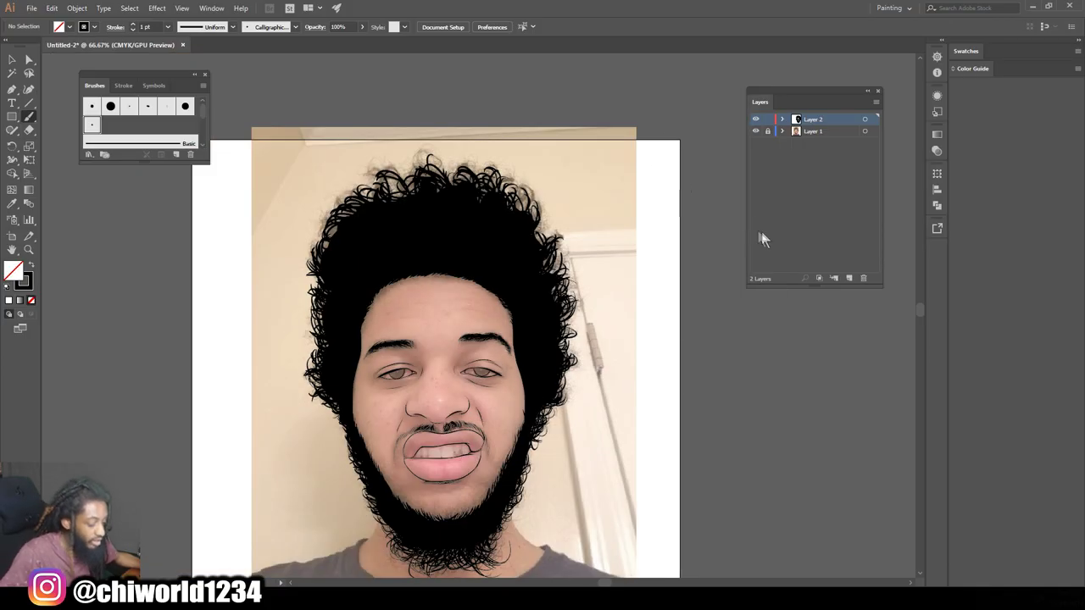
Step: Toggle the photo on Layer 1 at different magnifications to examine the textured hair and beard
scroll(735, 235, "down", 2)
key("ctrl+equal")
key("ctrl+equal")
scroll(654, 279, "down", 3)
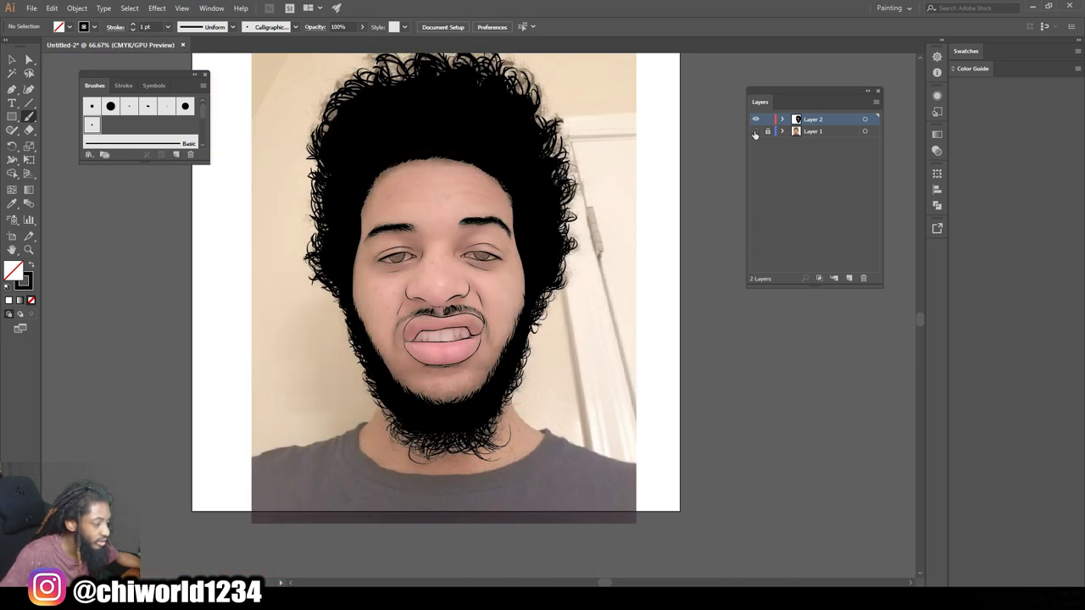
left_click(755, 132)
key("ctrl+minus")
key("ctrl+plus")
key("ctrl+plus")
left_click(755, 133)
scroll(653, 210, "up", 2)
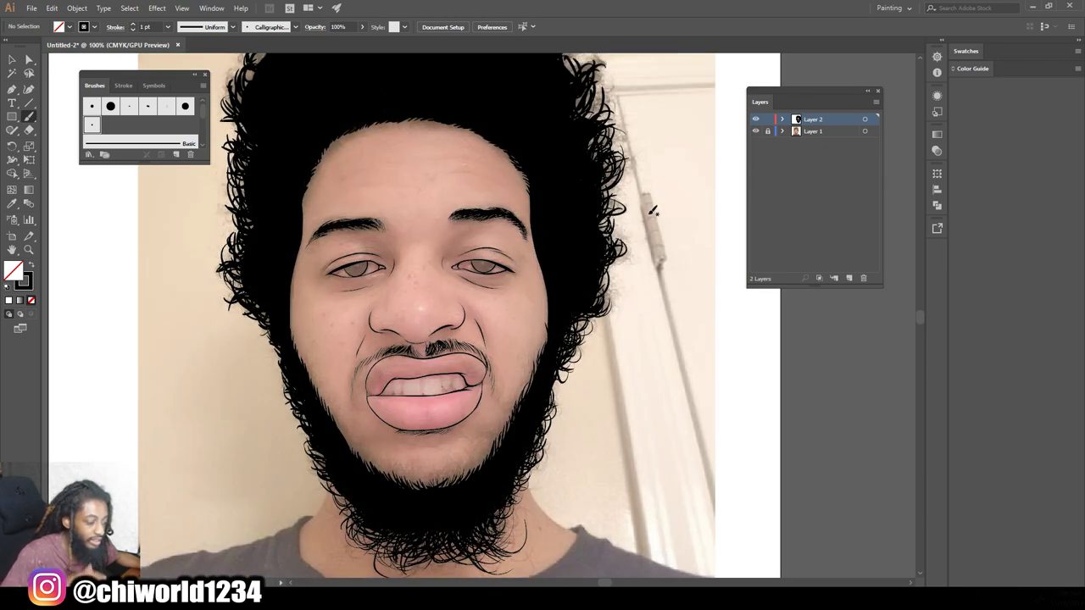
Step: Set the stroke to 0.5 pt and paint finer stray hairs along the lower and side edges of the beard
left_click(167, 26)
left_click(175, 51)
scroll(430, 211, "down", 3)
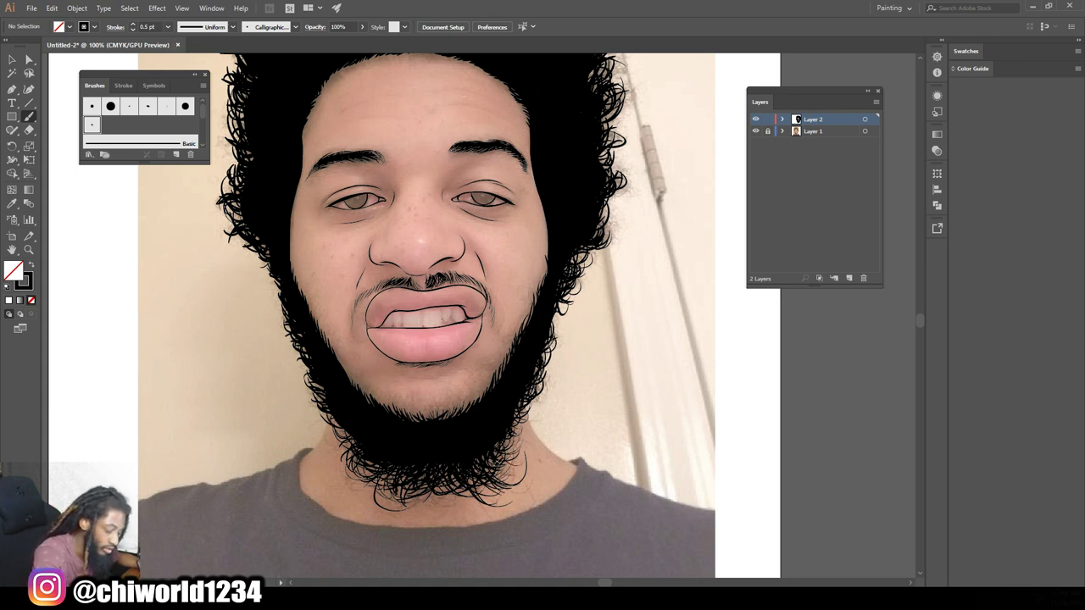
left_click_drag(450, 450, 457, 483)
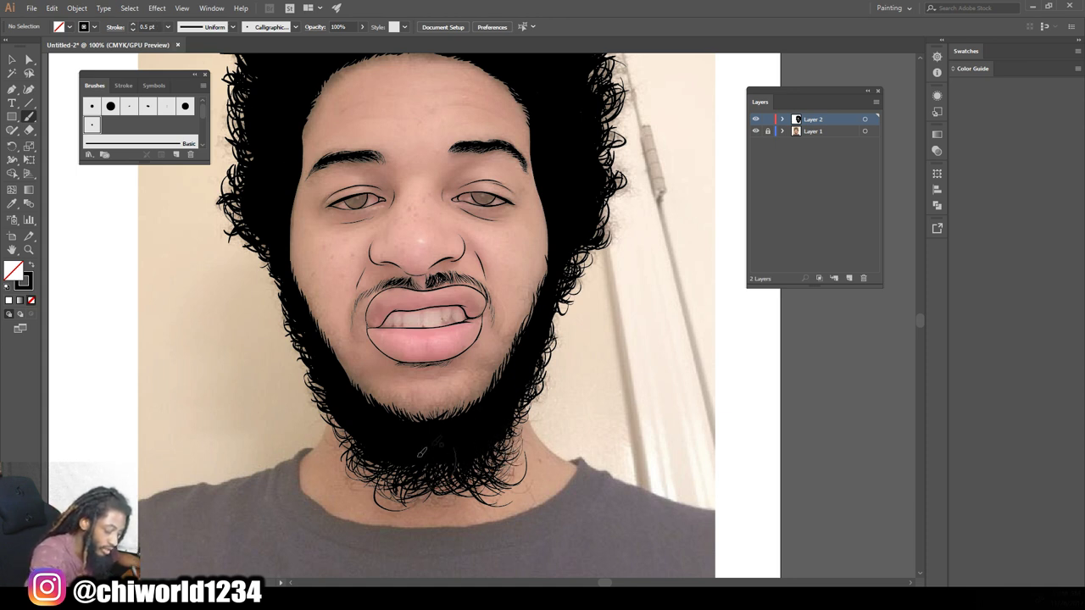
mouse_move(343, 422)
left_mouse_down()
mouse_move(359, 457)
mouse_move(331, 431)
left_mouse_up()
left_click_drag(315, 386, 254, 256)
left_click_drag(551, 318, 589, 273)
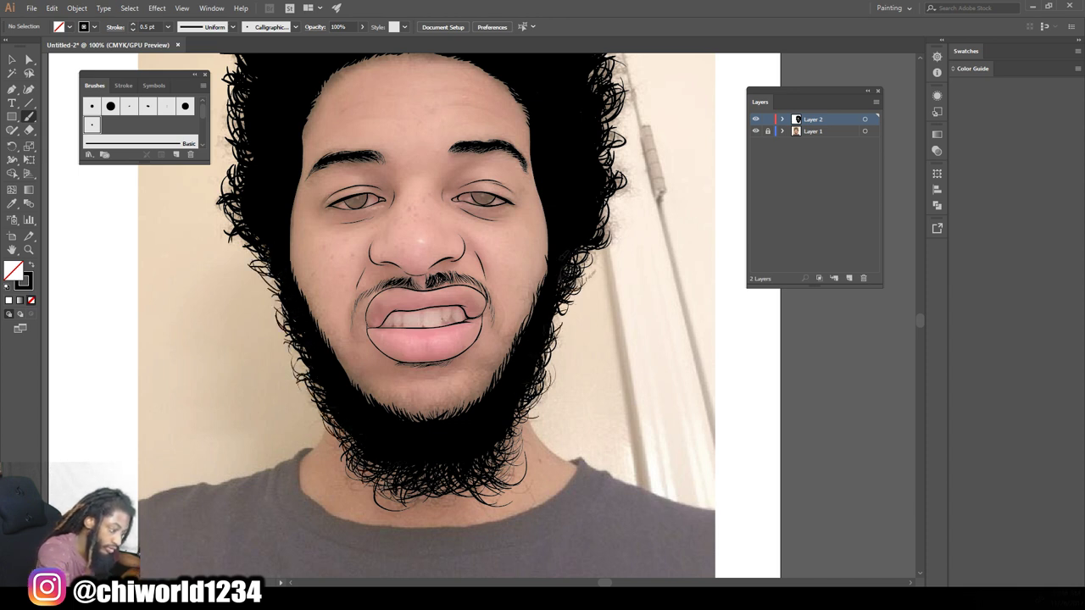
Step: Paint fine 0.5 pt stray curls around the hair's outer edge and hide the photo on Layer 1
mouse_move(586, 226)
left_mouse_down()
mouse_move(623, 244)
mouse_move(619, 253)
left_mouse_up()
scroll(542, 120, "up", 5)
mouse_move(598, 444)
left_mouse_down()
mouse_move(627, 428)
mouse_move(626, 415)
left_mouse_up()
mouse_move(596, 381)
left_mouse_down()
mouse_move(621, 360)
mouse_move(605, 244)
mouse_move(566, 208)
mouse_move(530, 216)
mouse_move(521, 174)
mouse_move(445, 144)
mouse_move(347, 160)
mouse_move(449, 170)
mouse_move(351, 190)
mouse_move(271, 229)
mouse_move(253, 276)
left_mouse_up()
key("ctrl+minus")
key("ctrl+minus")
left_click(755, 131)
key("ctrl+equal")
key("ctrl+equal")
mouse_move(587, 223)
left_mouse_down()
mouse_move(568, 266)
mouse_move(559, 217)
mouse_move(527, 190)
mouse_move(481, 199)
mouse_move(423, 177)
mouse_move(309, 207)
left_mouse_up()
Step: Set the stroke to 0.75 pt and fill the gaps between the curls around the hair's outer edge
left_click(168, 27)
left_click(182, 65)
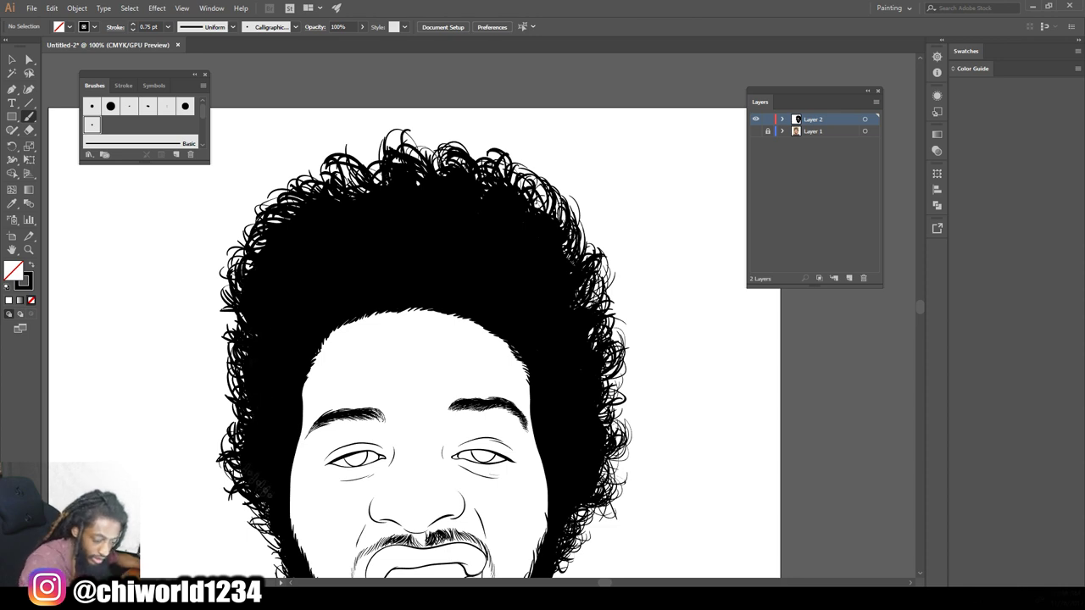
scroll(254, 412, "down", 2)
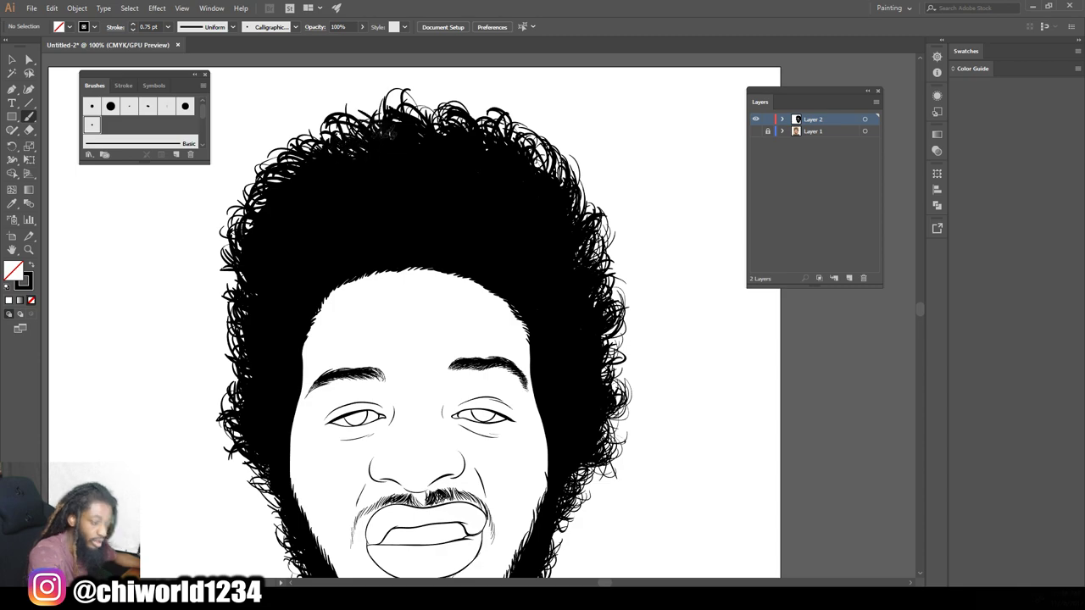
Step: Show the photo and paint short 0.25 pt eyelashes at the outer corners of both eyes
key("ctrl+equal")
key("ctrl+equal")
left_click(755, 131)
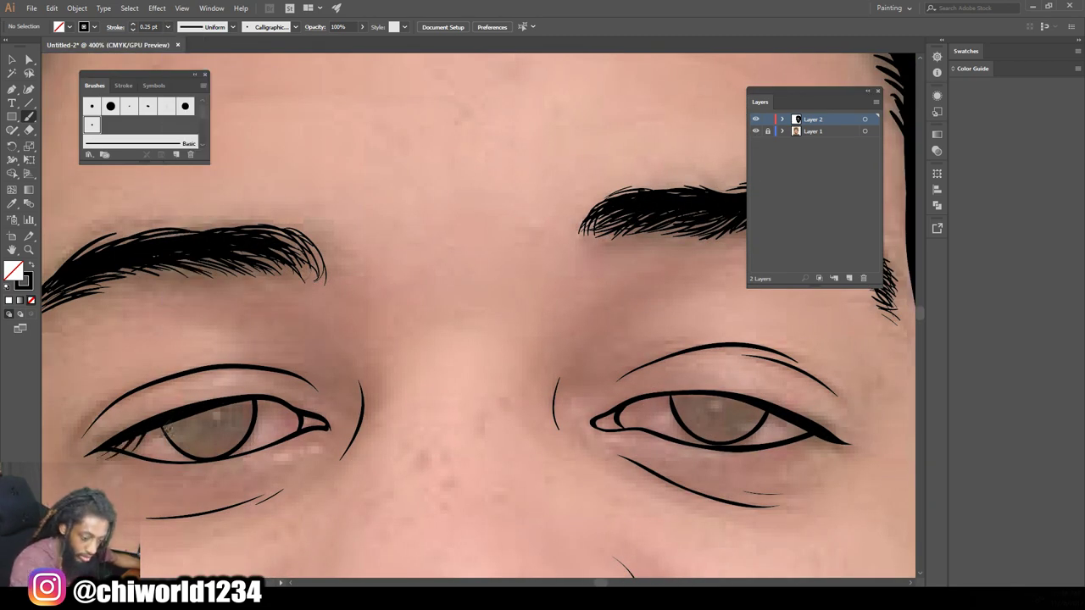
left_click_drag(835, 441, 782, 416)
left_click_drag(801, 434, 769, 414)
Step: Paint solid black pupils beneath the upper eyelids of both eyes, adjusting the stroke weight
left_click(168, 26)
left_click(180, 56)
mouse_move(697, 396)
left_mouse_down()
mouse_move(737, 401)
mouse_move(703, 407)
mouse_move(734, 399)
mouse_move(708, 397)
left_mouse_up()
left_click(168, 26)
left_click(181, 78)
mouse_move(180, 415)
left_mouse_down()
mouse_move(199, 426)
mouse_move(230, 410)
left_mouse_up()
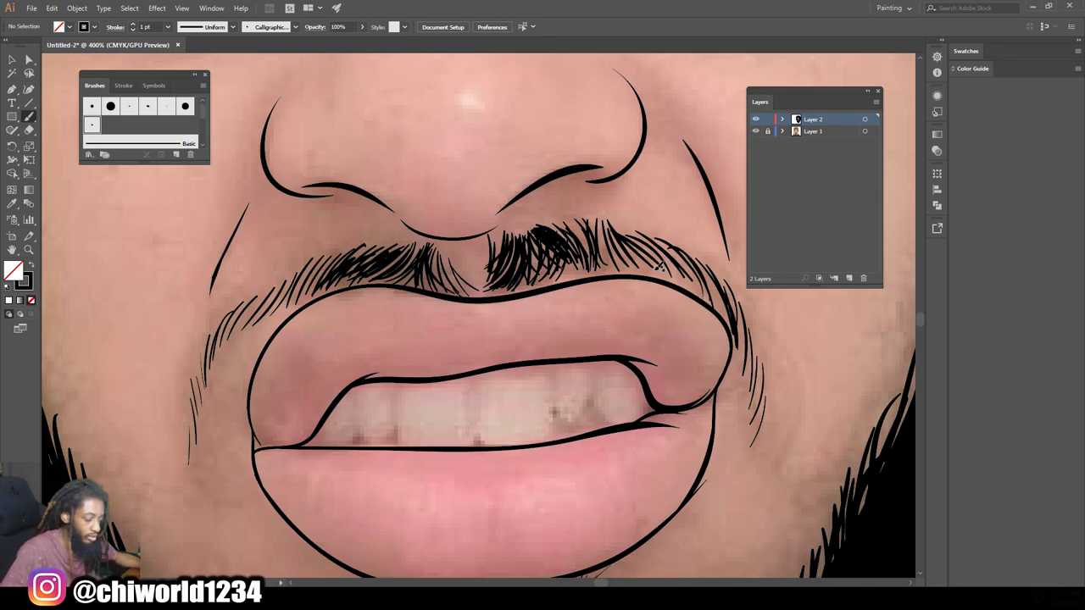
Step: Set the stroke to 0.75 pt and outline the lower edges of the teeth above the lower lip
left_click(168, 27)
left_click(177, 67)
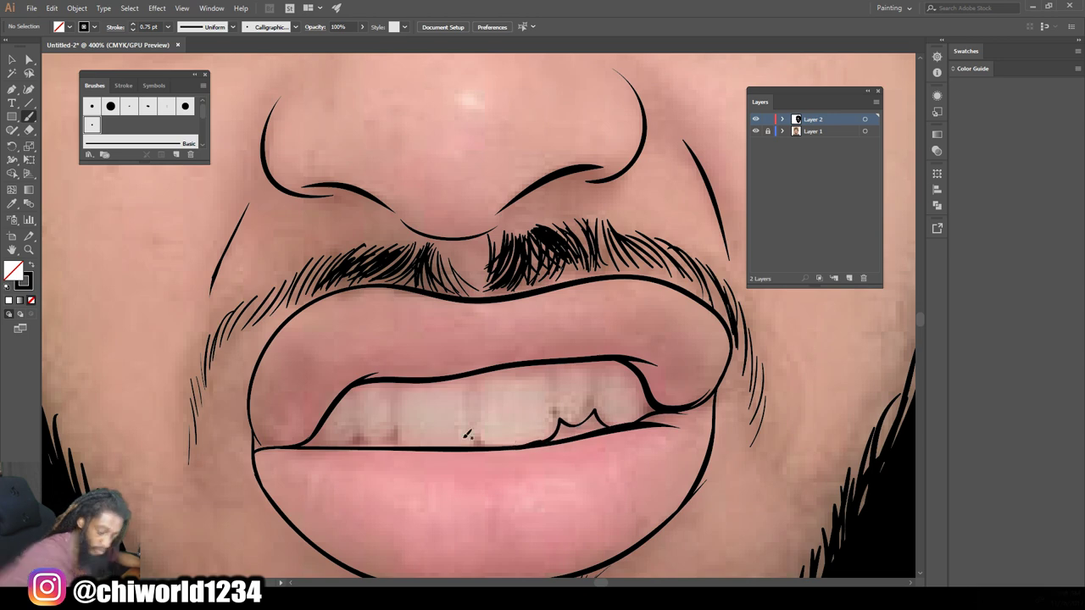
left_click_drag(538, 442, 539, 441)
left_click_drag(416, 444, 300, 446)
Step: Toggle the photo on Layer 1 at several magnifications to examine the eyes and teeth outlines
key("ctrl+minus")
key("ctrl+minus")
key("ctrl+minus")
key("ctrl+minus")
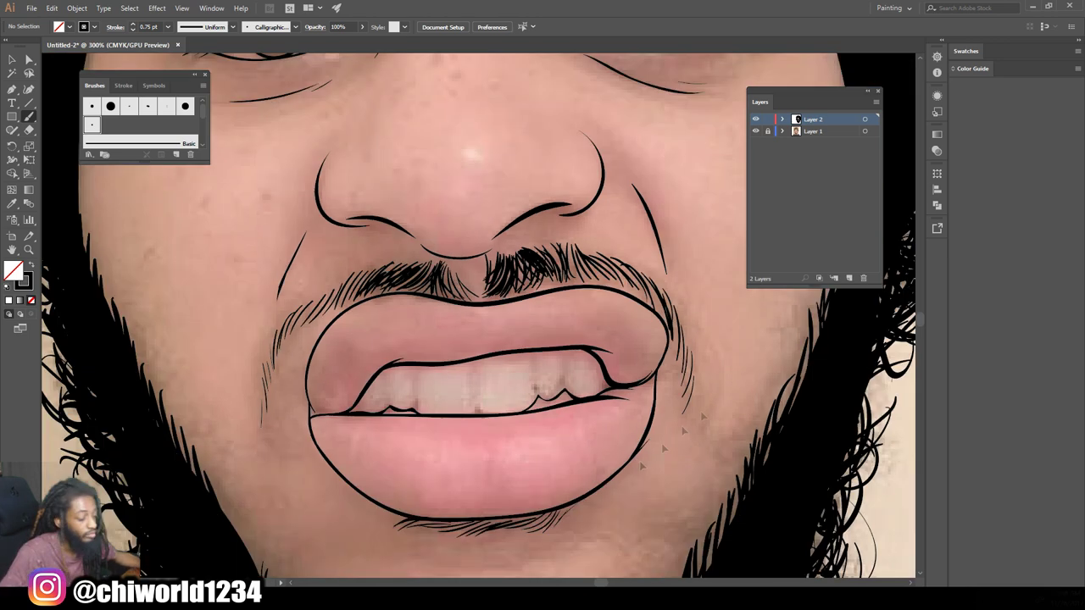
left_click(755, 131)
key("ctrl+minus")
key("ctrl+minus")
key("ctrl+equal")
key("ctrl+equal")
key("ctrl+equal")
left_click(755, 132)
Step: Outline the right-hand teeth beneath the upper lip with 0.75 pt strokes
key("ctrl+plus")
key("ctrl+plus")
key("ctrl+plus")
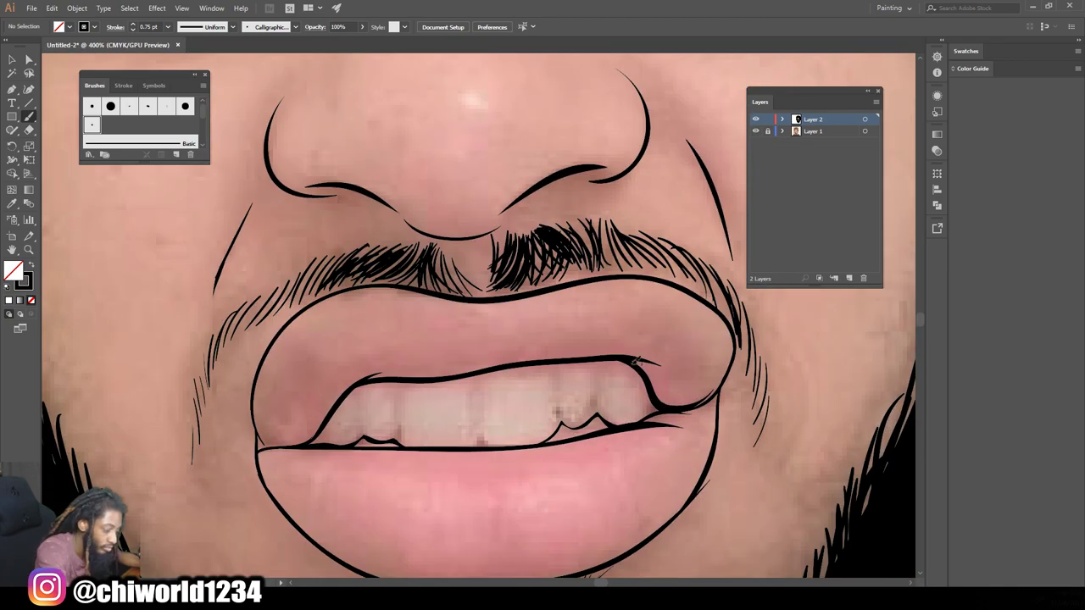
key("ctrl+minus")
key("ctrl+minus")
key("ctrl+minus")
key("ctrl+minus")
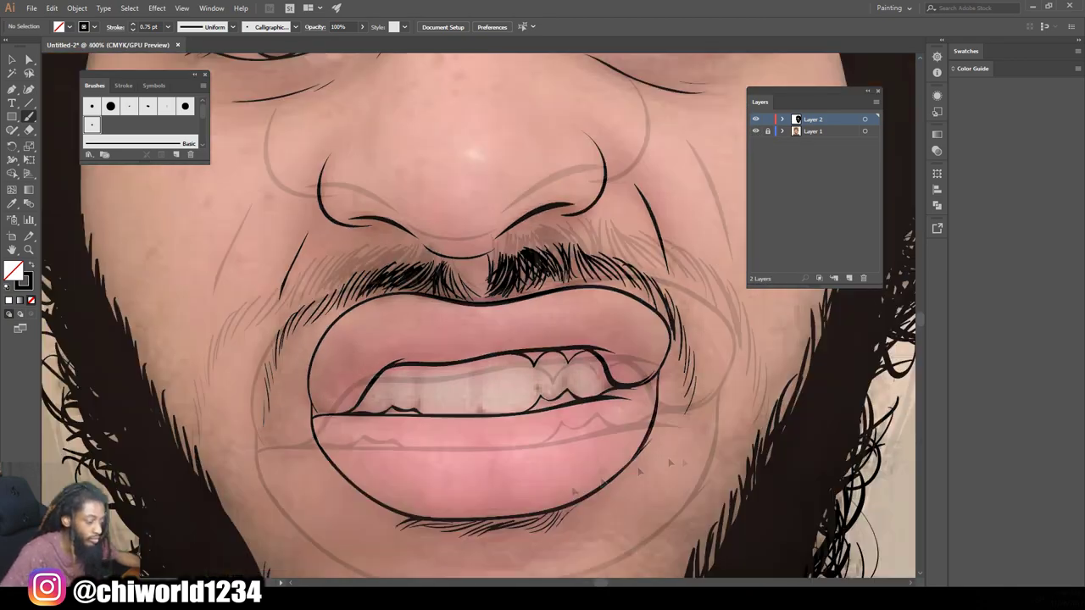
Step: Hide and show the photo on Layer 1 to check the finished teeth in the overall portrait
left_click(756, 131)
key("ctrl+minus")
key("ctrl+equal")
key("ctrl+equal")
left_click(756, 131)
Step: Try outlining both sides of the neck below the beard with a 1 pt stroke
scroll(612, 237, "down", 2)
mouse_move(635, 279)
left_mouse_down()
mouse_move(673, 395)
mouse_move(708, 433)
left_mouse_up()
key("ctrl+z")
left_click(168, 26)
left_click(181, 76)
left_click_drag(292, 451, 342, 327)
left_click_drag(676, 466, 627, 288)
Step: Try closing the neck along the shirt collar with a dripping lower edge
scroll(639, 455, "down", 2)
mouse_move(705, 374)
left_mouse_down()
mouse_move(611, 457)
mouse_move(588, 444)
mouse_move(570, 499)
mouse_move(565, 449)
mouse_move(390, 438)
mouse_move(348, 446)
mouse_move(337, 479)
mouse_move(330, 418)
mouse_move(290, 361)
left_mouse_up()
left_click_drag(566, 455, 515, 436)
mouse_move(416, 422)
left_mouse_down()
mouse_move(383, 415)
mouse_move(354, 434)
left_mouse_up()
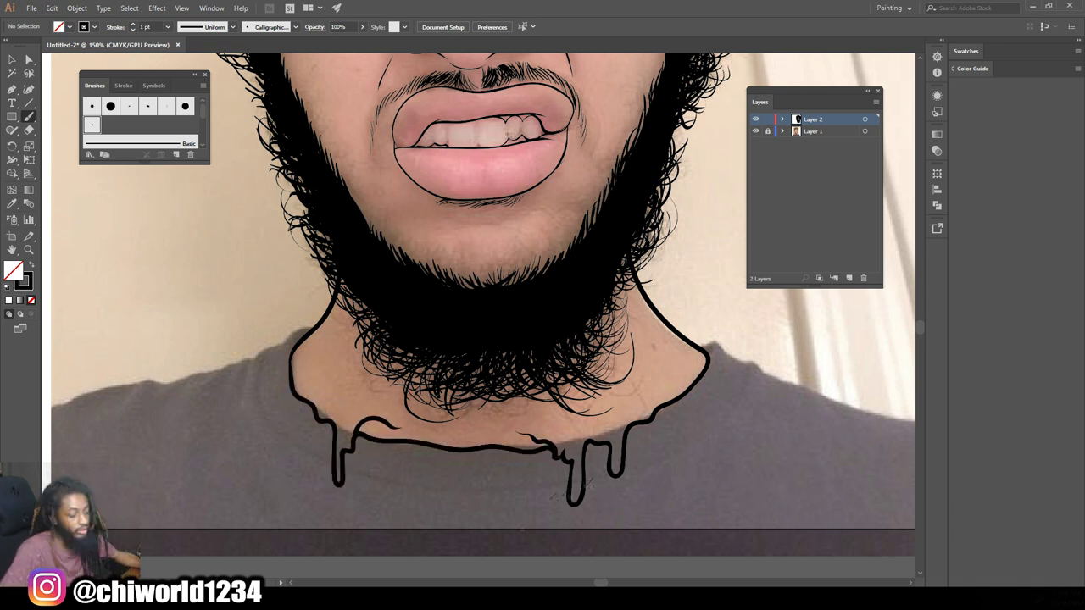
mouse_move(327, 388)
left_mouse_down()
mouse_move(330, 351)
mouse_move(305, 342)
left_mouse_up()
Step: Toggle the photo on Layer 1 to inspect the portrait with the dripping neck outline
key("ctrl+minus")
key("ctrl+minus")
key("ctrl+minus")
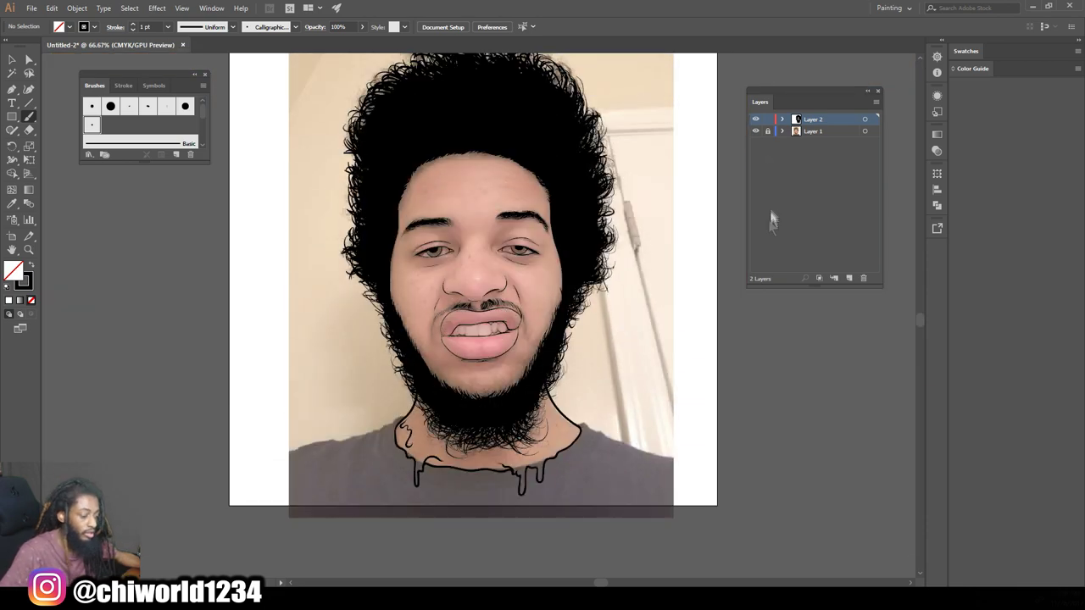
left_click(756, 131)
left_click(757, 131)
Step: Set the stroke to 0.25 pt and paint fine hairs along the beard's inner edge at the chin and left-hand jaw
key("ctrl+plus")
key("ctrl+plus")
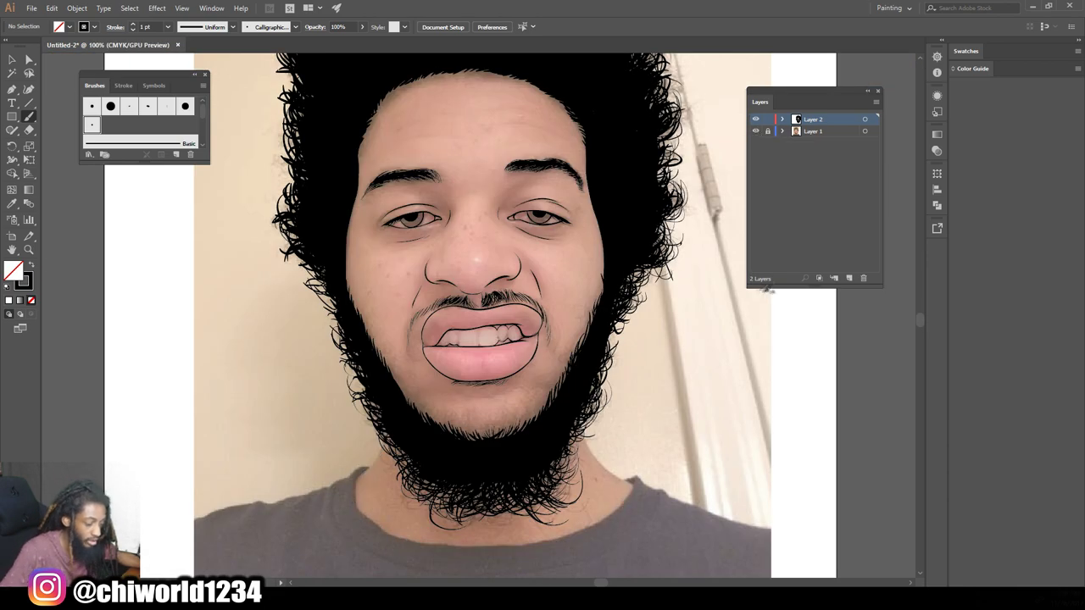
key("ctrl+plus")
left_click(167, 26)
left_click(178, 40)
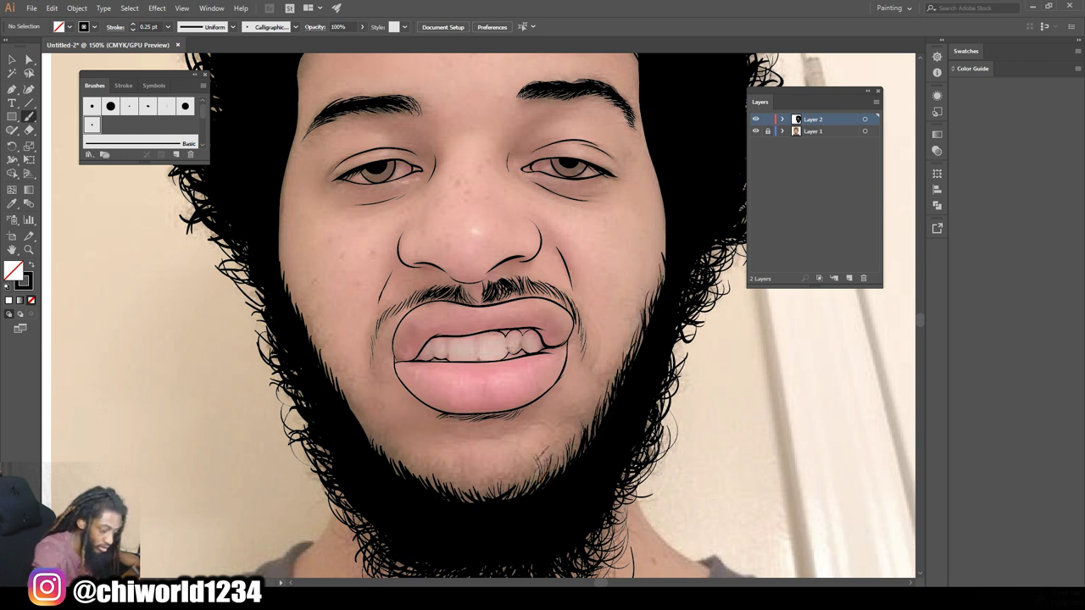
left_click_drag(460, 495, 470, 480)
left_click_drag(477, 491, 487, 472)
left_click_drag(420, 481, 407, 458)
left_click_drag(400, 470, 389, 450)
left_click_drag(393, 458, 383, 438)
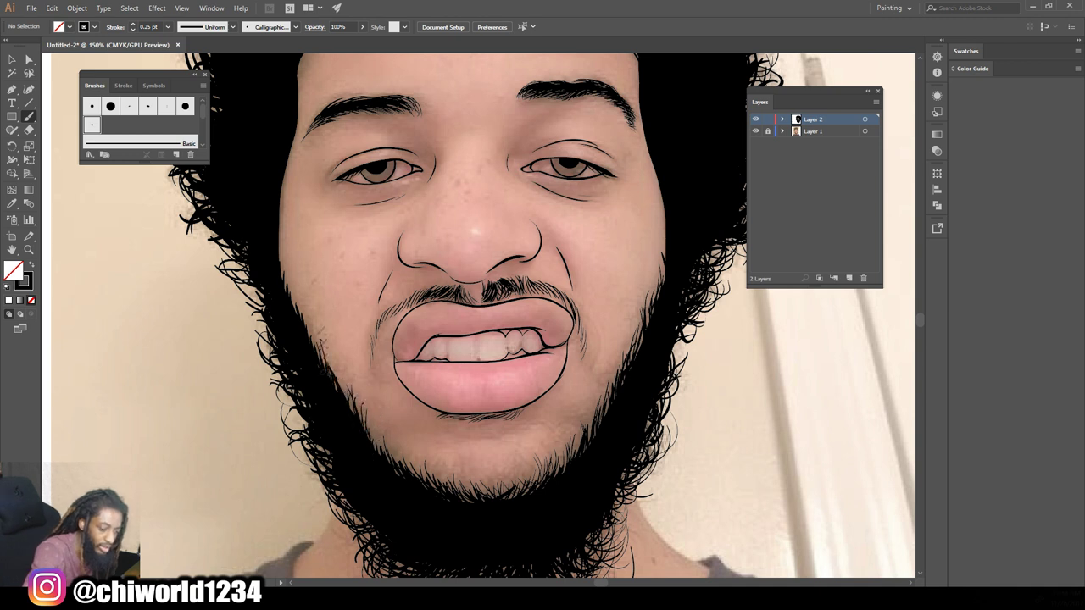
Step: Thicken the moustache down to both ends and add fine hairs beneath the lower lip at 0.25 pt
mouse_move(497, 298)
left_mouse_down()
mouse_move(506, 276)
mouse_move(537, 276)
left_mouse_up()
left_click_drag(590, 364, 583, 332)
mouse_move(587, 339)
left_mouse_down()
mouse_move(580, 295)
mouse_move(534, 279)
left_mouse_up()
mouse_move(429, 283)
left_mouse_down()
mouse_move(391, 317)
mouse_move(371, 363)
left_mouse_up()
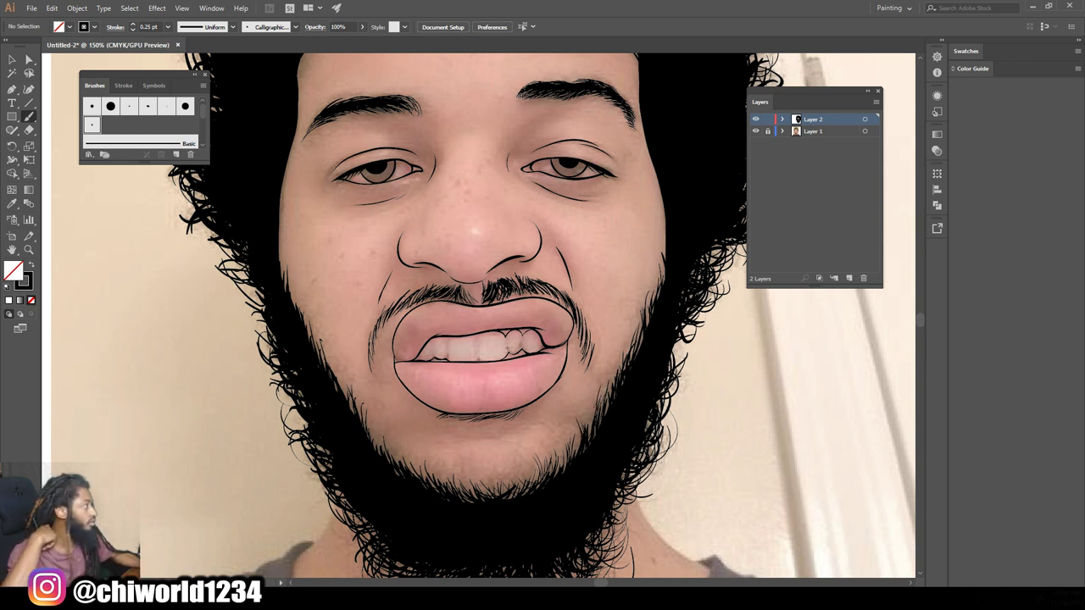
left_click_drag(527, 415, 505, 419)
left_click_drag(597, 378, 587, 344)
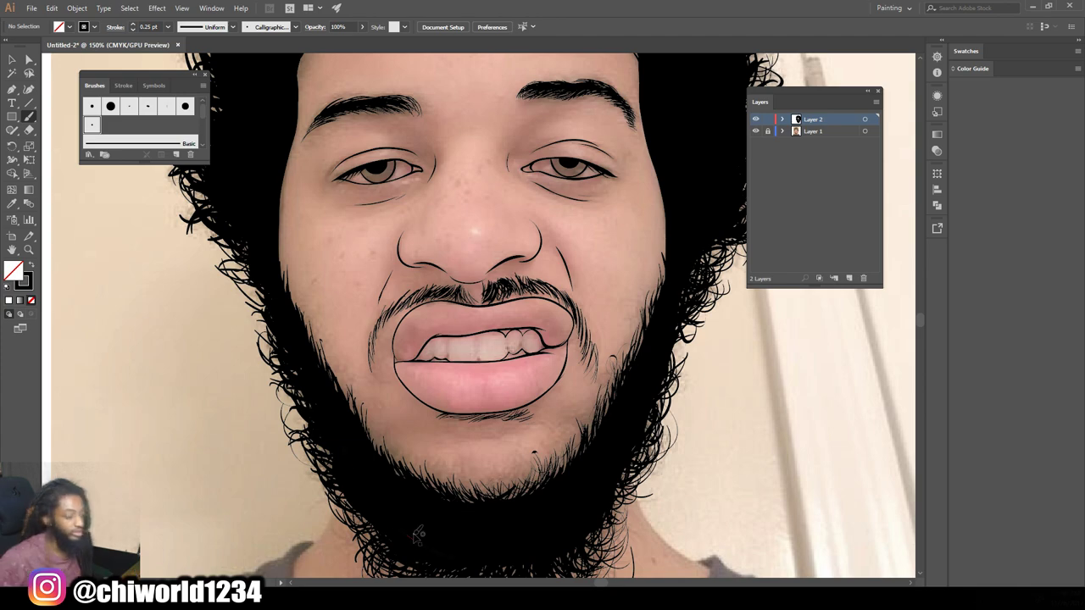
Step: Paint fine stray hairs with the Paintbrush along the beard's inner edge on the left-hand cheek
key("z")
mouse_move(350, 412)
left_mouse_down()
mouse_move(361, 413)
mouse_move(325, 342)
left_mouse_up()
left_click(29, 116)
left_click_drag(328, 386, 302, 379)
Step: Paint a thin crease between the right-hand eye's inner corner and the nose bridge, and hide the photo on Layer 1
key("ctrl+equal")
key("ctrl+equal")
scroll(562, 339, "up", 4)
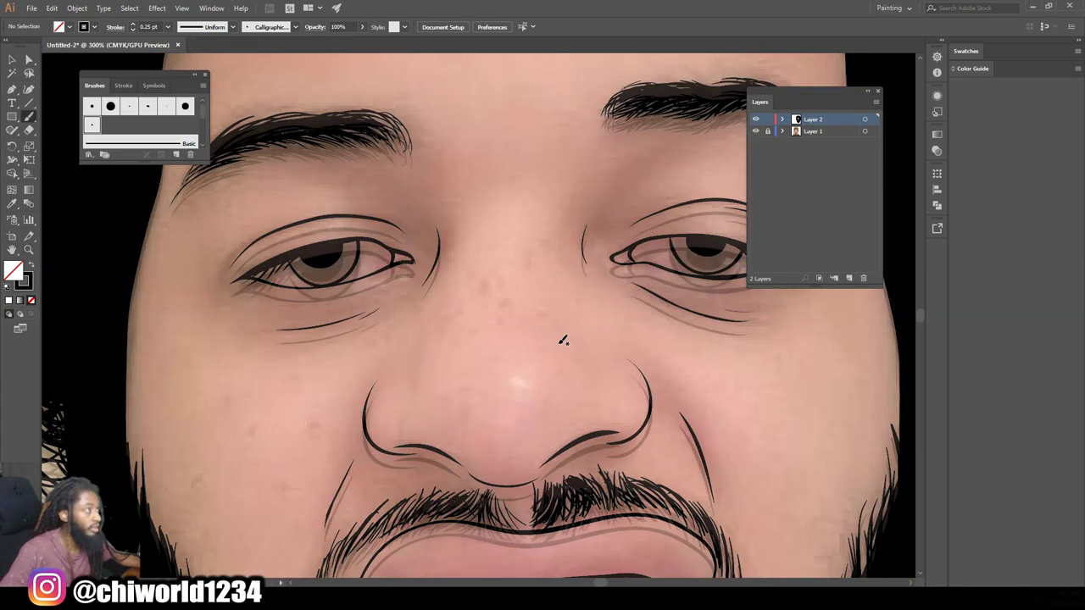
scroll(562, 340, "up", 3)
left_click_drag(620, 345, 579, 284)
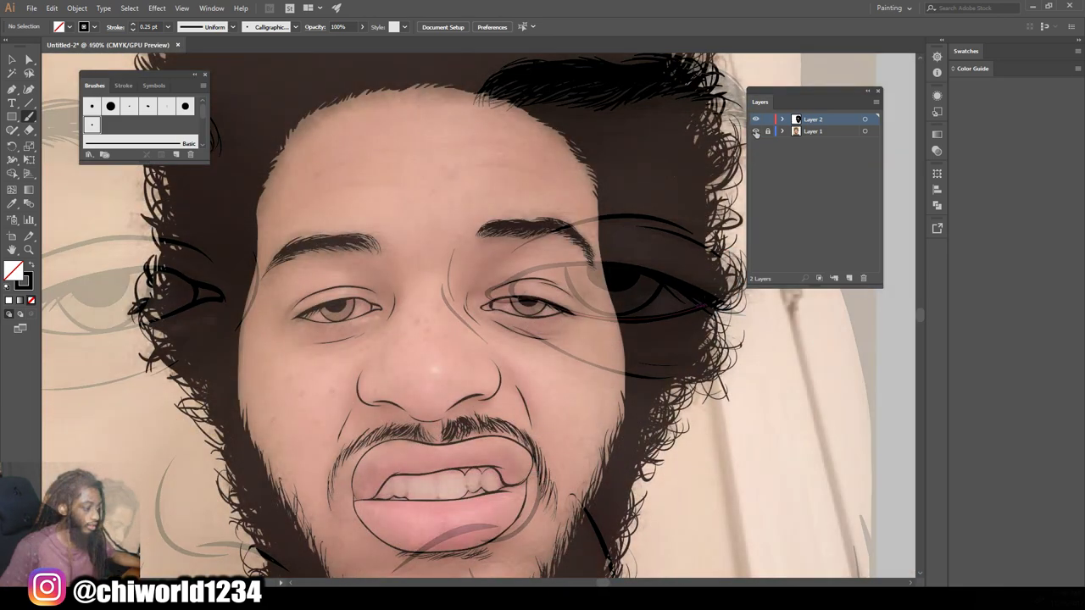
left_click(755, 131)
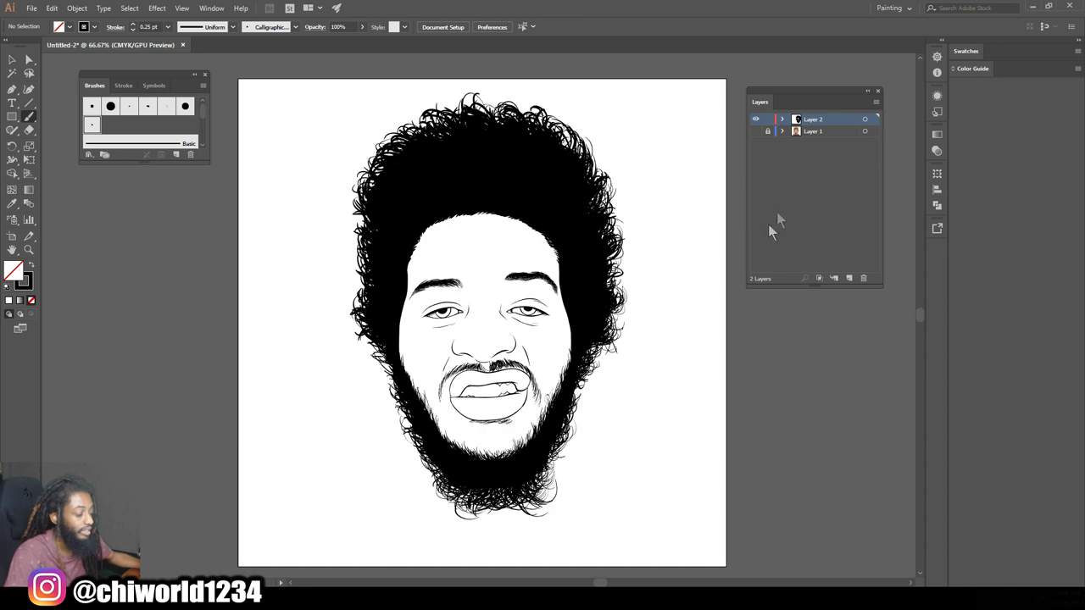
Step: Show the photo on Layer 1 and paint thin crease lines on the forehead above the right-hand eyebrow
left_click(756, 130)
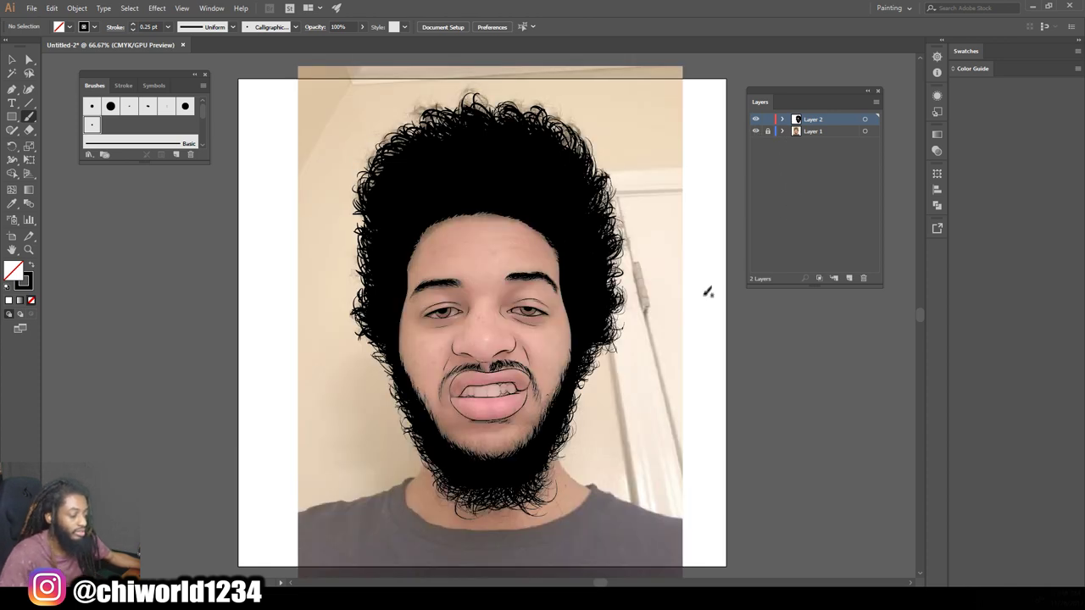
key("ctrl+minus")
key("ctrl+plus")
key("ctrl+plus")
key("ctrl+plus")
key("ctrl+plus")
key("ctrl+plus")
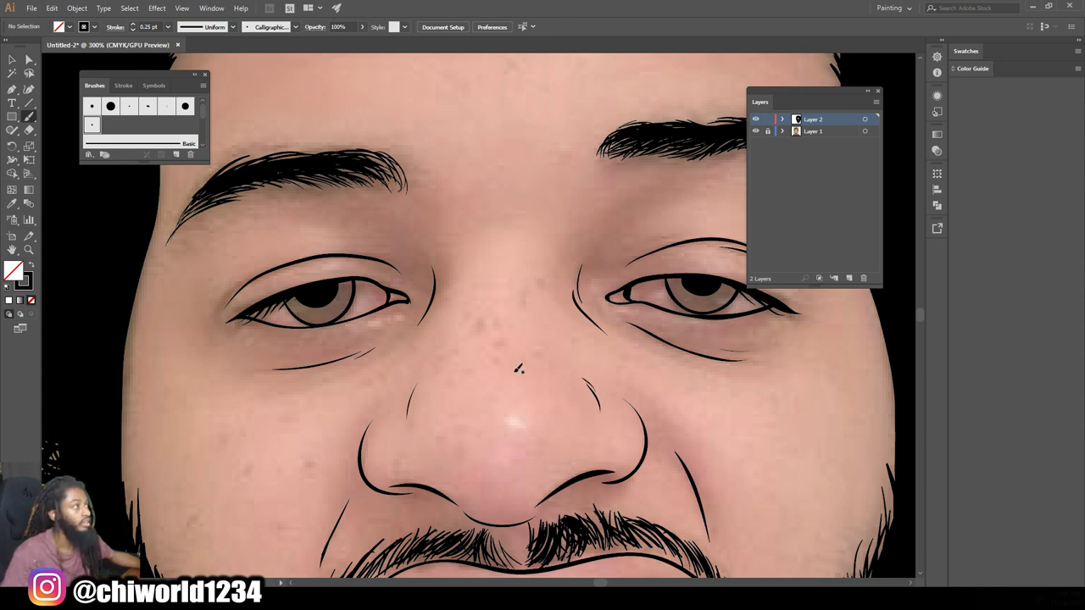
key("ctrl+minus")
key("ctrl+minus")
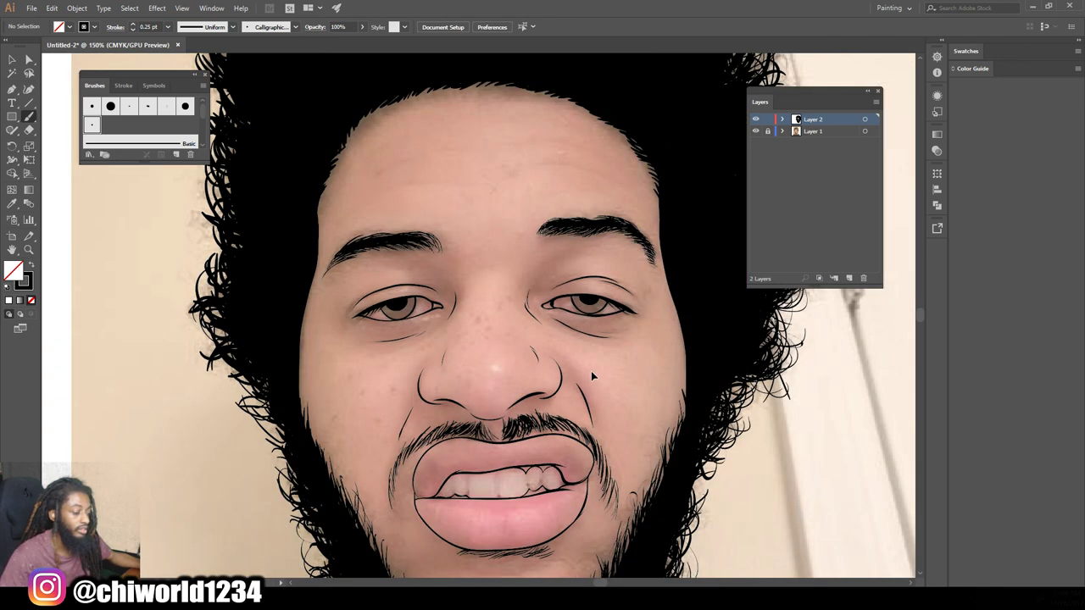
key("ctrl+plus")
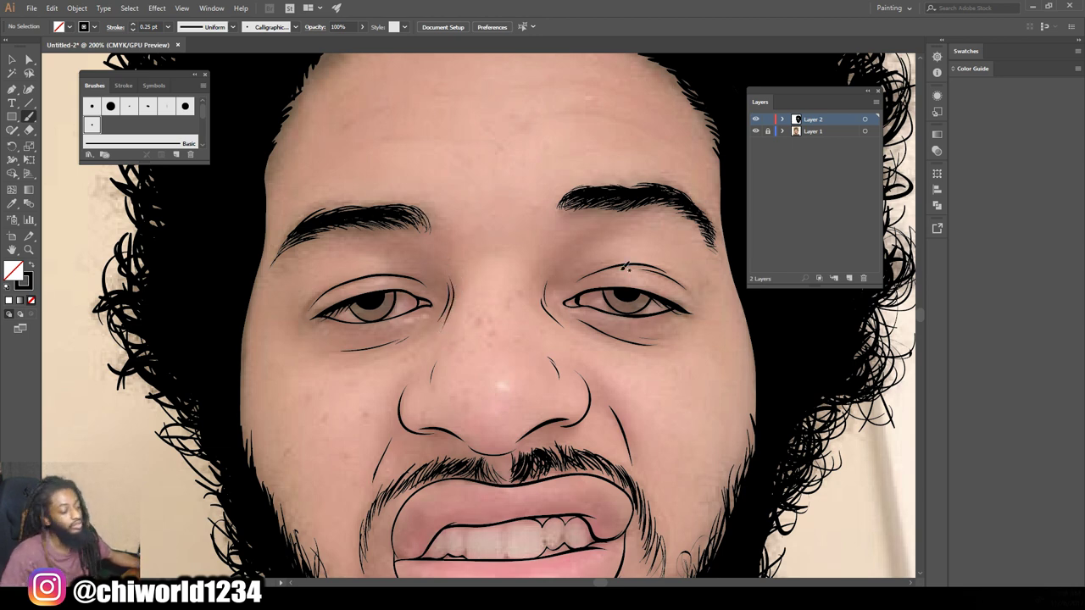
key("ctrl+minus")
key("ctrl+minus")
key("ctrl+minus")
key("ctrl+plus")
key("ctrl+plus")
key("ctrl+plus")
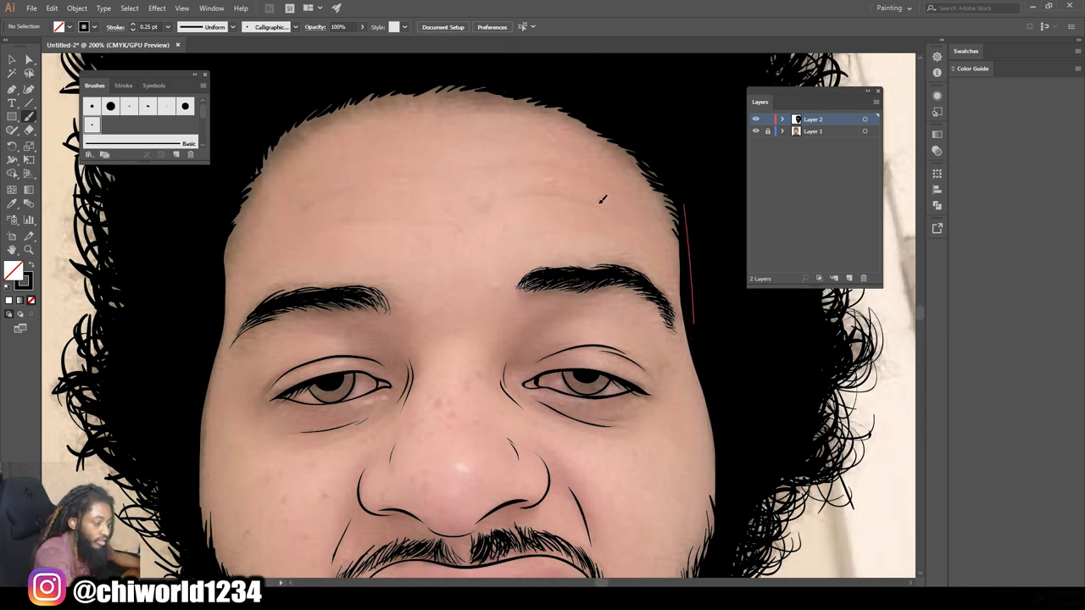
left_click_drag(557, 187, 529, 186)
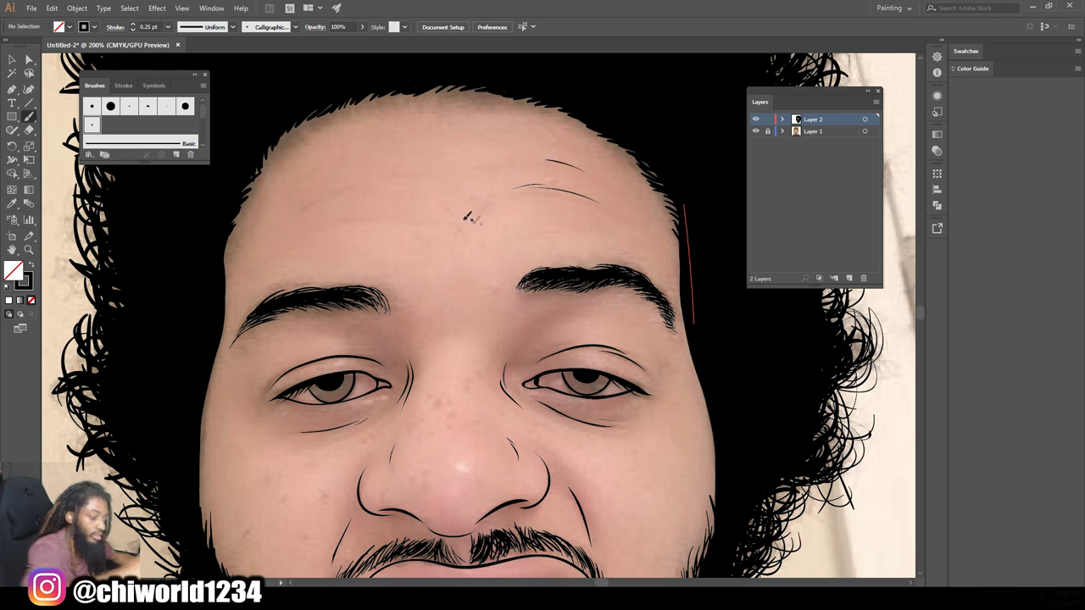
Step: Hide the photo on Layer 1 and check the whole line art against the white artboard
key("ctrl+minus")
key("ctrl+minus")
key("ctrl+minus")
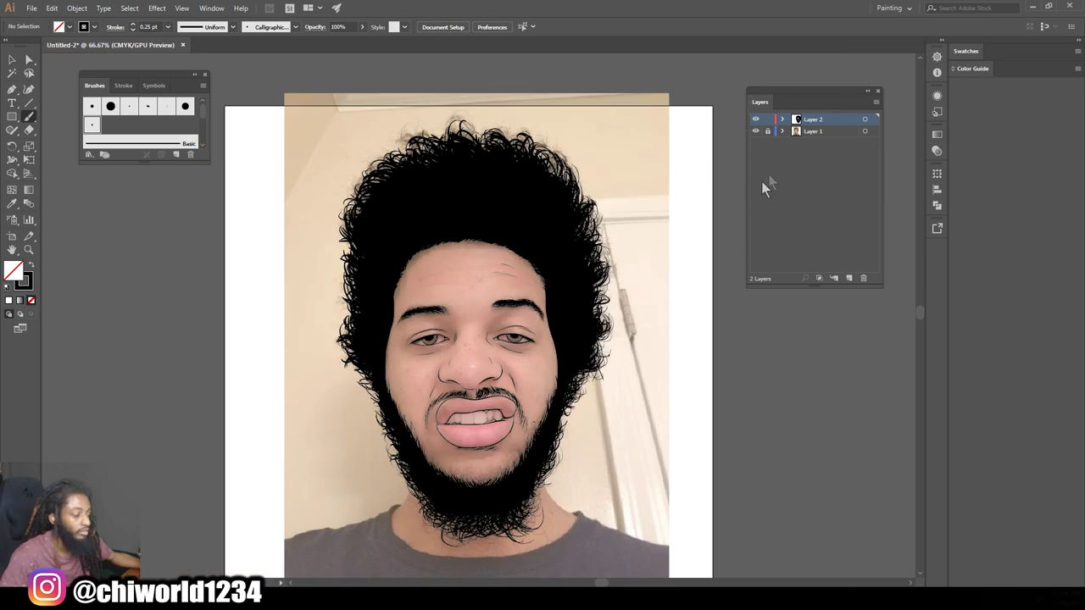
left_click(755, 132)
key("ctrl+plus")
scroll(696, 274, "down", 1)
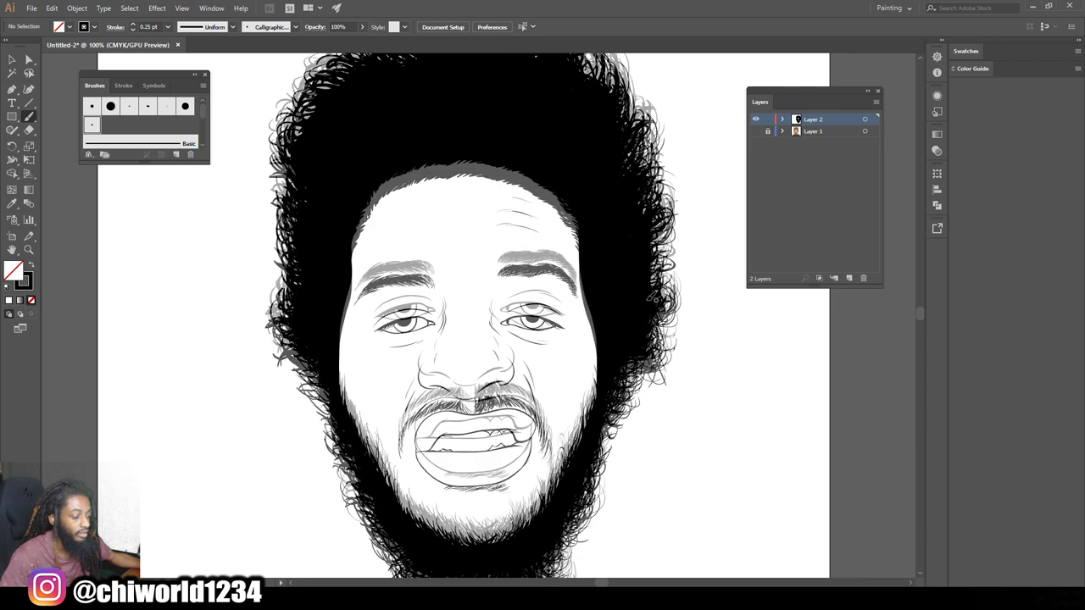
key("ctrl+minus")
scroll(681, 294, "up", 1)
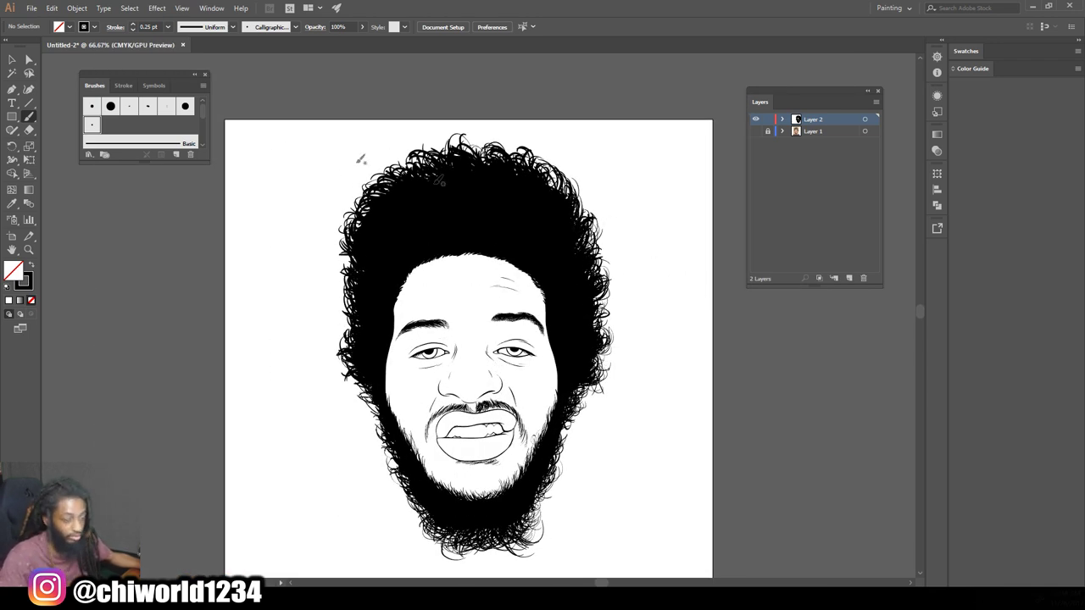
Step: Select all the portrait line art and expand its appearance into filled shapes
left_click(12, 59)
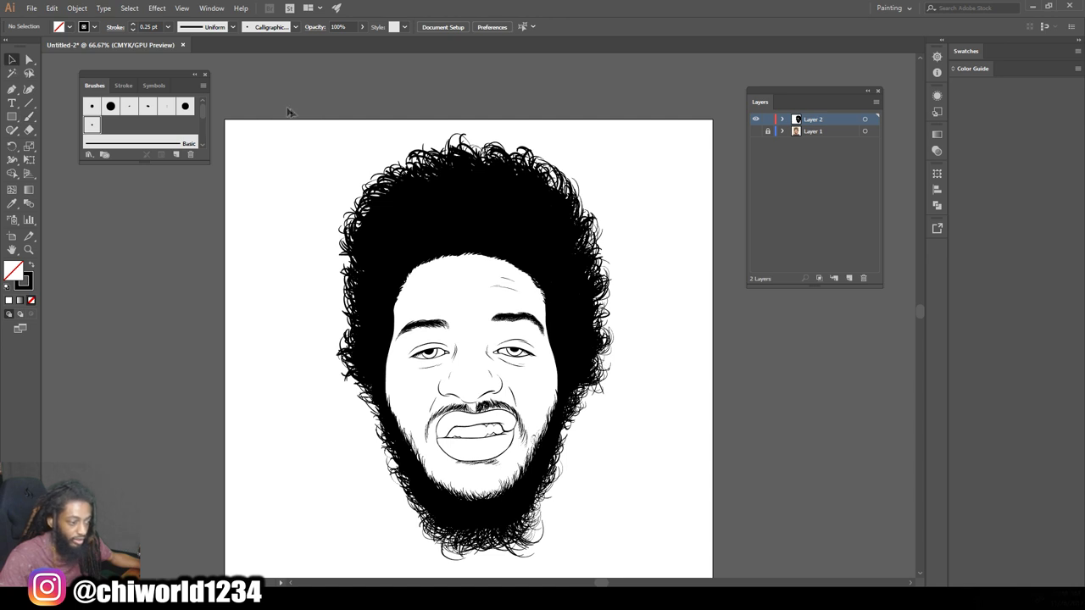
mouse_move(490, 179)
left_mouse_down()
mouse_move(641, 394)
mouse_move(695, 562)
mouse_move(683, 571)
left_mouse_up()
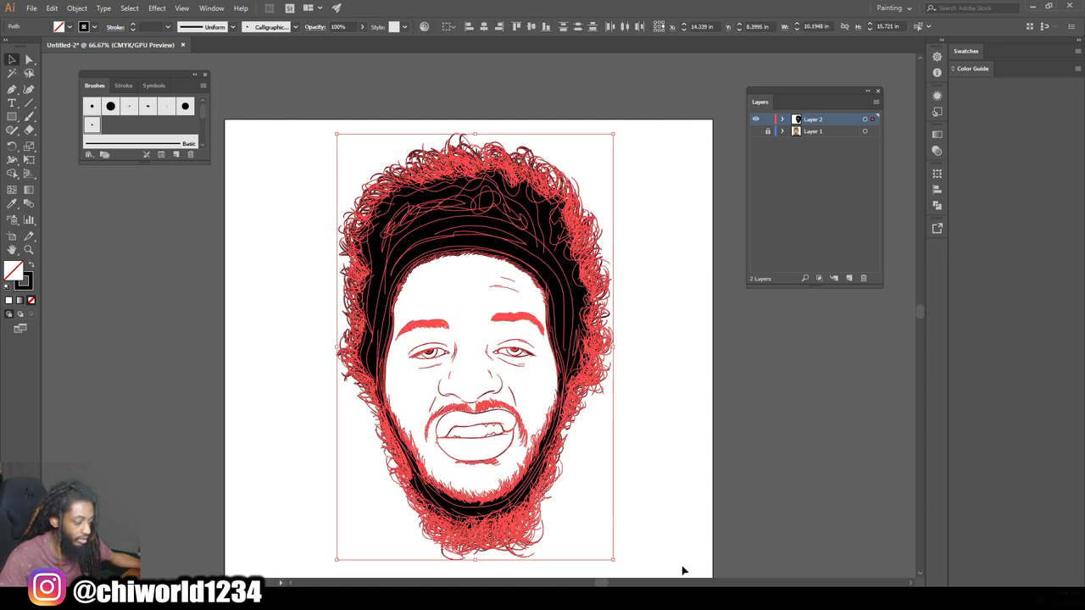
left_click(76, 9)
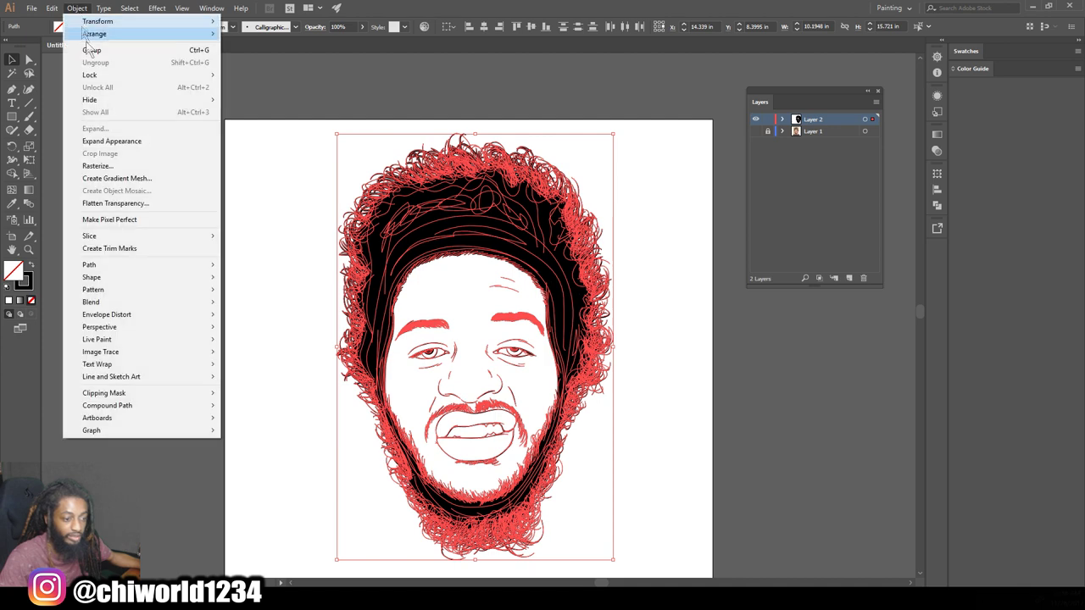
left_click(112, 142)
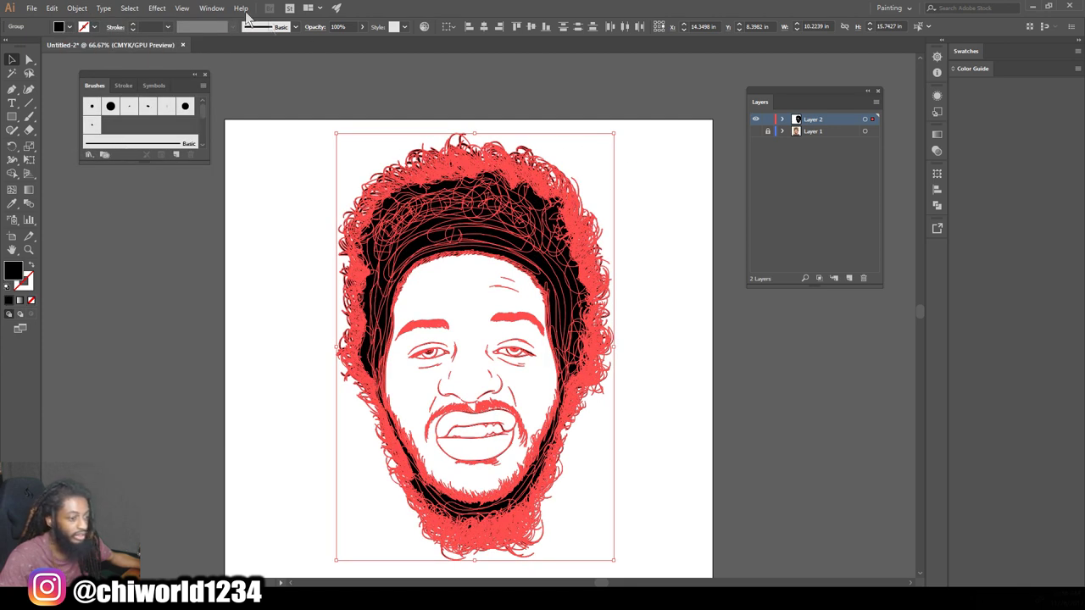
Step: Merge the expanded line art with the Pathfinder Merge operation and deselect it
left_click(183, 8)
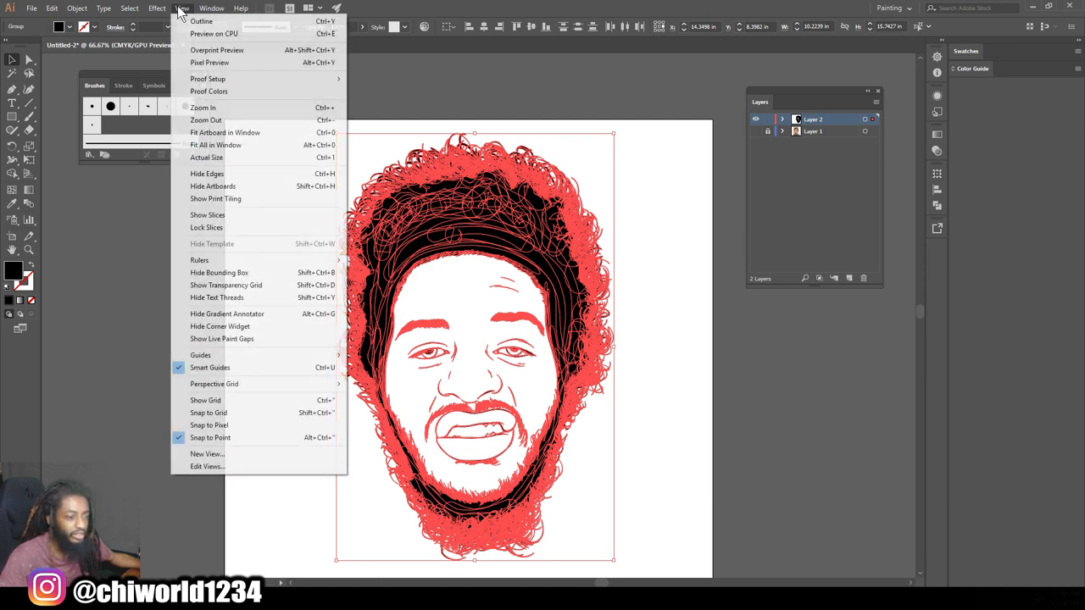
mouse_move(211, 11)
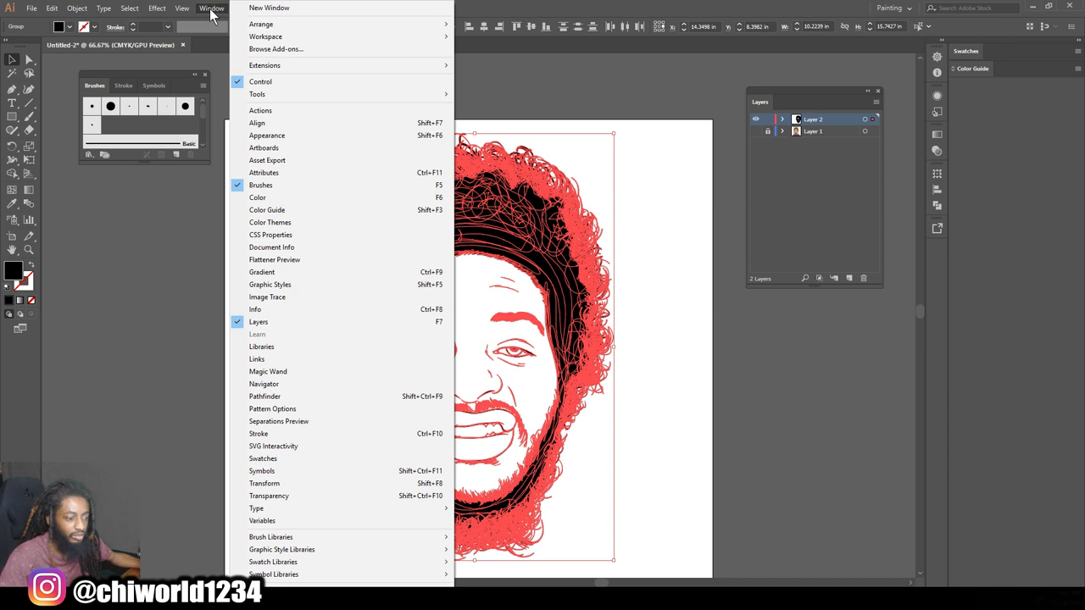
left_click(296, 396)
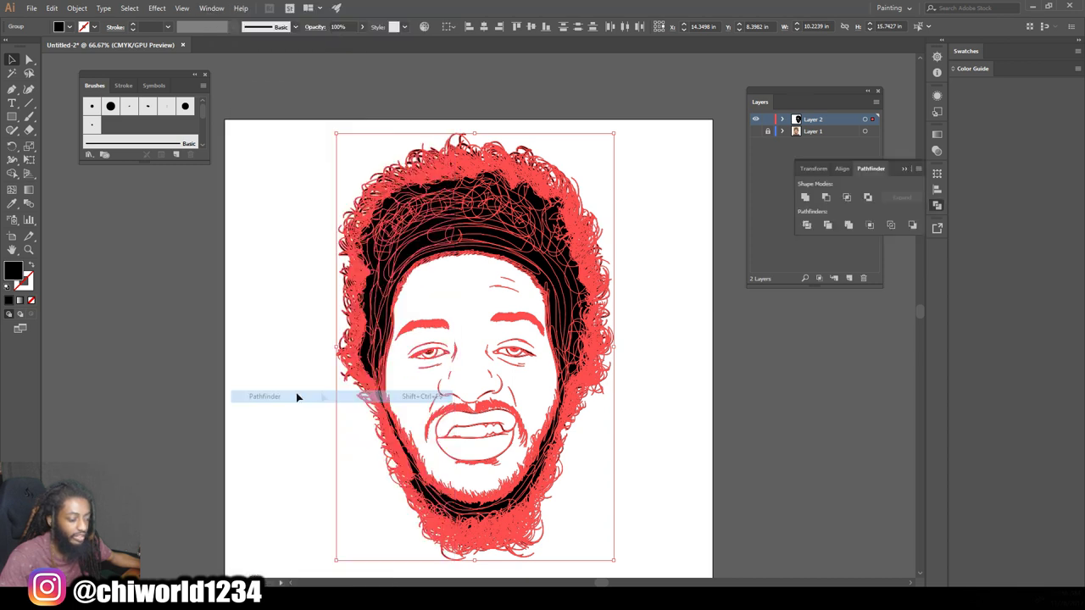
left_click(848, 226)
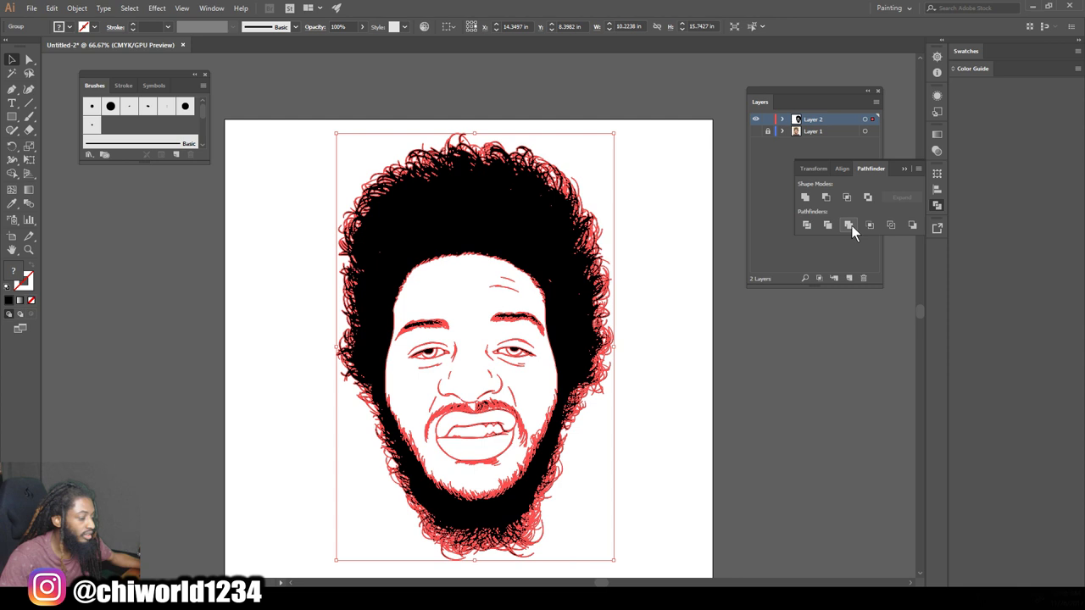
left_click(680, 155)
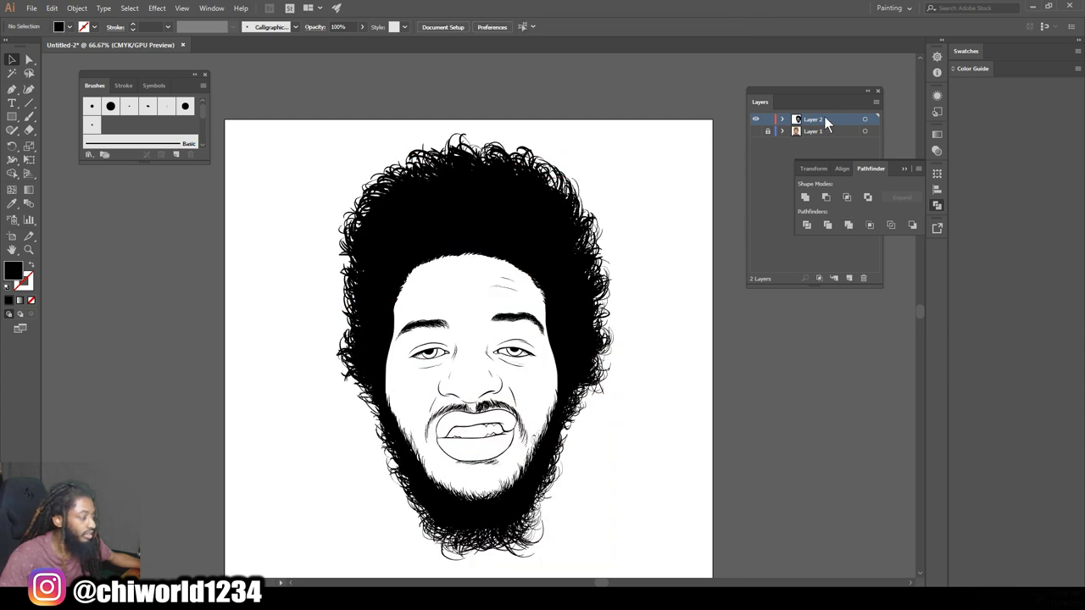
Step: Duplicate Layer 2, lock the copy, and make the original Layer 2 active
left_click(834, 89)
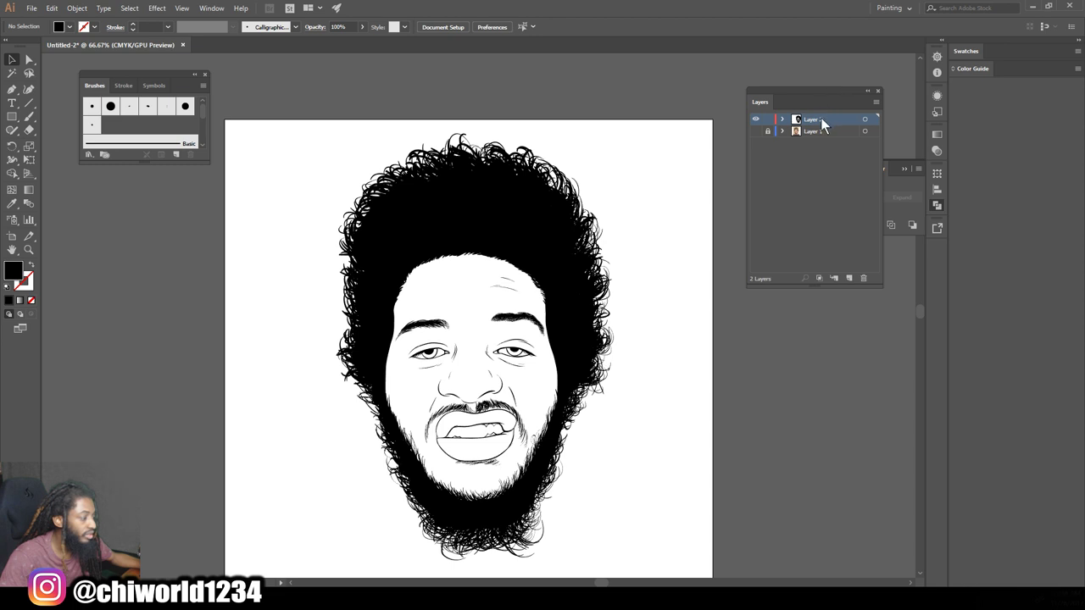
left_click_drag(820, 118, 850, 278)
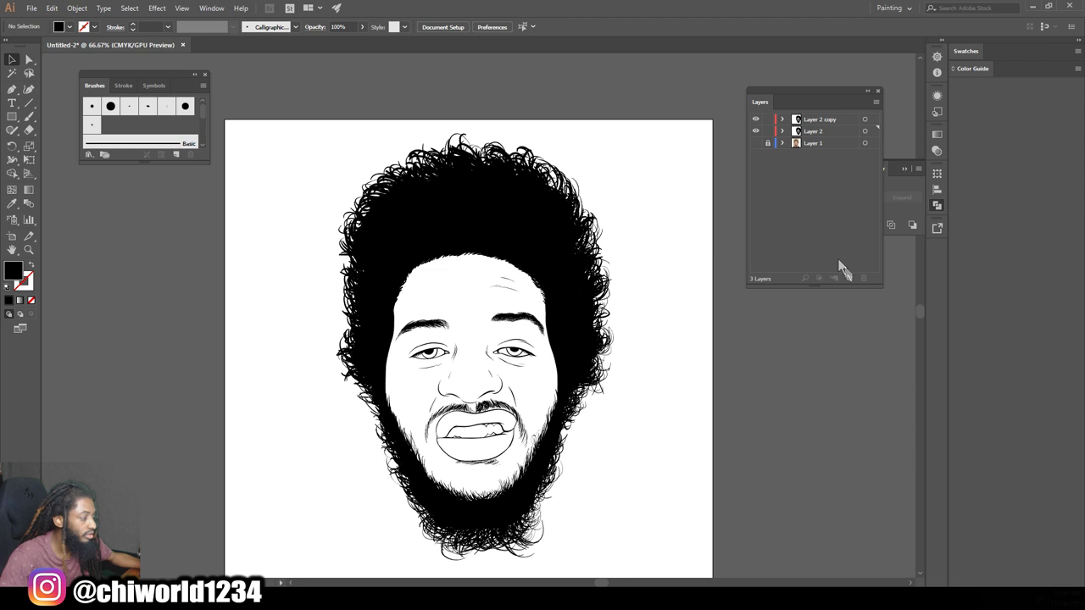
left_click(814, 131)
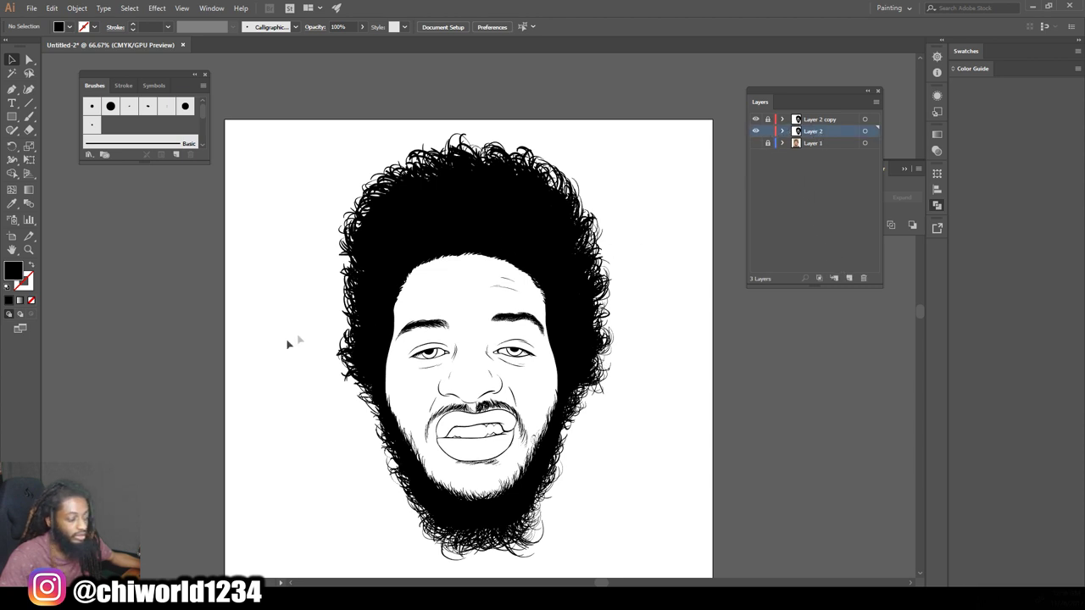
Step: Set the fill colour to the light orange skin tone F4BB82
double_click(14, 271)
left_click_drag(1082, 245, 641, 289)
left_click(763, 426)
left_click_drag(762, 427, 753, 436)
mouse_move(668, 424)
left_mouse_down()
mouse_move(670, 375)
mouse_move(651, 333)
mouse_move(639, 333)
left_mouse_up()
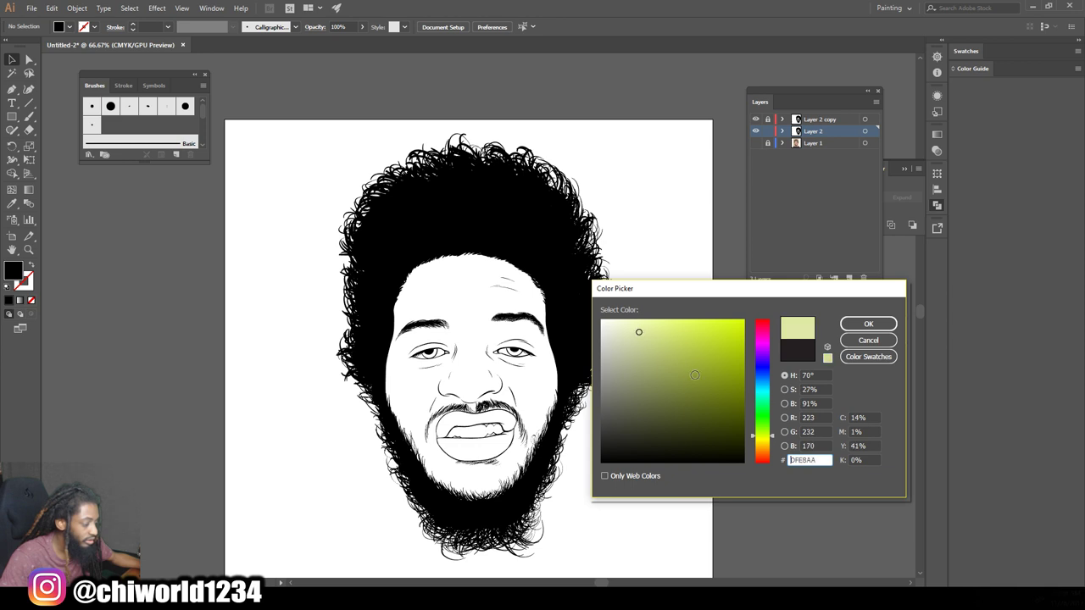
left_click_drag(765, 439, 767, 450)
mouse_move(655, 347)
left_mouse_down()
mouse_move(653, 323)
mouse_move(664, 323)
left_mouse_up()
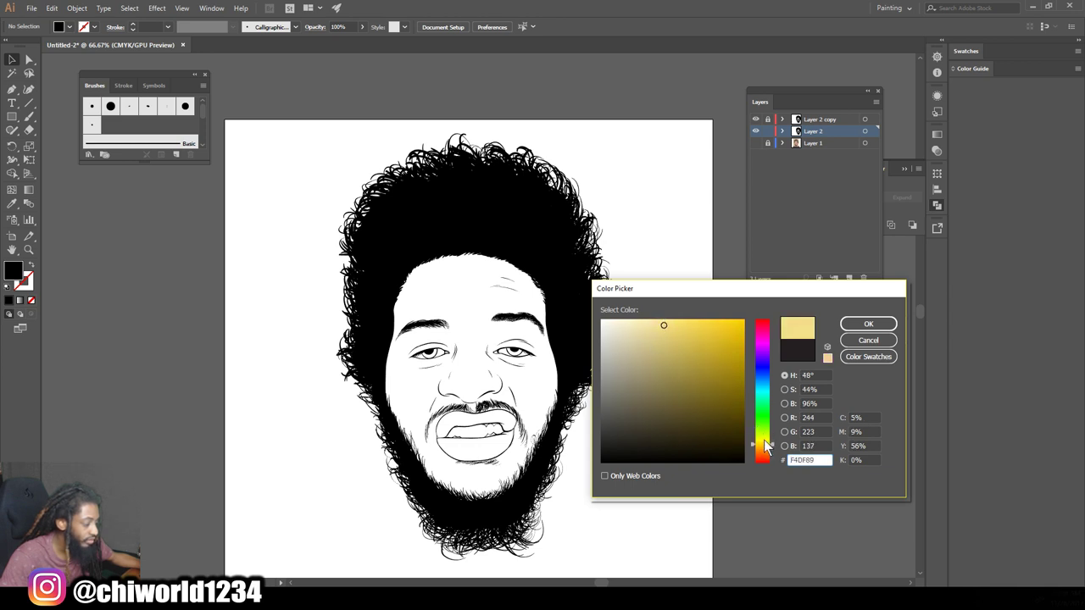
left_click_drag(767, 447, 768, 458)
mouse_move(661, 344)
left_mouse_down()
mouse_move(678, 317)
mouse_move(669, 325)
left_mouse_up()
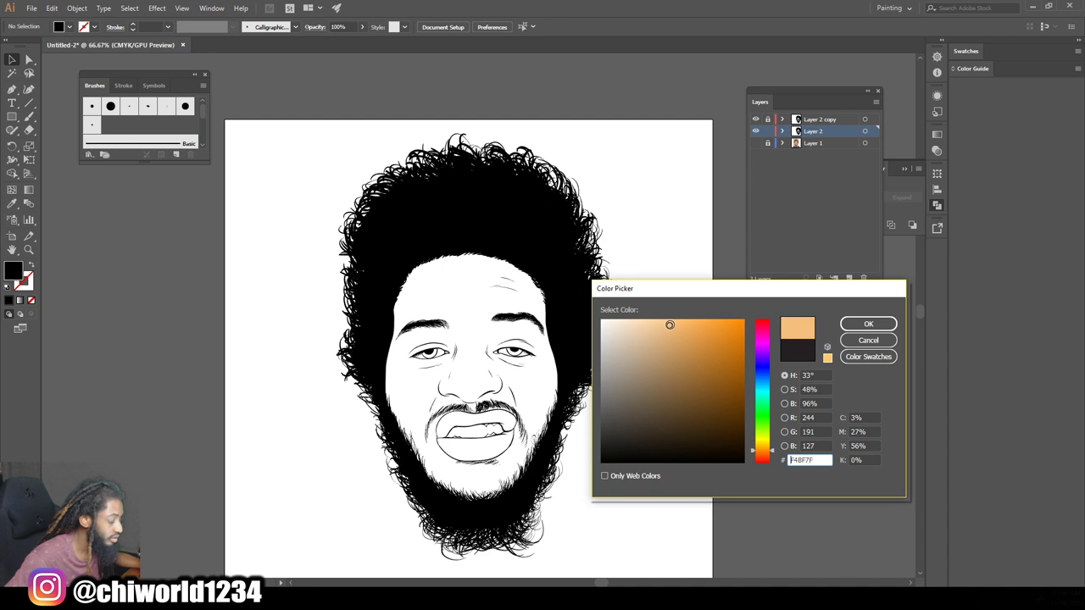
left_click(761, 456)
left_click_drag(761, 456, 765, 457)
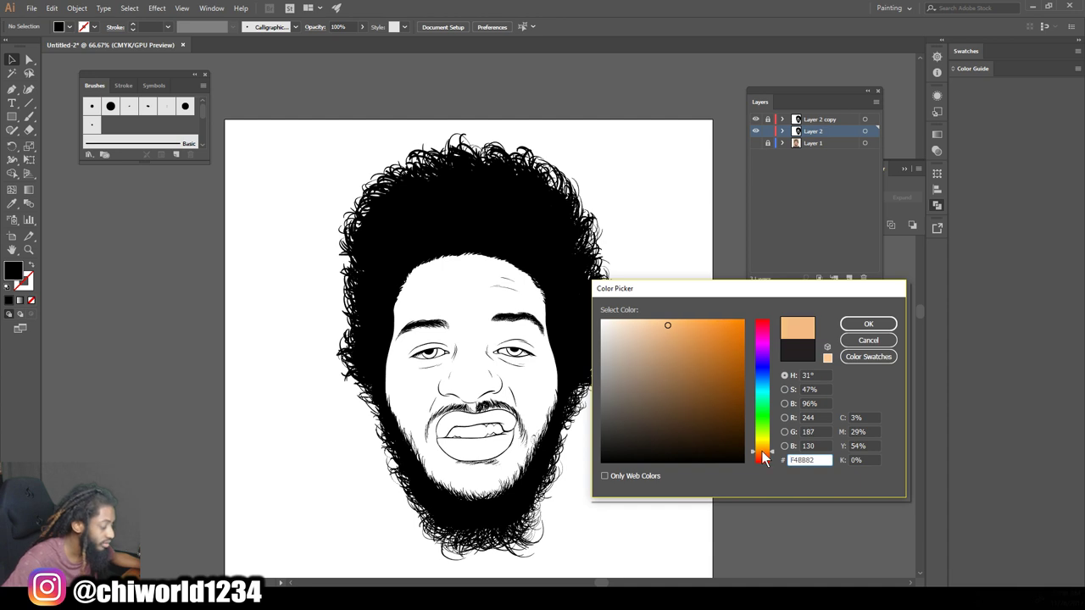
left_click(852, 326)
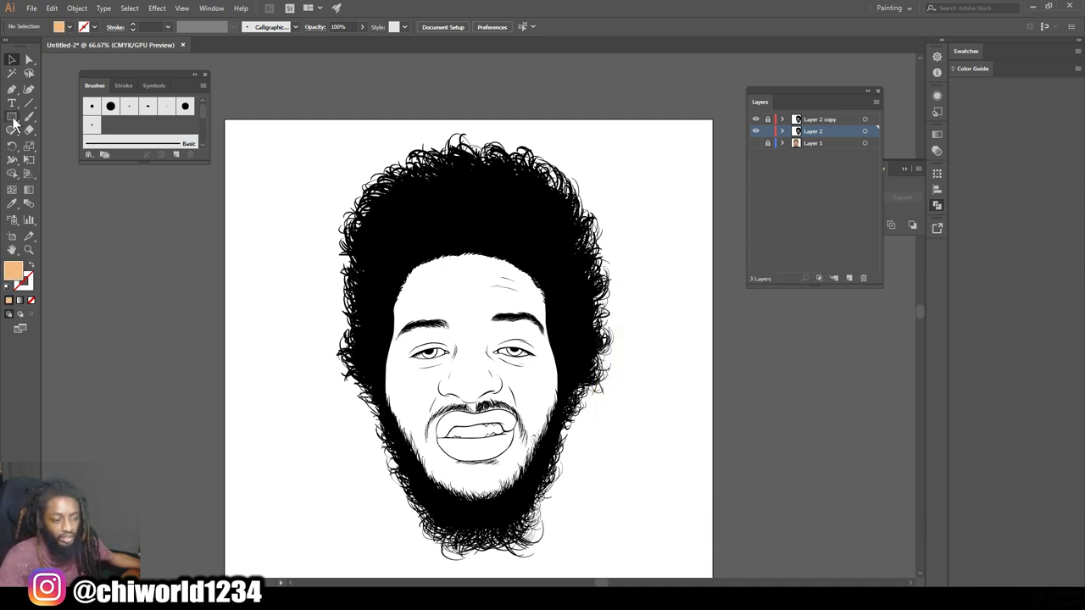
Step: Draw a skin-tone rectangle about 14.4 by 17 in over the whole head on Layer 2 and send it to the back
left_click(12, 118)
left_click_drag(288, 108, 676, 568)
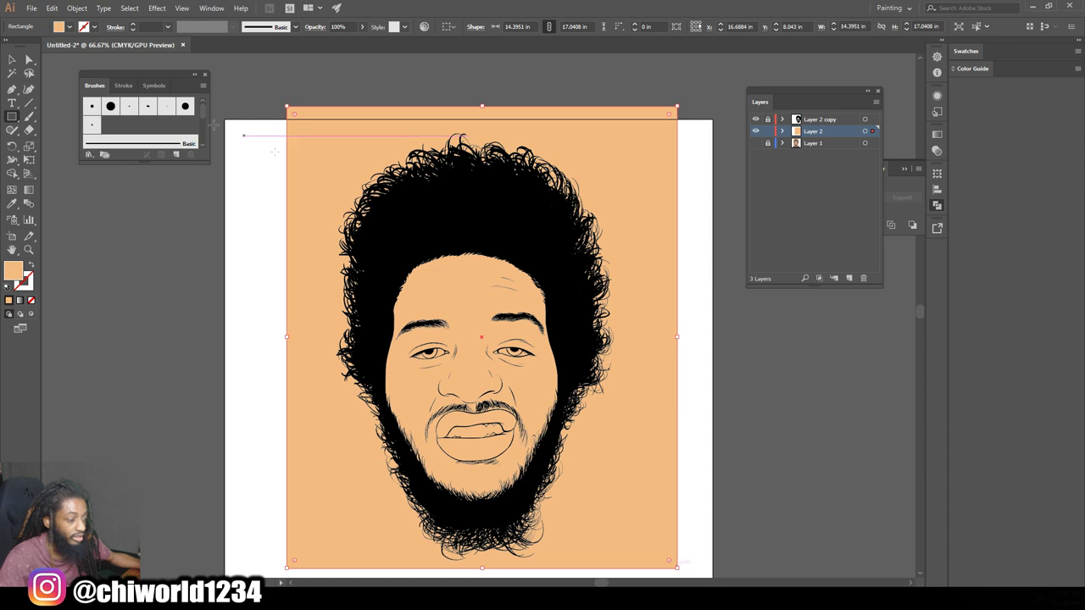
left_click(12, 60)
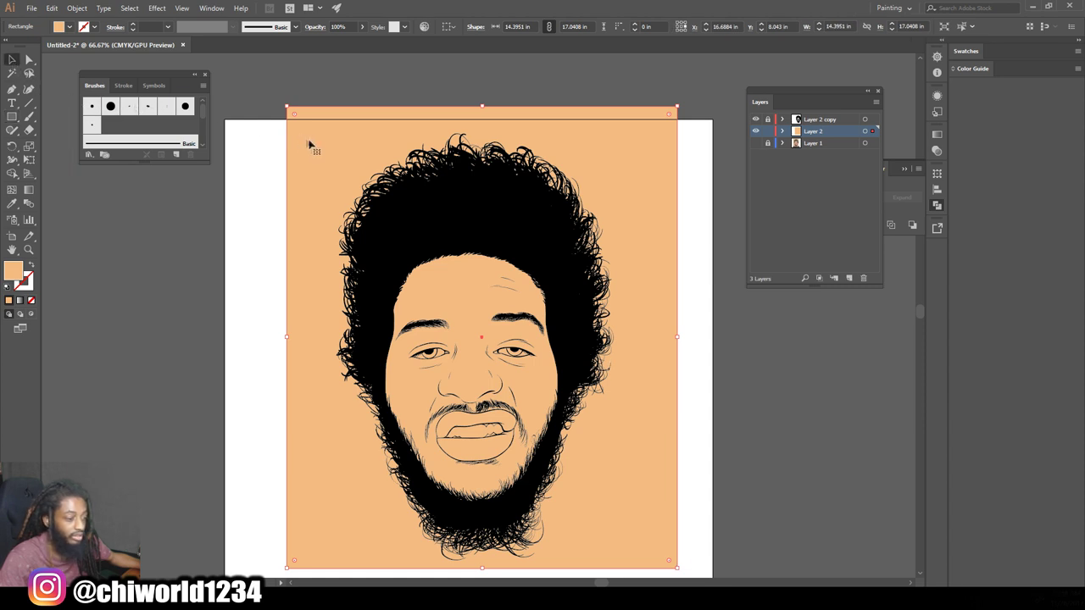
right_click(342, 150)
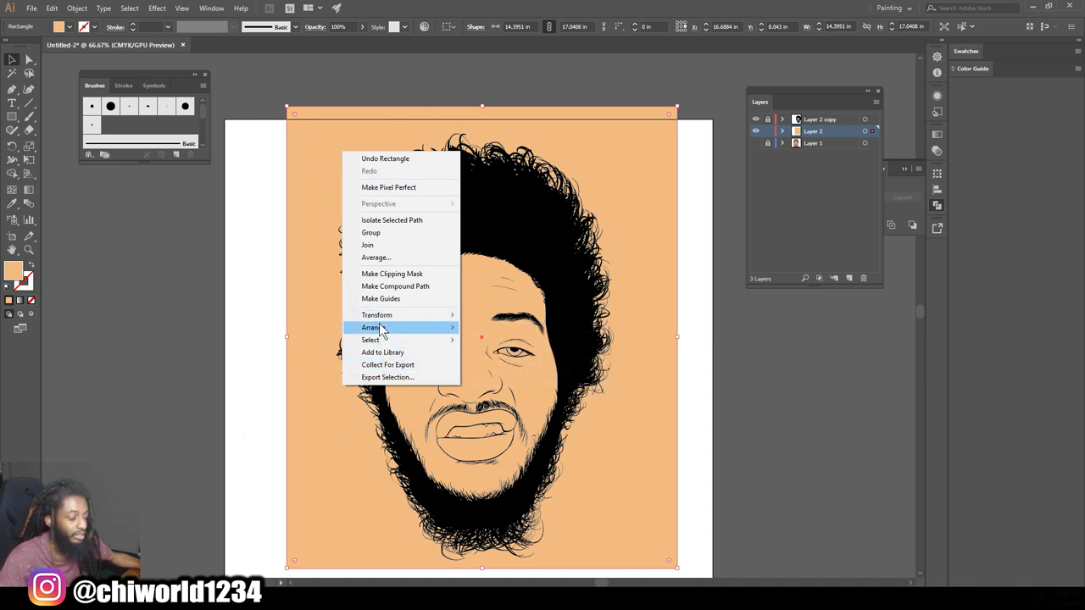
mouse_move(376, 330)
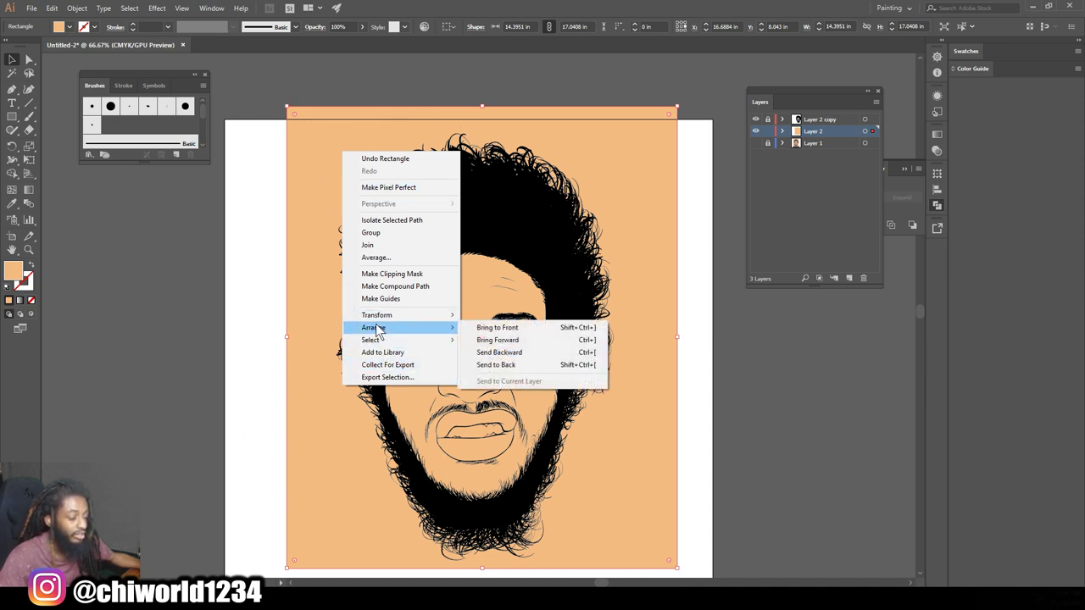
left_click(497, 366)
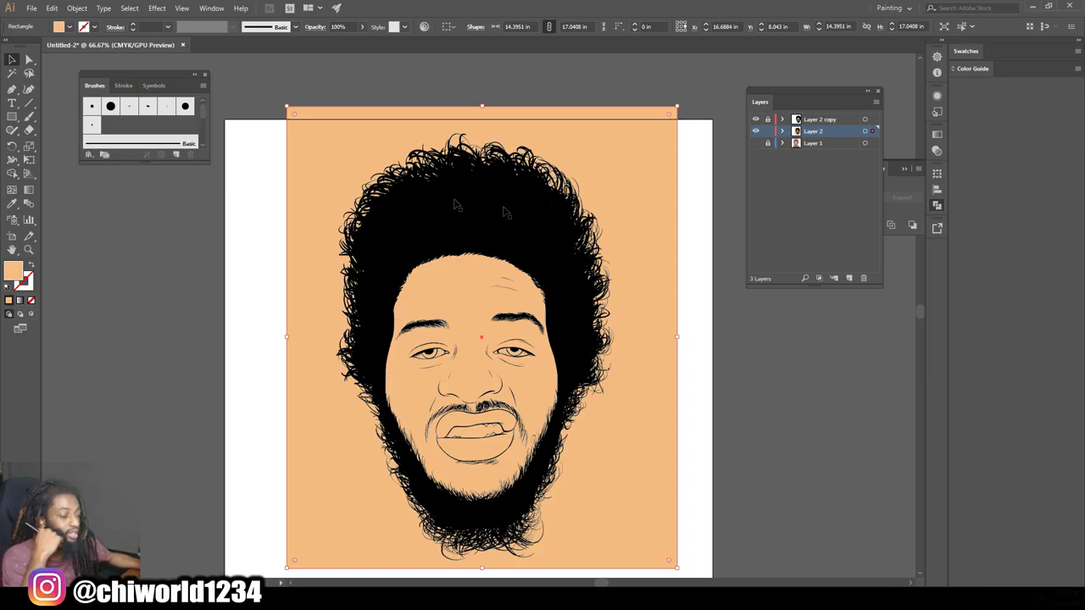
left_click(259, 90)
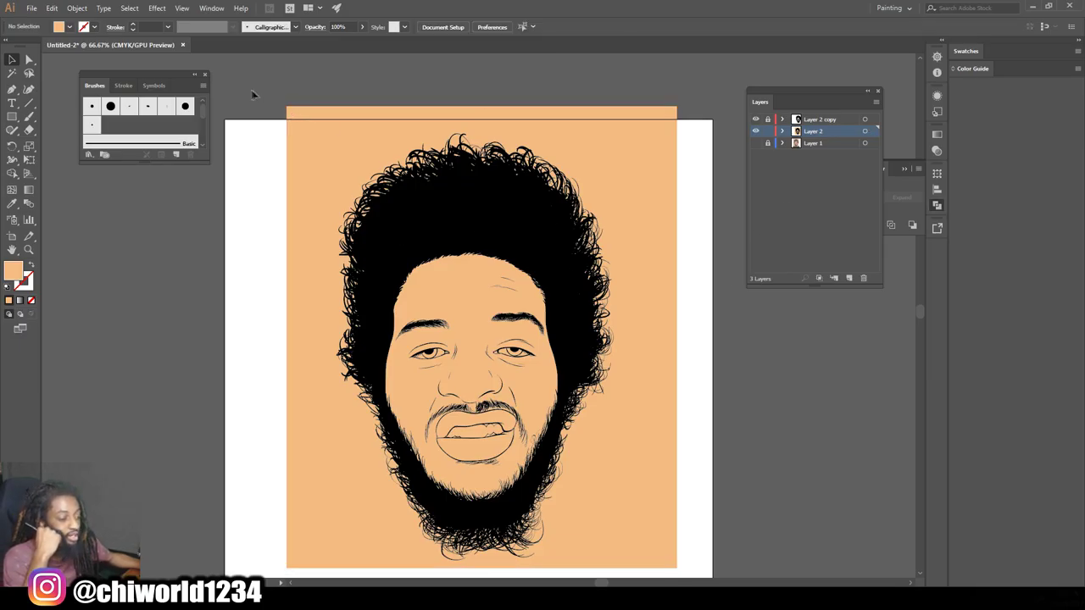
Step: Select the skin-tone rectangle together with the line art on Layer 2 and merge them with Pathfinder Merge
left_click_drag(251, 120, 639, 441)
left_click_drag(667, 507, 698, 565)
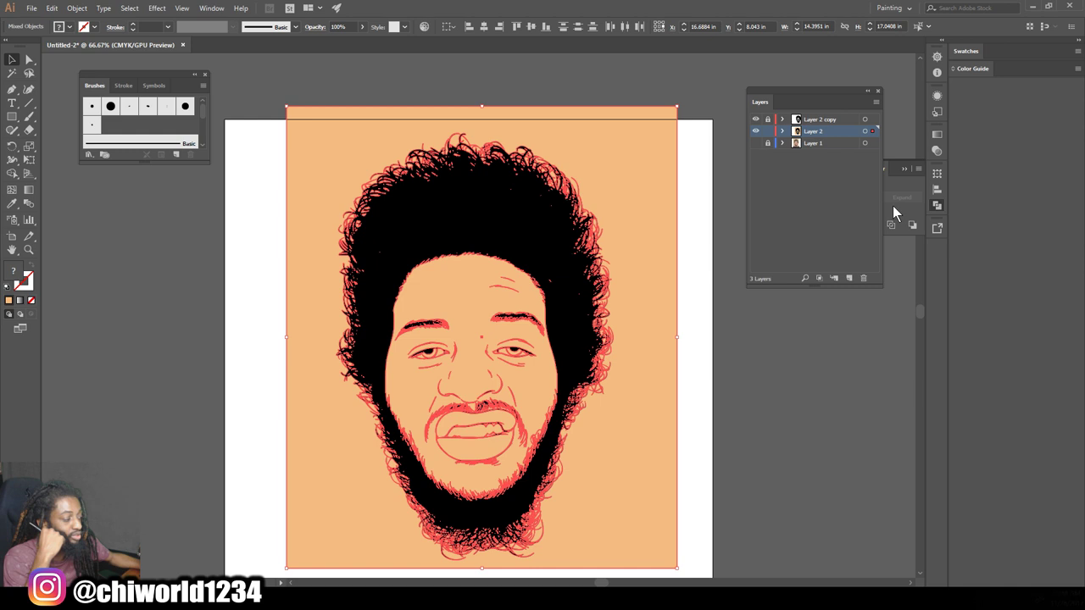
left_click(898, 166)
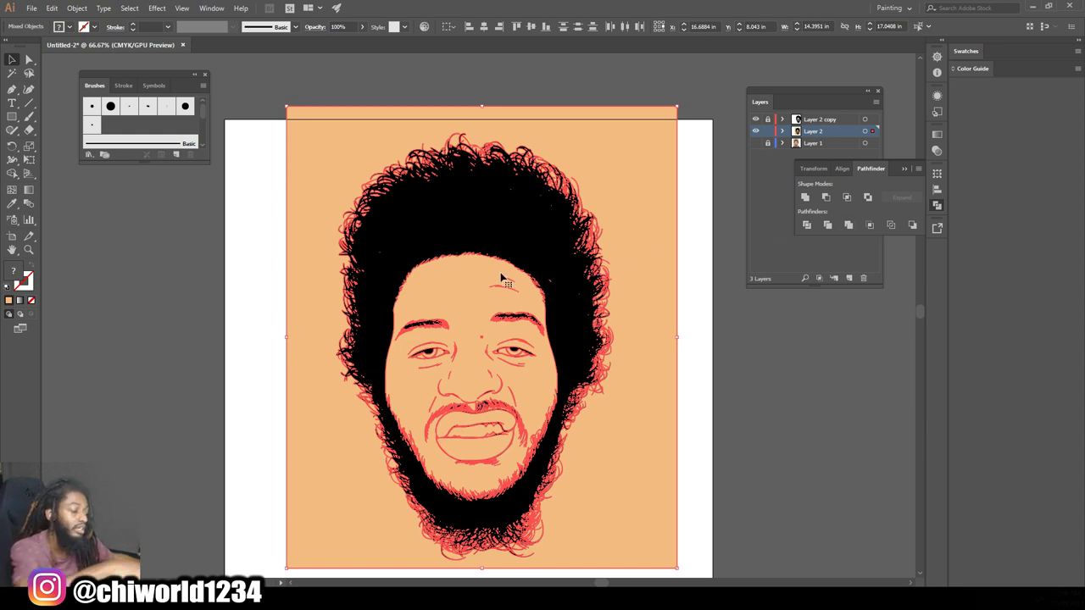
left_click(847, 224)
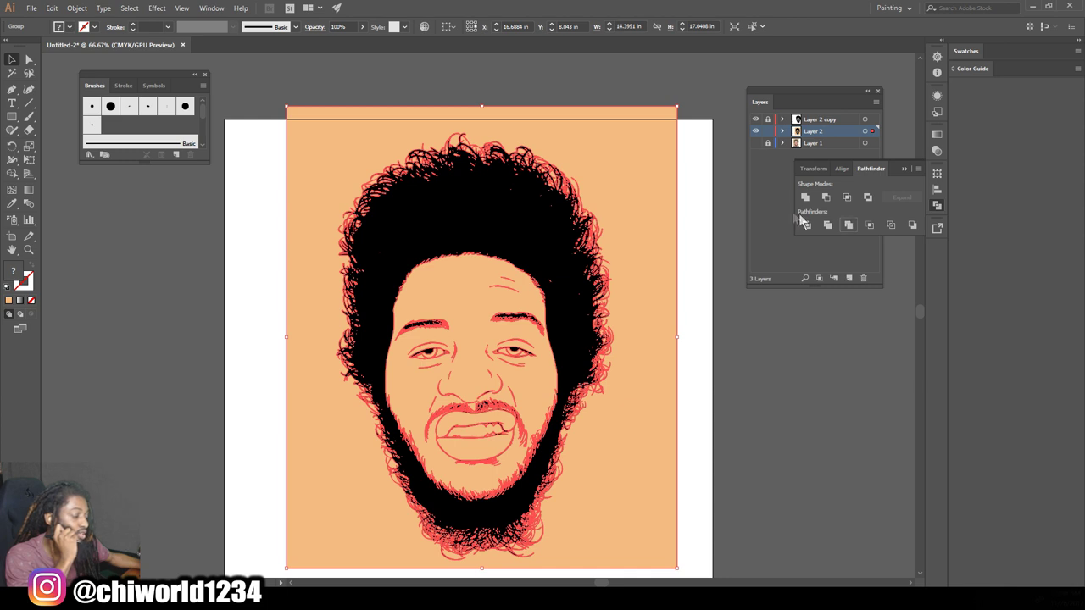
Step: Isolate the merged group on Layer 2 and delete the skin-tone background area surrounding the head
right_click(616, 150)
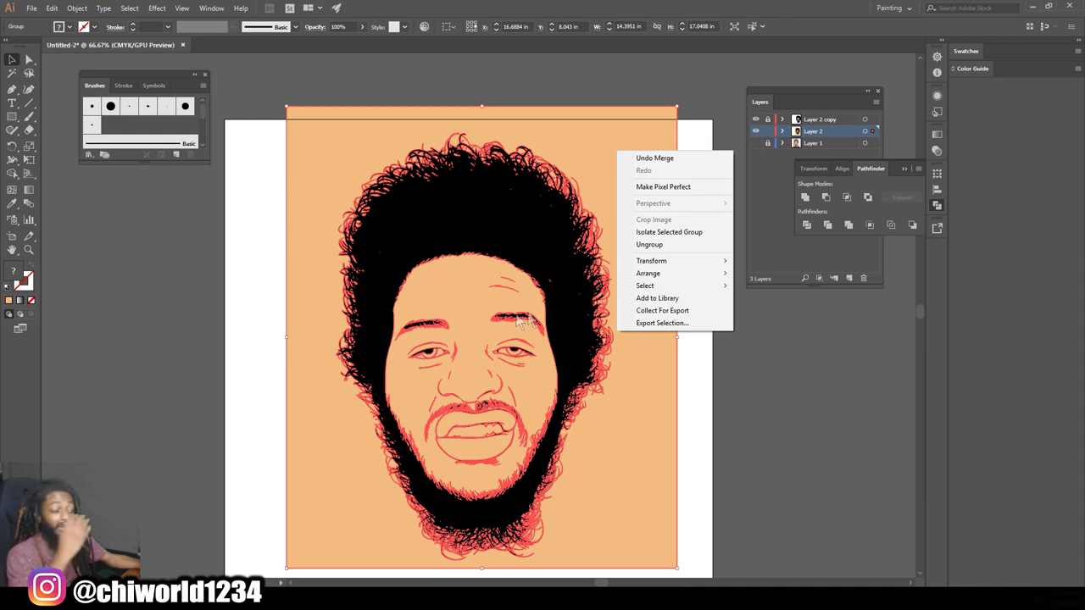
left_click(650, 234)
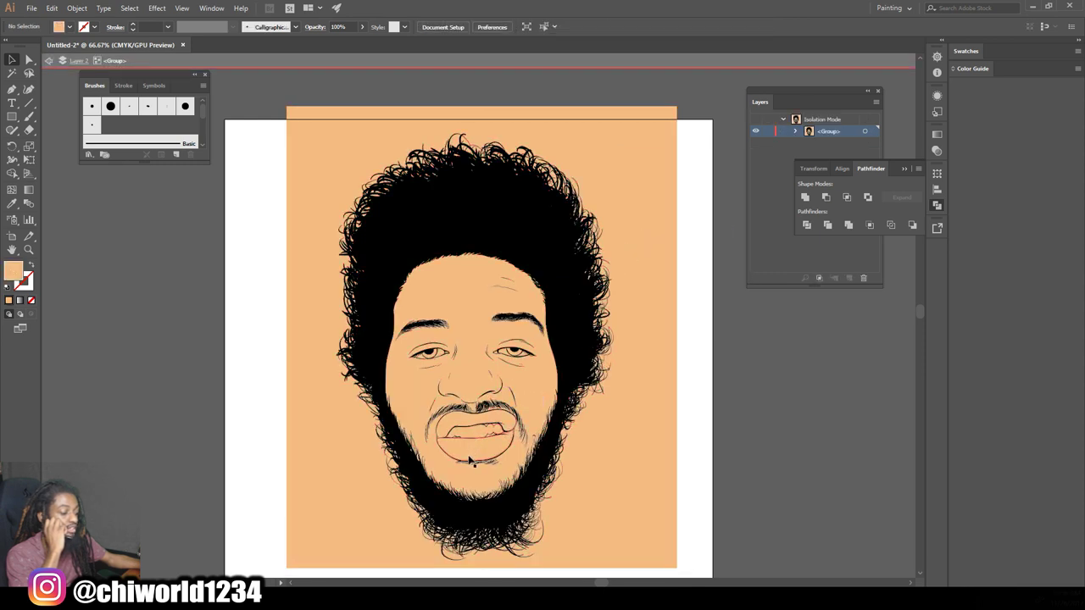
key("ctrl+plus")
key("ctrl+plus")
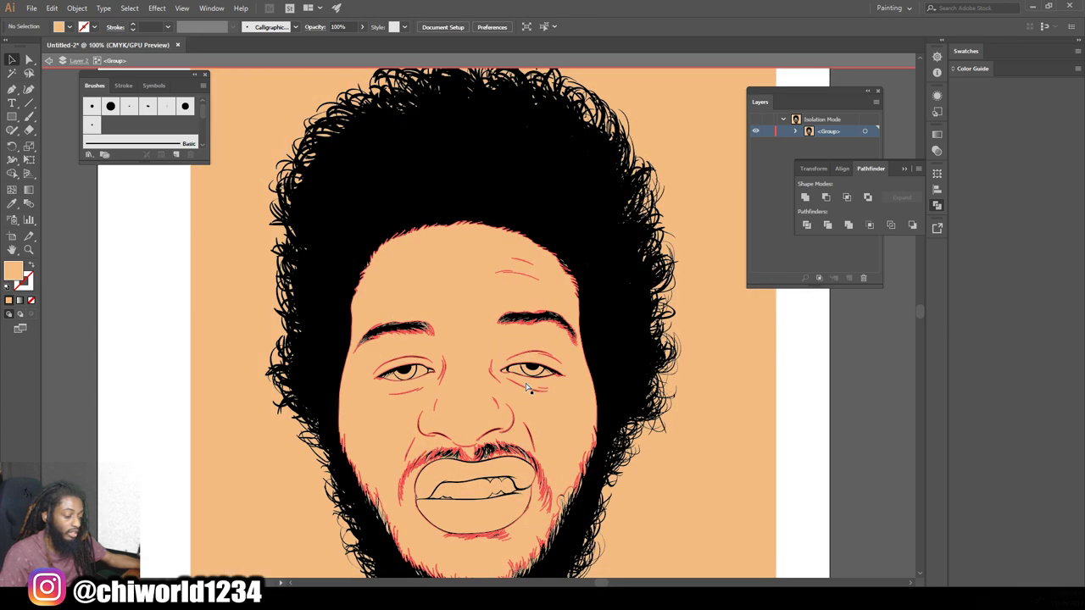
scroll(499, 407, "down", 4)
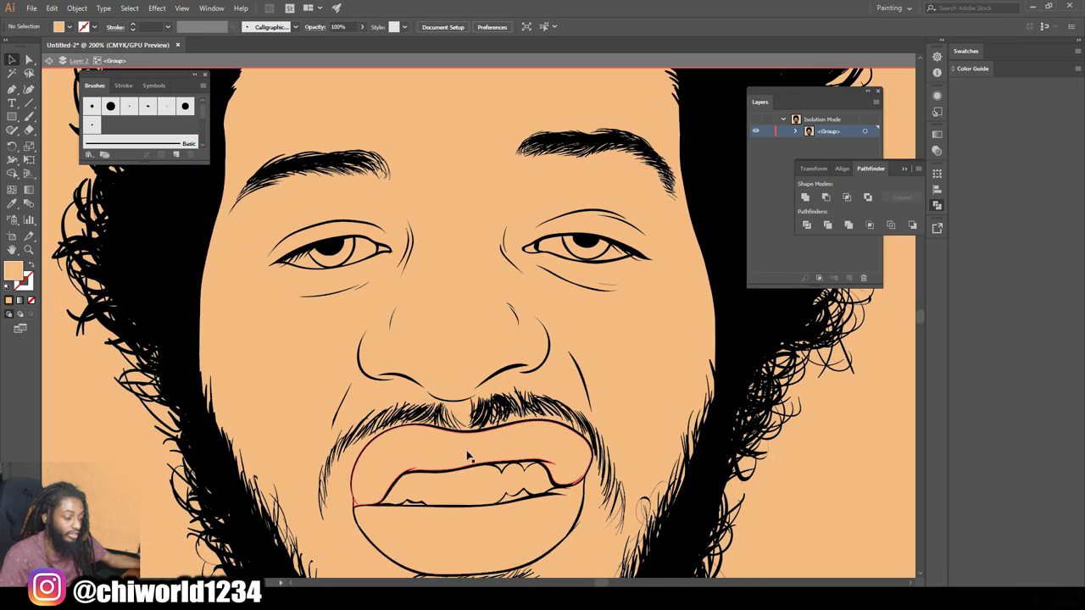
scroll(449, 517, "up", 3)
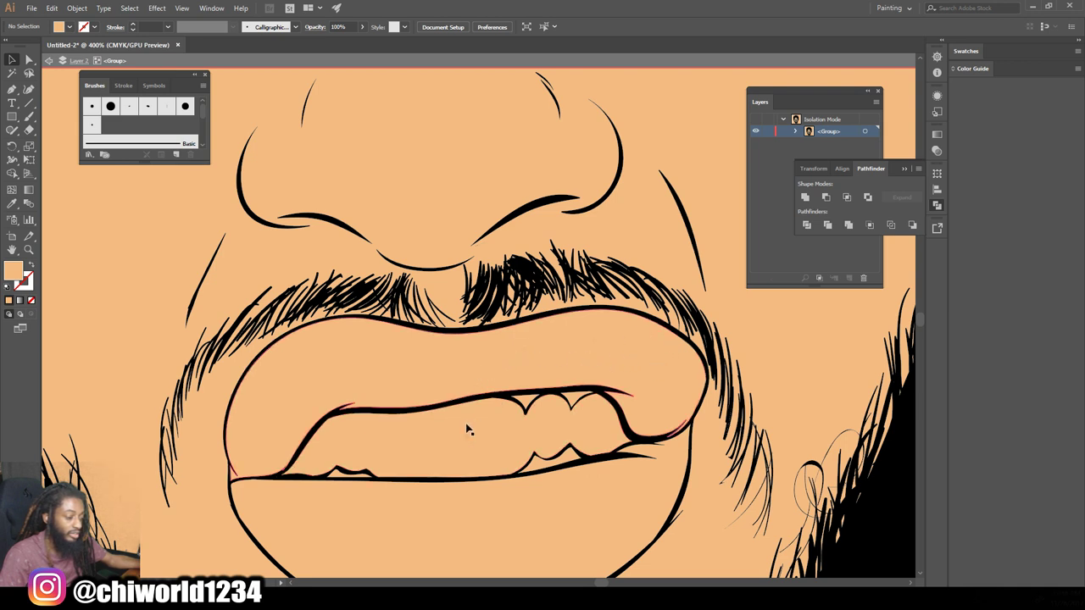
scroll(475, 550, "up", 6)
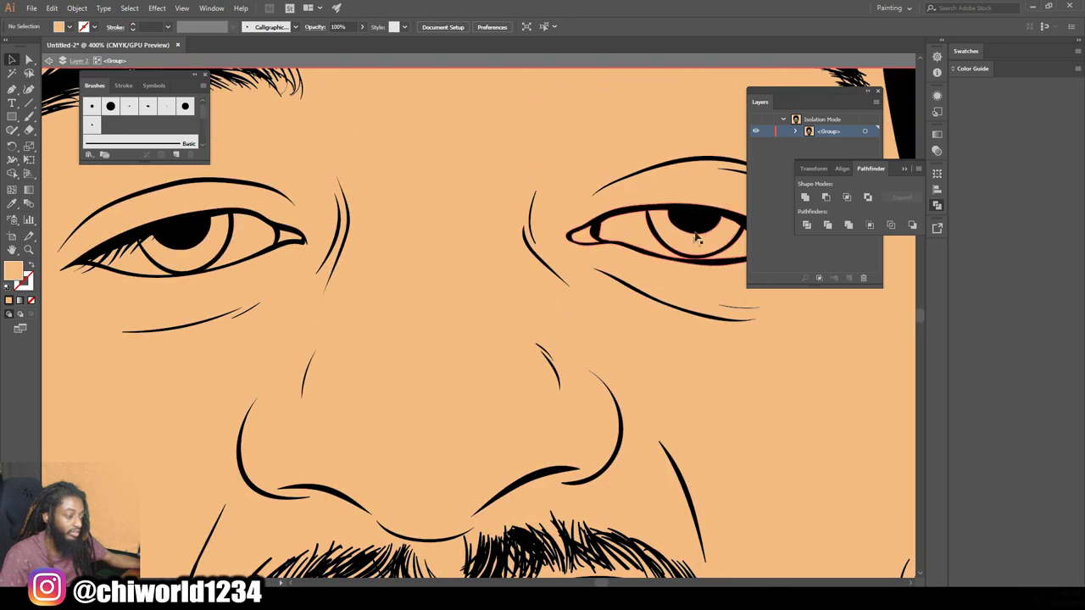
key("ctrl+1")
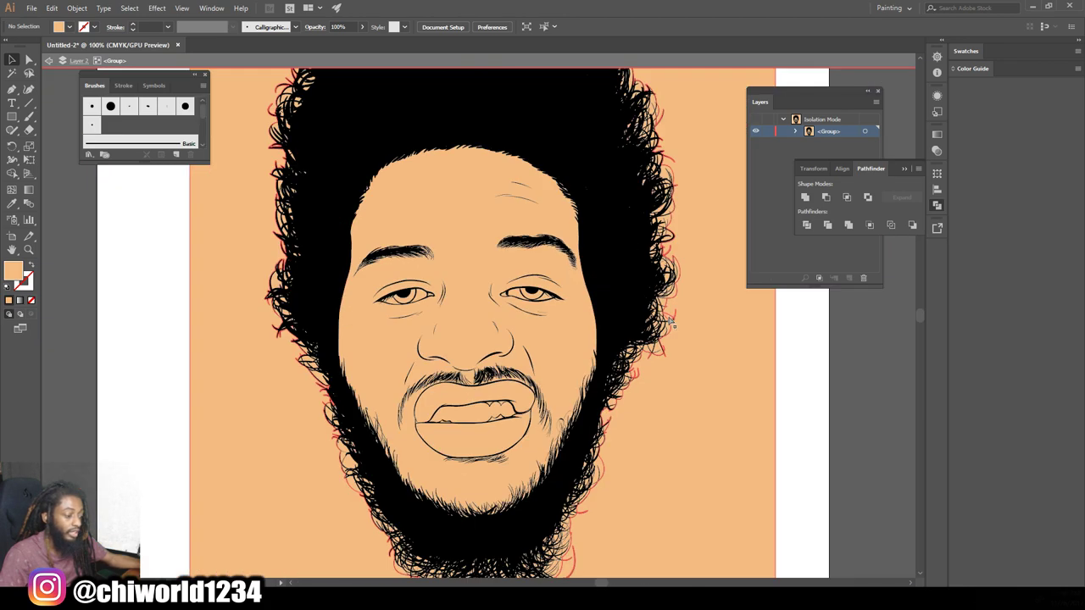
left_click(685, 356)
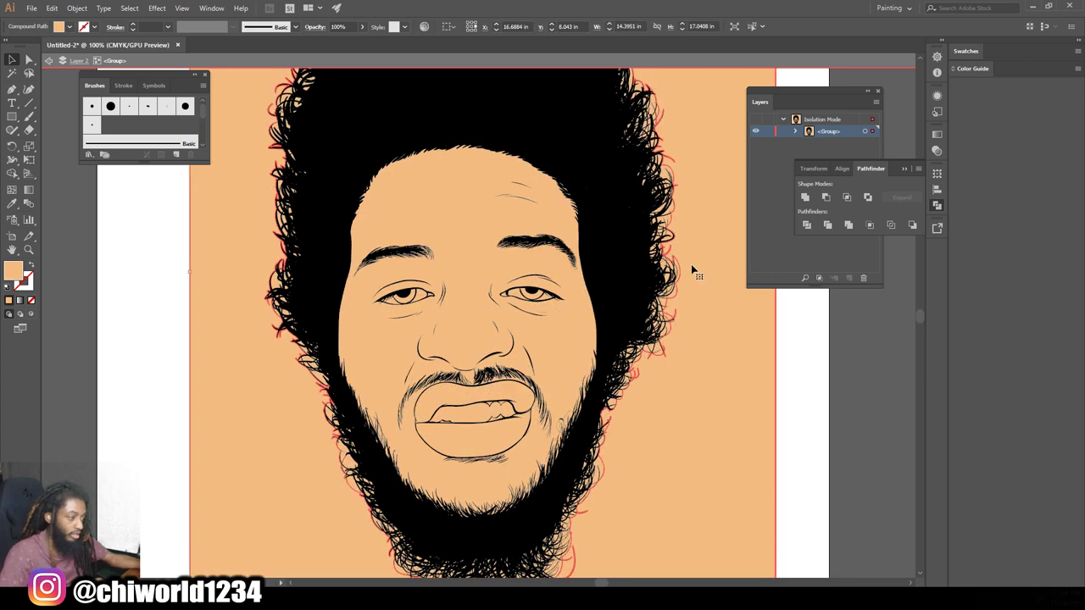
scroll(691, 267, "up", 3)
key("Delete")
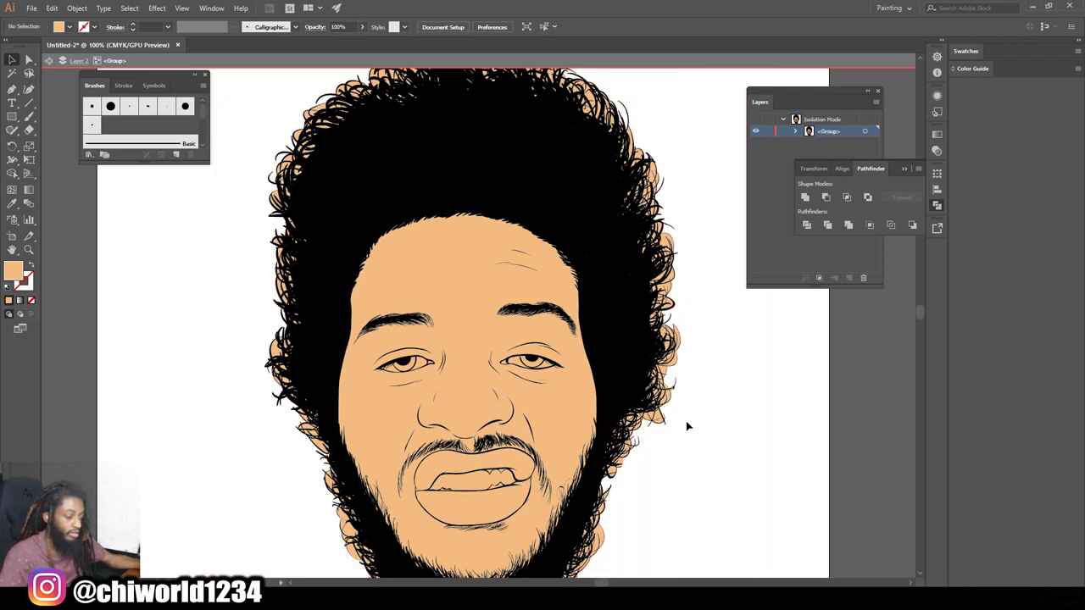
Step: Delete three leftover skin-tone patches between the outermost curls at the crown of the hair
key("ctrl+minus")
key("ctrl+plus")
key("ctrl+plus")
scroll(652, 423, "up", 6)
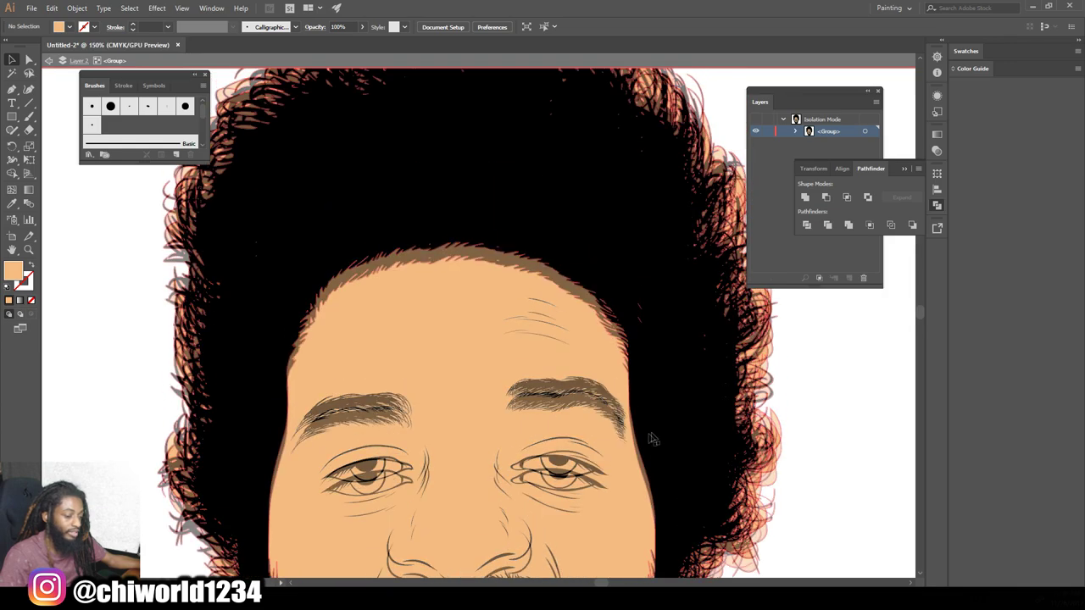
key("ctrl+plus")
key("ctrl+plus")
key("ctrl+plus")
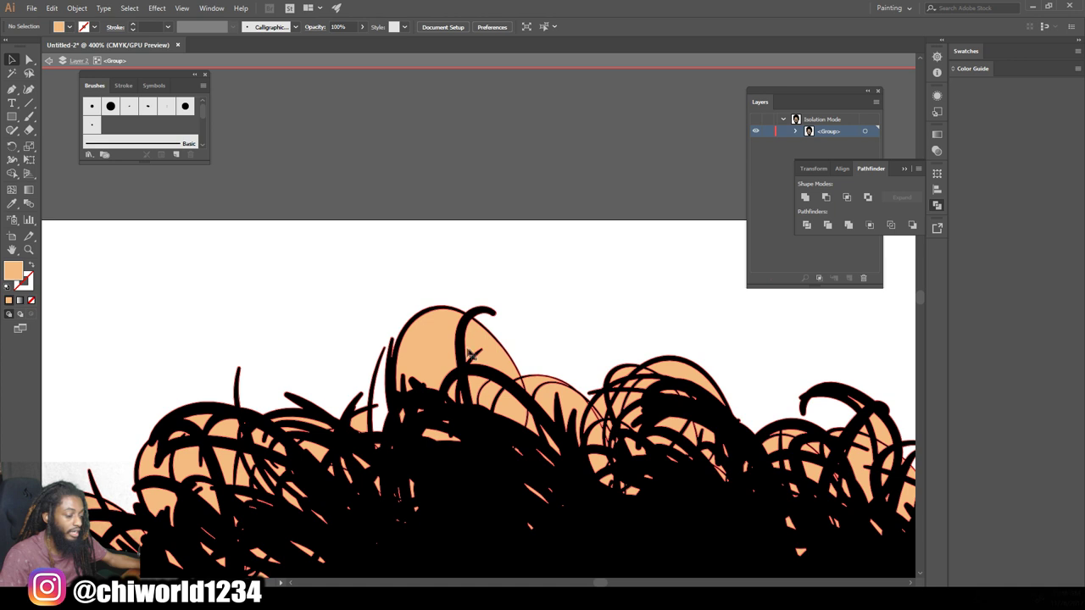
left_click(425, 346)
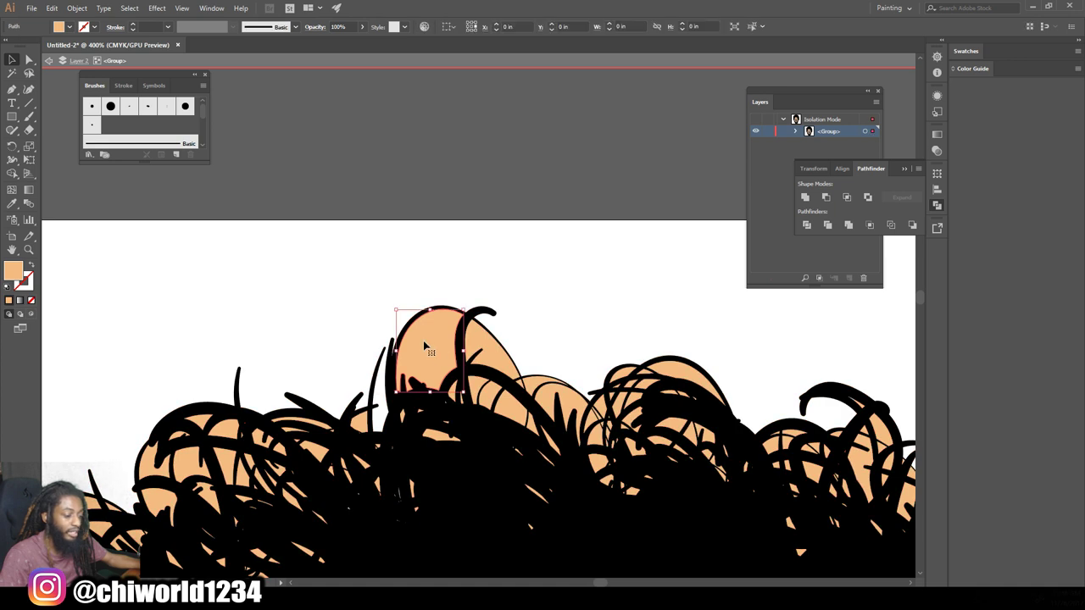
key("Delete")
left_click(498, 358)
key("Delete")
left_click(550, 402)
key("Delete")
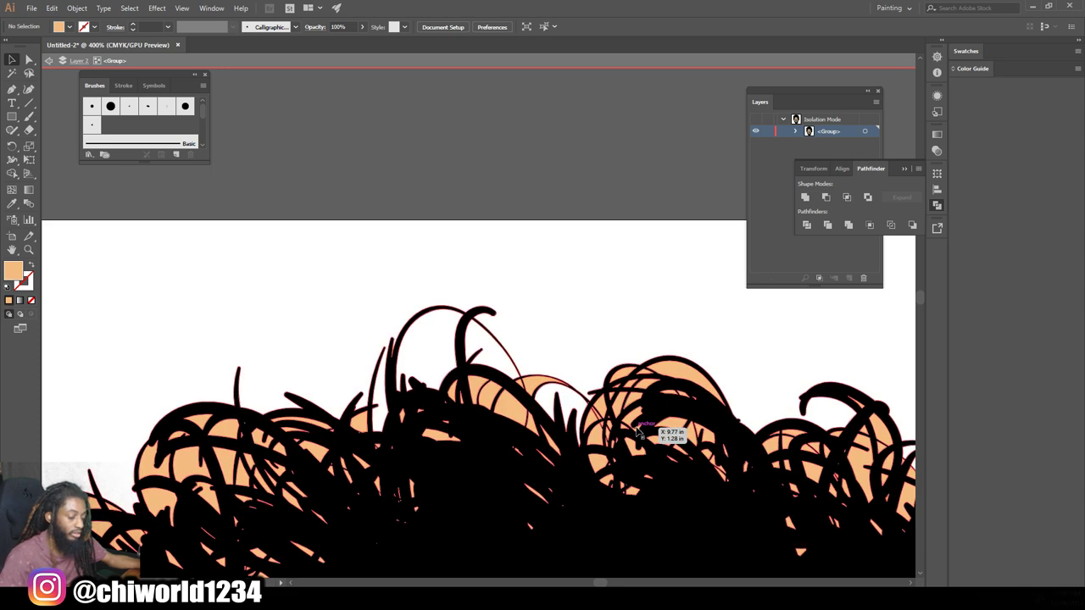
Step: Exit isolation mode to return to the full layer structure
key("ctrl+minus")
key("ctrl+minus")
key("ctrl+minus")
key("ctrl+minus")
key("ctrl+minus")
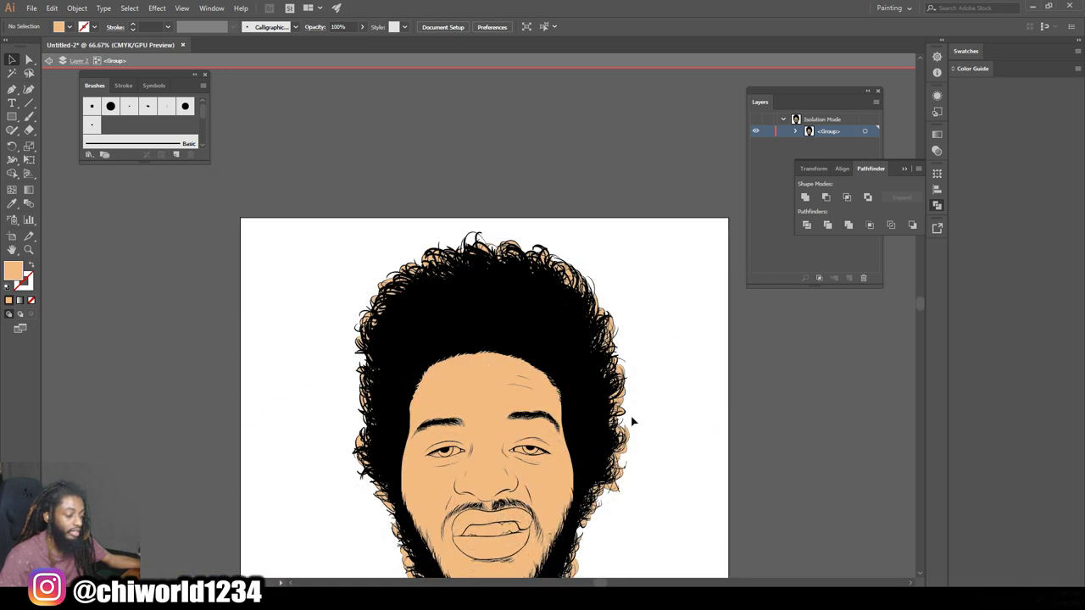
double_click(678, 285)
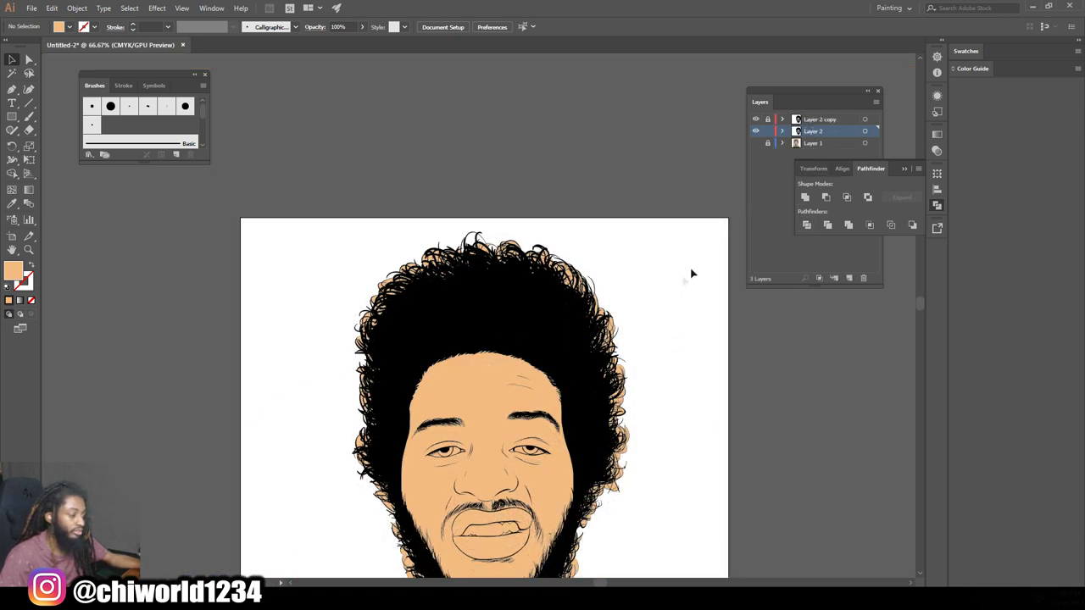
Step: Move the Layers panel clear of the Pathfinder panel and expand Layer 2 and its merged group to list the individual paths
left_click_drag(815, 93, 794, 359)
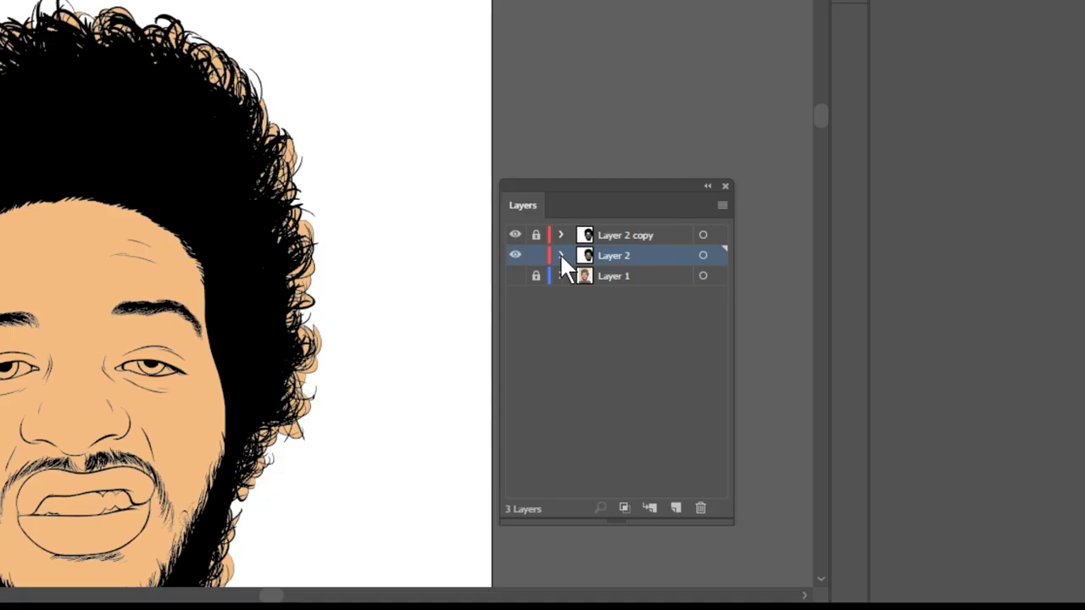
left_click(768, 386)
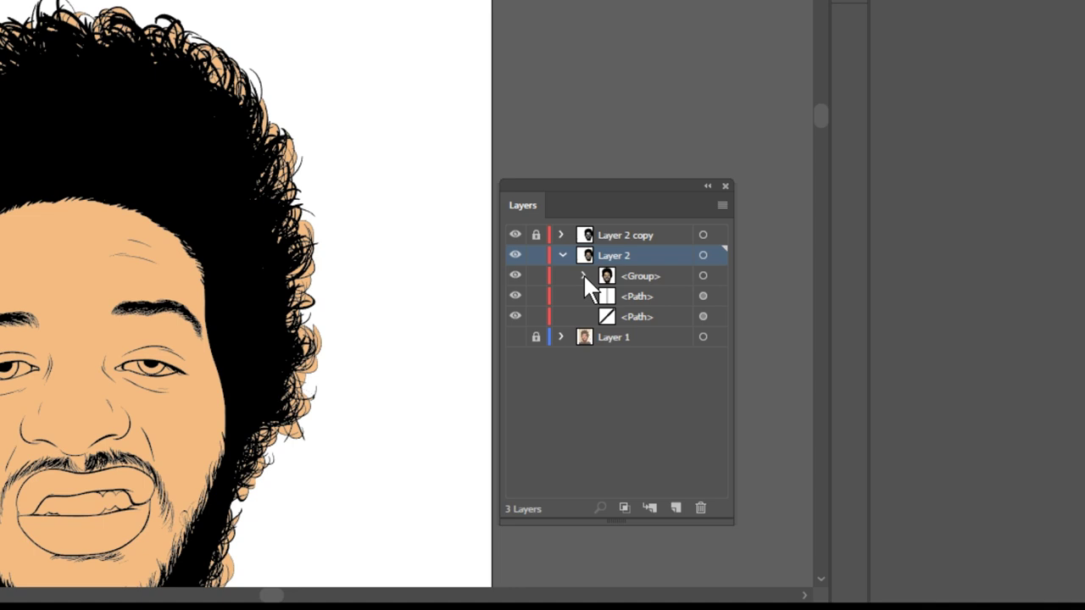
left_click(584, 276)
scroll(591, 327, "down", 3)
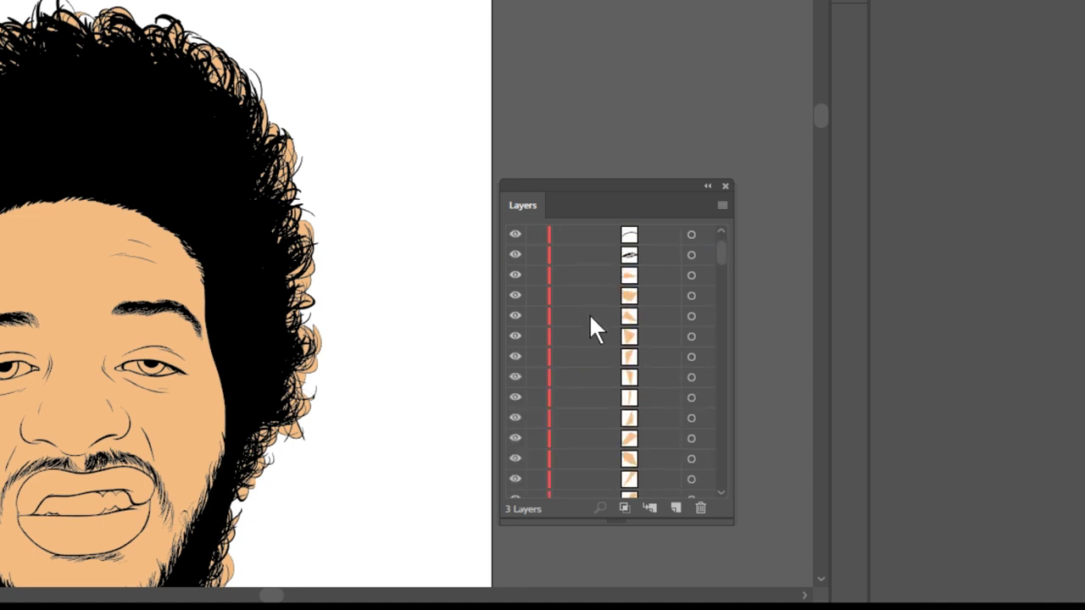
scroll(590, 292, "up", 2)
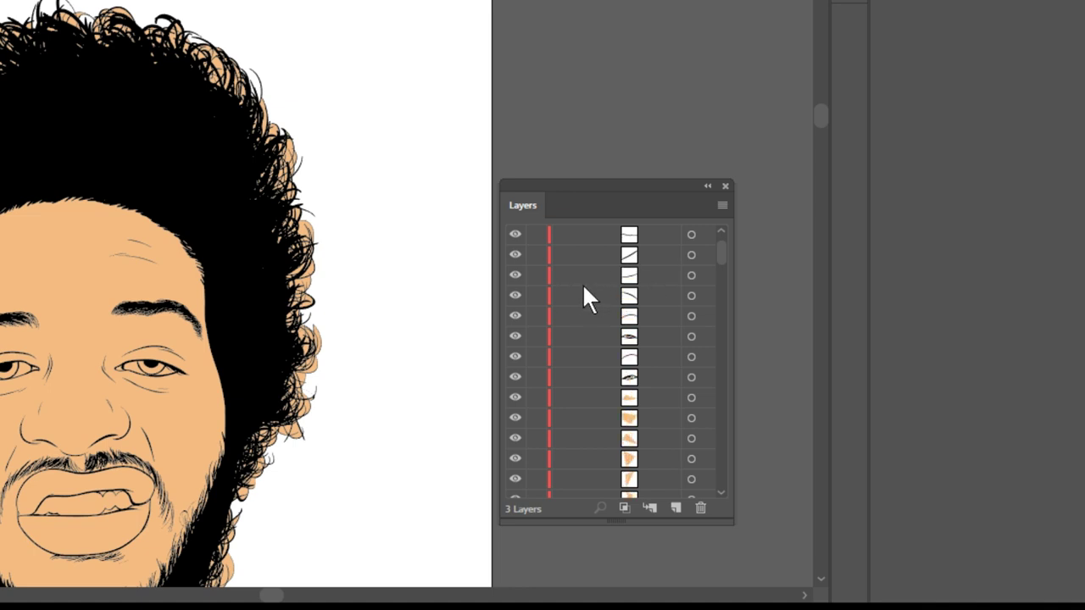
Step: Lock the black line-art paths inside Layer 2's group, leaving Layer 2 itself unlocked, and collapse the layer
left_click(536, 378)
left_click_drag(537, 381, 538, 315)
scroll(557, 393, "down", 3)
scroll(564, 371, "up", 4)
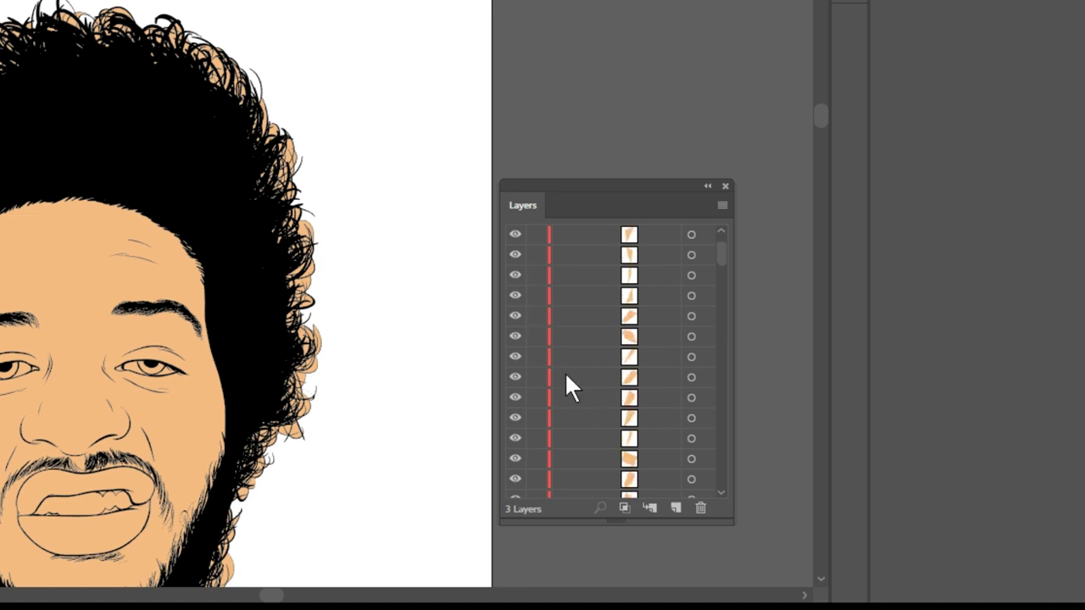
left_click_drag(535, 373, 547, 280)
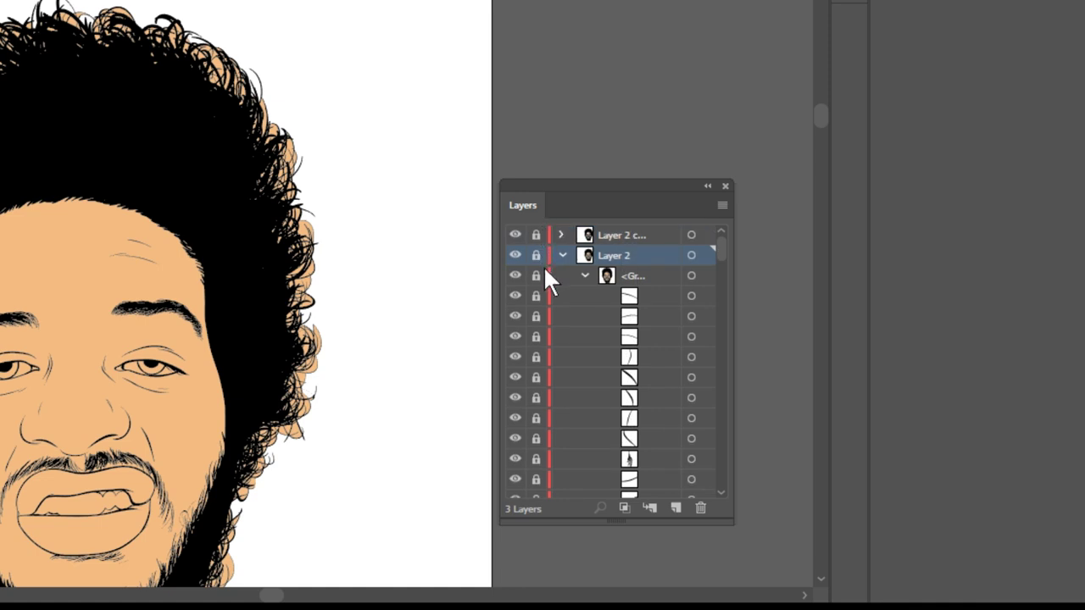
left_click(536, 254)
left_click(562, 254)
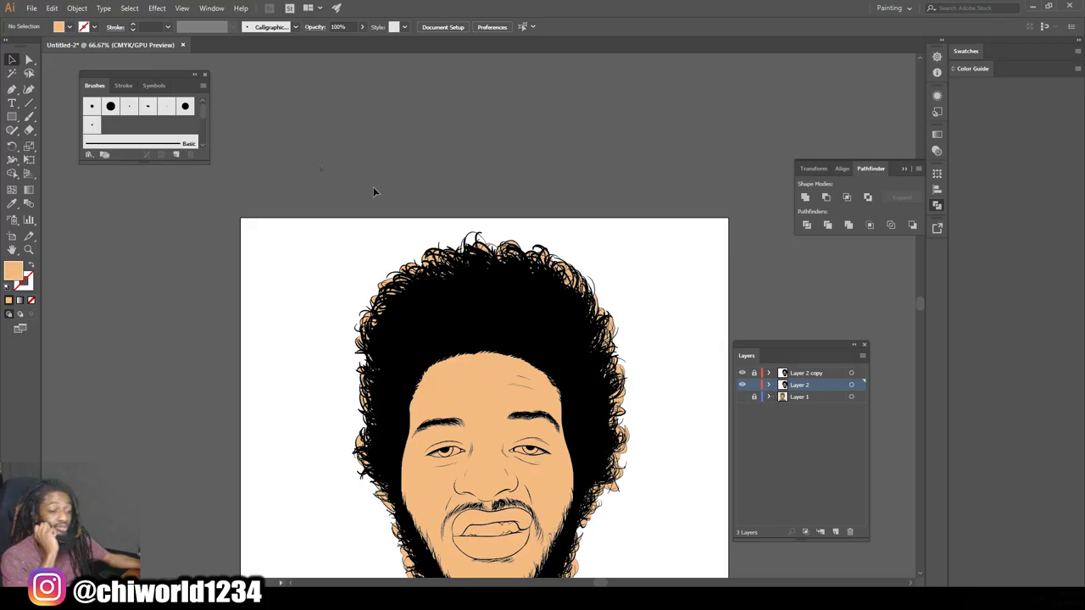
Step: Select the skin-tone patches among the curls along the top of the hair with the Direct Selection tool and delete them
left_click(29, 60)
left_click_drag(407, 198, 579, 303)
left_click_drag(598, 305, 598, 305)
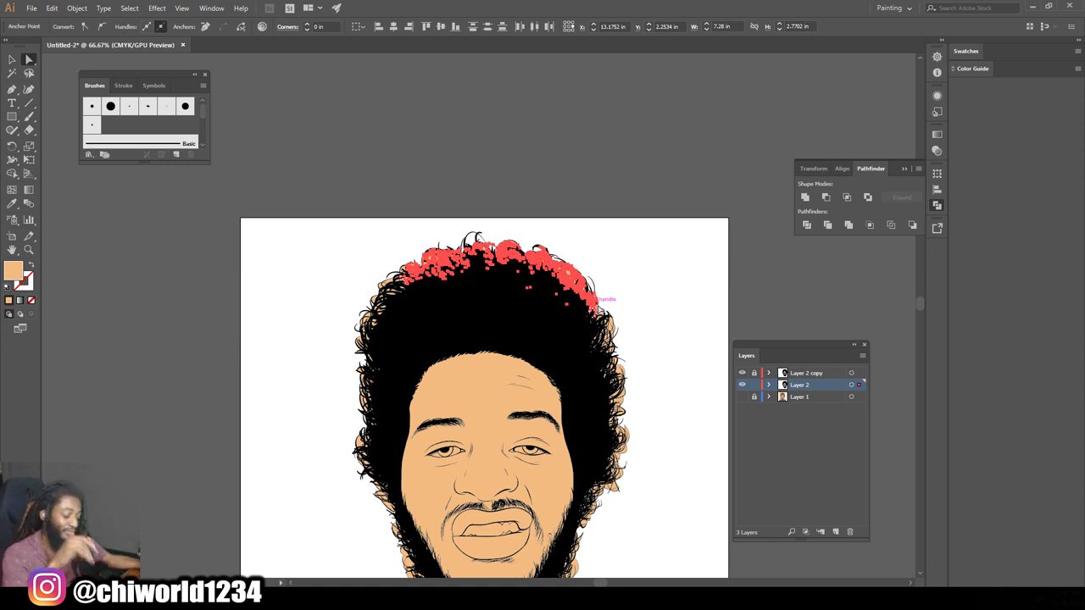
scroll(599, 305, "up", 2)
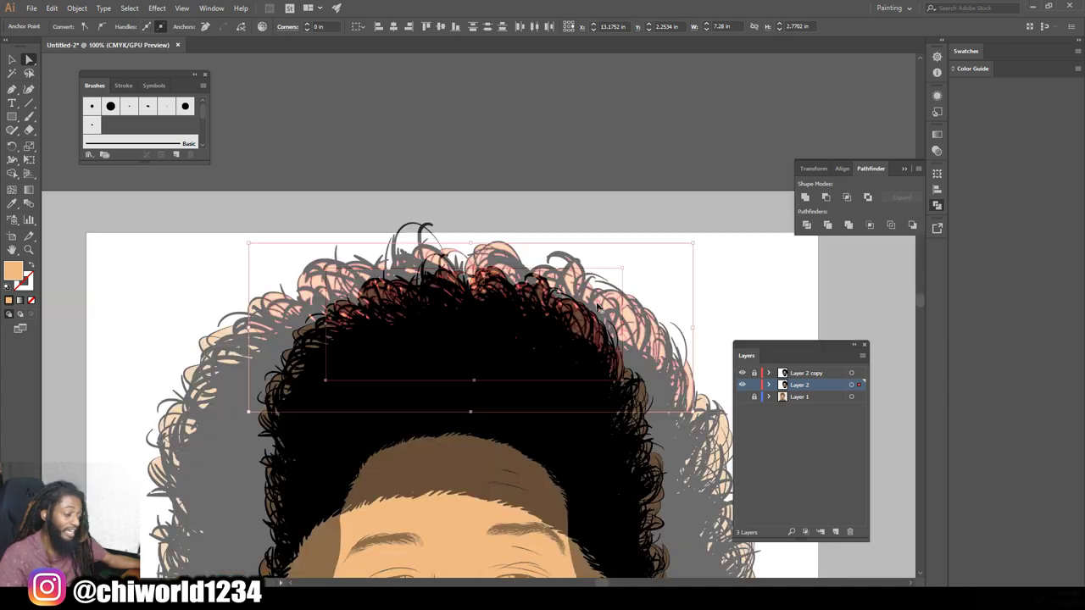
key("Delete")
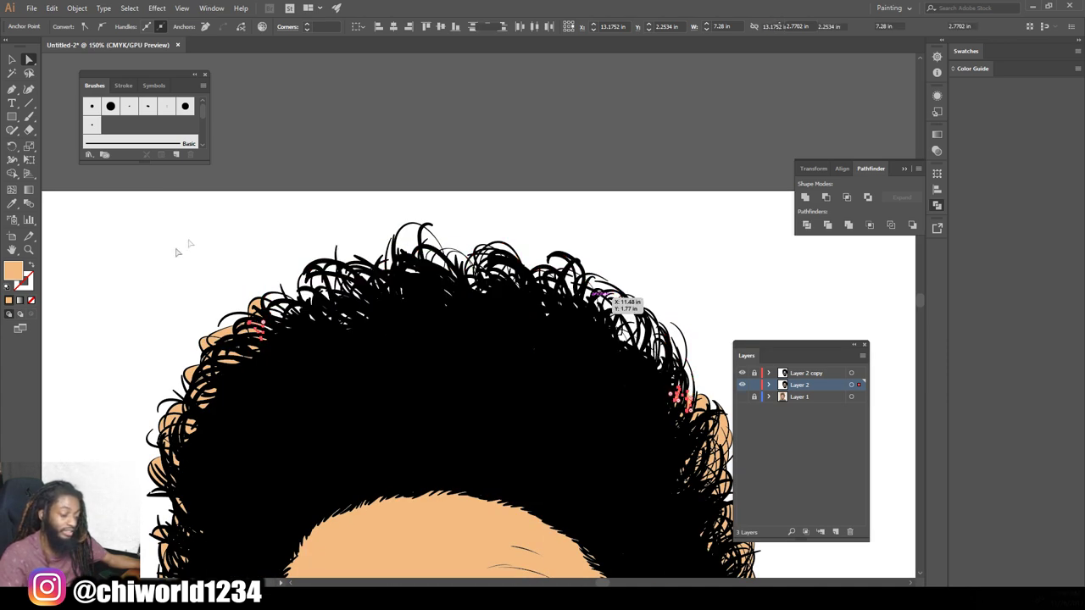
Step: Clear the skin-tone patches from the curls along the upper left and upper right edges of the hair
scroll(166, 289, "down", 2)
left_click_drag(121, 321, 252, 368)
left_click_drag(135, 221, 382, 333)
left_click(382, 333)
scroll(456, 276, "down", 2)
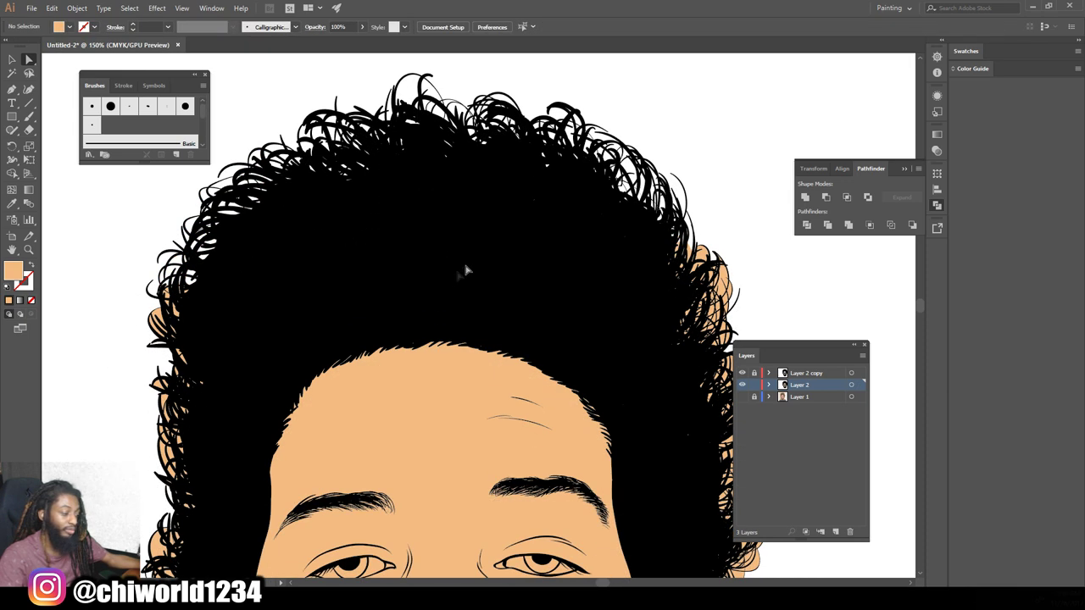
left_click_drag(661, 167, 818, 424)
left_click_drag(629, 161, 751, 296)
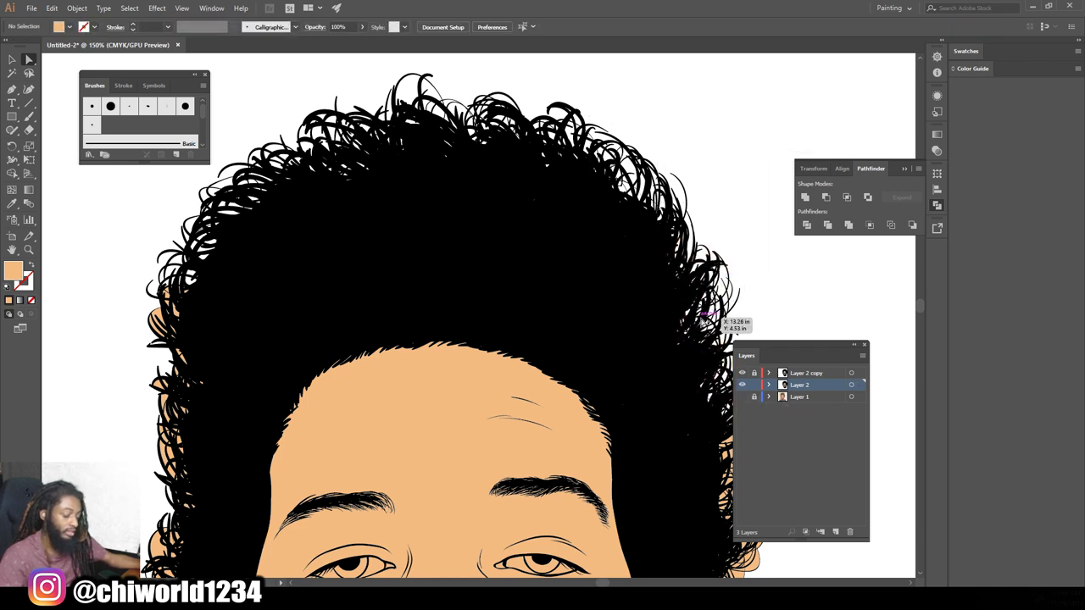
Step: Delete the remaining skin-tone patches along the right and left sides of the hair down to ear level
key("ctrl+0")
left_click_drag(581, 272, 573, 250)
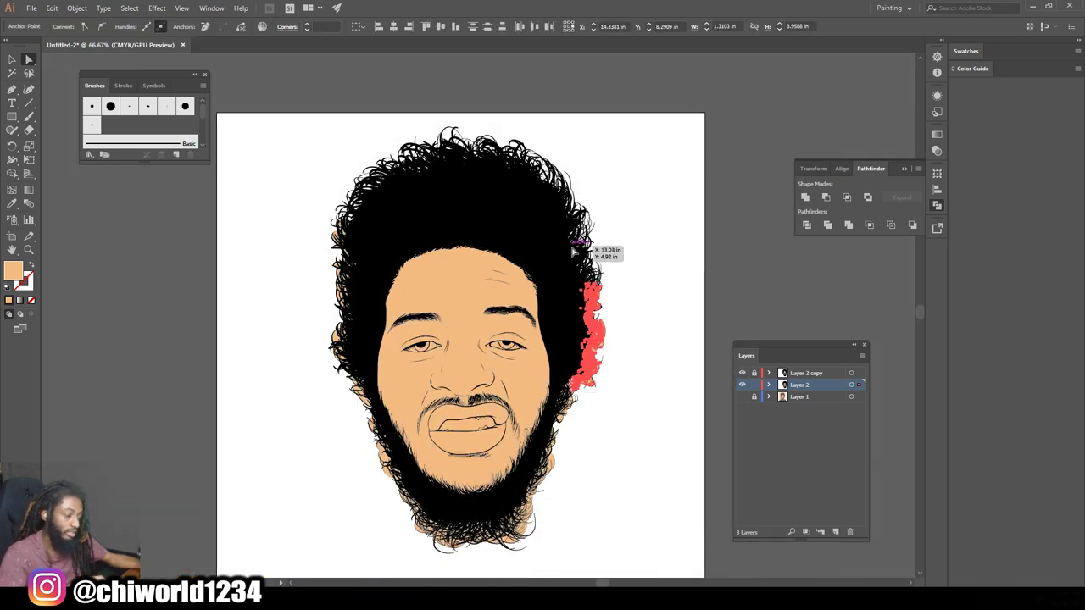
key("Delete")
left_click_drag(311, 415, 375, 163)
key("Delete")
Step: Delete the skin-tone patches along the beard's left edge and in the curls beneath the chin
scroll(348, 359, "down", 3)
left_click_drag(353, 395, 379, 302)
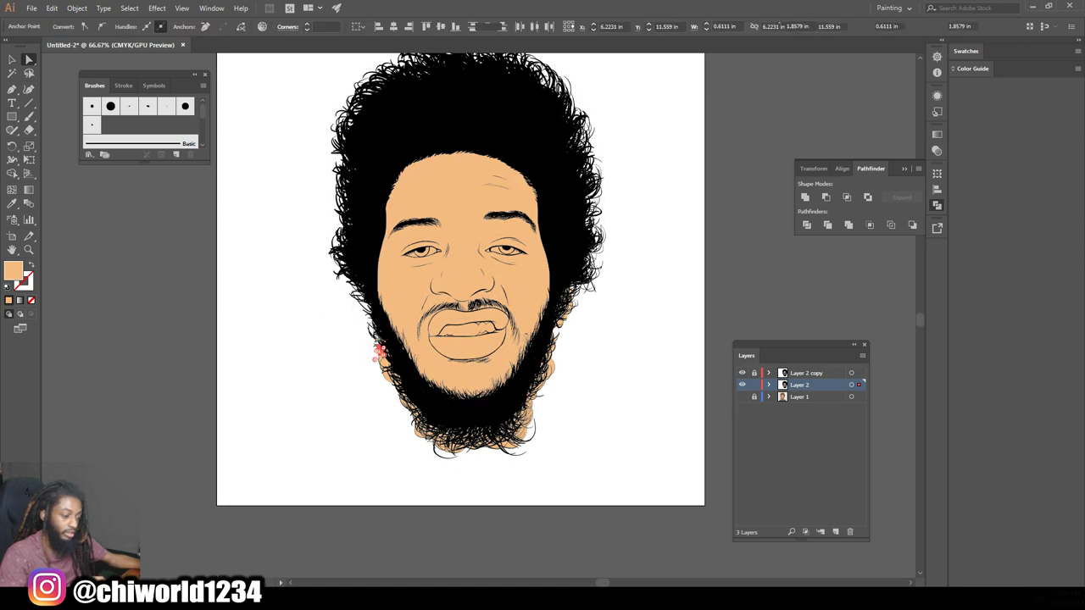
left_click_drag(392, 347, 391, 346)
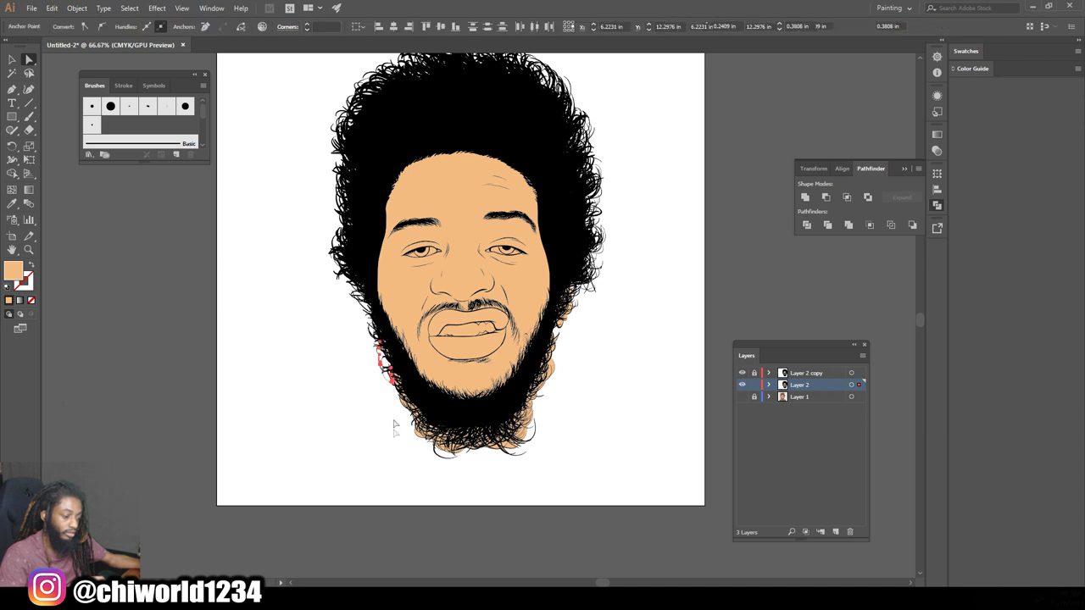
key("Delete")
left_click_drag(409, 453, 571, 419)
key("Delete")
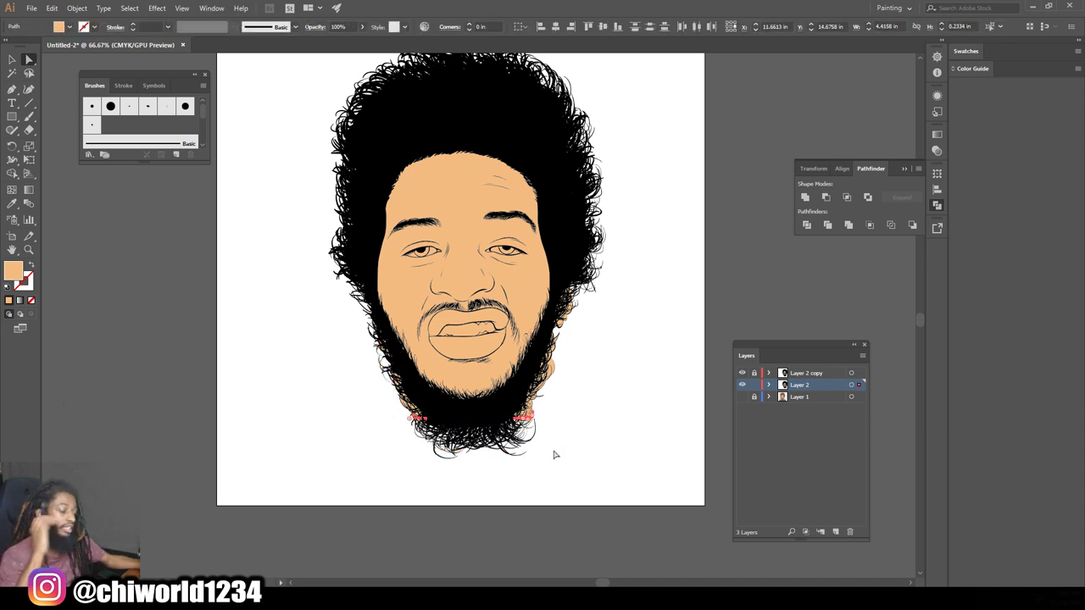
Step: Remove the skin-tone patches at the lower right and lower left corners of the beard
key("ctrl+plus")
key("ctrl+plus")
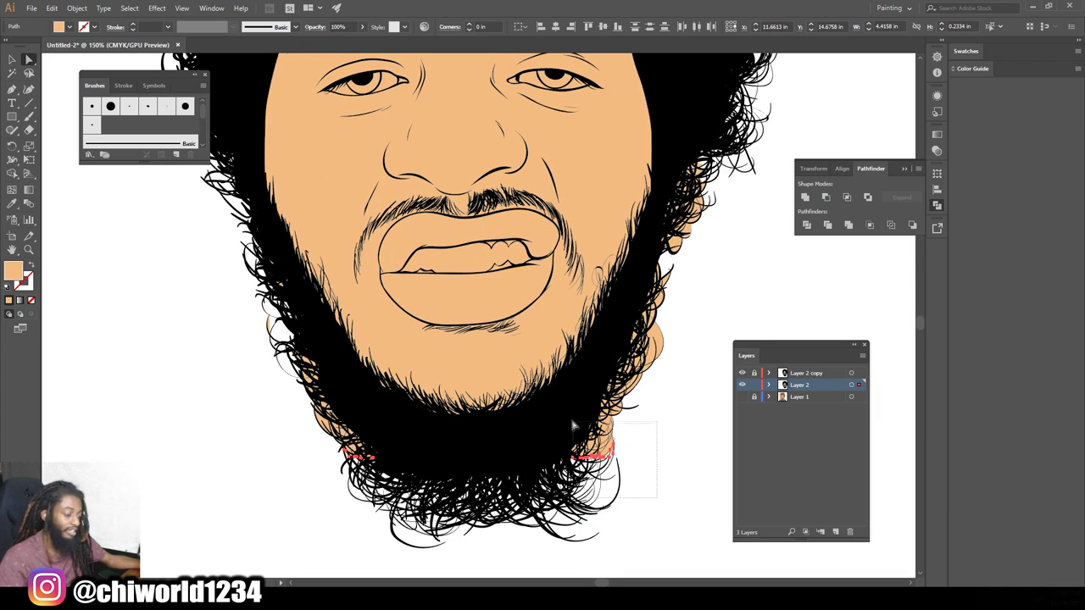
left_click_drag(566, 410, 566, 410)
key("Delete")
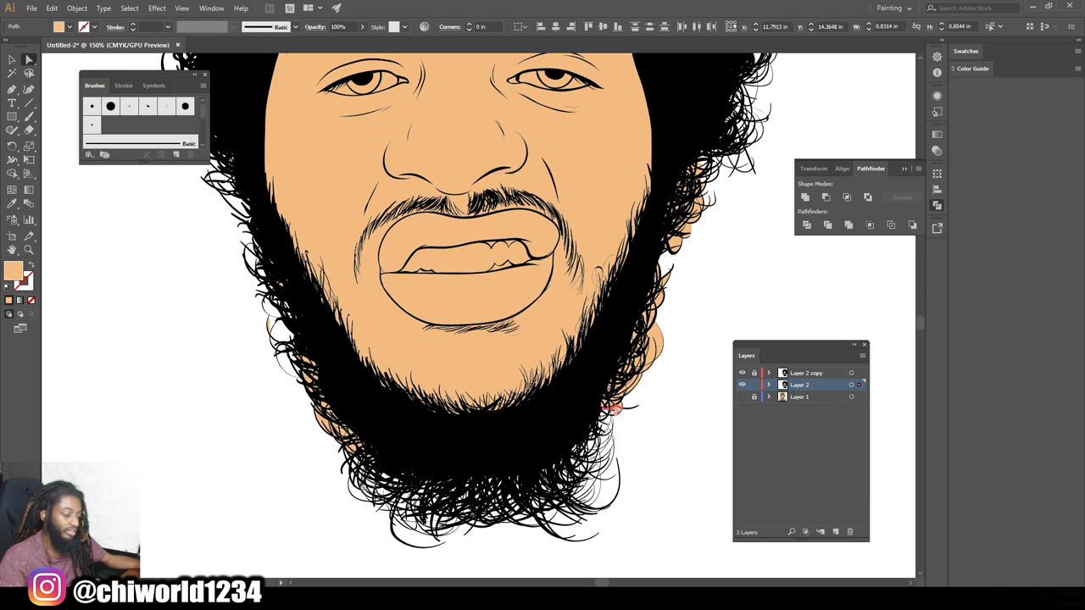
left_click_drag(273, 450, 327, 348)
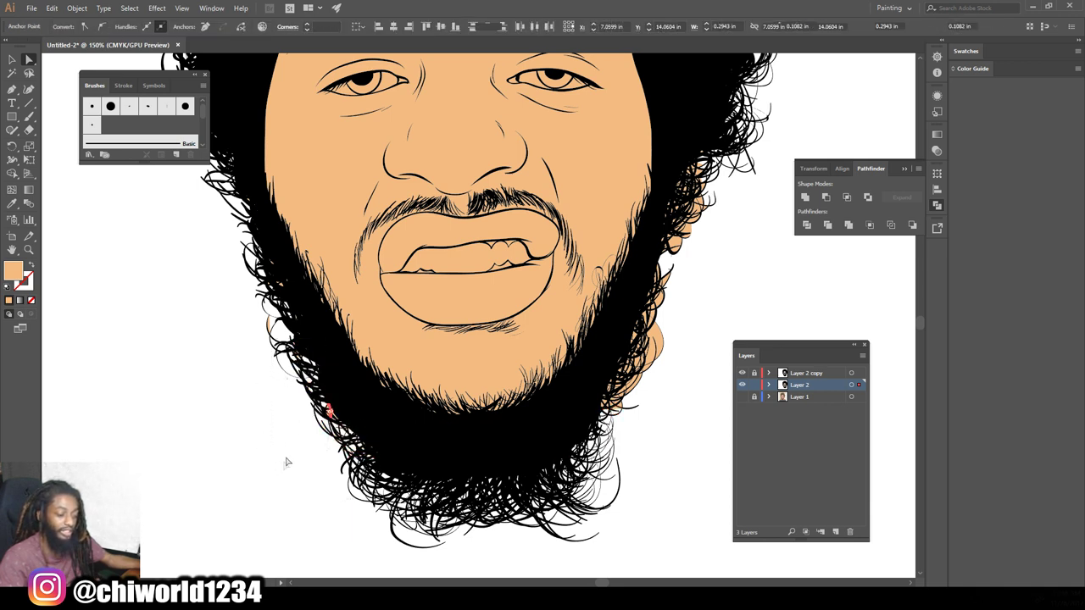
Step: Clean out the small skin-tone remnants among the curls along the left jaw side of the beard
left_click(259, 379)
scroll(260, 379, "up", 2)
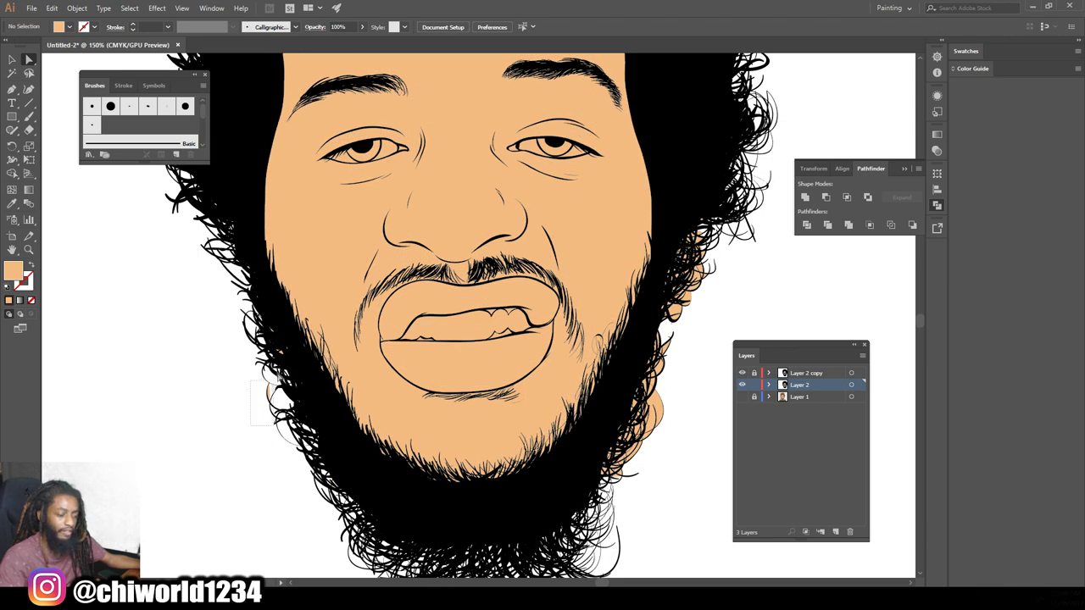
left_click_drag(303, 357, 287, 367)
key("Delete")
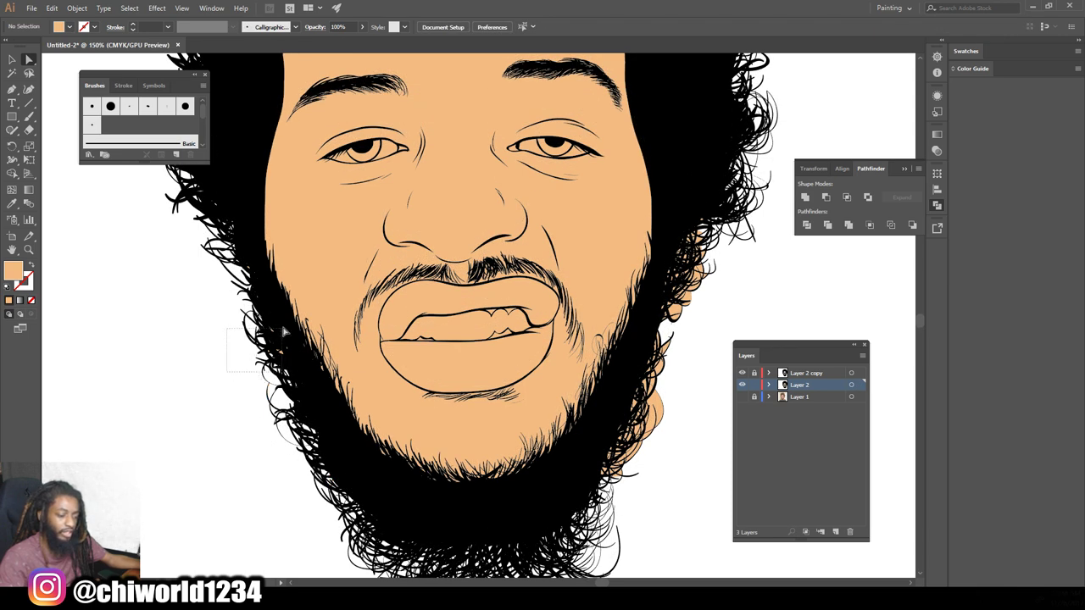
left_click_drag(294, 329, 293, 327)
left_click_drag(239, 418, 309, 379)
left_click_drag(263, 262, 261, 230)
Step: Delete the skin-tone patches along the right jaw side of the beard, from the lower curls up to the hair
left_click(665, 505)
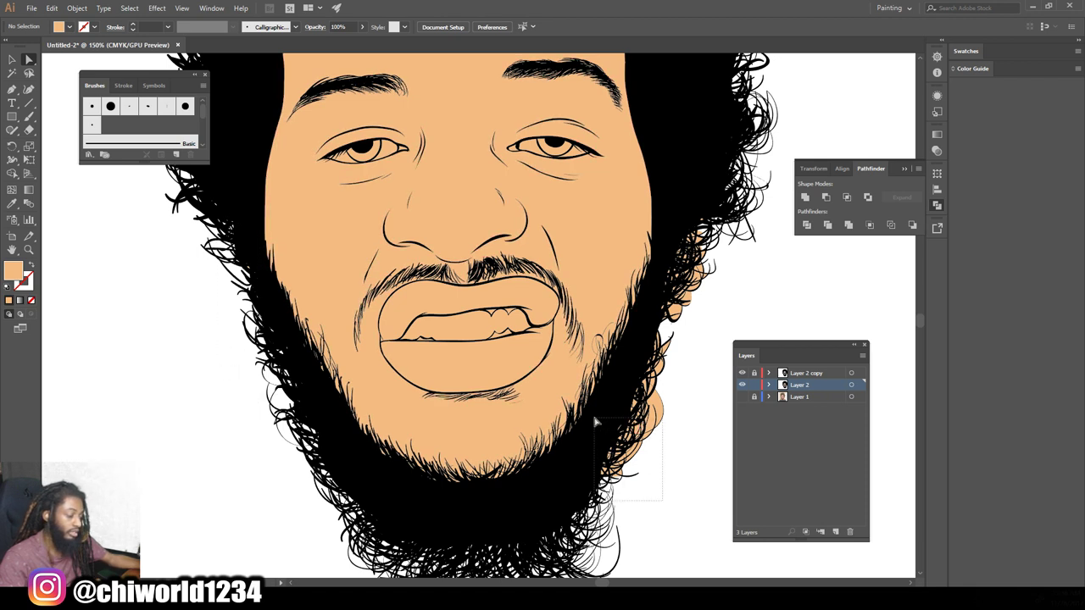
left_click_drag(594, 418, 594, 418)
key("Delete")
left_click_drag(686, 441, 636, 351)
key("Delete")
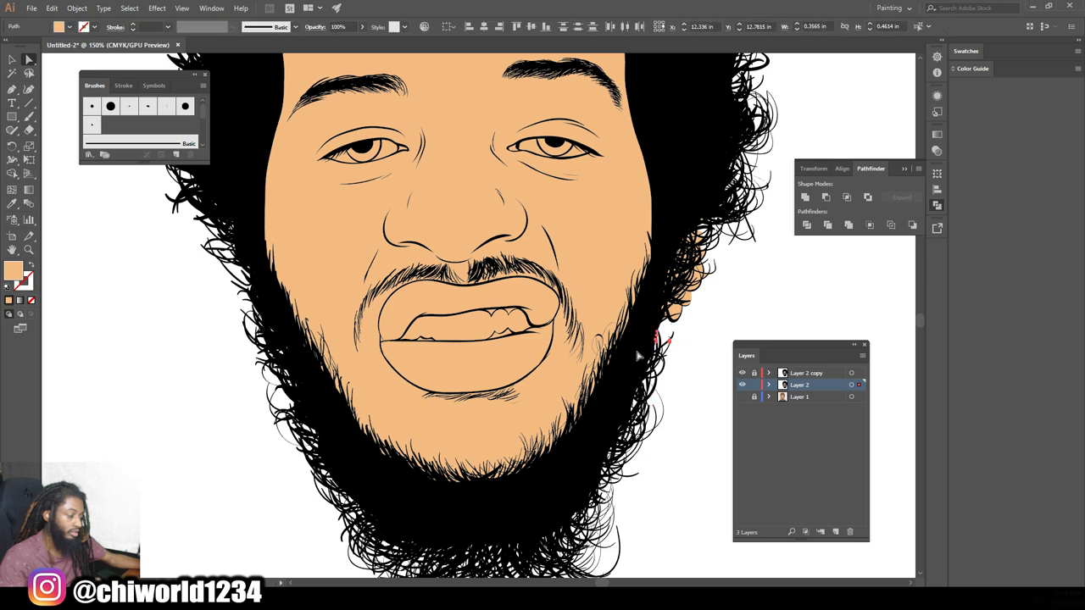
left_click_drag(695, 368, 648, 302)
key("Delete")
left_click_drag(721, 320, 677, 274)
left_click_drag(660, 216, 663, 200)
key("Delete")
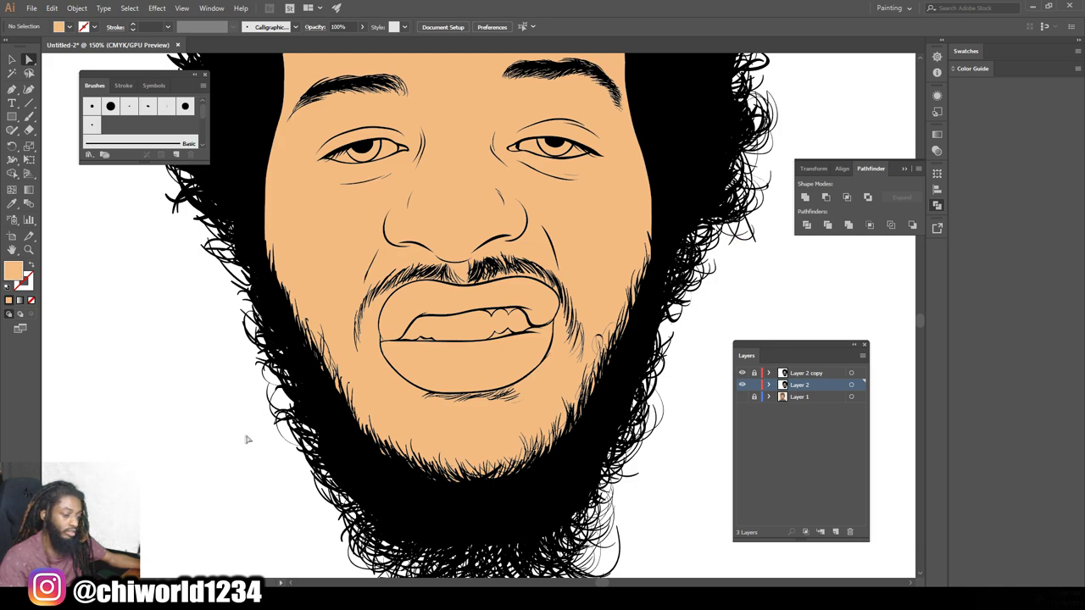
Step: Check the outer hair around the head and delete the small stray shape inside the hair beside the forehead on Layer 2
key("ctrl+0")
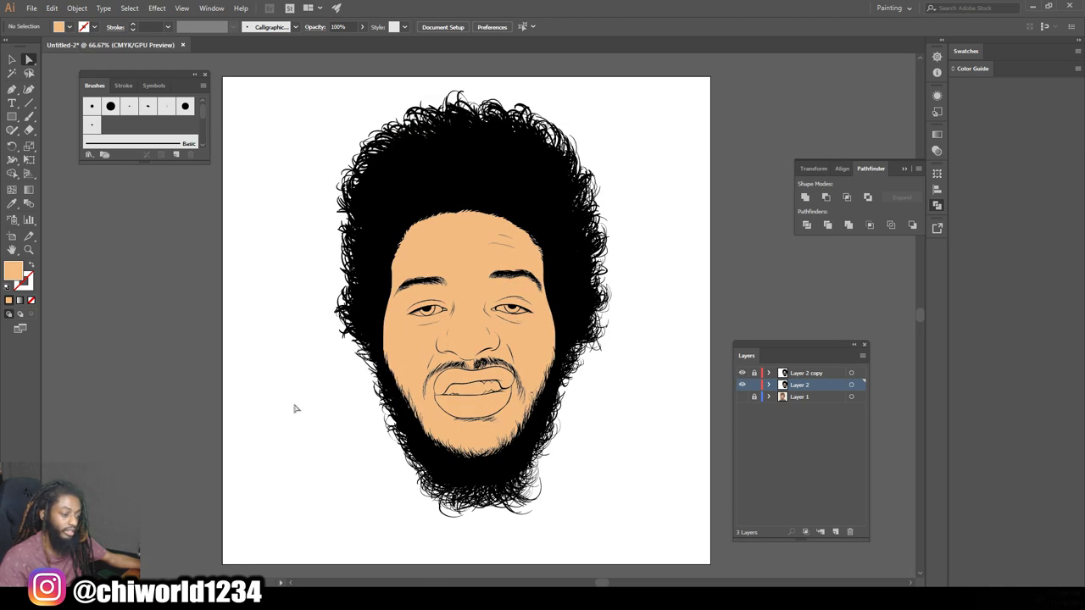
left_click_drag(356, 300, 375, 286)
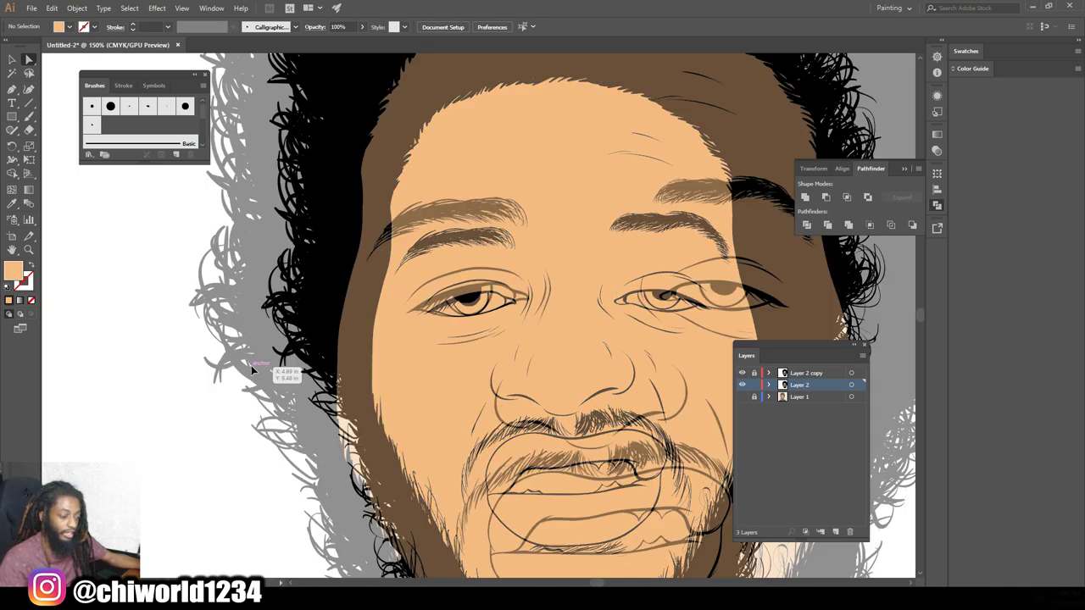
scroll(250, 371, "up", 10)
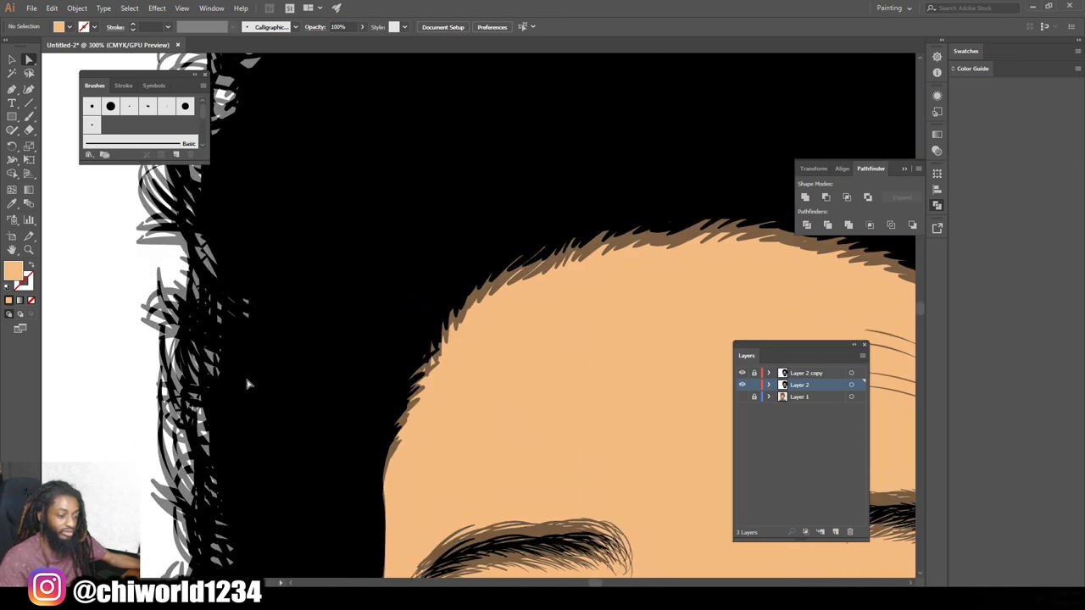
scroll(245, 392, "up", 10)
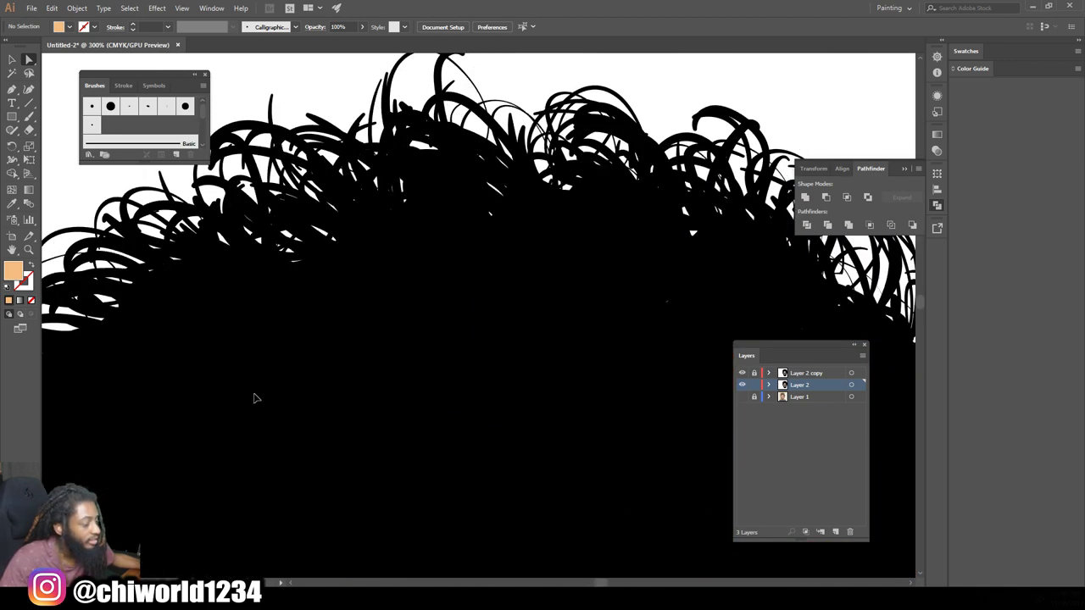
scroll(254, 398, "down", 2)
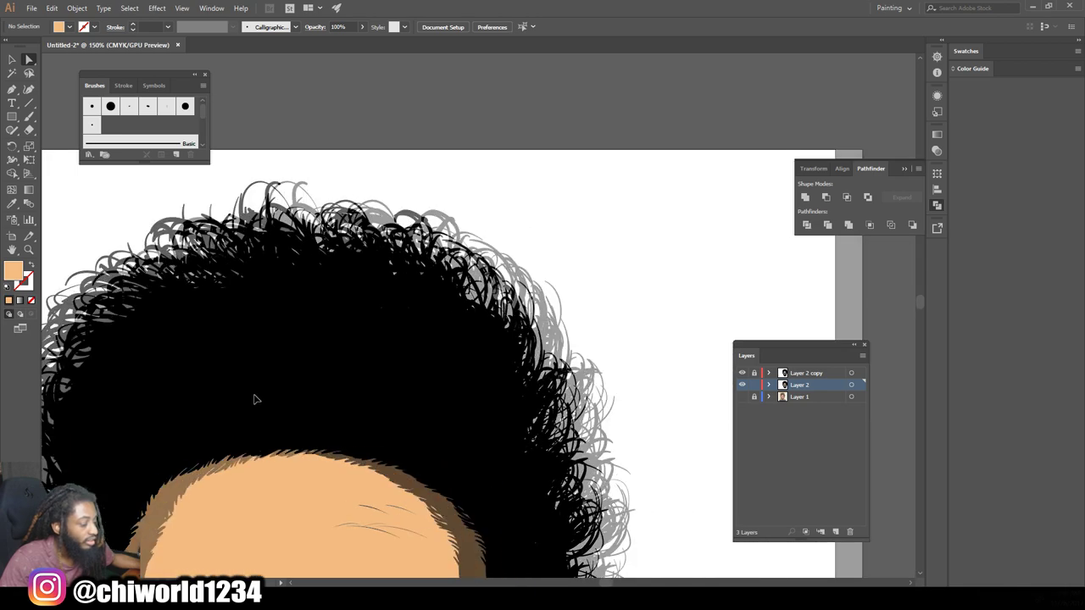
left_click_drag(400, 187, 625, 443)
scroll(591, 462, "down", 2)
scroll(591, 462, "up", 2)
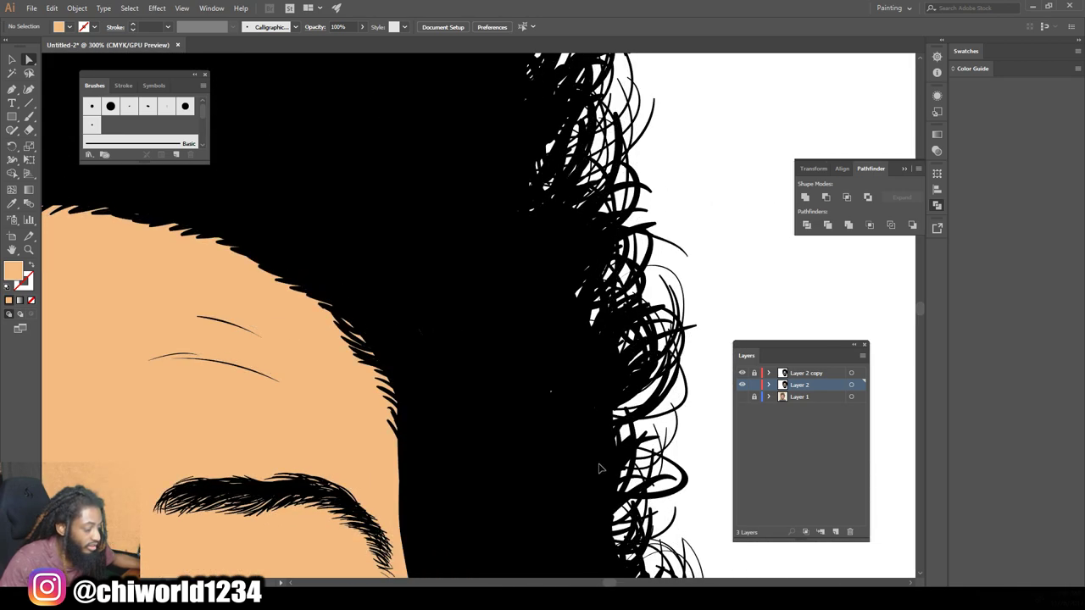
left_click_drag(554, 405, 572, 376)
key("Delete")
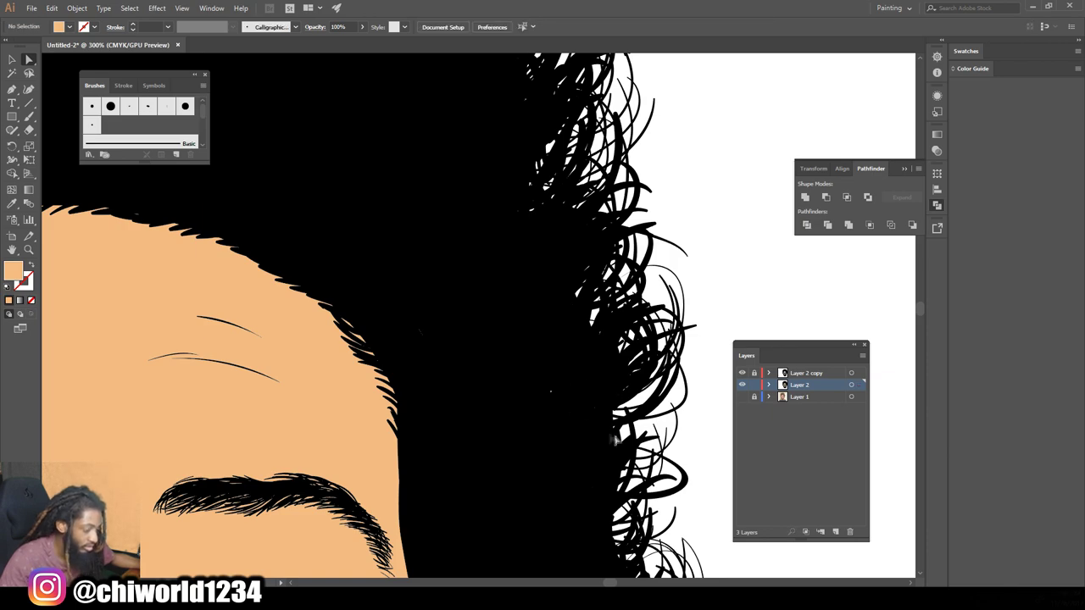
Step: Isolate the Layer 2 group that contains the teeth and lip shapes so its parts can be edited individually
scroll(627, 442, "down", 5)
scroll(526, 468, "up", 5)
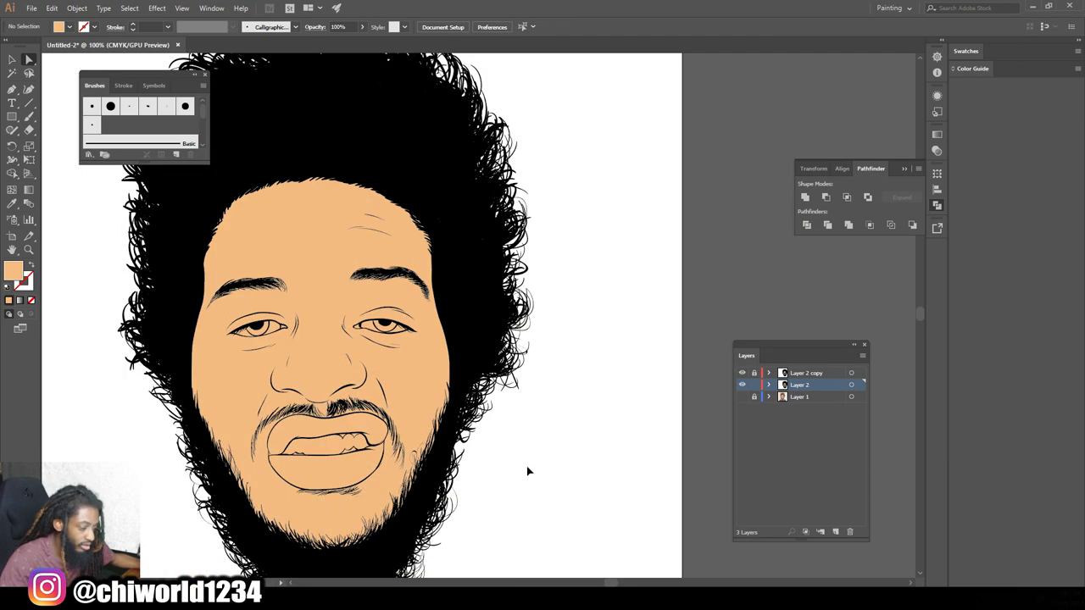
scroll(521, 464, "down", 5)
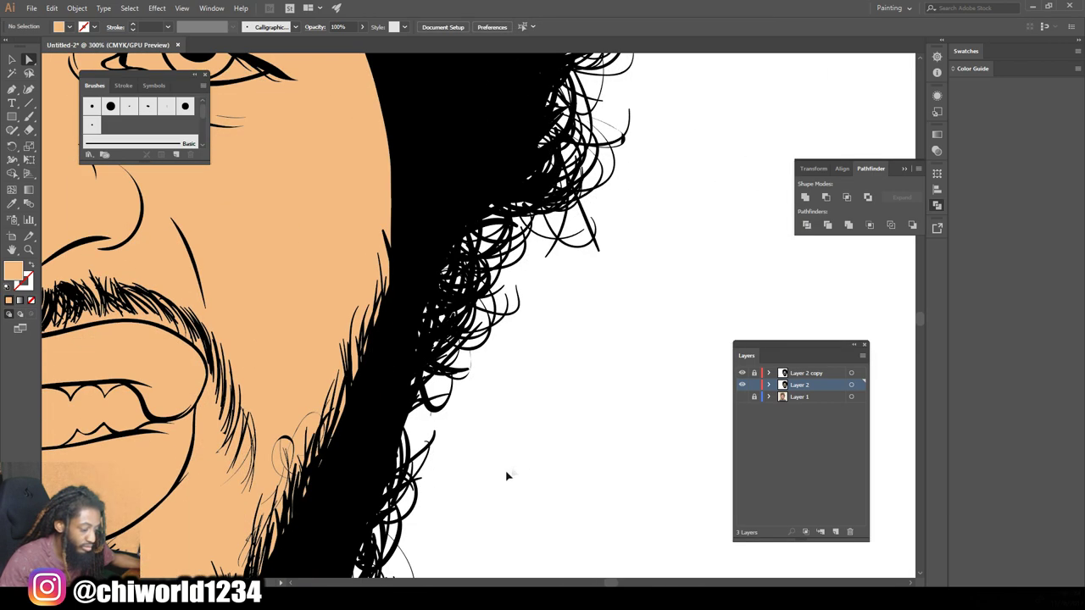
scroll(506, 475, "left", 3)
scroll(500, 480, "down", 5)
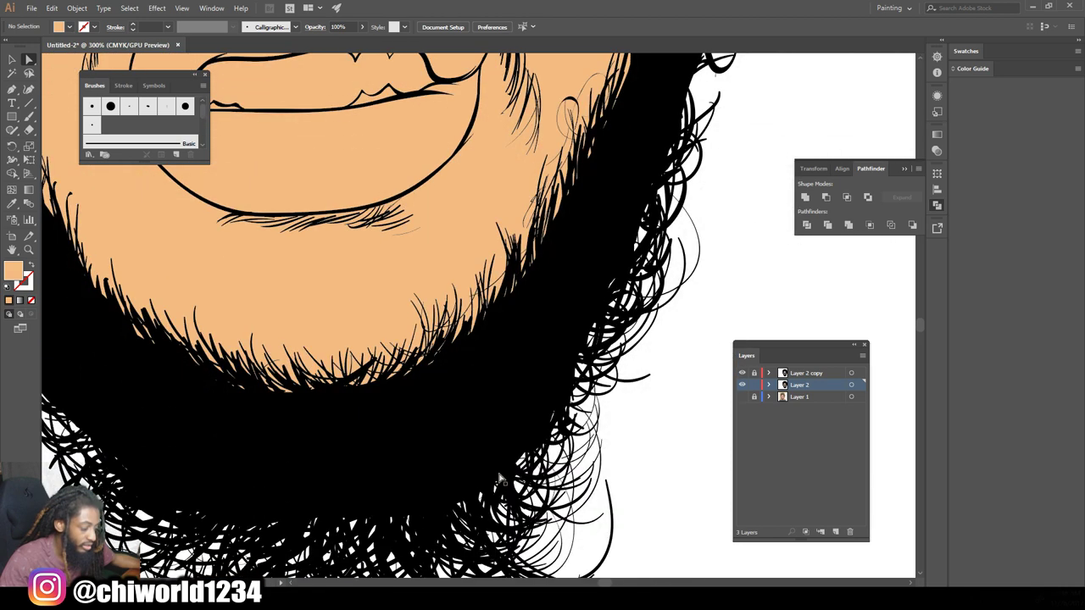
scroll(382, 432, "left", 3)
scroll(288, 392, "up", 5)
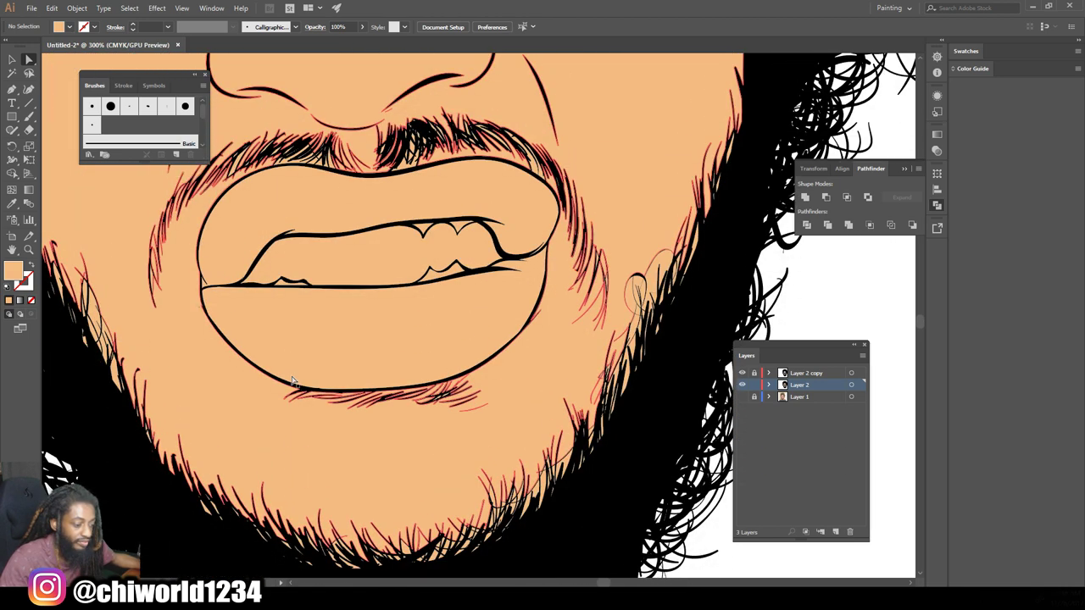
left_click(351, 258)
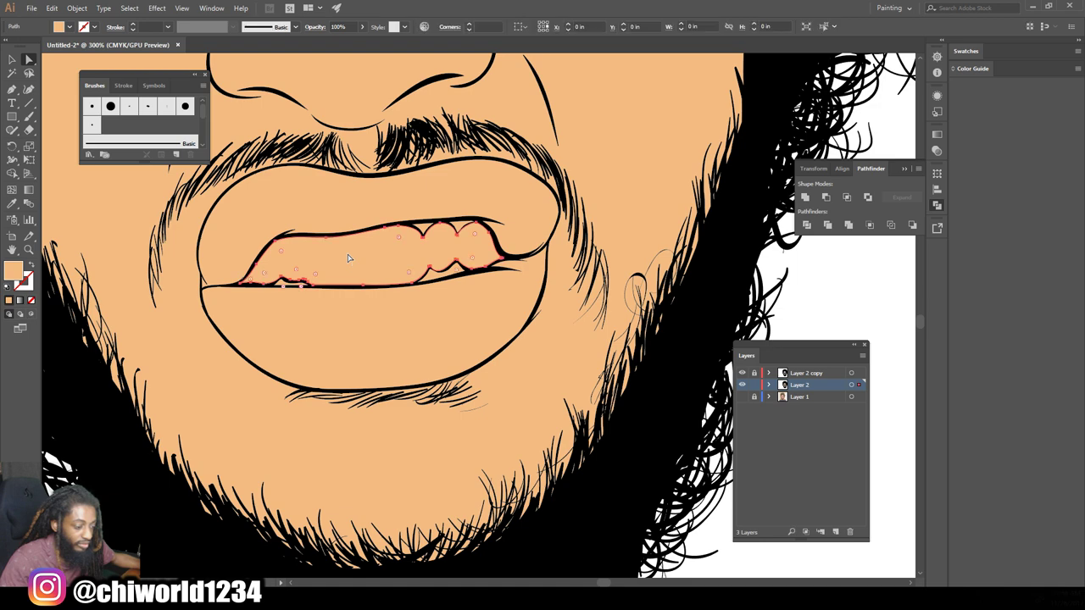
left_click(814, 276)
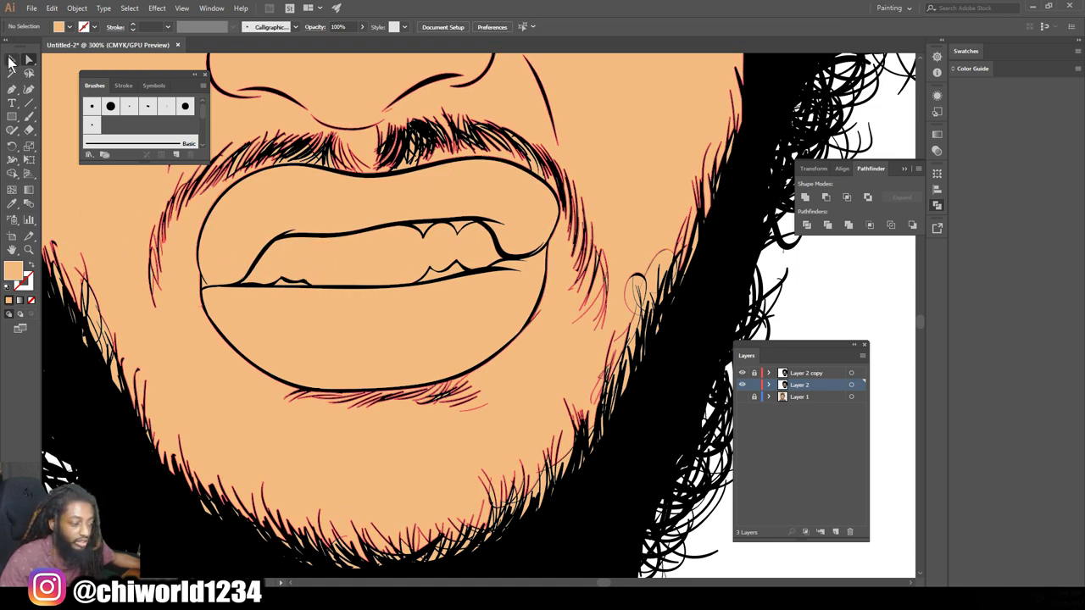
left_click(11, 62)
left_click(341, 259)
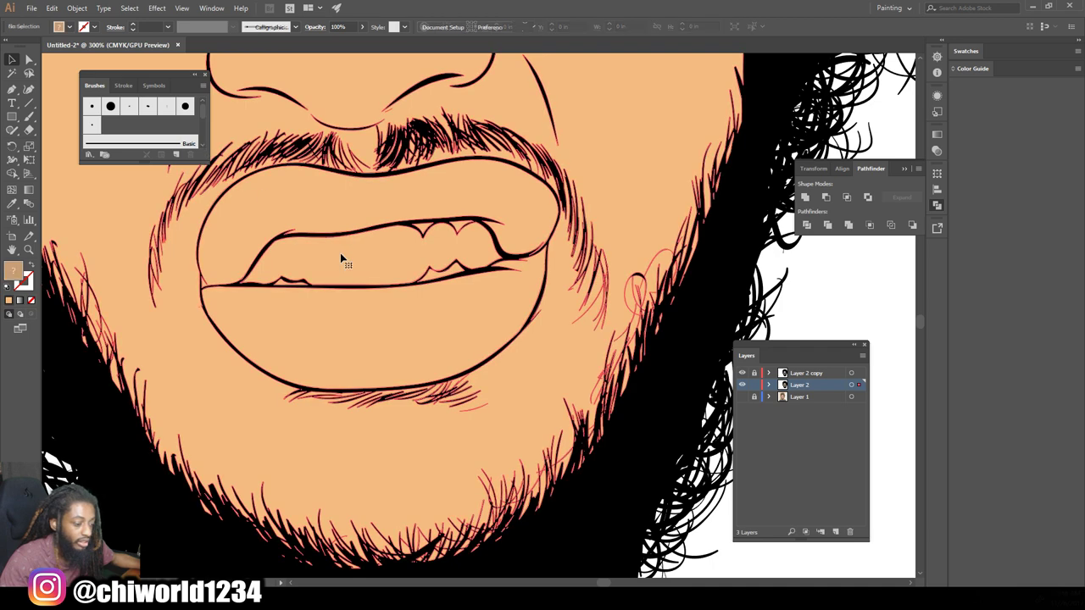
right_click(341, 255)
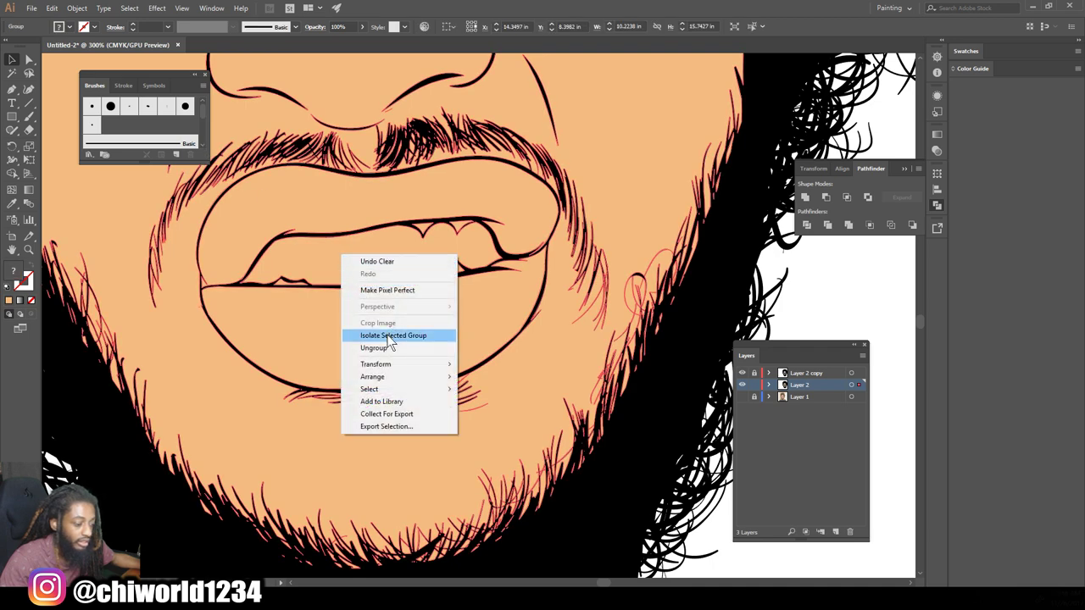
left_click(390, 335)
Step: Change the teeth shape's fill to white, FFFFFF
left_click(354, 253)
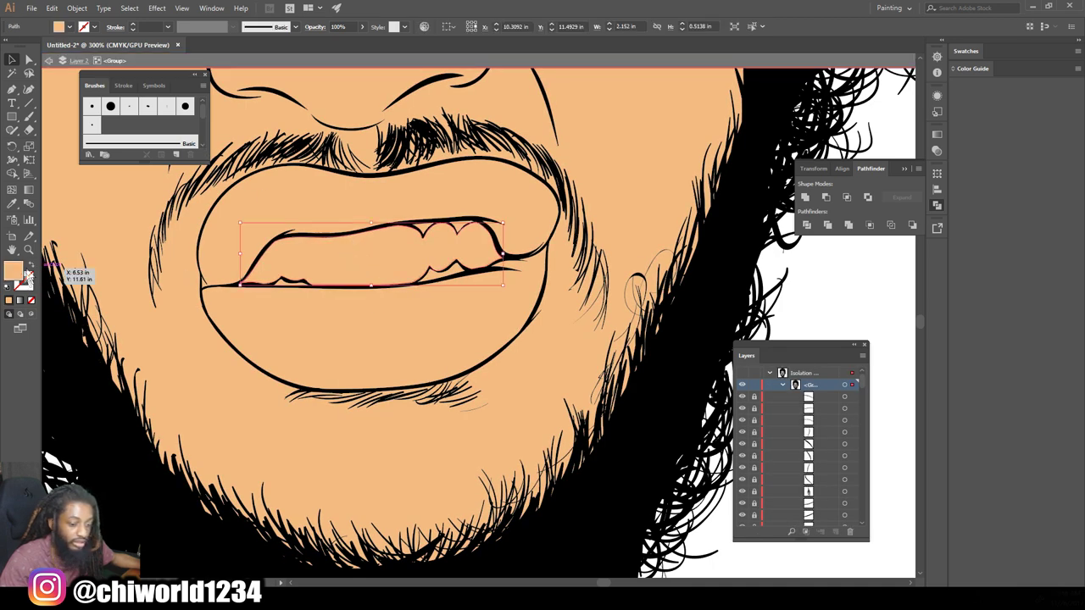
double_click(14, 272)
left_click_drag(619, 339, 591, 305)
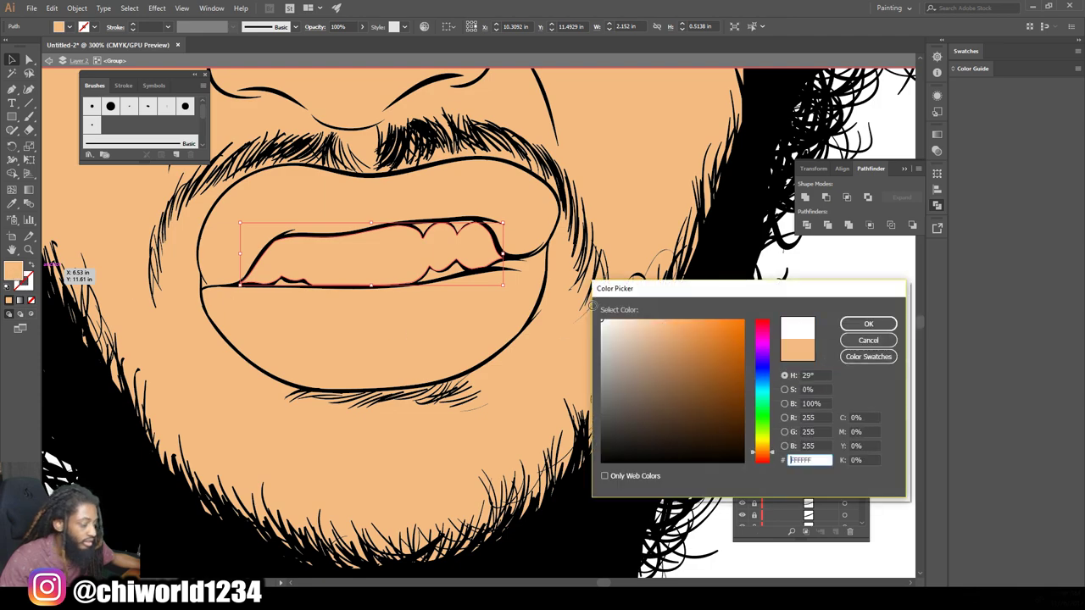
left_click(866, 322)
Step: Change the upper lip's fill to the reddish pink E58D7C
scroll(400, 314, "up", 3)
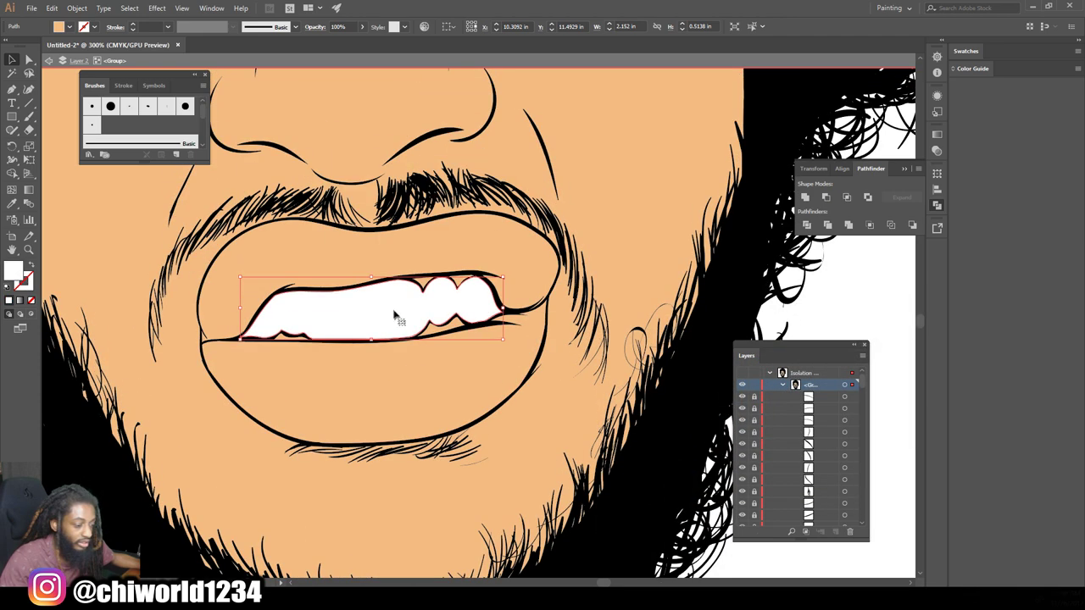
left_click(332, 336)
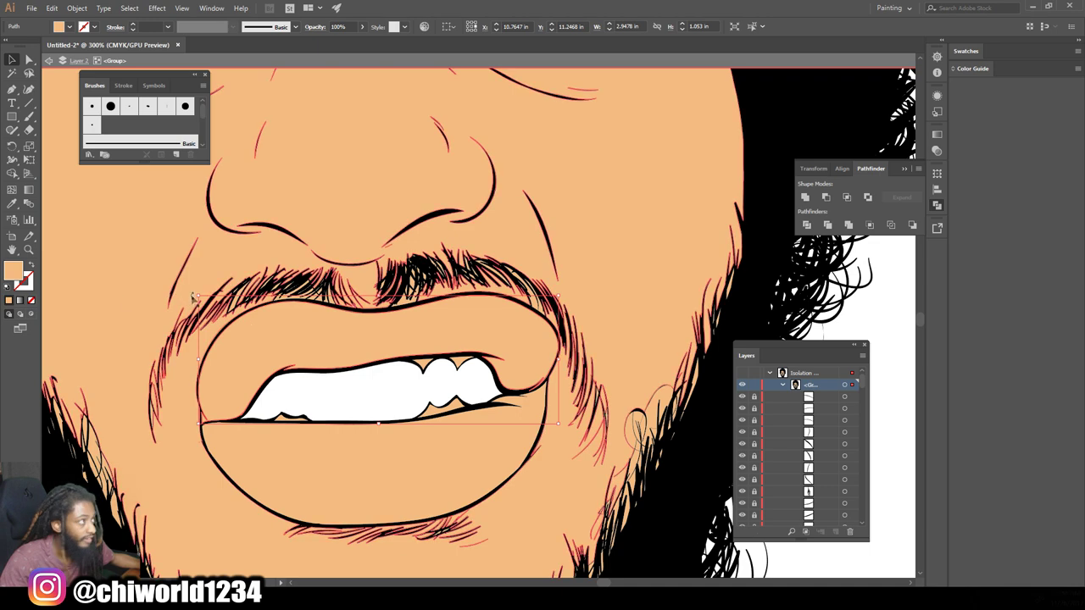
double_click(15, 272)
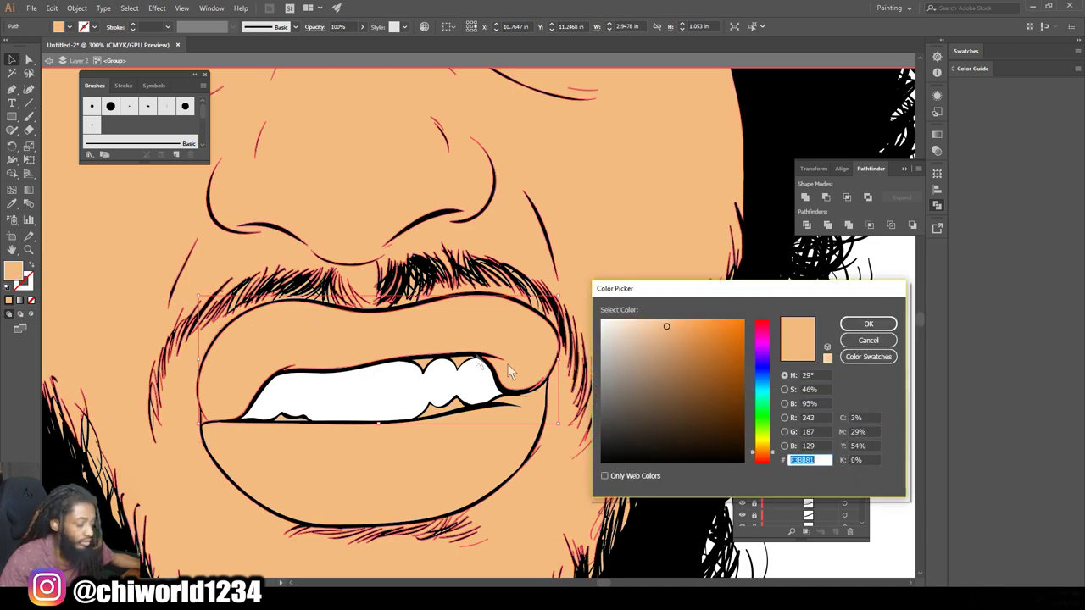
left_click_drag(761, 460, 760, 464)
mouse_move(654, 341)
left_mouse_down()
mouse_move(676, 344)
mouse_move(668, 339)
left_mouse_up()
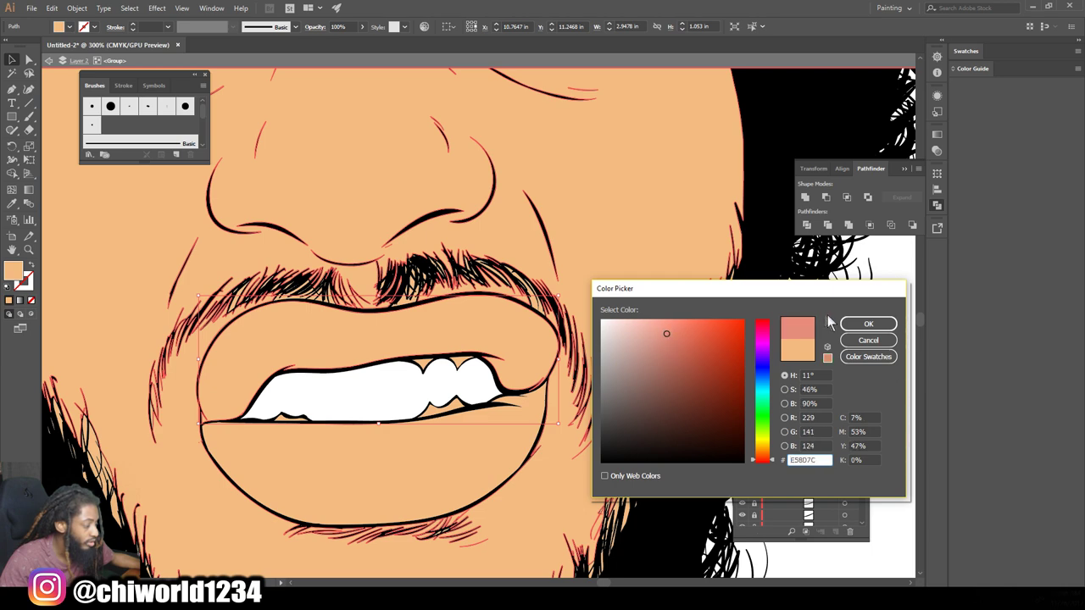
left_click(867, 324)
Step: Change the lower lip's fill to the light pink F9B49B and deselect it
left_click(410, 454)
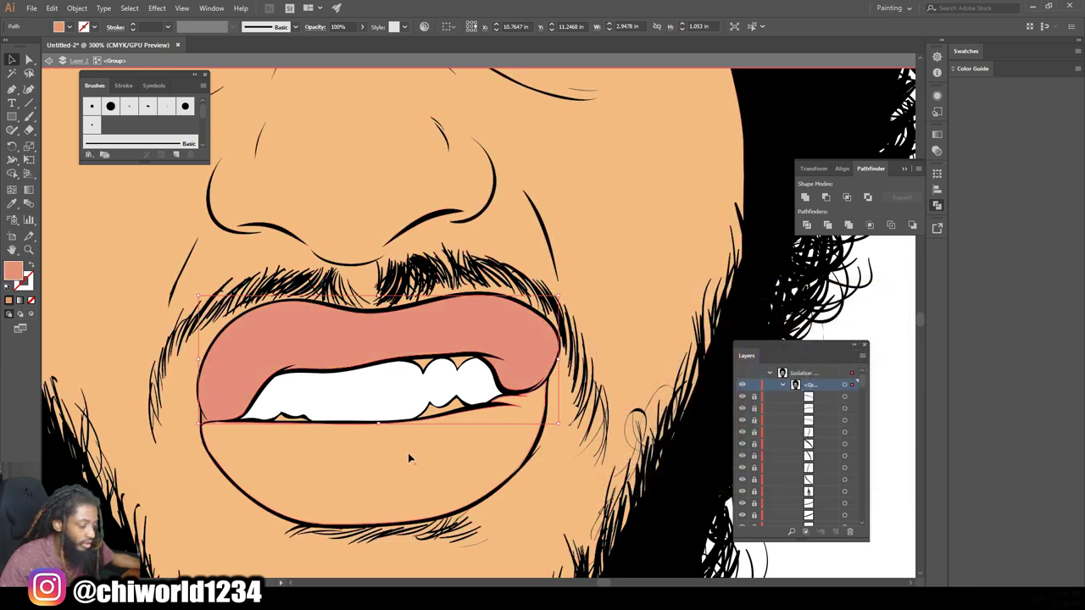
left_click(68, 343)
double_click(17, 272)
left_click_drag(766, 448, 766, 461)
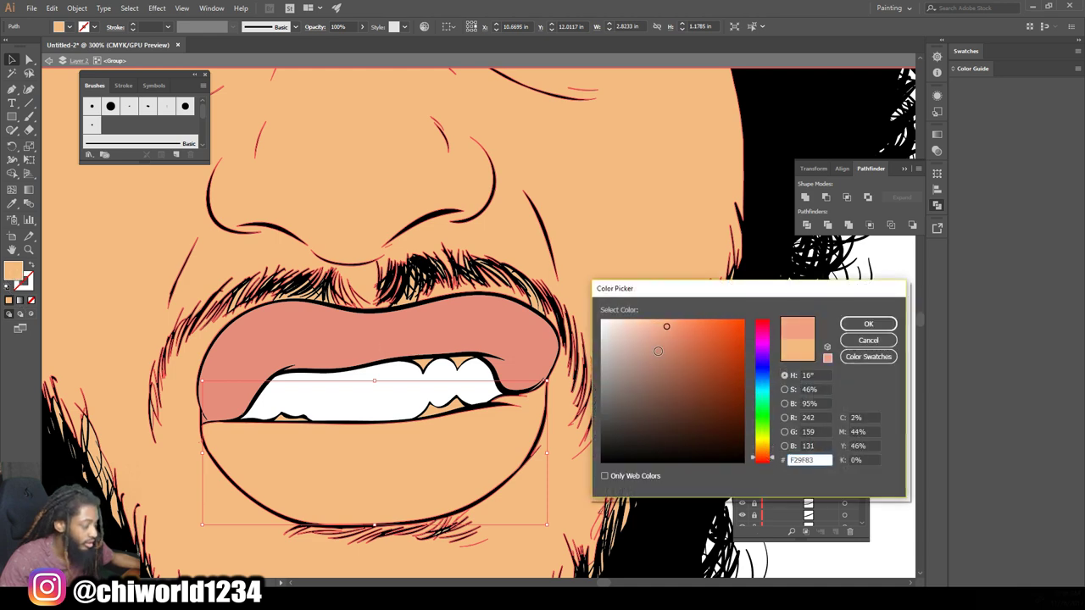
left_click(655, 322)
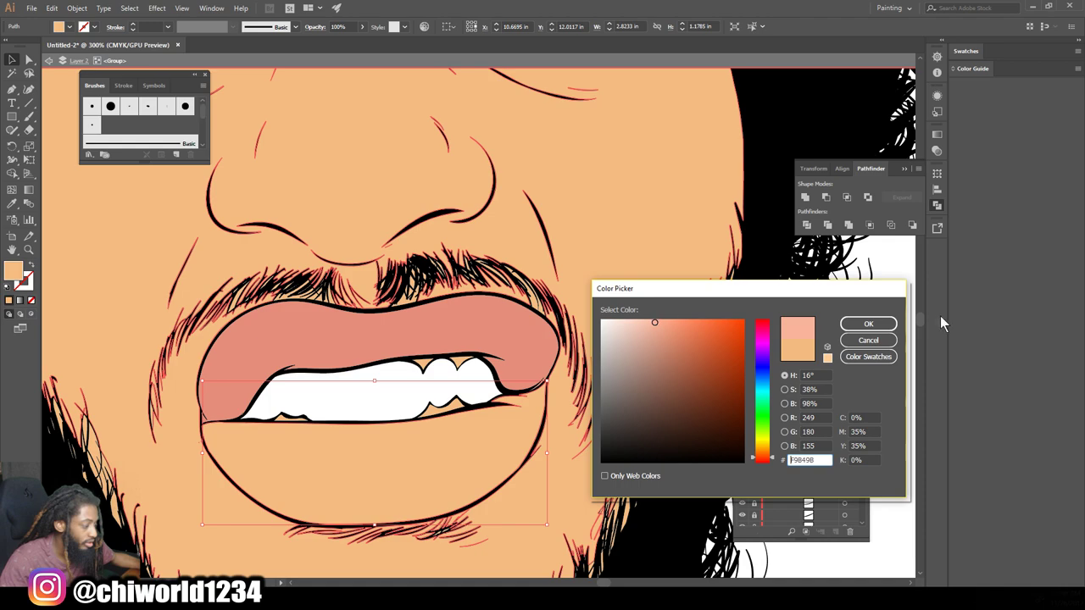
left_click(866, 325)
left_click(869, 317)
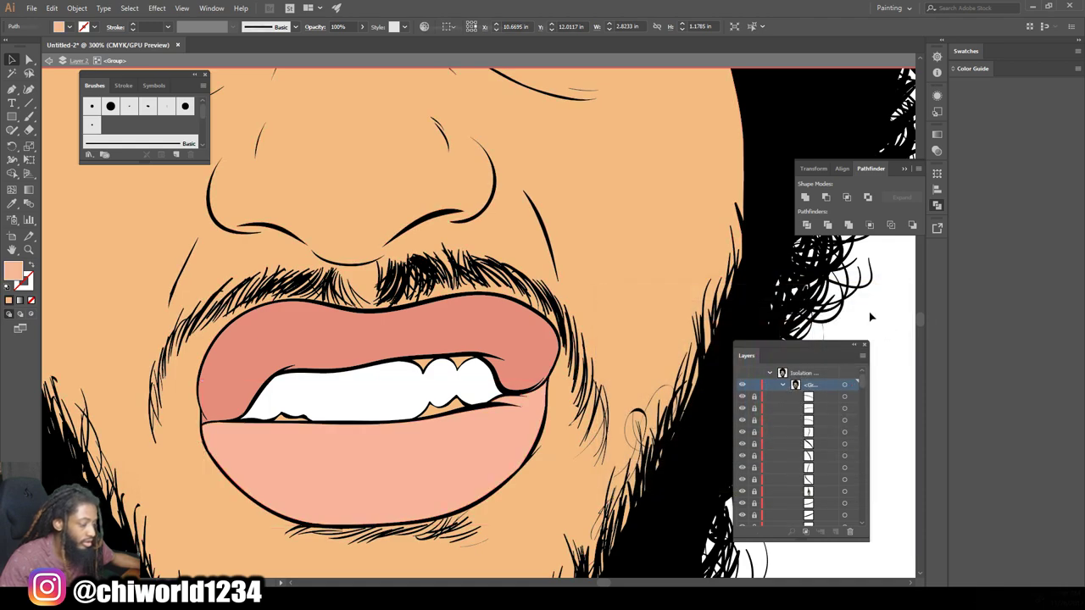
Step: Fill both small gum triangles between the upper teeth with the dark pink CE6F59
key("ctrl+minus")
key("ctrl+minus")
key("ctrl+minus")
scroll(644, 333, "up", 2)
key("ctrl+plus")
key("ctrl+plus")
key("ctrl+plus")
key("ctrl+plus")
key("ctrl+plus")
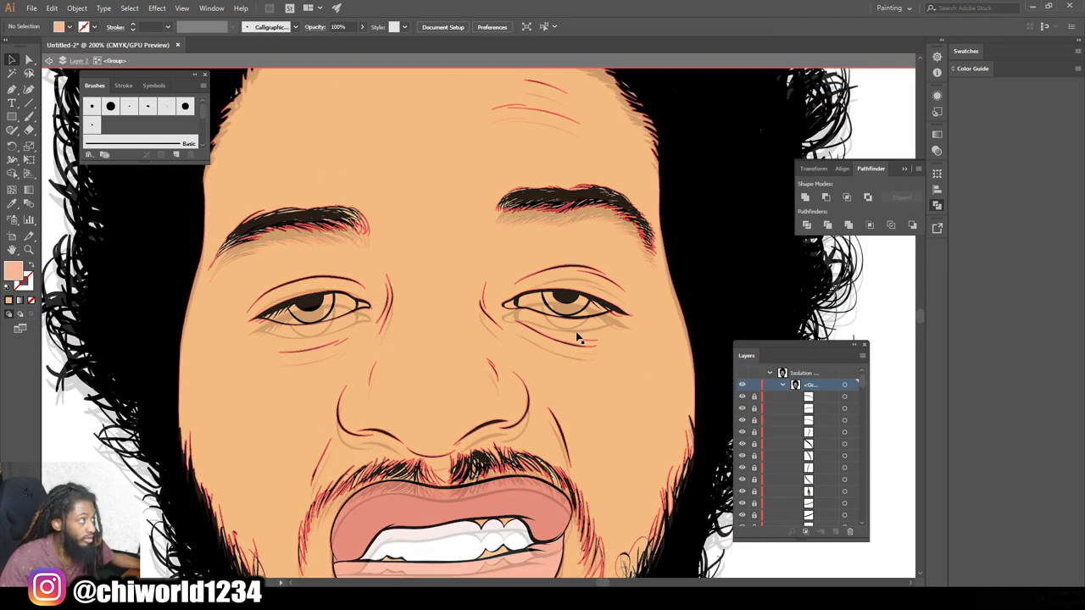
key("ctrl+plus")
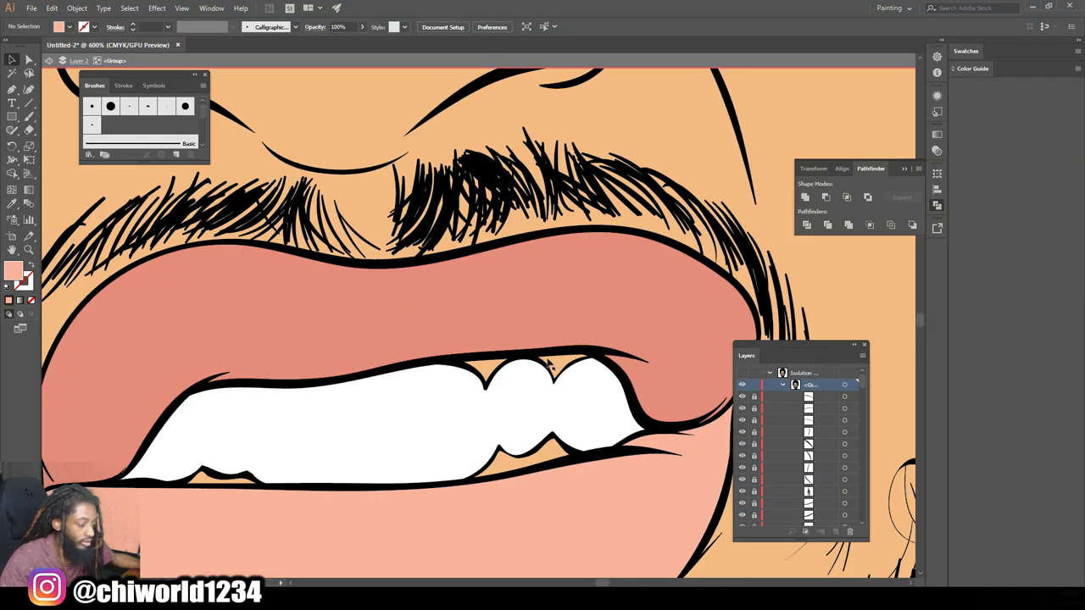
left_click(558, 365)
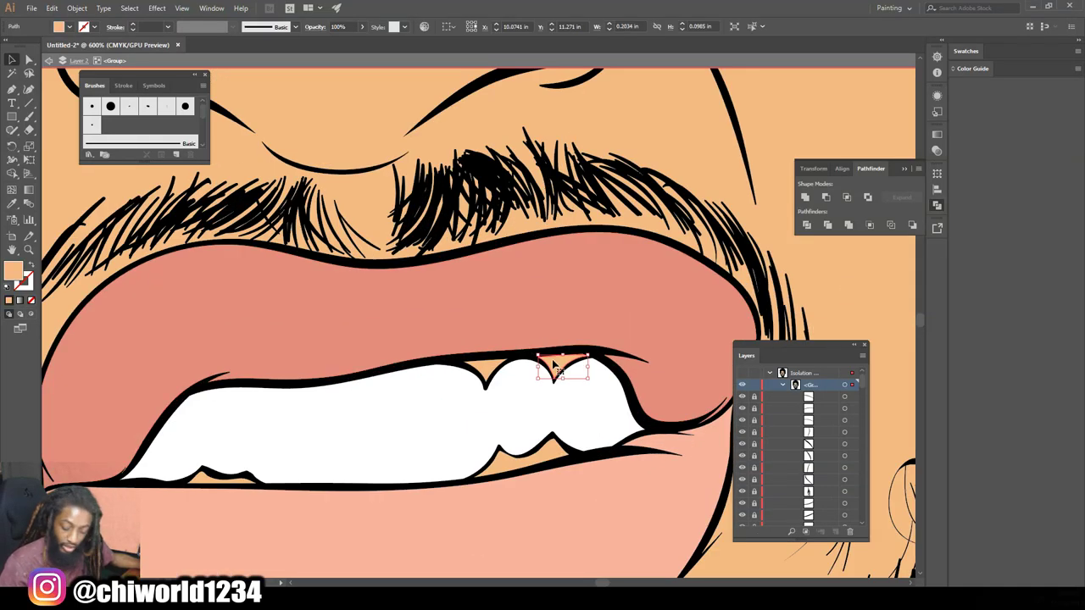
left_click(483, 370, "shift")
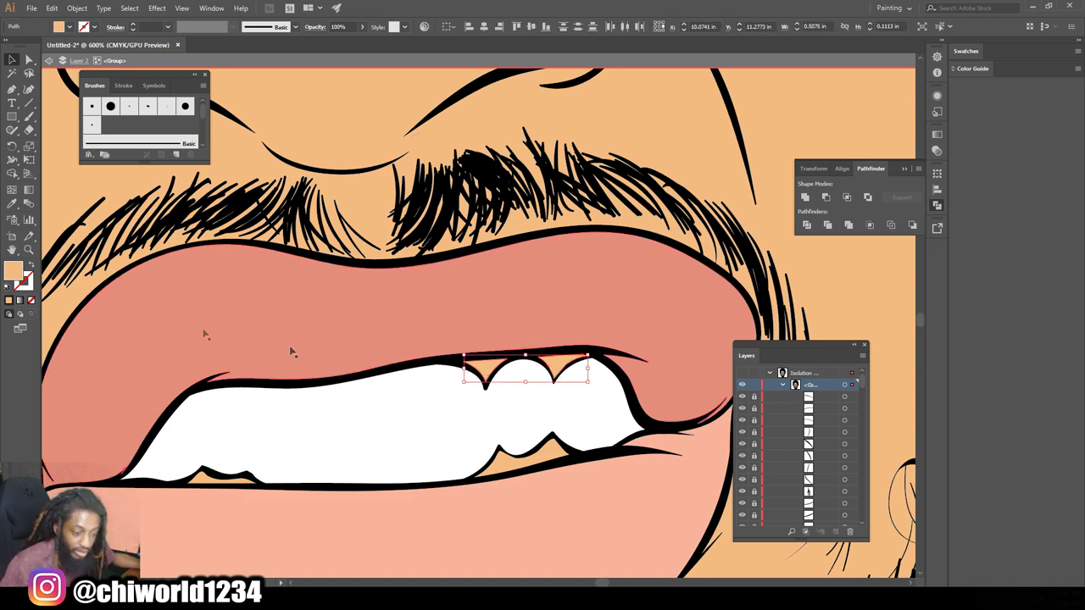
double_click(11, 271)
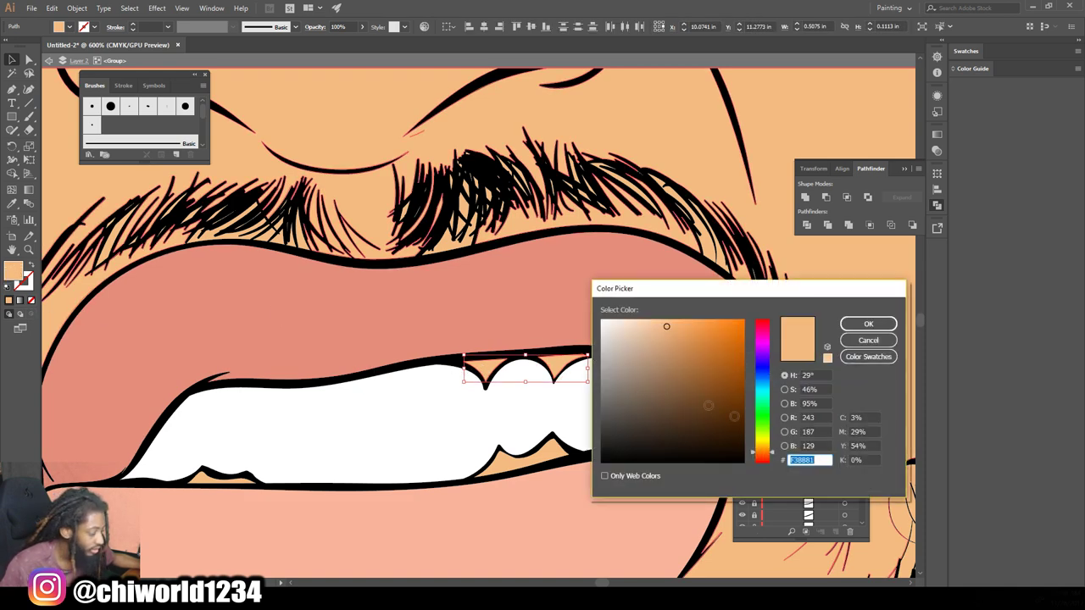
left_click(765, 458)
left_click_drag(705, 417, 676, 377)
left_click_drag(768, 459, 764, 455)
left_click(678, 347)
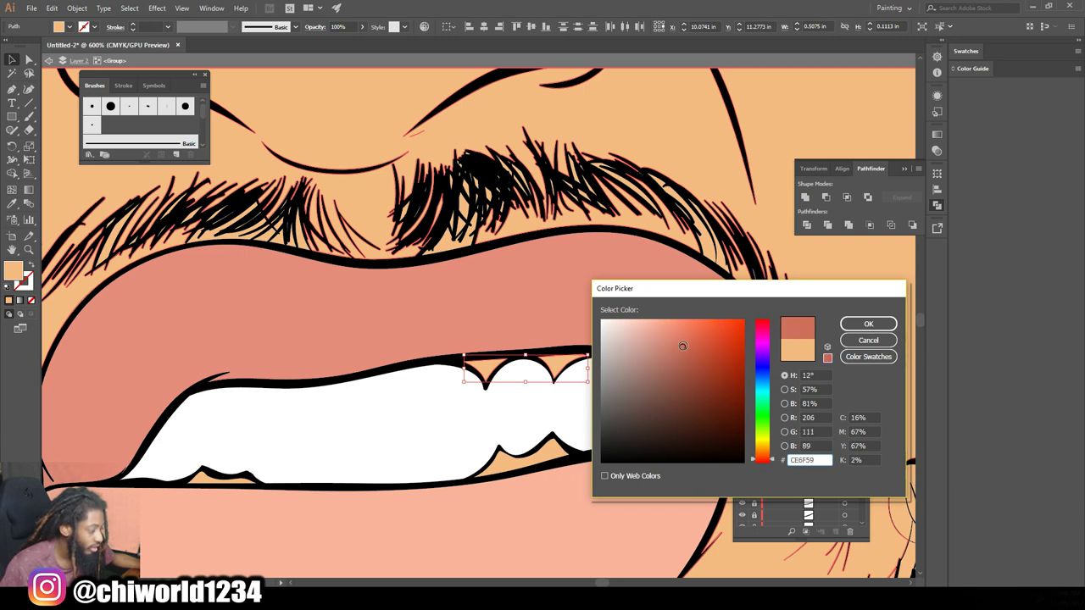
left_click(866, 324)
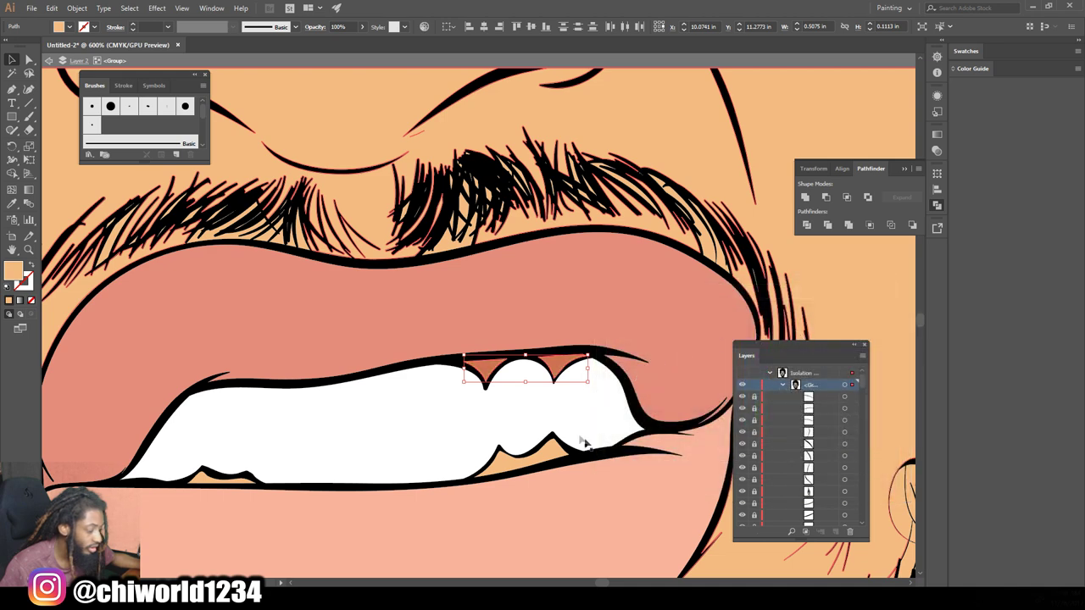
Step: Fill the two gap shapes below the lower teeth with the dark brown 562D25 and deselect them
left_click(544, 454)
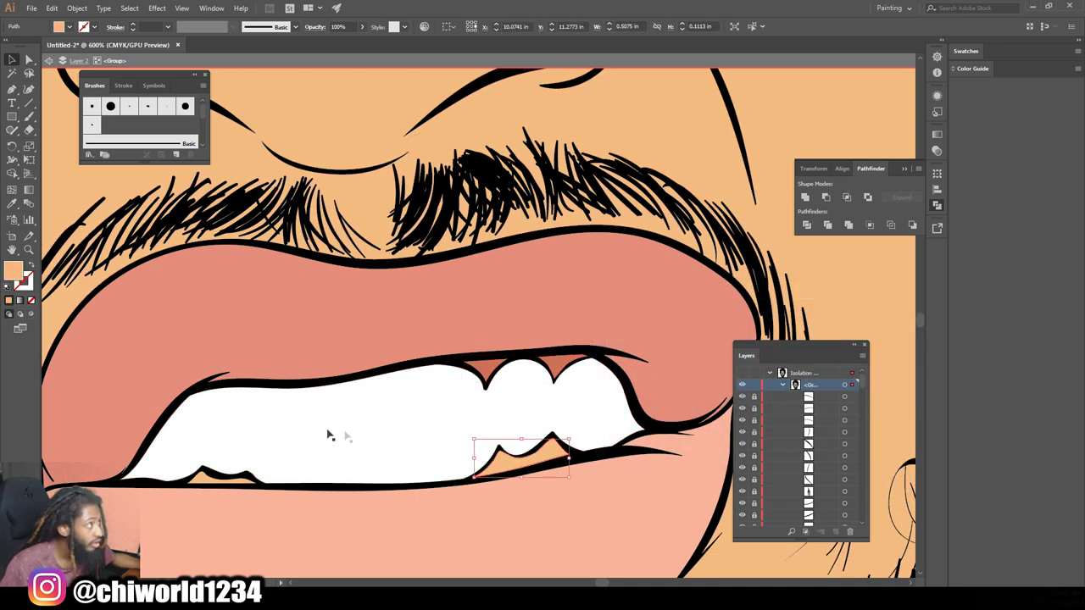
left_click(183, 474, "shift")
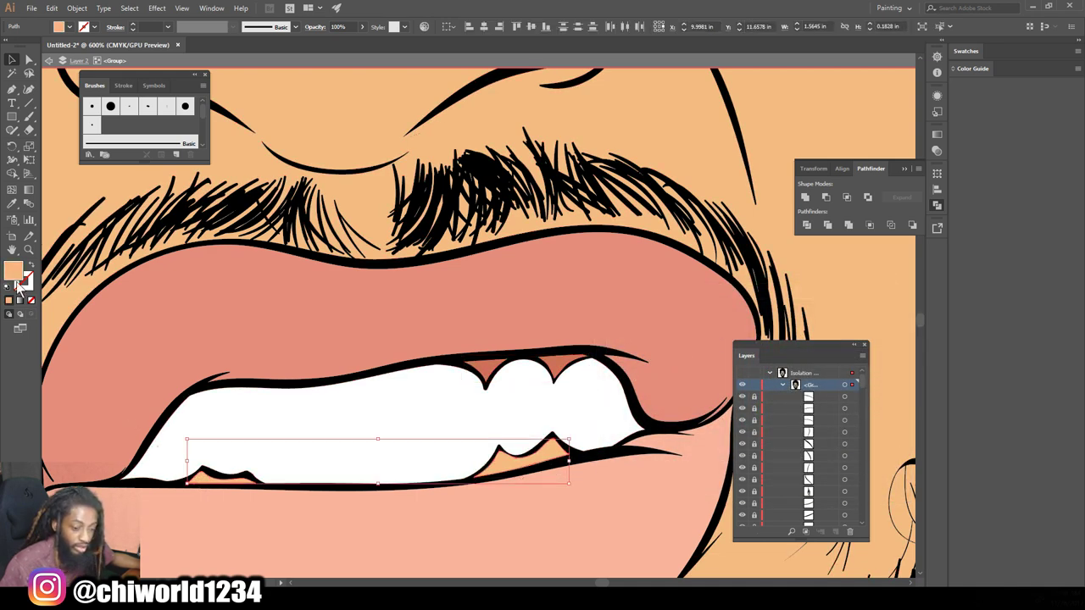
double_click(13, 275)
left_click(680, 423)
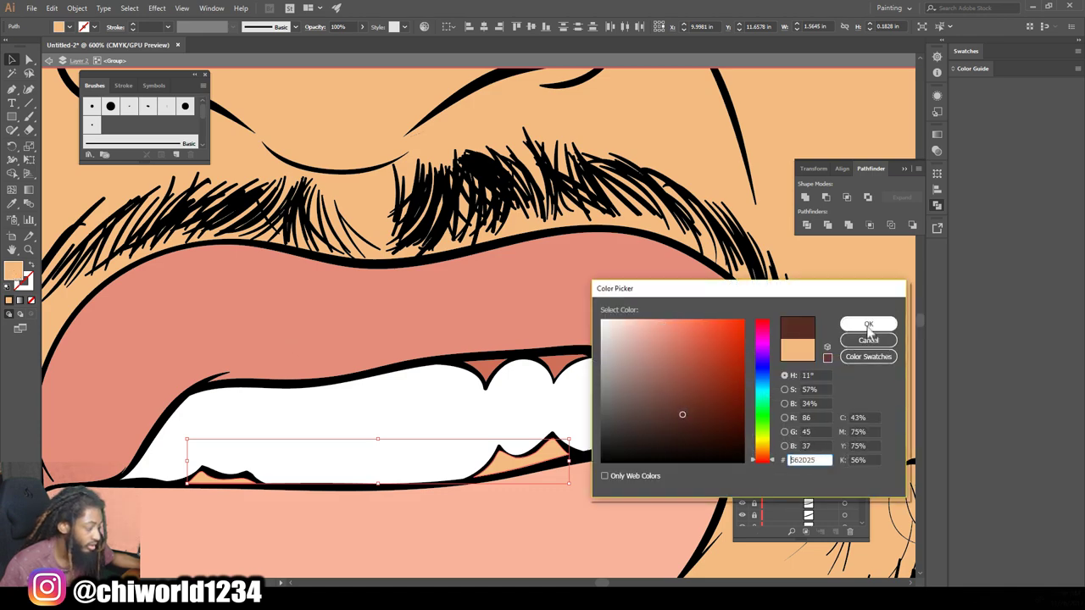
left_click(866, 324)
left_click(653, 426)
Step: Change the fill of the eye whites in both eyes to pure white and deselect them
key("ctrl+minus")
key("ctrl+minus")
key("ctrl+minus")
scroll(479, 323, "up", 5)
key("ctrl+plus")
left_click(661, 371)
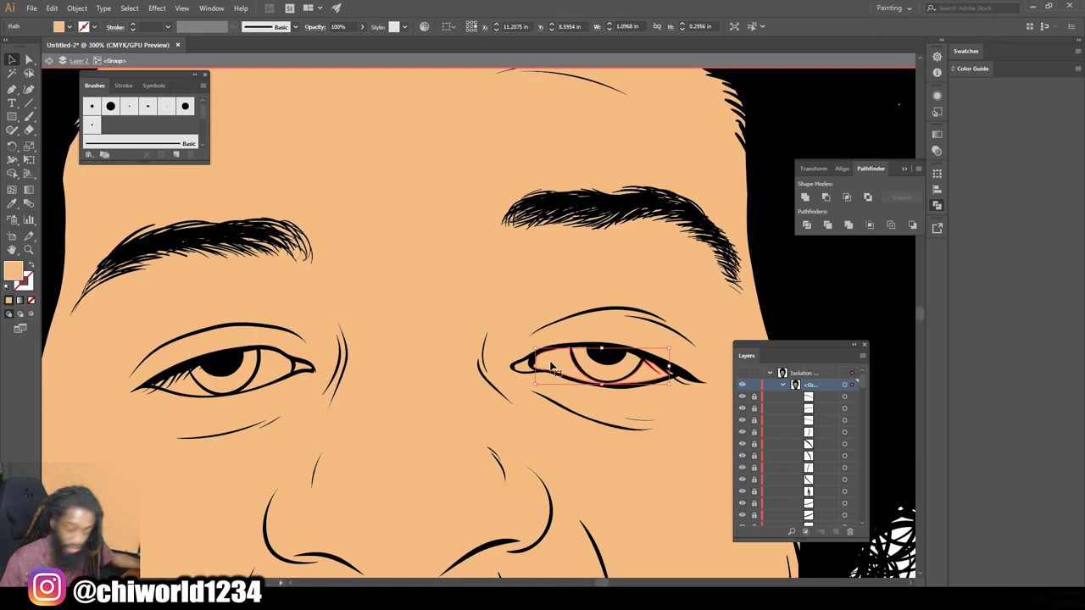
left_click(268, 370, "shift")
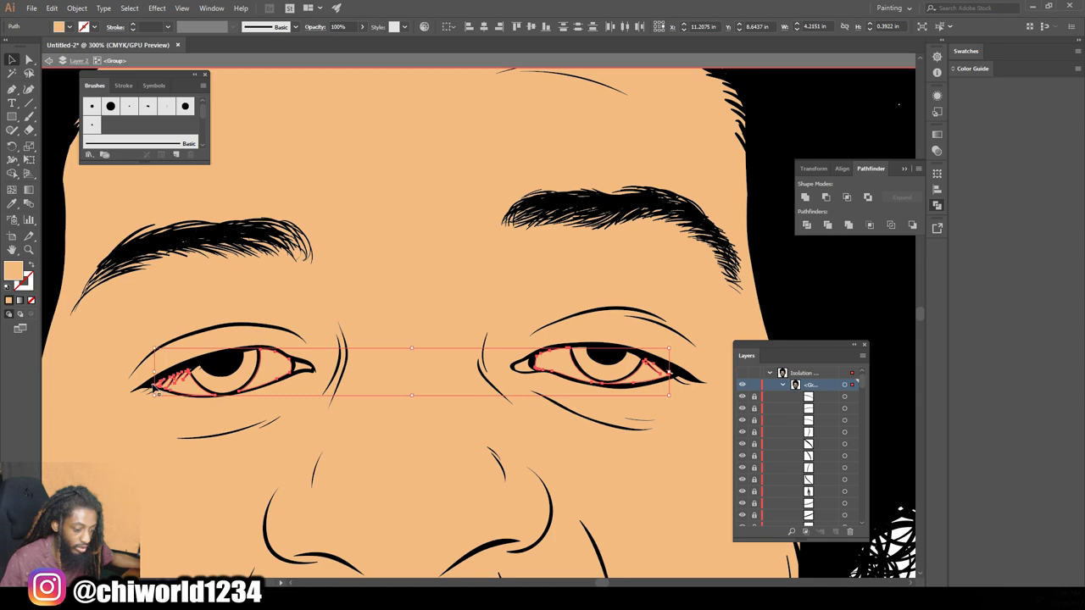
scroll(667, 372, "down", 2)
scroll(667, 373, "up", 6)
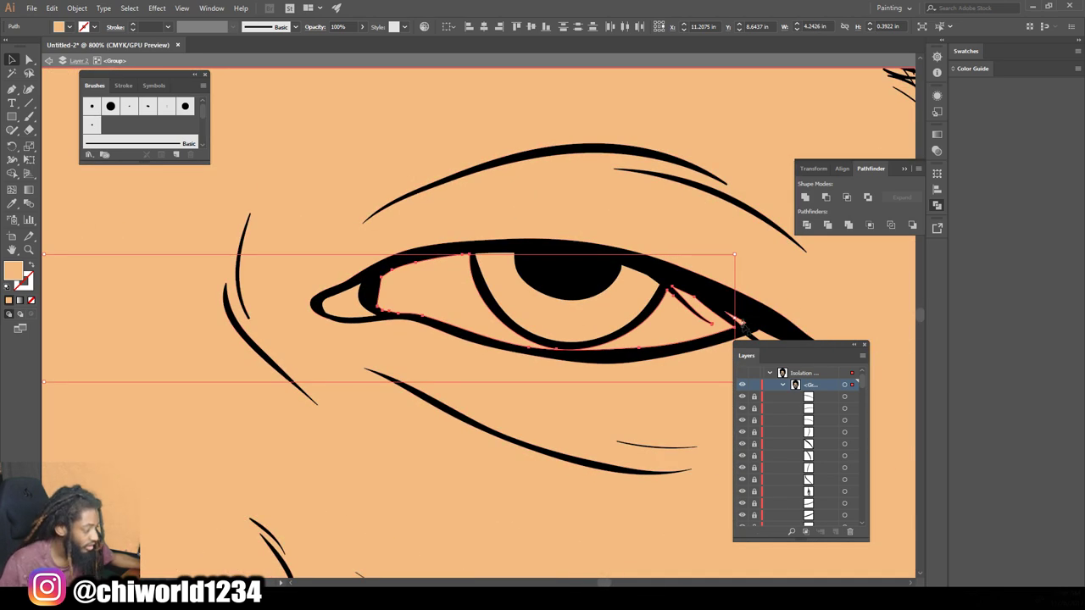
double_click(14, 270)
left_click(601, 319)
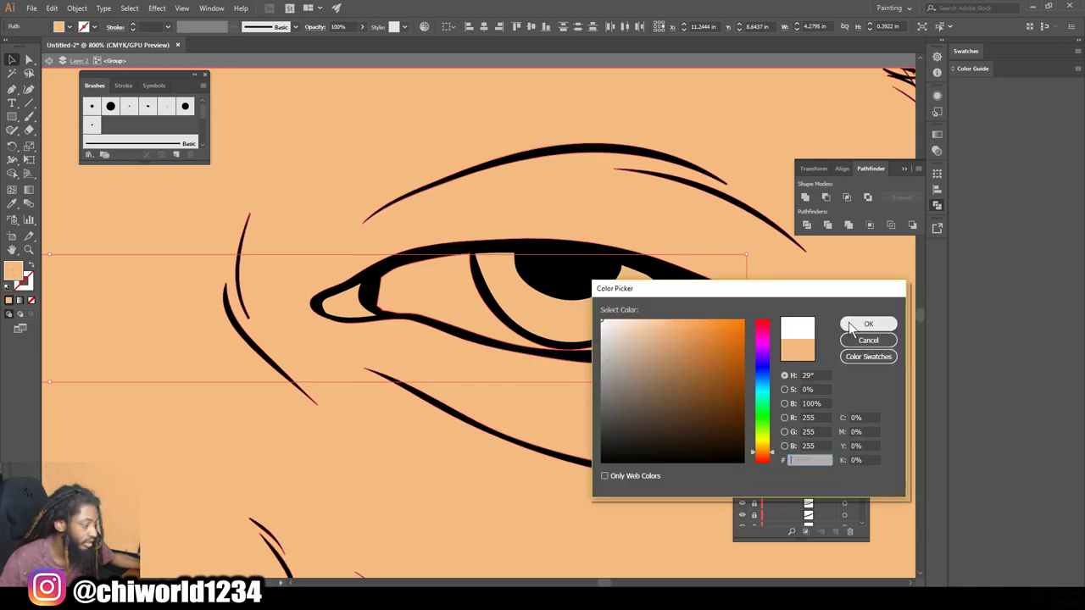
left_click(850, 326)
left_click(761, 317)
Step: Fill the inner corner shapes of both eyes with the pink sampled from the lips
scroll(699, 314, "down", 2)
left_click(519, 309)
left_click(230, 310, "shift")
scroll(339, 319, "down", 3)
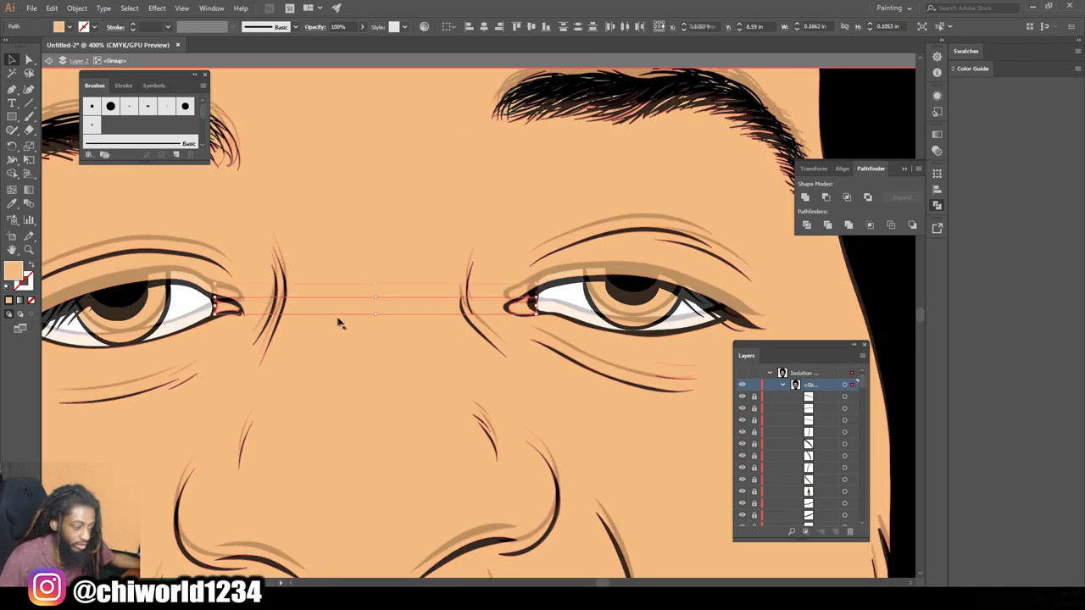
left_click(12, 204)
left_click(339, 508)
scroll(548, 364, "up", 3)
Step: Fill the irises of both eyes with the dark brown 472110 and deselect them
left_click(12, 60)
left_click(125, 322)
left_click(76, 311)
left_click(77, 311)
double_click(13, 270)
left_click_drag(762, 452, 760, 456)
left_click_drag(694, 370, 714, 419)
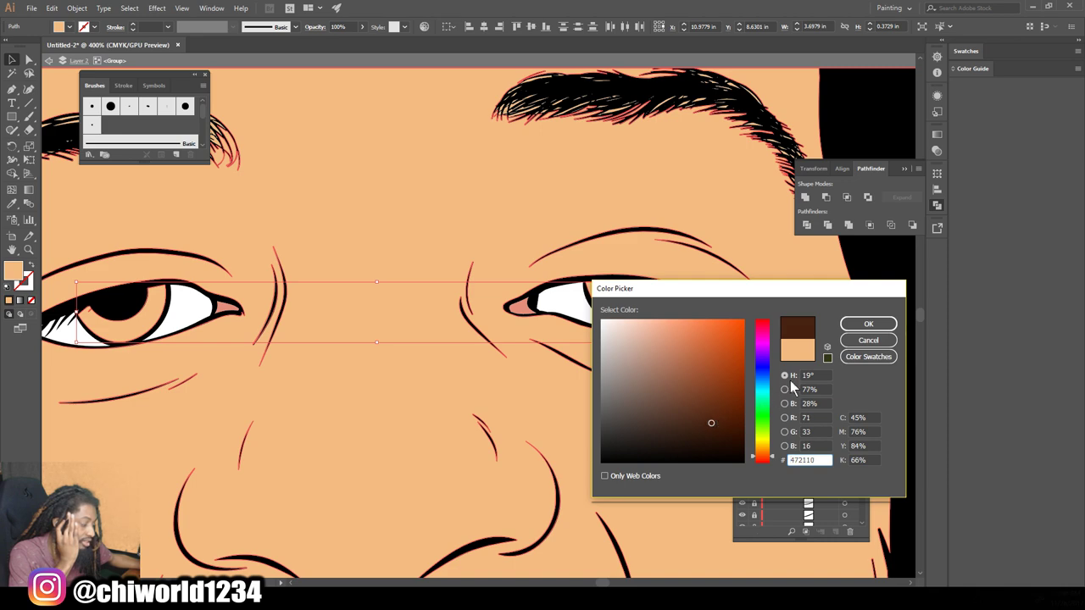
left_click(866, 324)
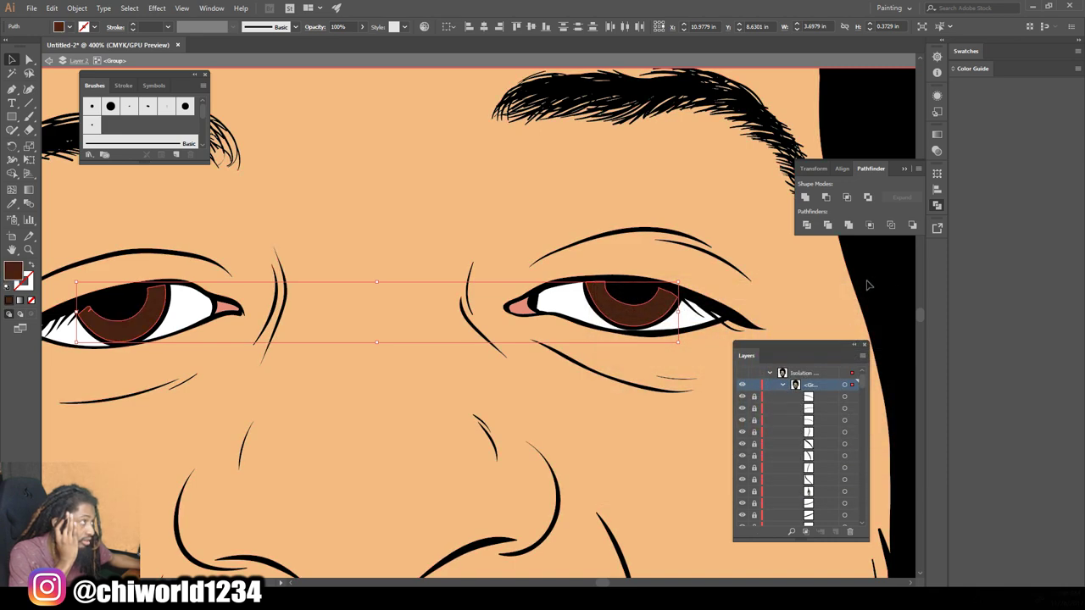
left_click(864, 294)
Step: Exit the face group's isolation mode to return to the full portrait and its layers
key("ctrl+minus")
key("ctrl+minus")
key("ctrl+minus")
key("ctrl+minus")
key("ctrl+minus")
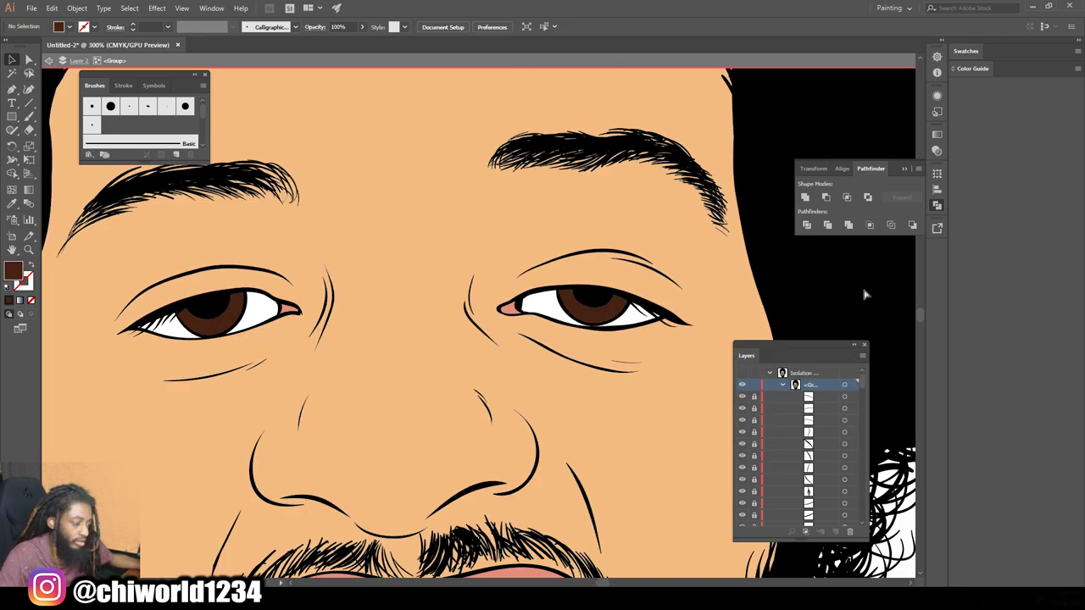
key("ctrl+plus")
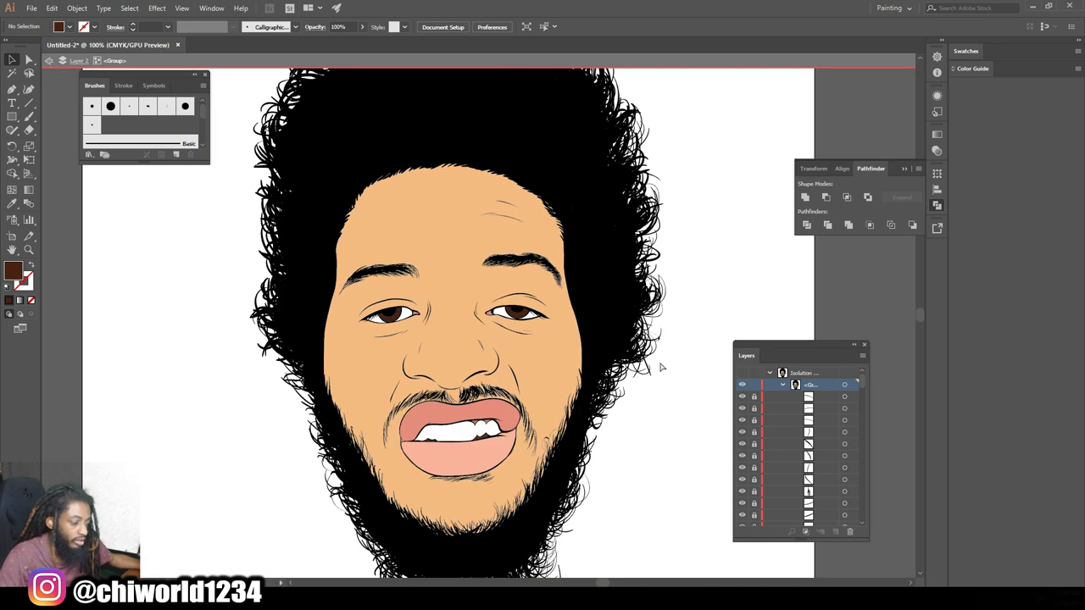
key("ctrl+minus")
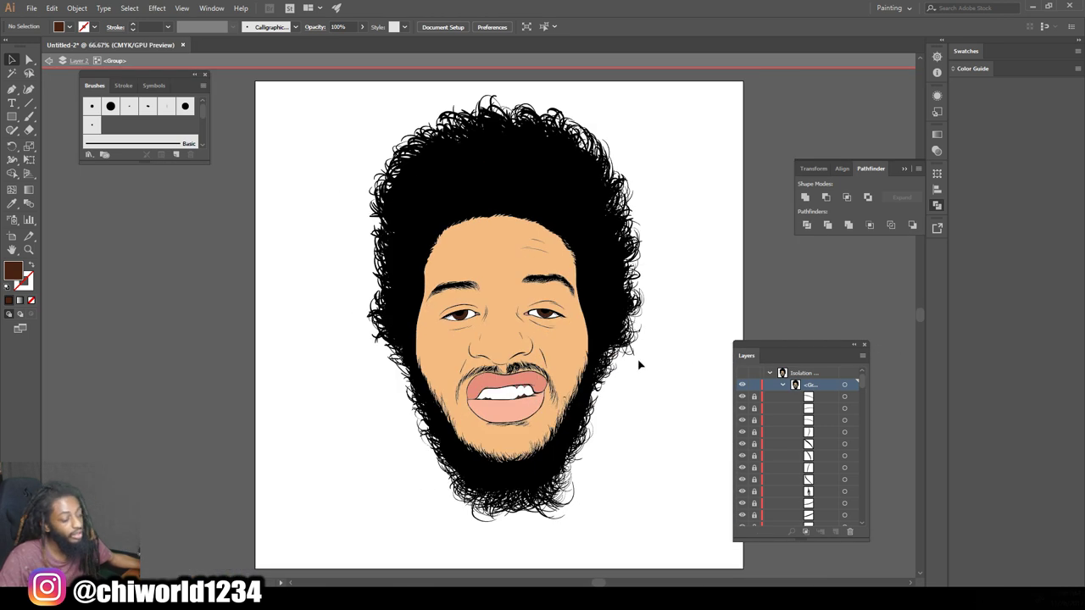
double_click(726, 305)
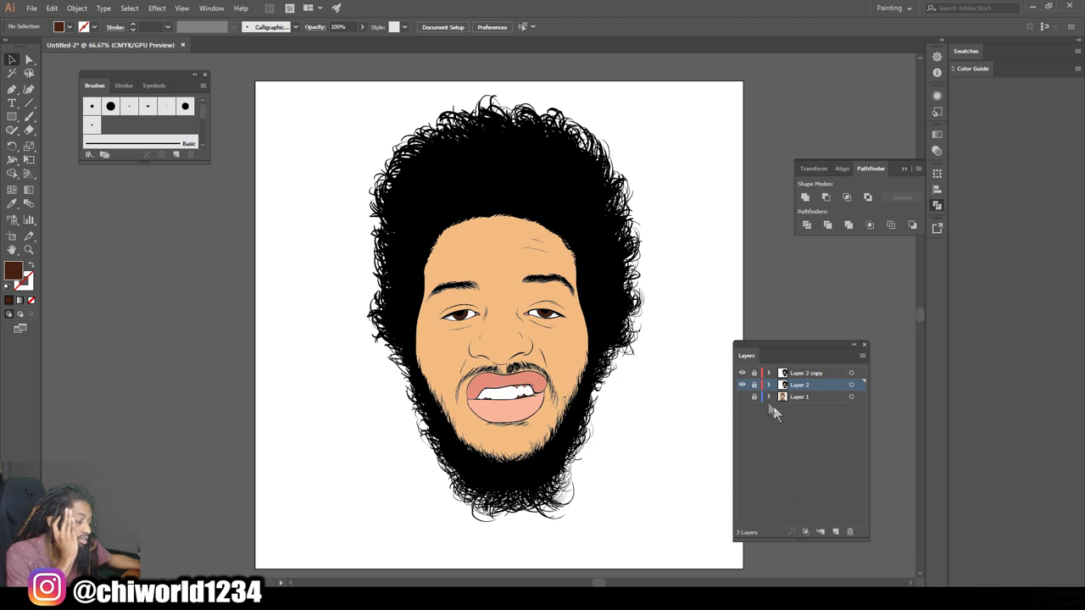
Step: Add two empty layers, one between Layer 2 copy and Layer 2 and one at the top of the stack
left_click(835, 532)
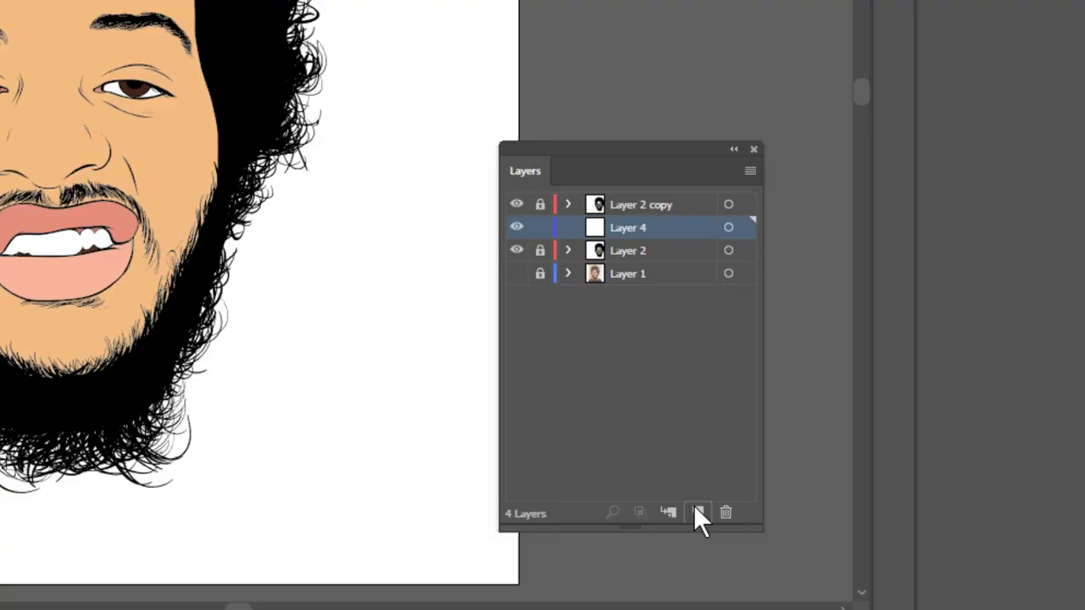
left_click(833, 531)
left_click_drag(625, 221, 641, 197)
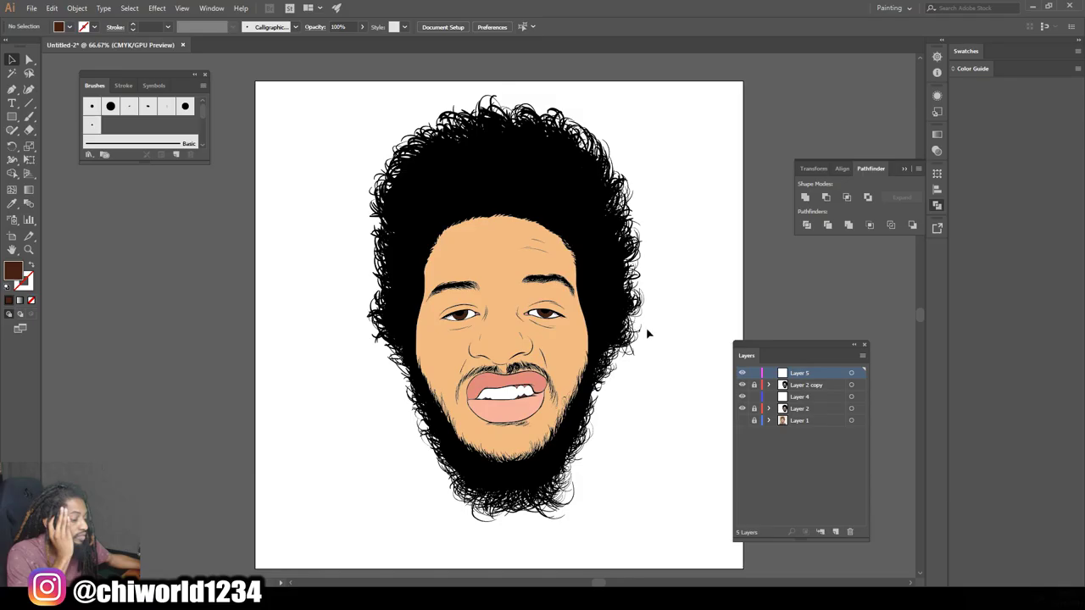
Step: Try a black-and-grey linear gradient as the fill and open its middle colour stop for editing
scroll(648, 330, "up", 2)
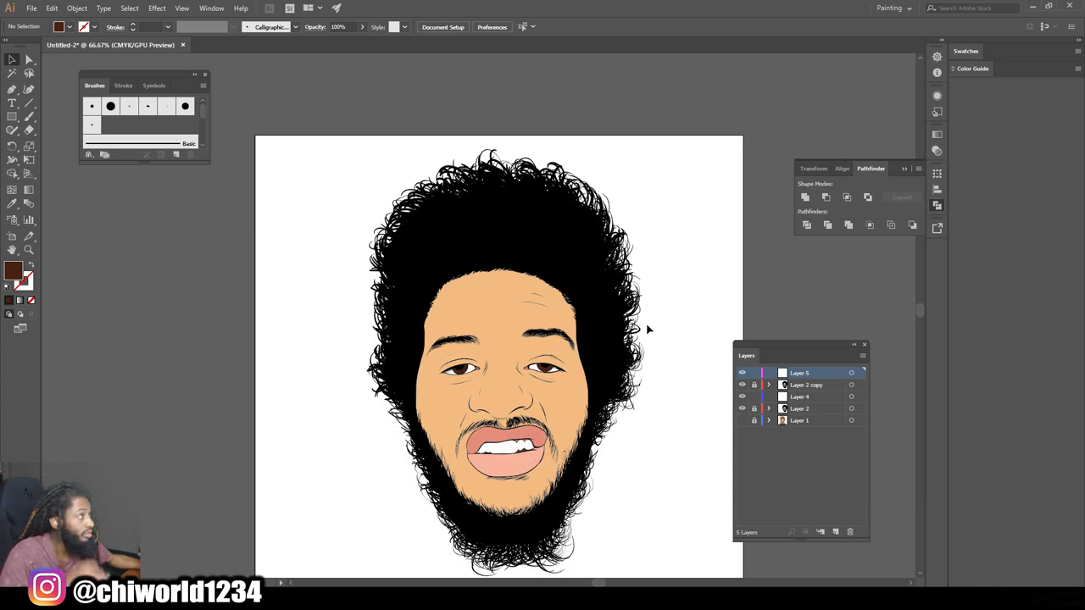
scroll(648, 329, "up", 2)
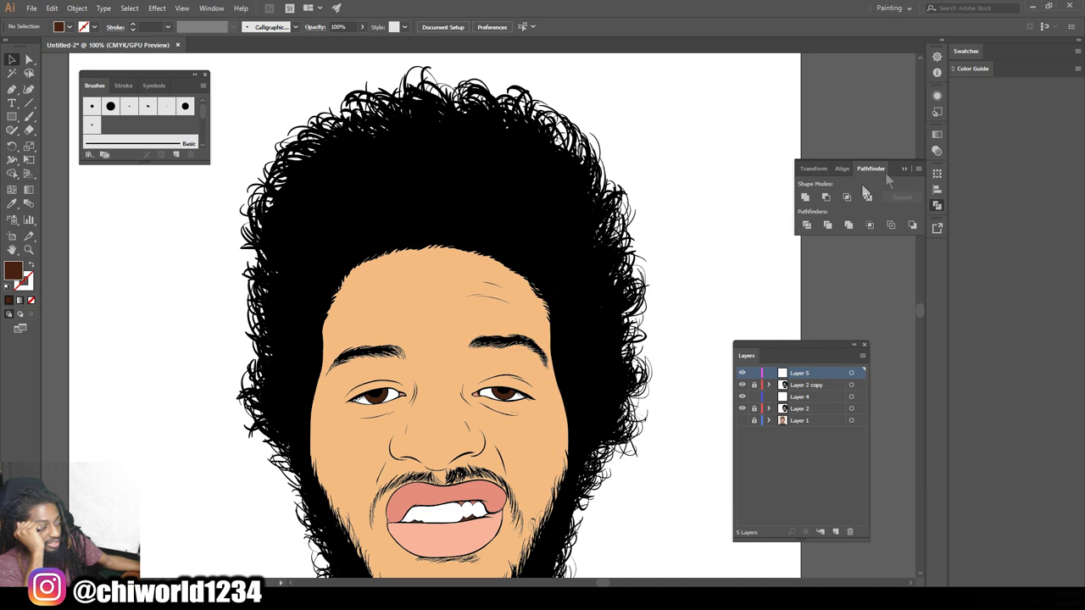
left_click(936, 137)
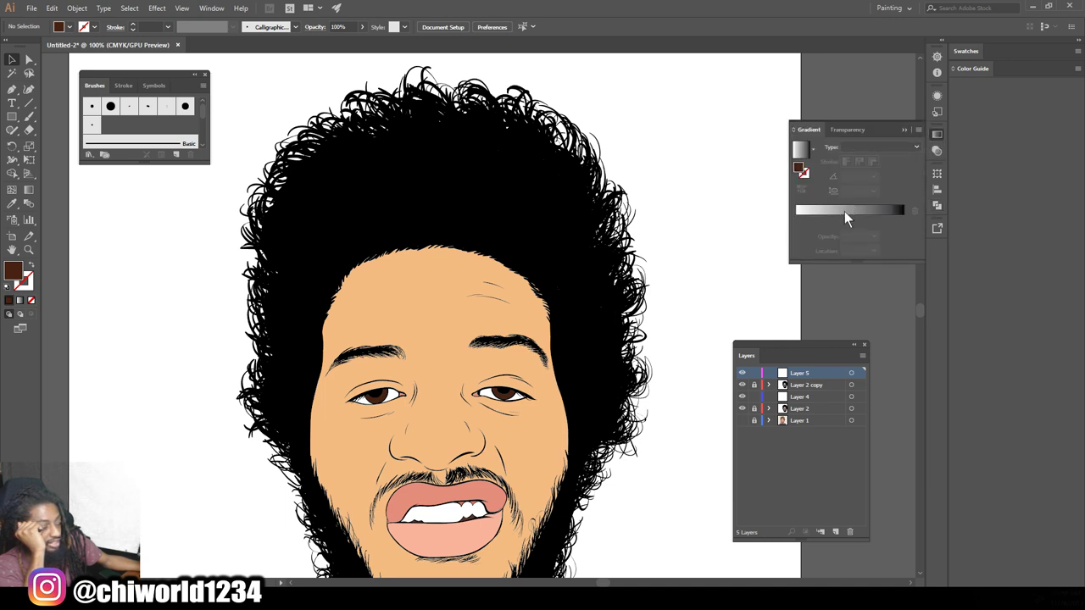
left_click(844, 218)
double_click(847, 220)
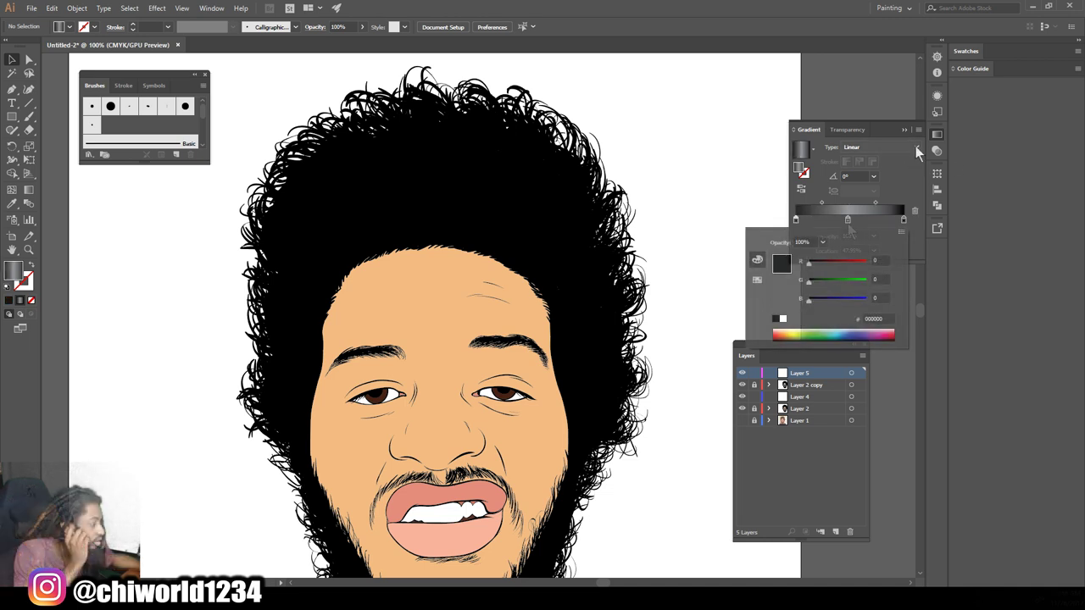
left_click(881, 100)
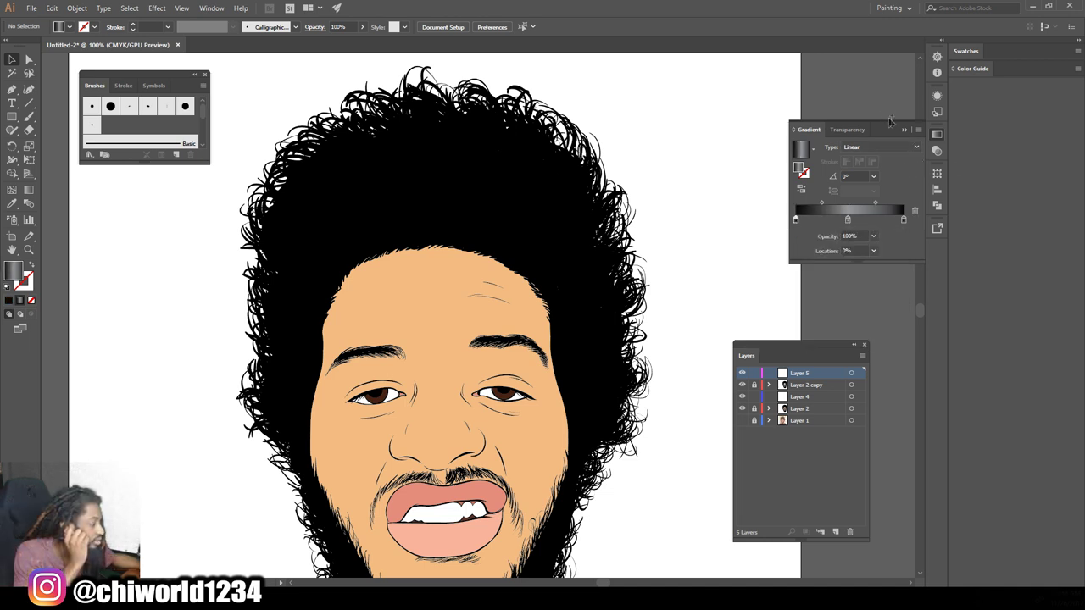
left_click(904, 129)
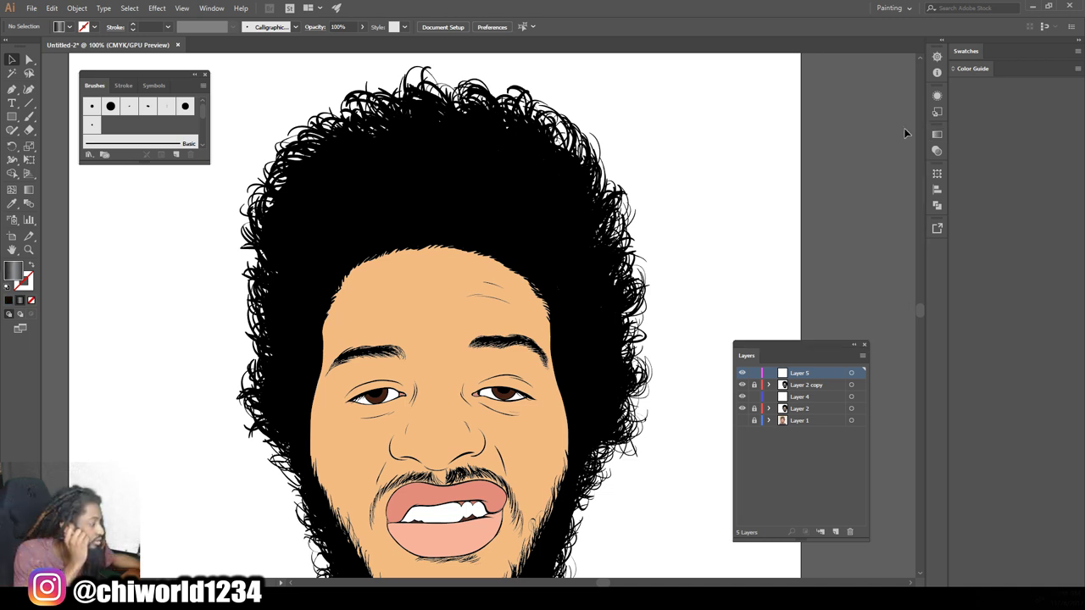
Step: Show the colour swatches and float them over the artwork beside the hair
left_click(208, 10)
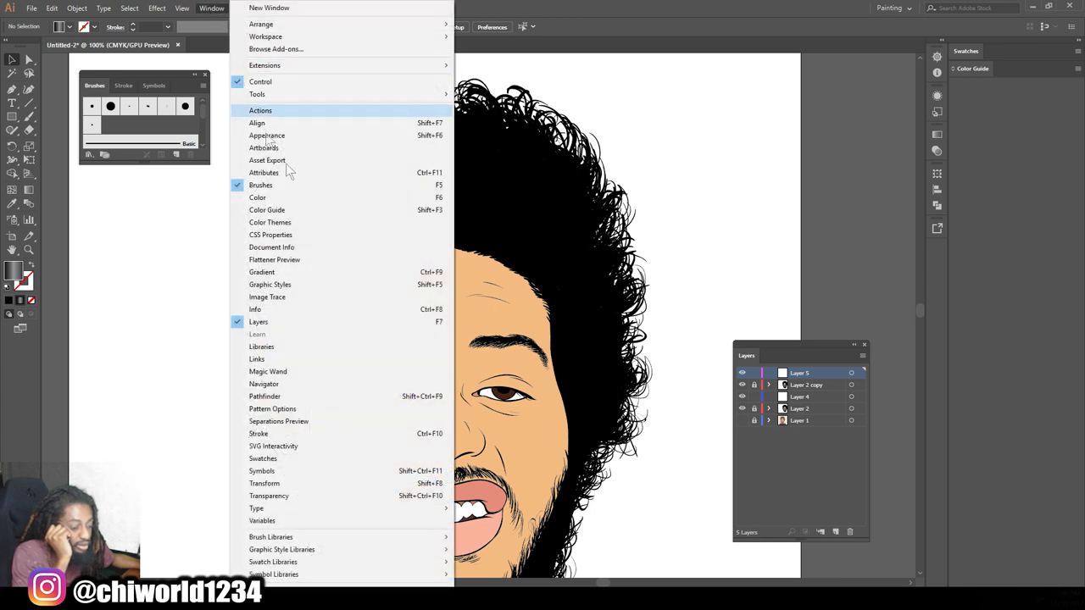
left_click(259, 459)
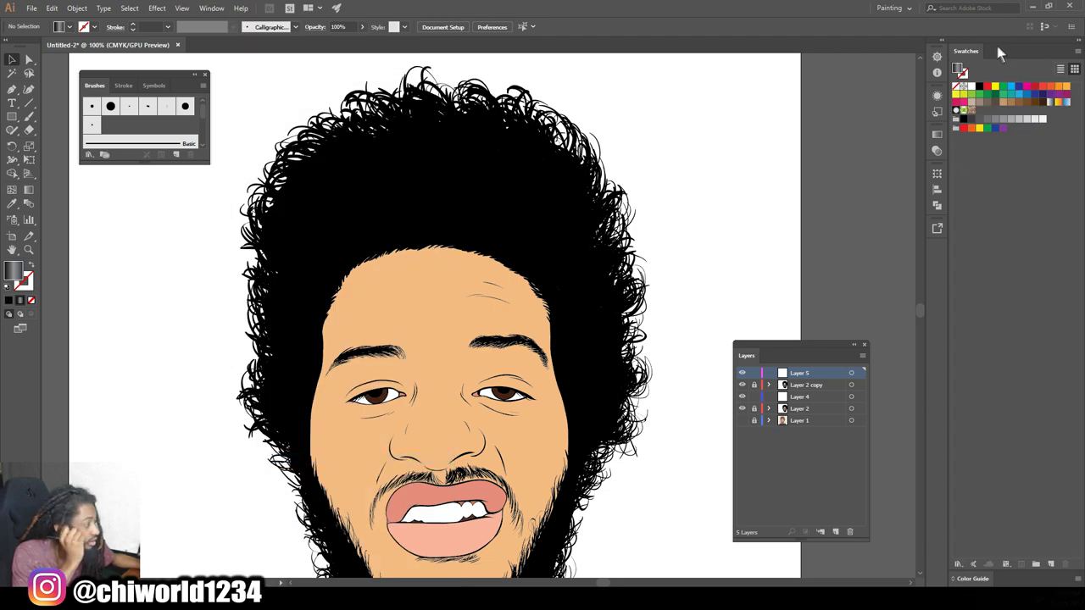
mouse_move(1003, 51)
left_mouse_down()
mouse_move(680, 140)
mouse_move(718, 163)
mouse_move(668, 212)
left_mouse_up()
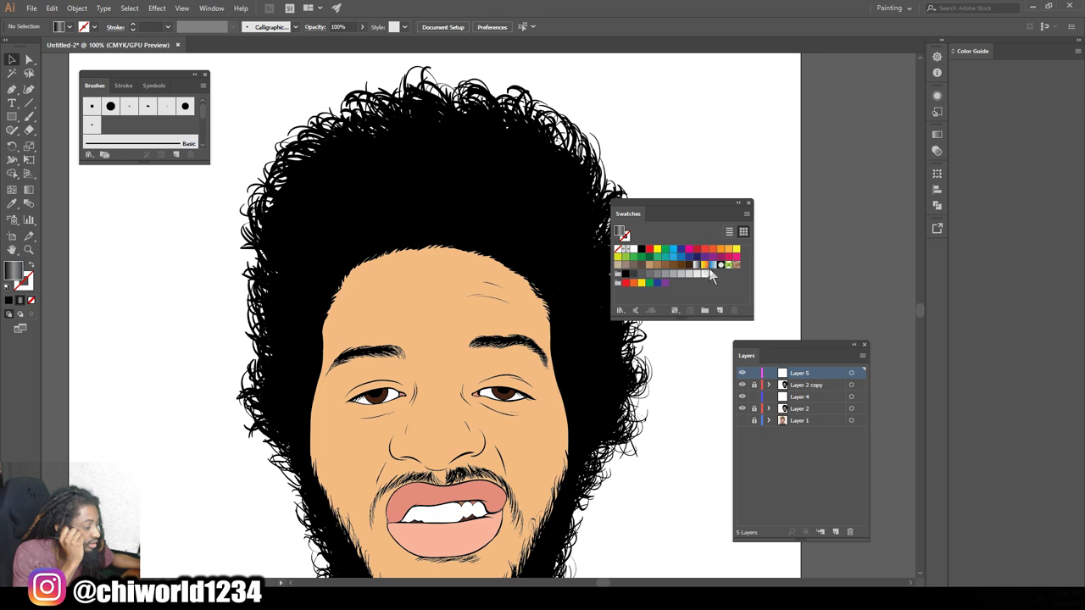
Step: Load the Brights gradient library, choose its purple gradient as the fill and move the library off the face
left_click(617, 310)
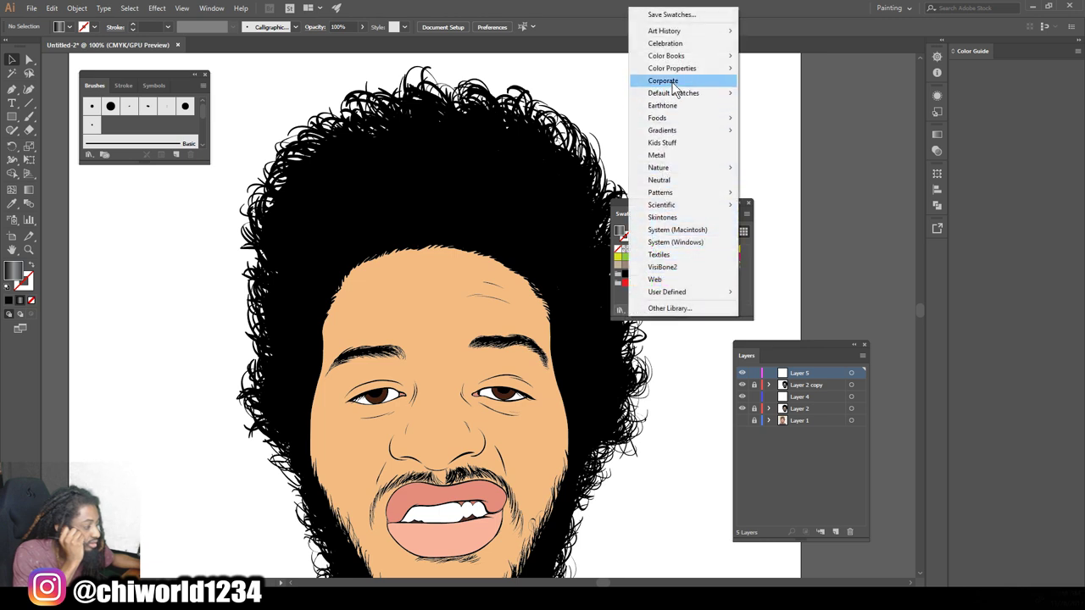
mouse_move(700, 69)
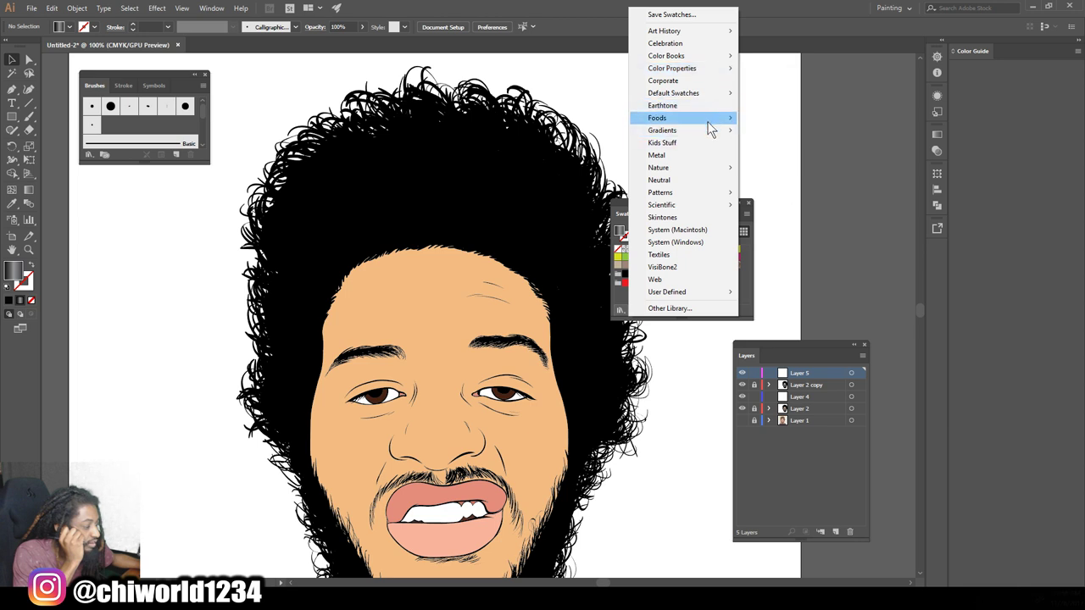
mouse_move(712, 131)
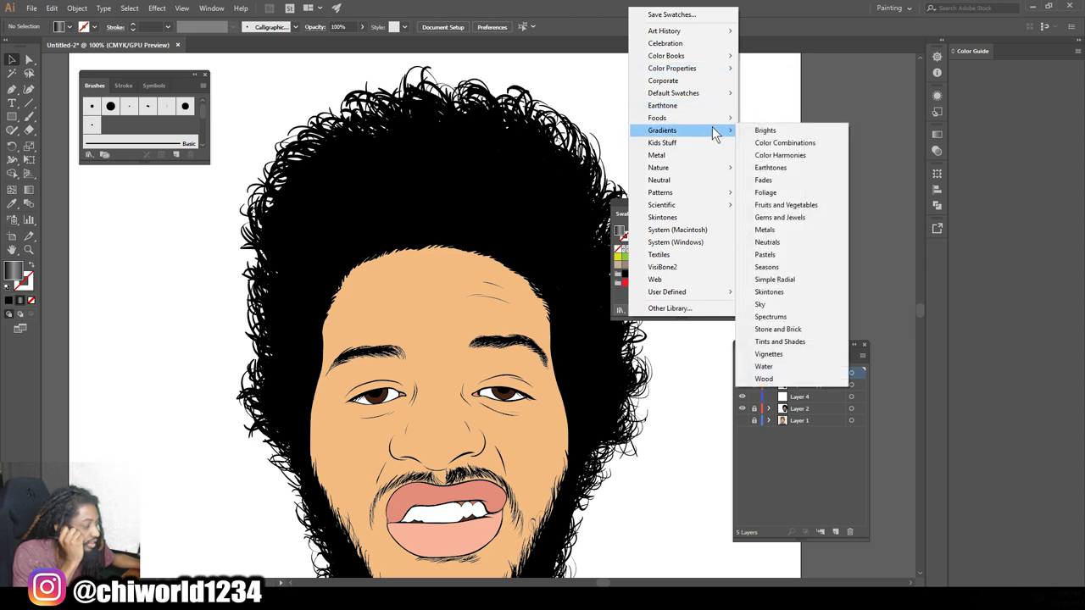
left_click(760, 132)
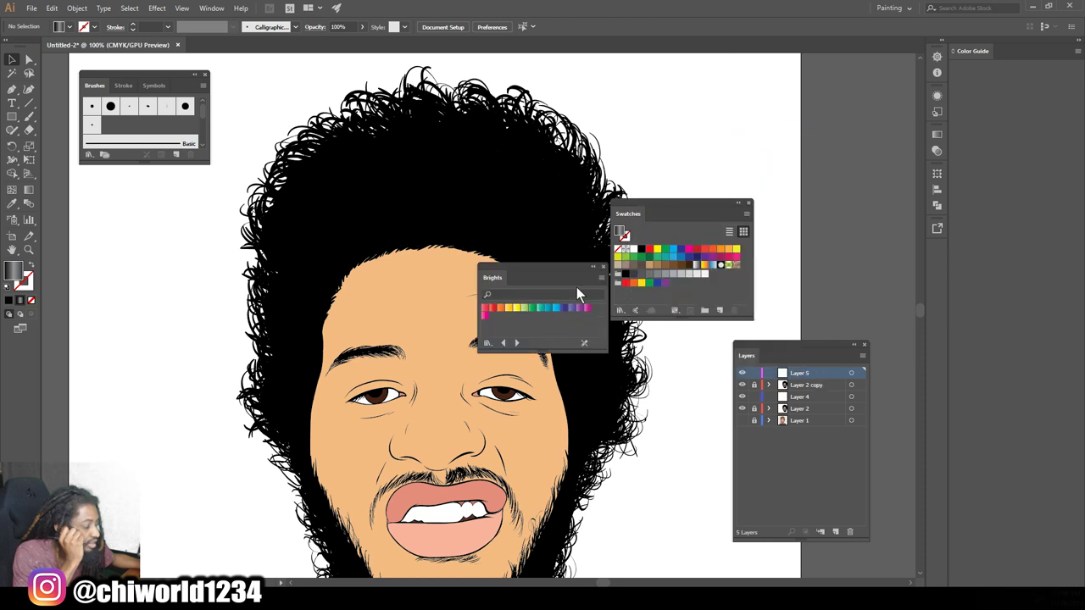
left_click(573, 310)
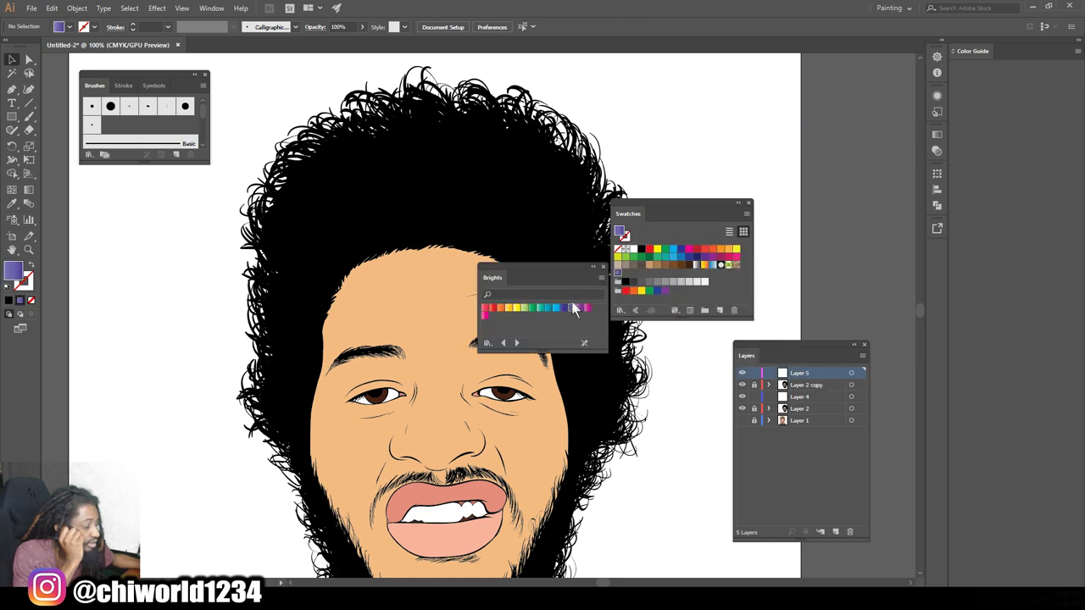
left_click_drag(558, 271, 847, 356)
Step: Show the purple gradient's settings and darken both end colour stops to 100% black (K)
double_click(14, 271)
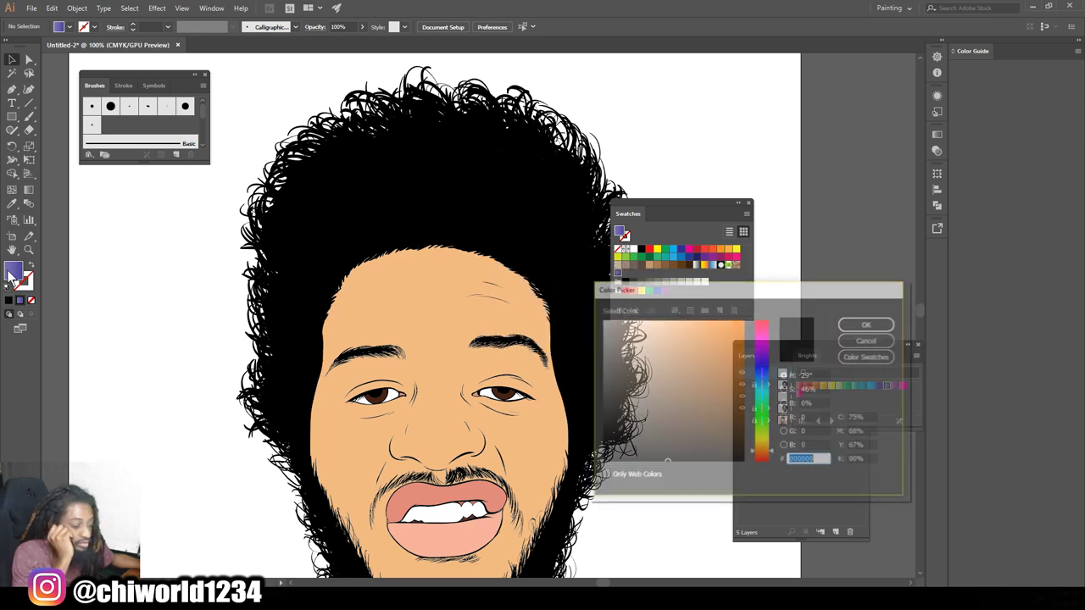
left_click(856, 340)
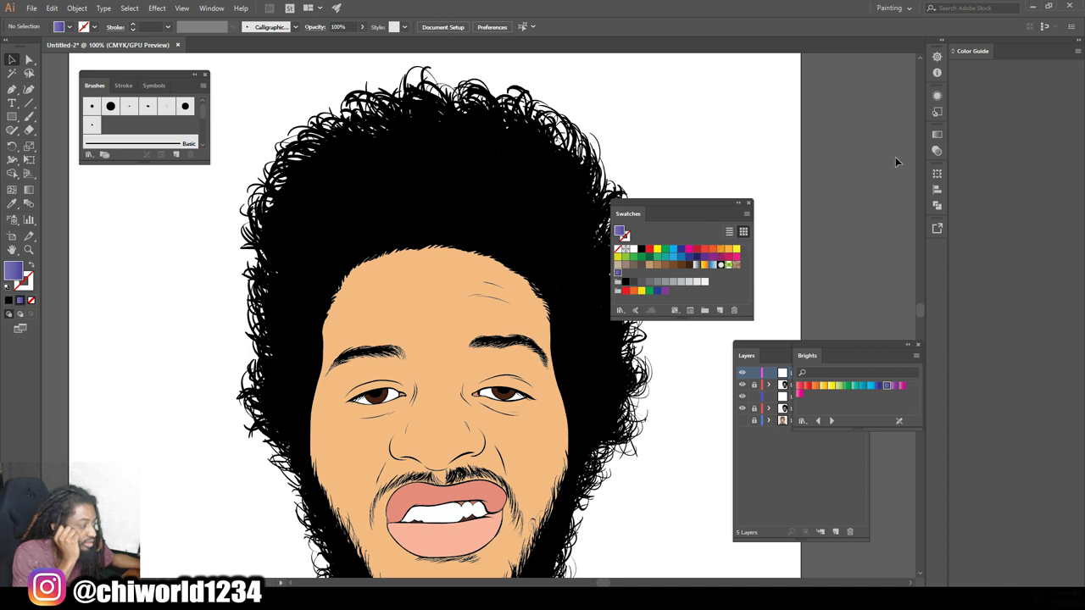
left_click(936, 134)
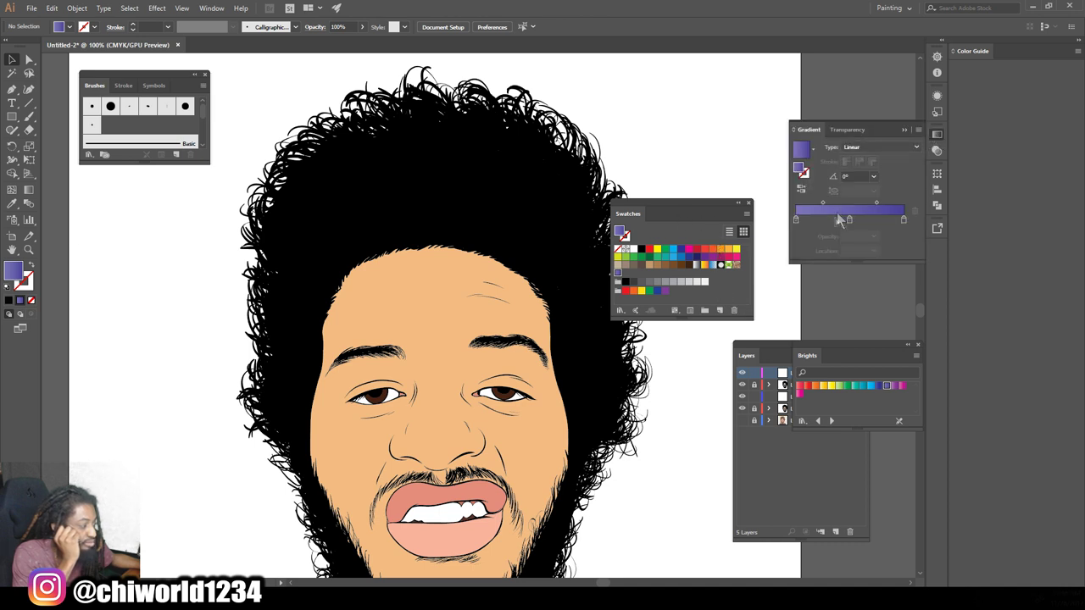
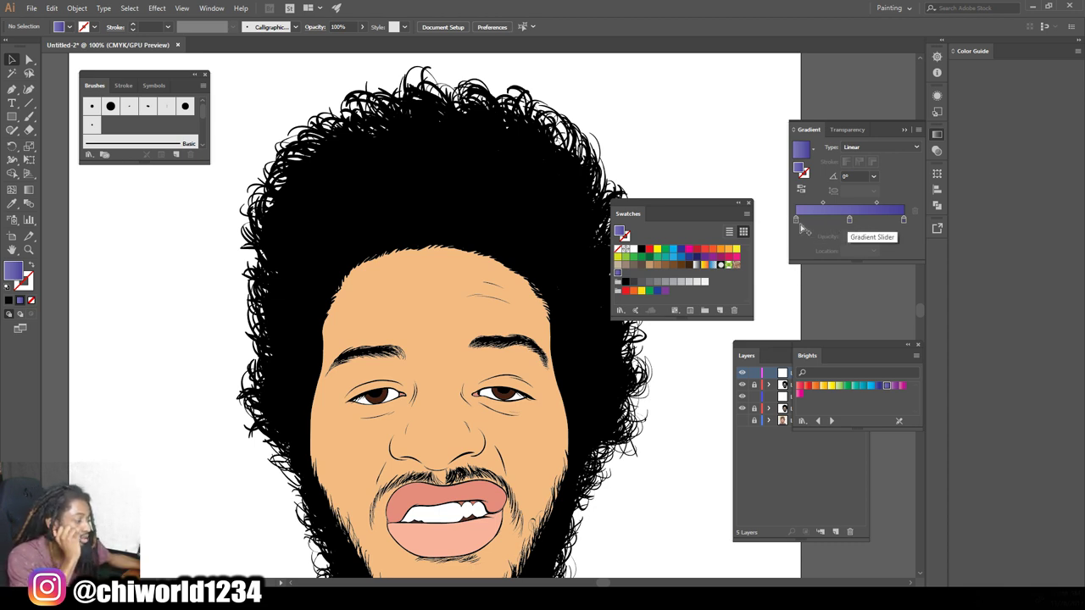
double_click(795, 222)
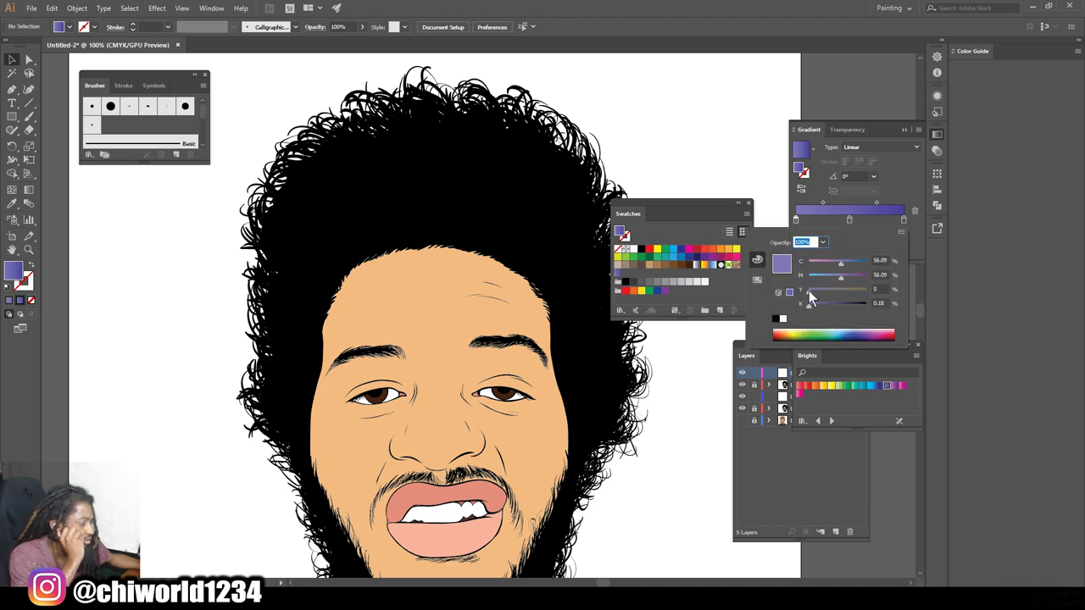
left_click_drag(819, 302, 865, 307)
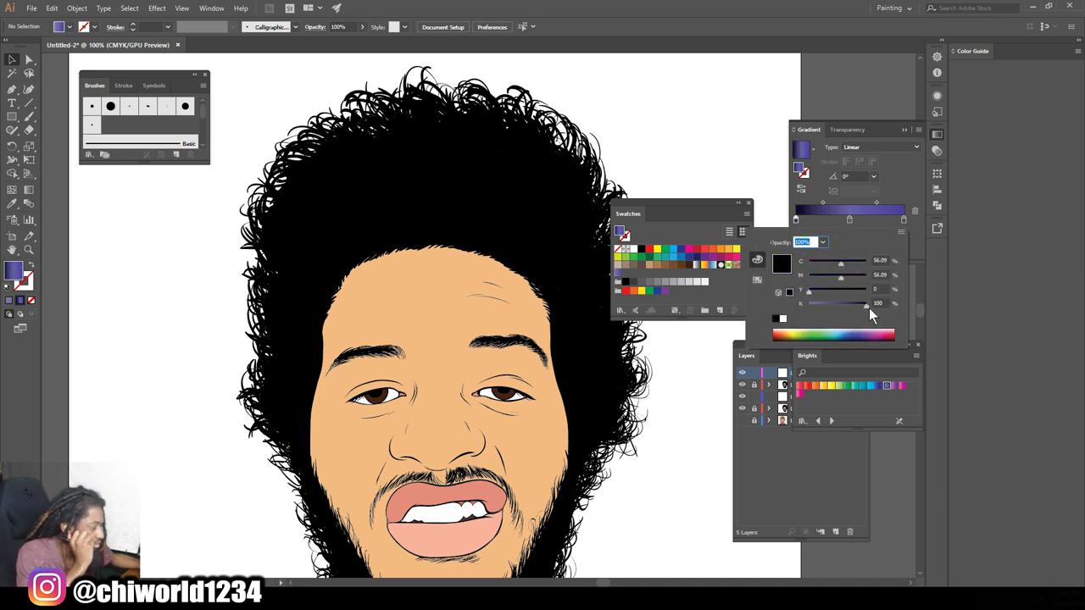
left_click(902, 219)
double_click(902, 220)
left_click_drag(831, 307, 875, 307)
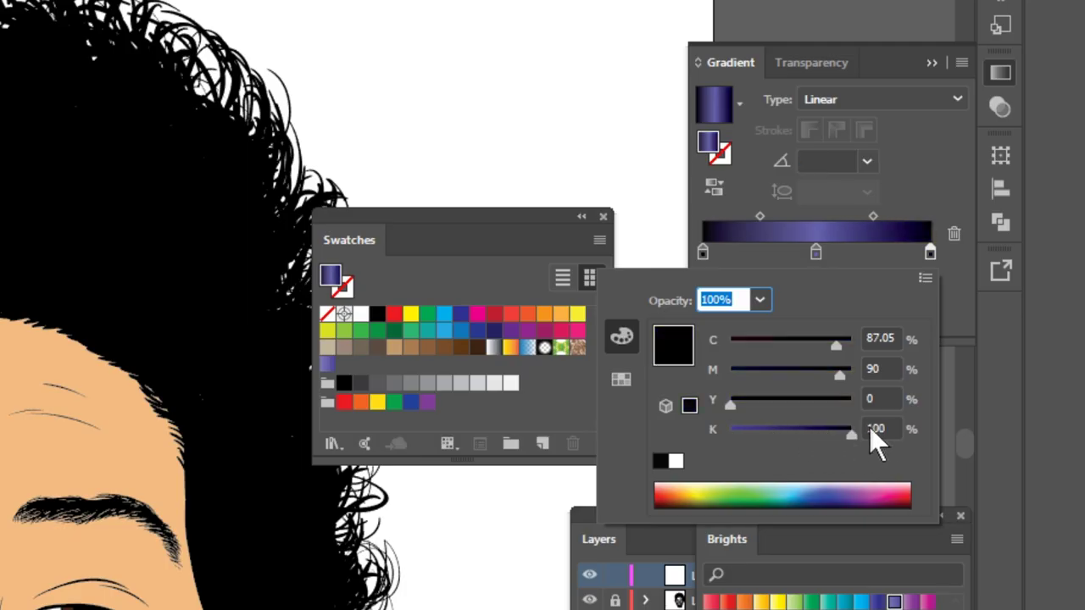
Step: Set the gradient's middle colour stop to a dark red-brown of C 55, M 85, Y 77, K 55
left_click(810, 248)
double_click(810, 248)
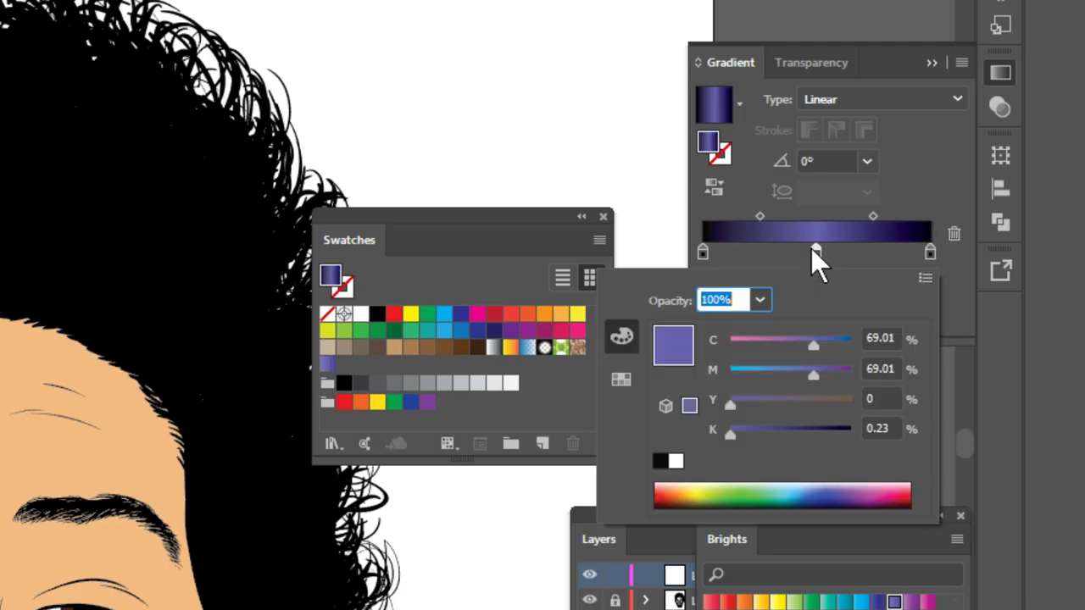
left_click_drag(774, 396, 798, 343)
left_click_drag(761, 431, 823, 402)
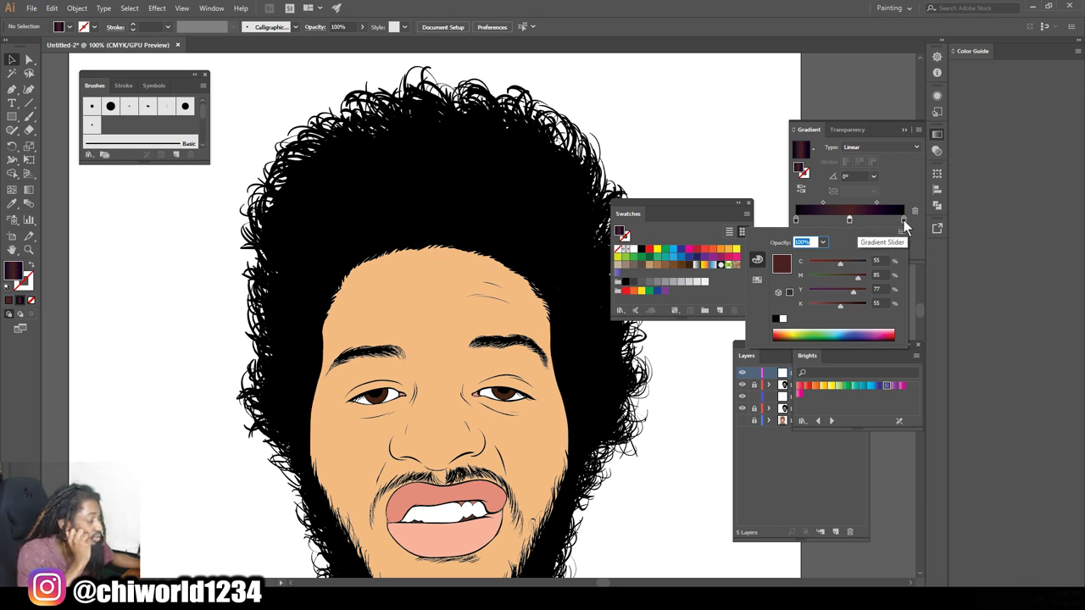
Step: Retune the gradient's end stops: C 62, M 67, Y 40 for the first and C 81, M 65, Y 57 for the last
key("Escape")
double_click(902, 220)
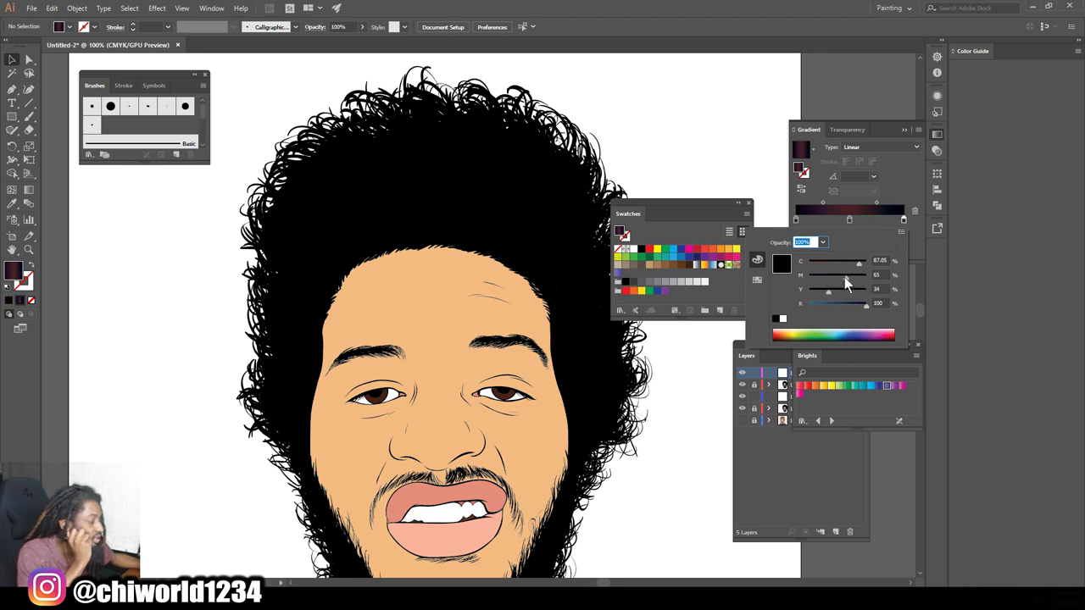
left_click_drag(846, 261, 852, 262)
left_click(796, 221)
double_click(796, 221)
left_click_drag(819, 288, 847, 275)
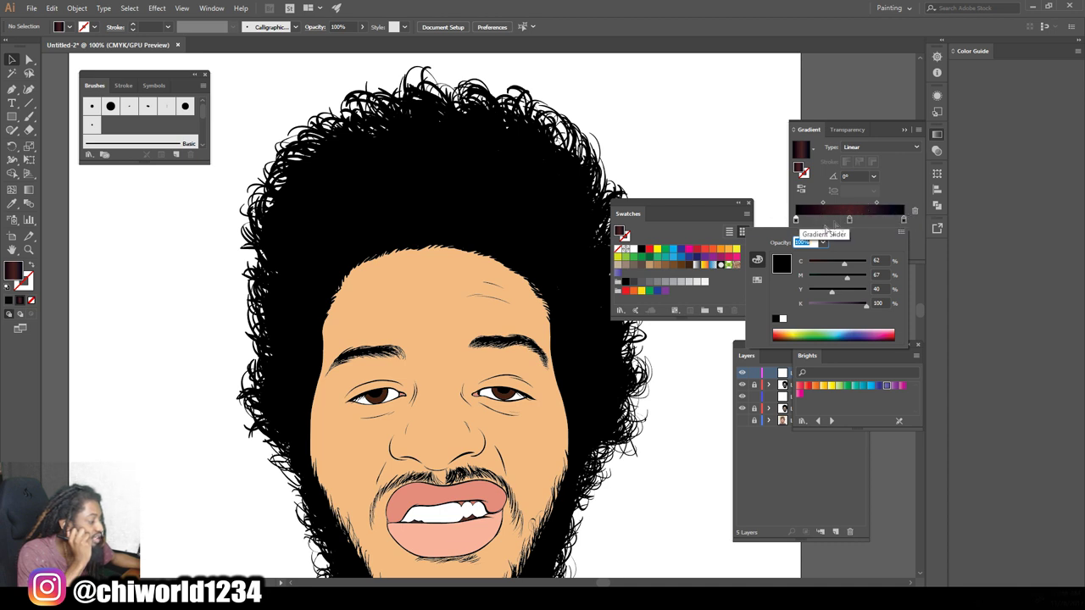
left_click(902, 220)
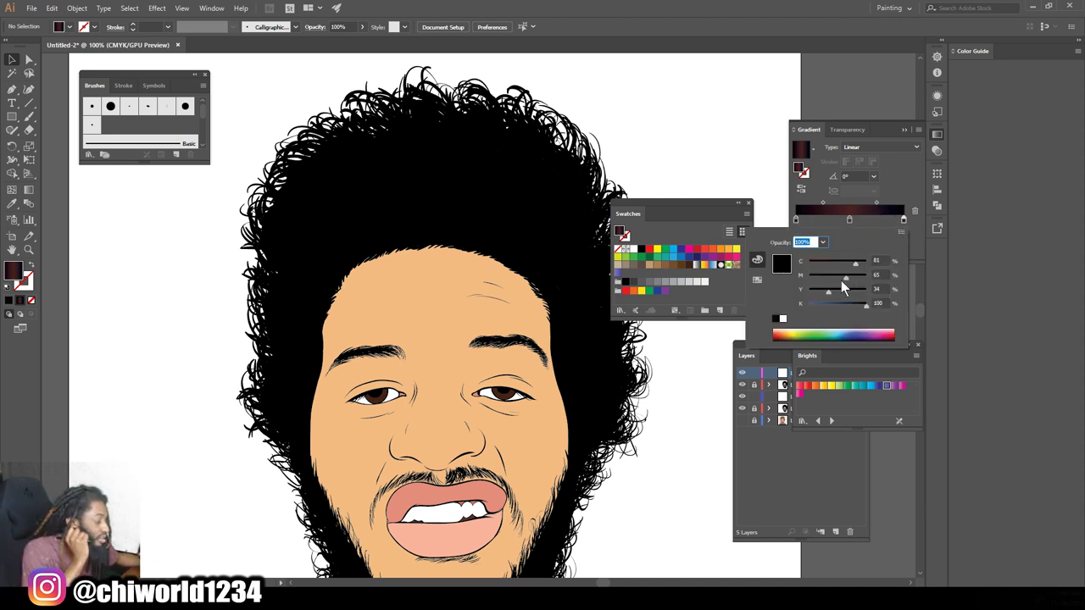
left_click_drag(832, 287, 847, 289)
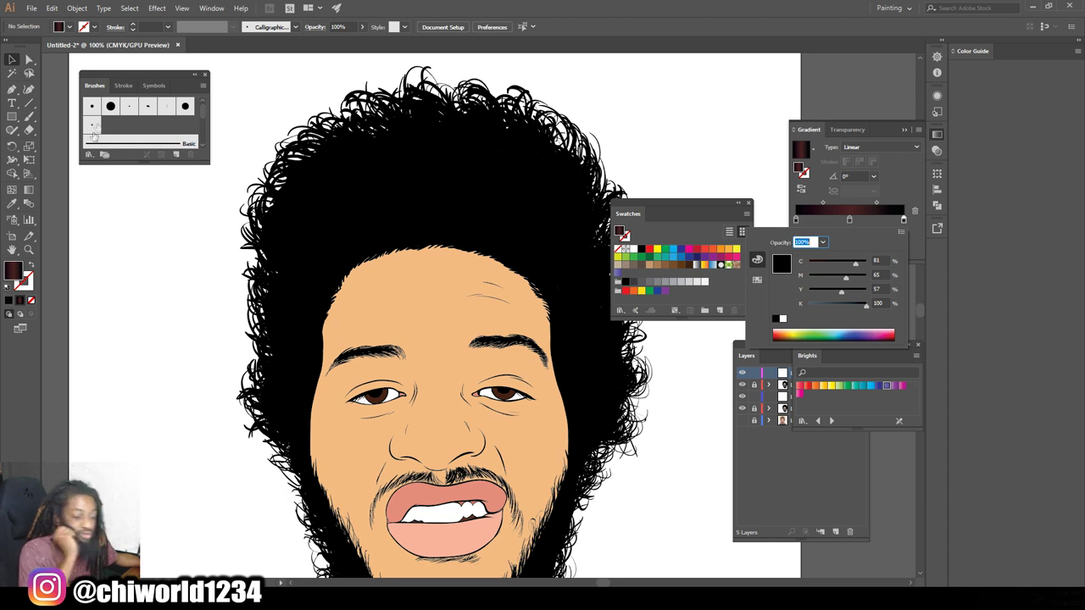
Step: Paint a few thin strands with the dark red gradient as Paintbrush stroke above the middle of the forehead, undoing the last stray ones
left_click(28, 120)
left_click(28, 120)
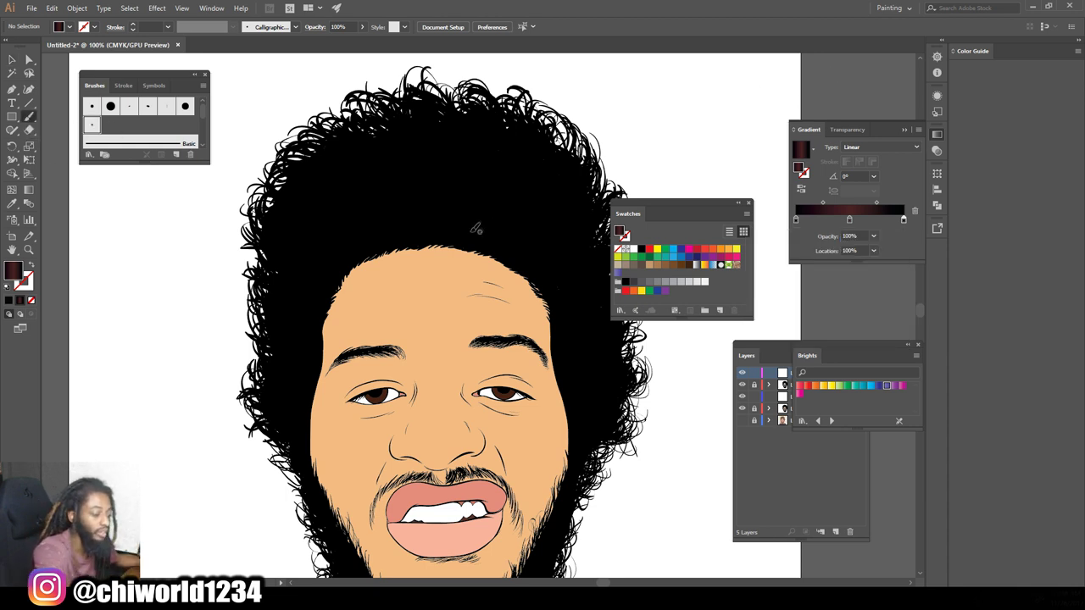
left_click_drag(484, 212, 478, 134)
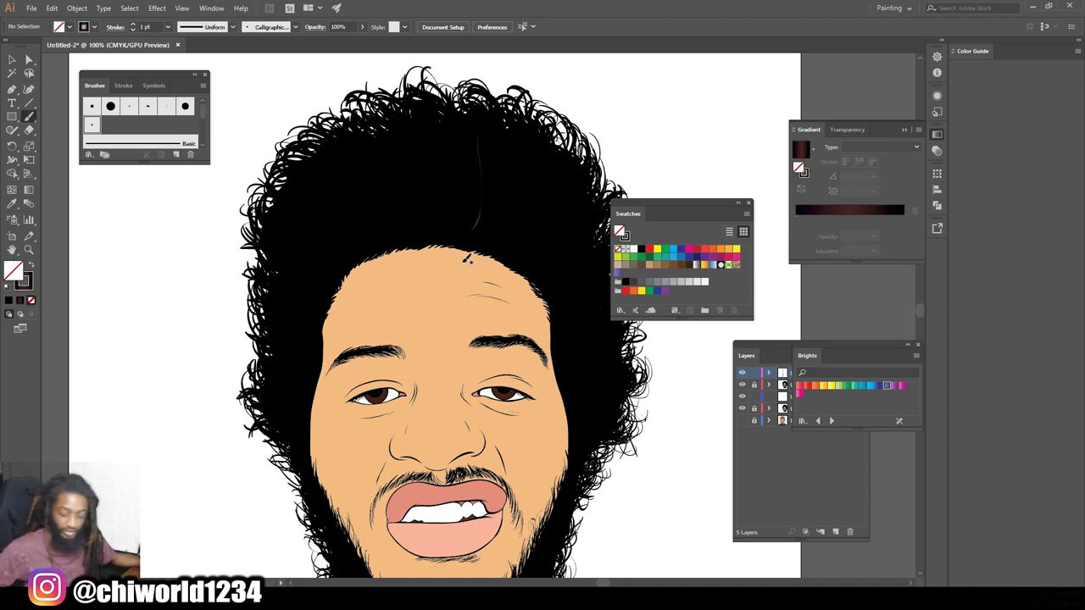
key("shift+x")
key("ctrl+plus")
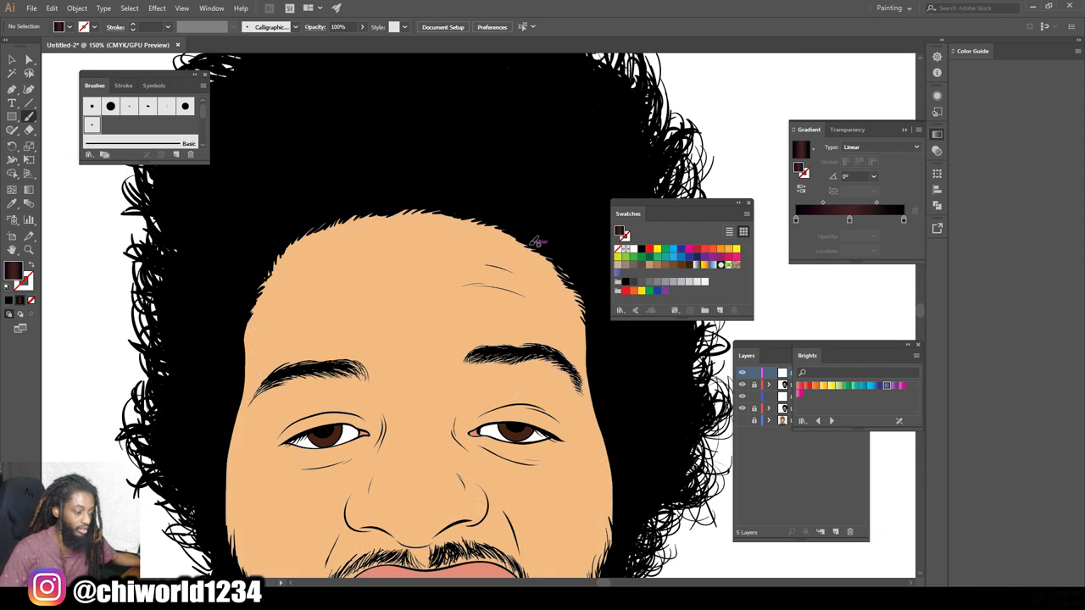
scroll(535, 243, "up", 3)
key("shift+x")
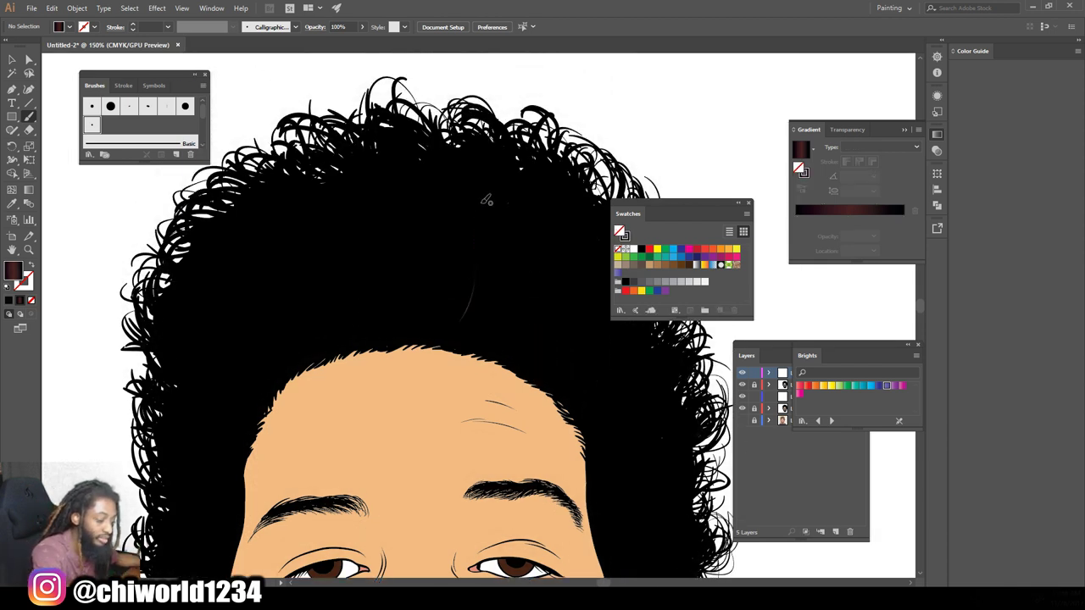
left_click_drag(450, 301, 440, 242)
left_click_drag(430, 323, 429, 259)
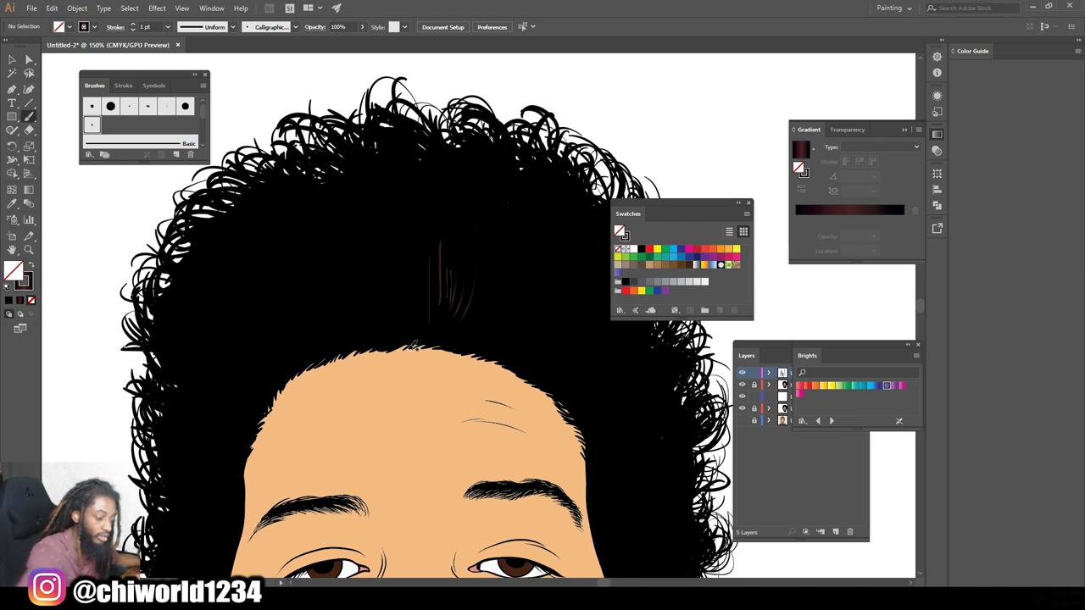
key("ctrl+z")
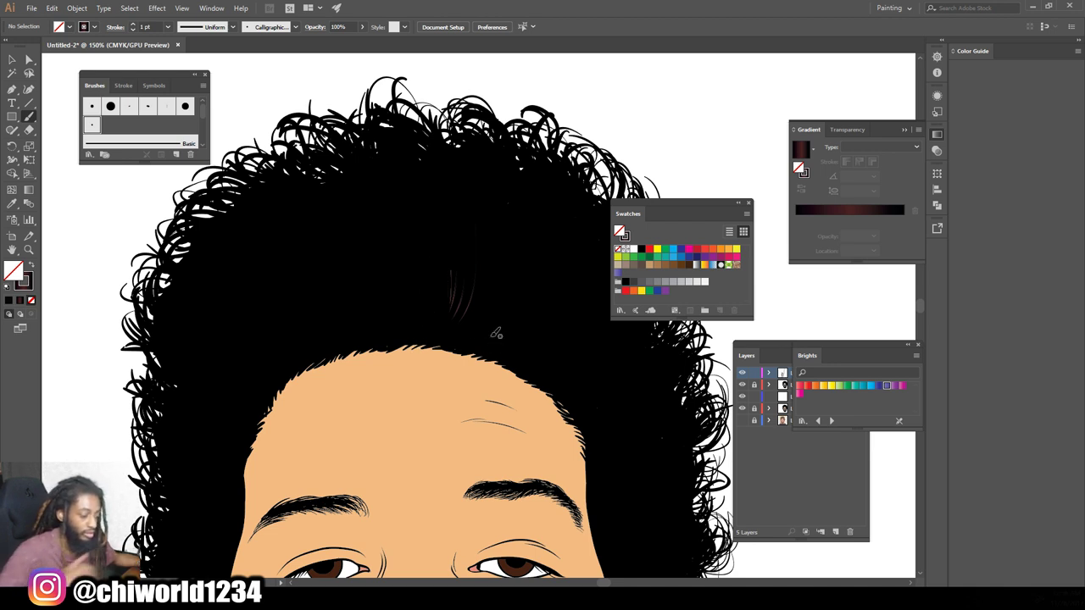
Step: Paint short dark red strands along the hairline from the middle of the forehead towards its left side
left_click_drag(435, 296, 430, 229)
mouse_move(418, 318)
left_mouse_down()
mouse_move(415, 255)
mouse_move(367, 289)
left_mouse_up()
mouse_move(378, 327)
left_mouse_down()
mouse_move(367, 304)
mouse_move(328, 301)
left_mouse_up()
mouse_move(323, 334)
left_mouse_down()
mouse_move(305, 300)
mouse_move(317, 334)
mouse_move(297, 305)
mouse_move(301, 334)
mouse_move(291, 282)
left_mouse_up()
left_click_drag(293, 328, 290, 288)
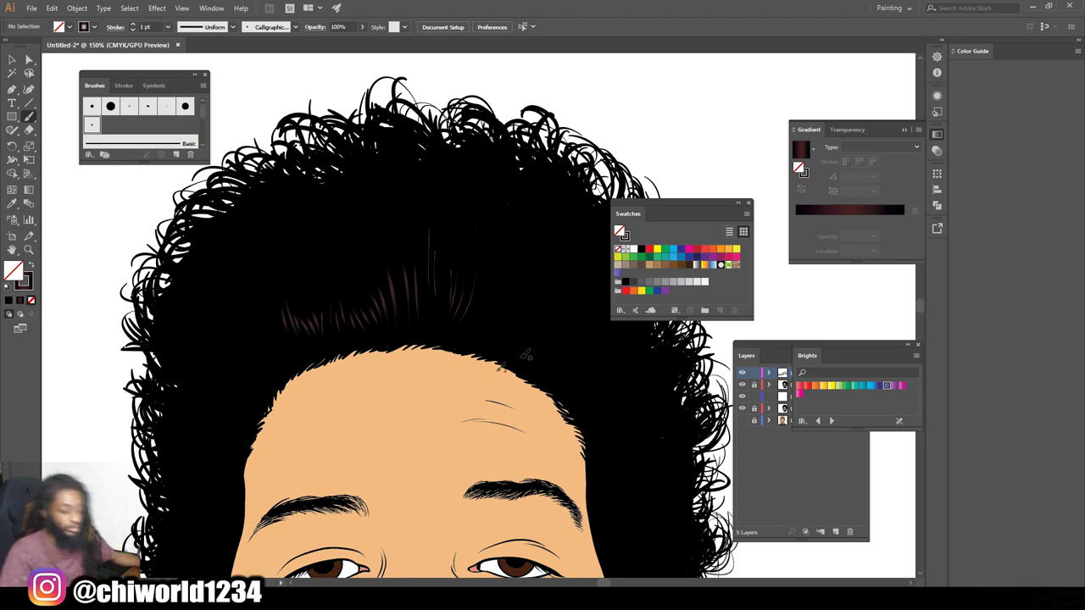
Step: Continue the dark red strands along the right side of the hairline and down around both temples
scroll(587, 343, "down", 4)
scroll(587, 346, "up", 3)
scroll(578, 354, "up", 2)
mouse_move(527, 340)
left_mouse_down()
mouse_move(491, 292)
mouse_move(466, 280)
mouse_move(451, 244)
left_mouse_up()
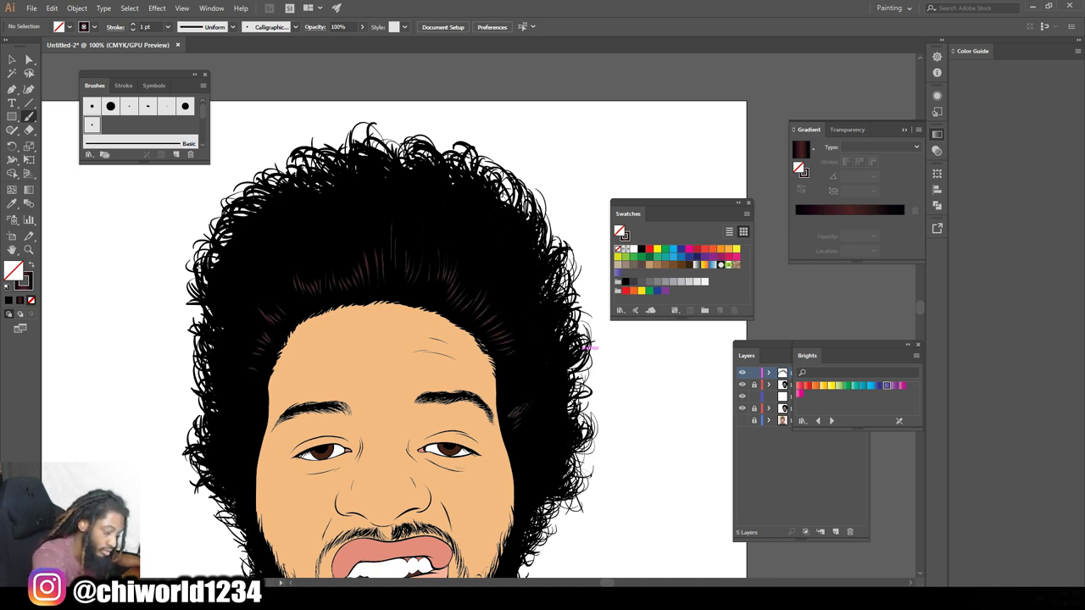
Step: Paint a second row of dark red strands higher in the hair, above the ones along the hairline
key("ctrl+minus")
key("ctrl+minus")
key("ctrl+equal")
key("ctrl+equal")
key("ctrl+equal")
scroll(571, 418, "down", 3)
left_click_drag(407, 196, 420, 168)
mouse_move(470, 246)
left_mouse_down()
mouse_move(458, 206)
mouse_move(391, 175)
left_mouse_up()
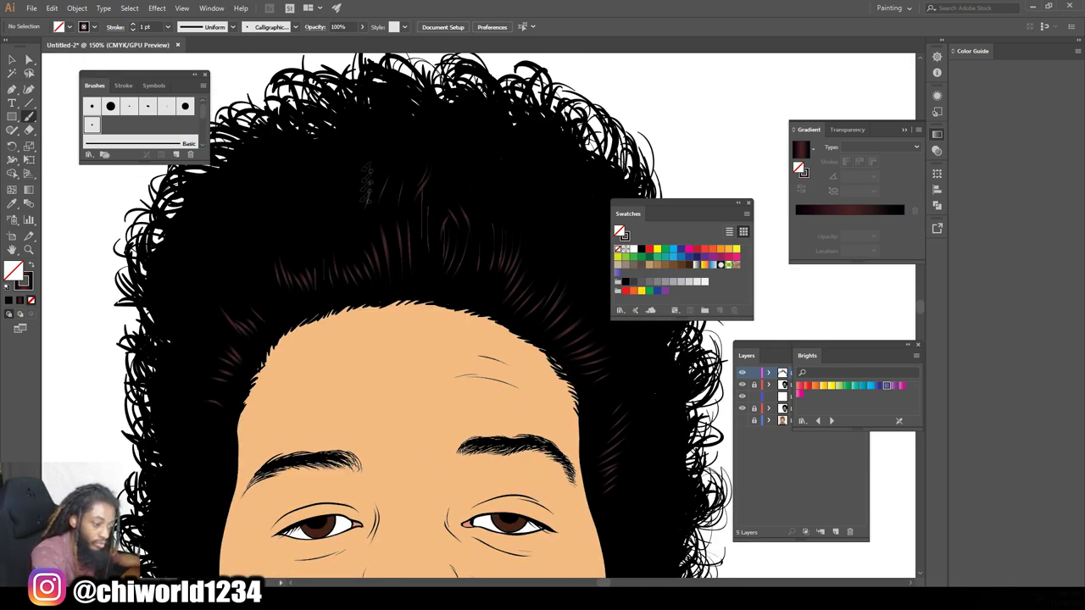
left_click_drag(334, 232, 311, 201)
Step: Fill the beard, the sides and the crown of the hair with more thin dark red strands
key("ctrl+minus")
key("ctrl+minus")
key("ctrl+equal")
scroll(566, 350, "down", 3)
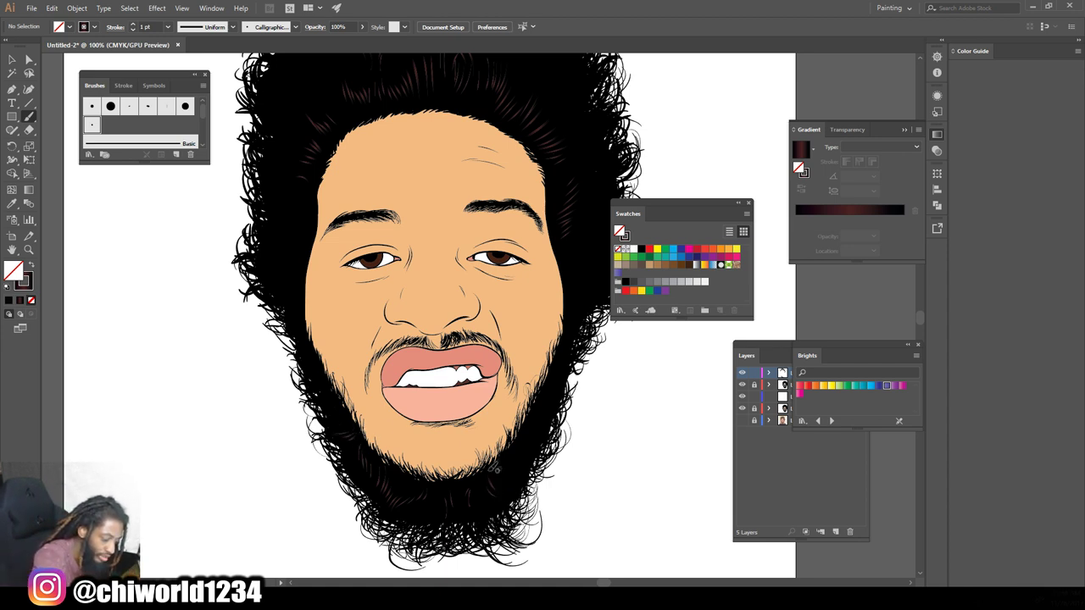
left_click_drag(521, 457, 537, 402)
mouse_move(581, 295)
left_mouse_down()
mouse_move(594, 269)
mouse_move(592, 226)
left_mouse_up()
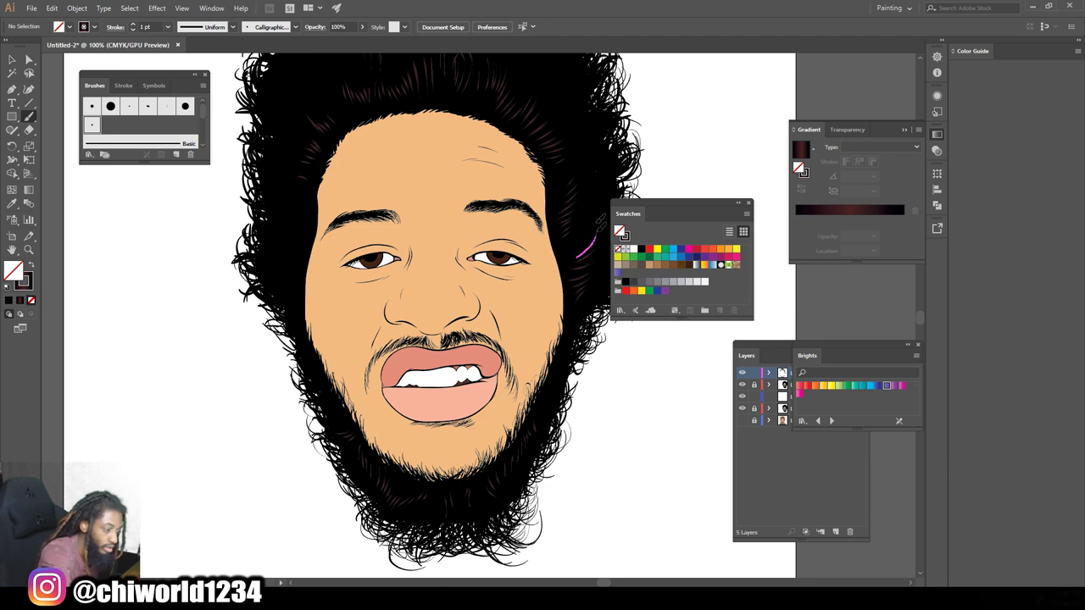
key("ctrl+plus")
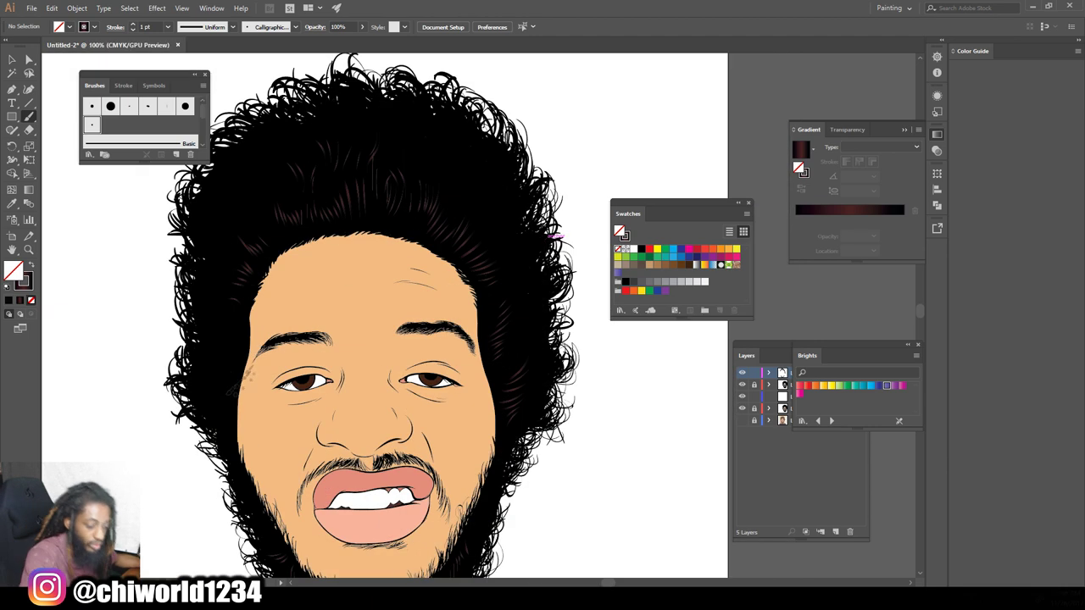
scroll(508, 325, "up", 1)
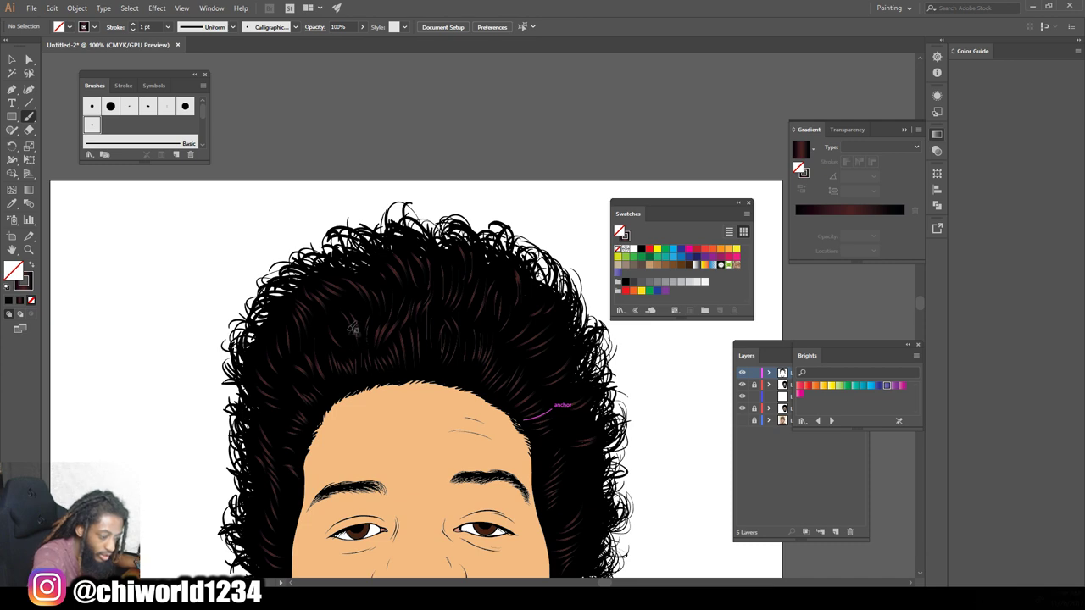
key("ctrl+minus")
key("ctrl+minus")
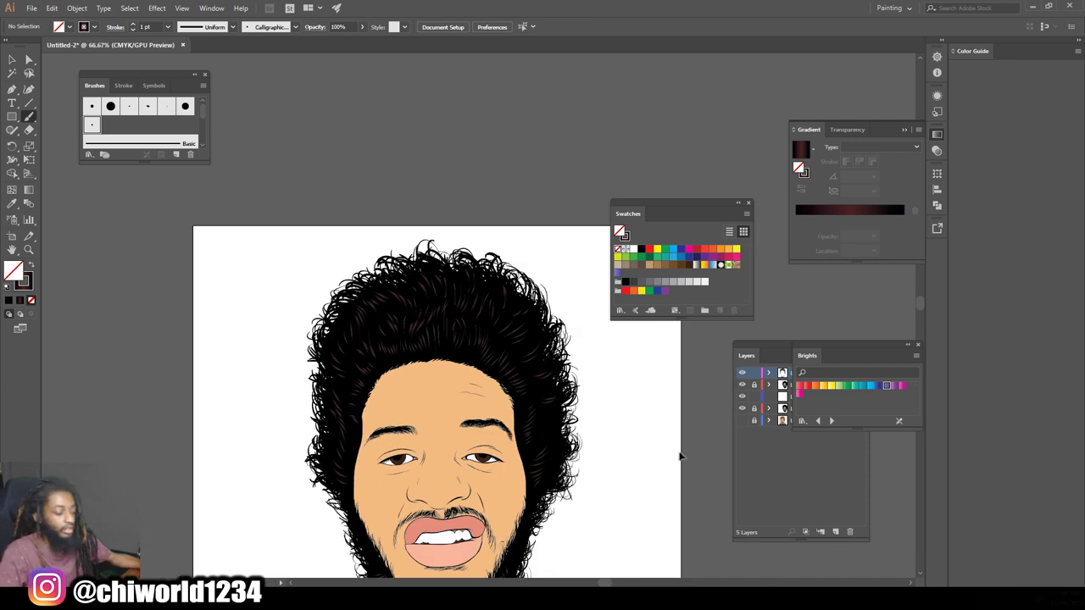
scroll(674, 422, "down", 2)
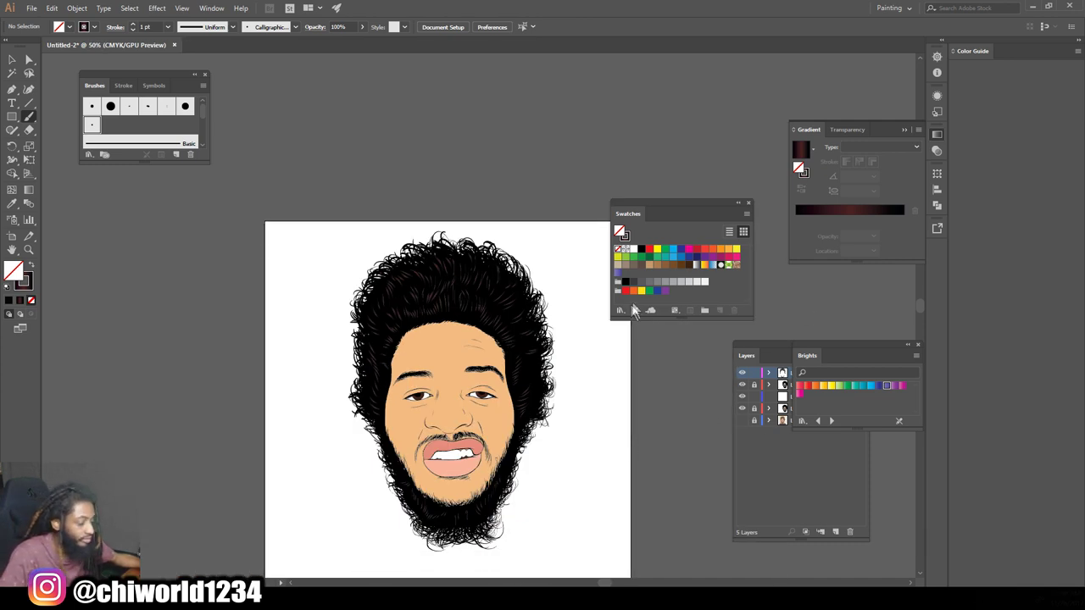
Step: Change the brush stroke colour to white (FFFFFF)
double_click(24, 285)
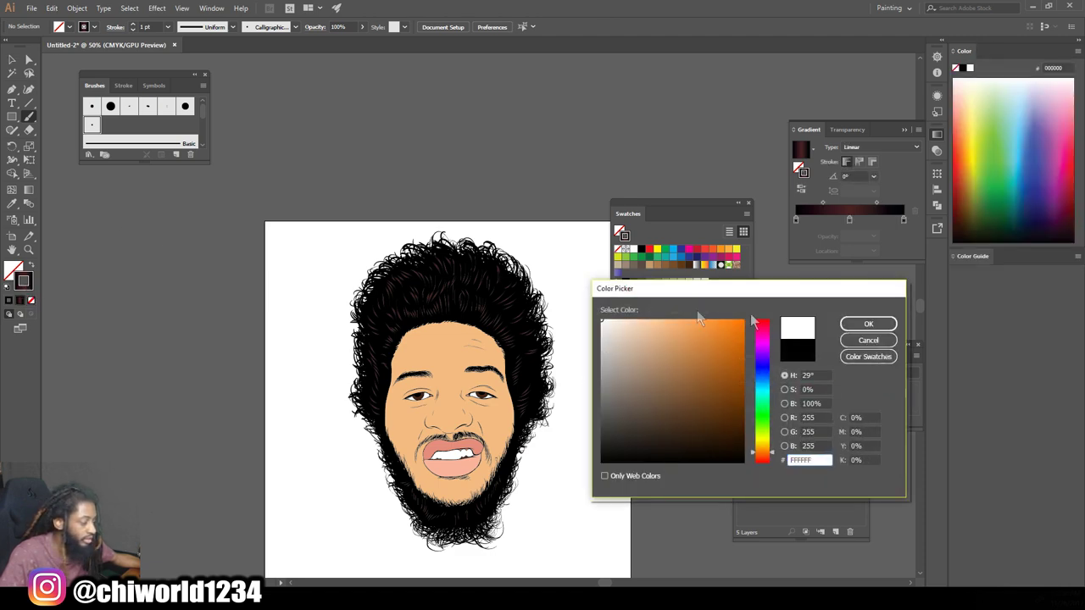
left_click(866, 324)
key("ctrl+plus")
key("ctrl+plus")
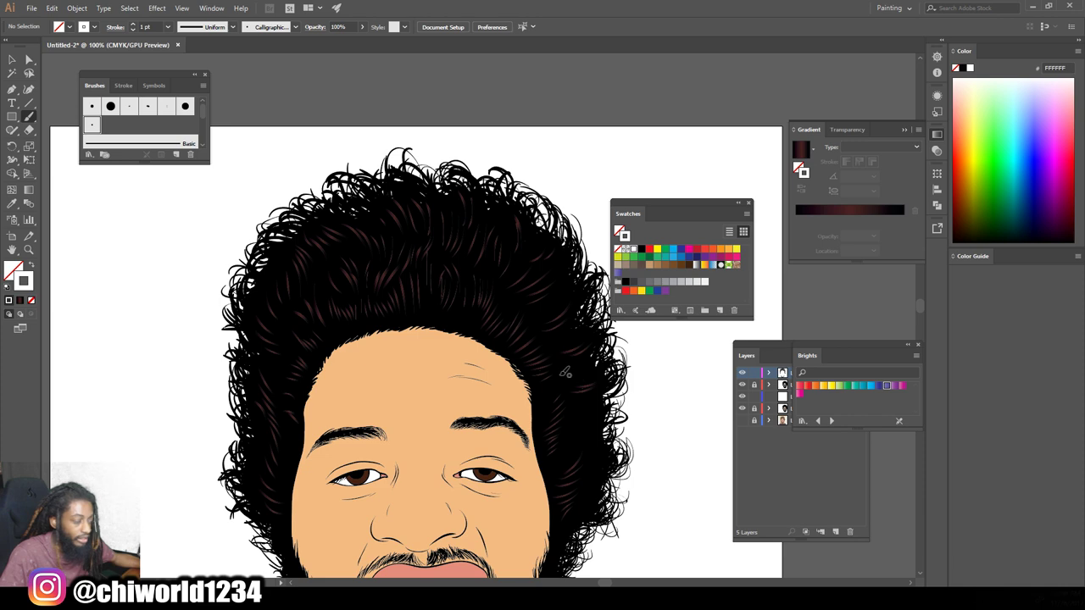
key("ctrl+plus")
key("ctrl+plus")
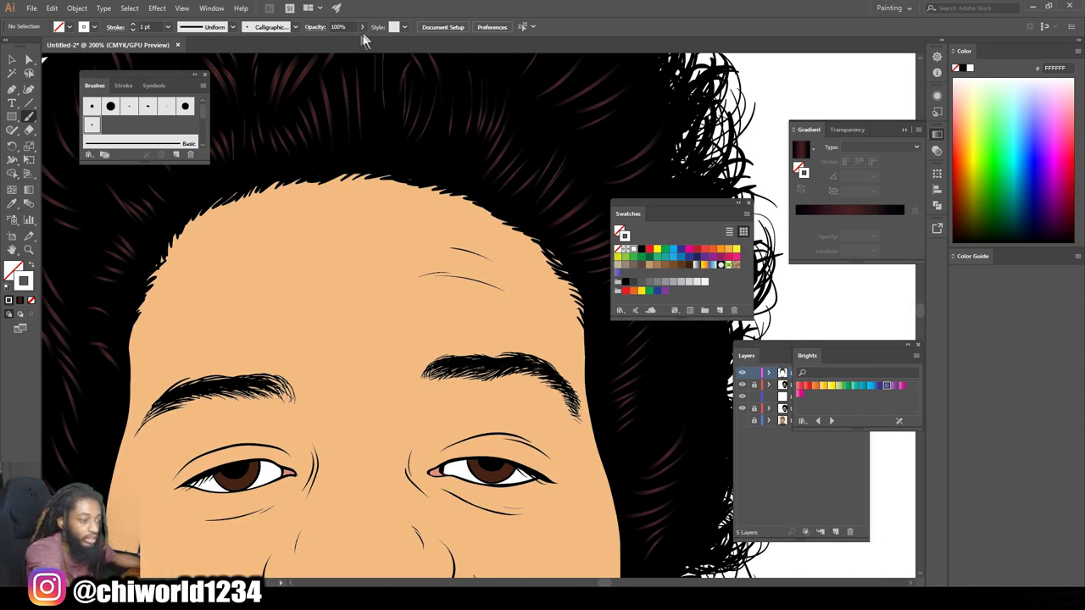
Step: Lower the opacity for new white strokes to less than half and bring the eyes into view
left_click(360, 39)
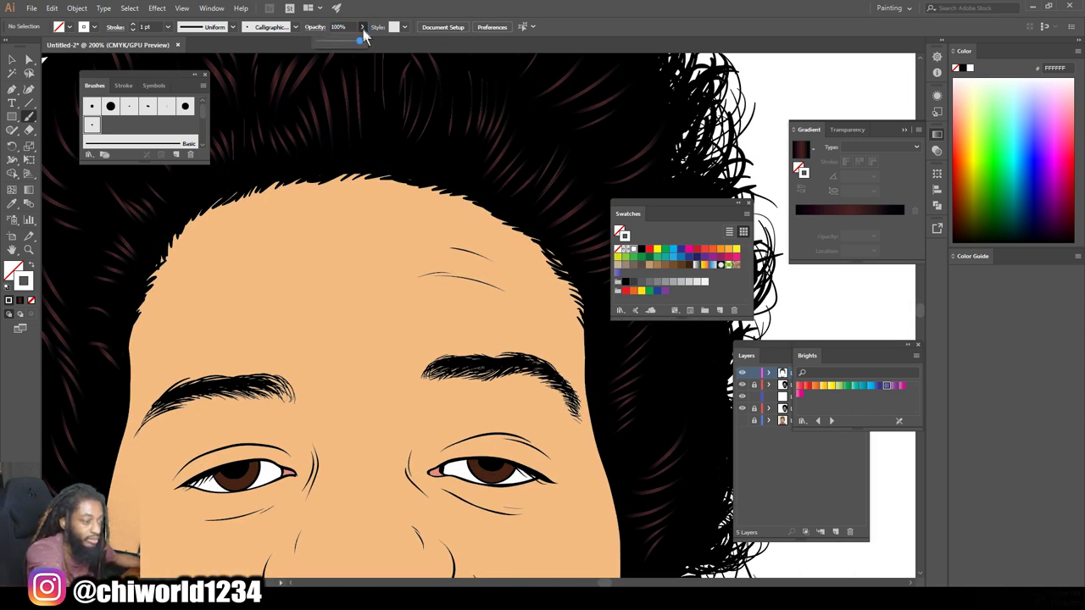
left_click(360, 28)
left_click(362, 28)
left_click_drag(357, 38, 341, 38)
scroll(418, 127, "down", 3)
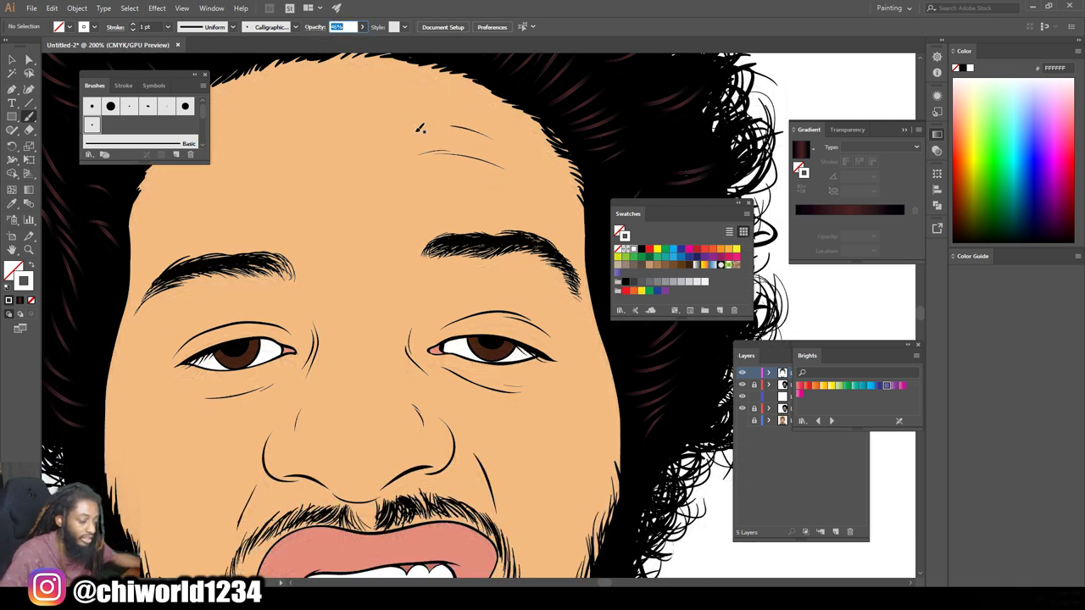
scroll(530, 240, "down", 2)
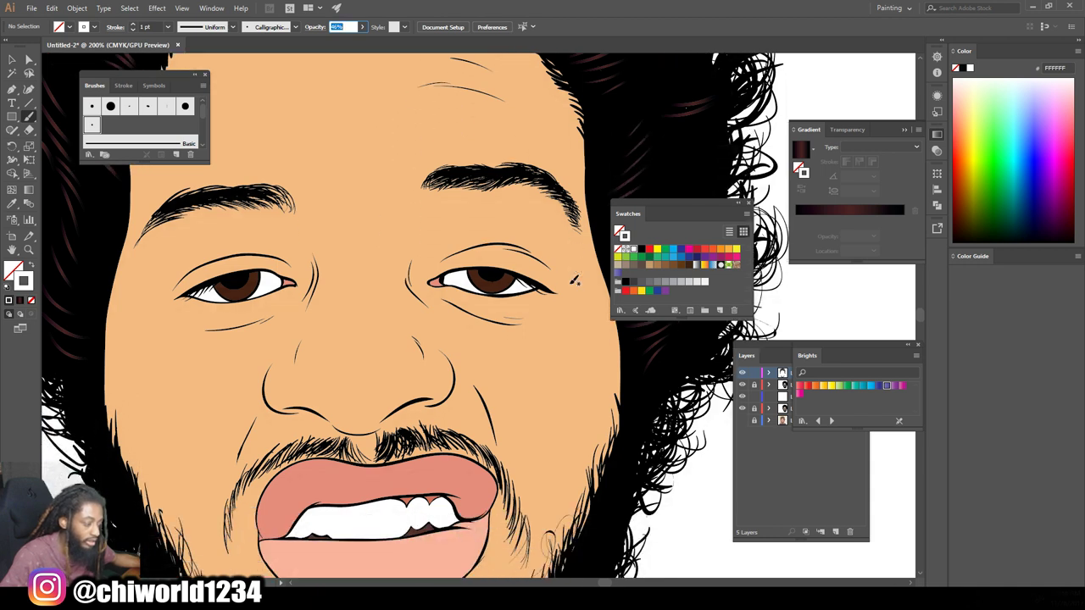
scroll(542, 288, "up", 1)
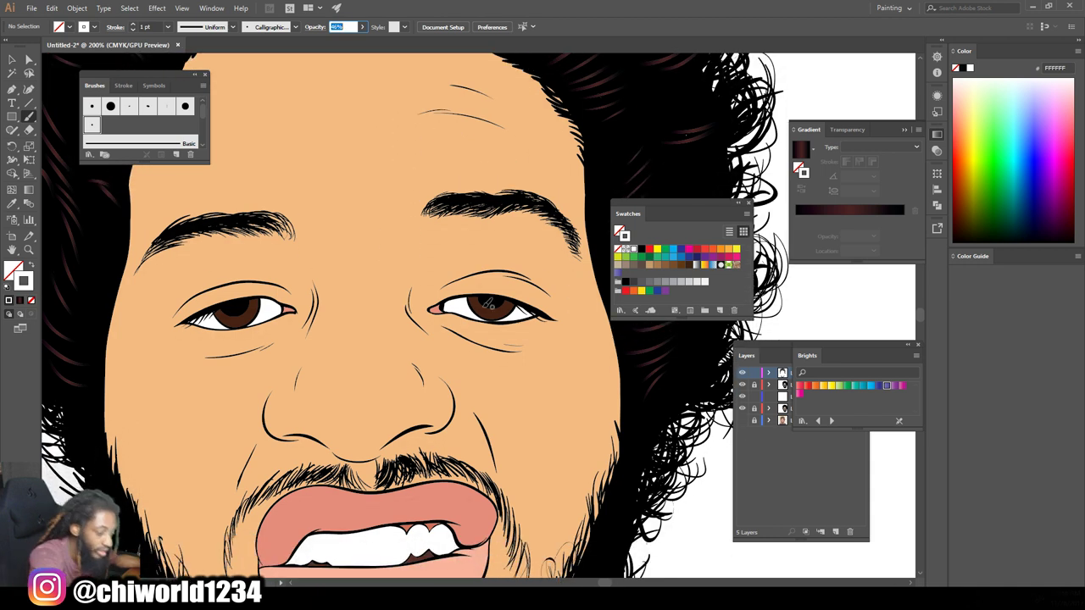
Step: Paint small semi-transparent white highlights on the pupils and irises of both eyes
left_click(484, 300)
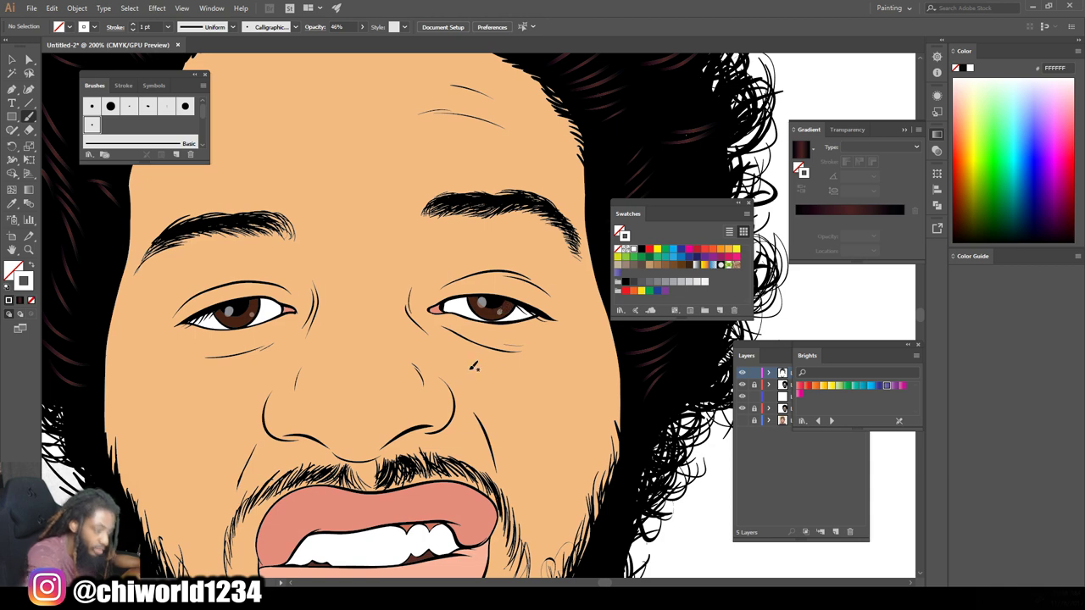
key("ctrl+minus")
key("ctrl+minus")
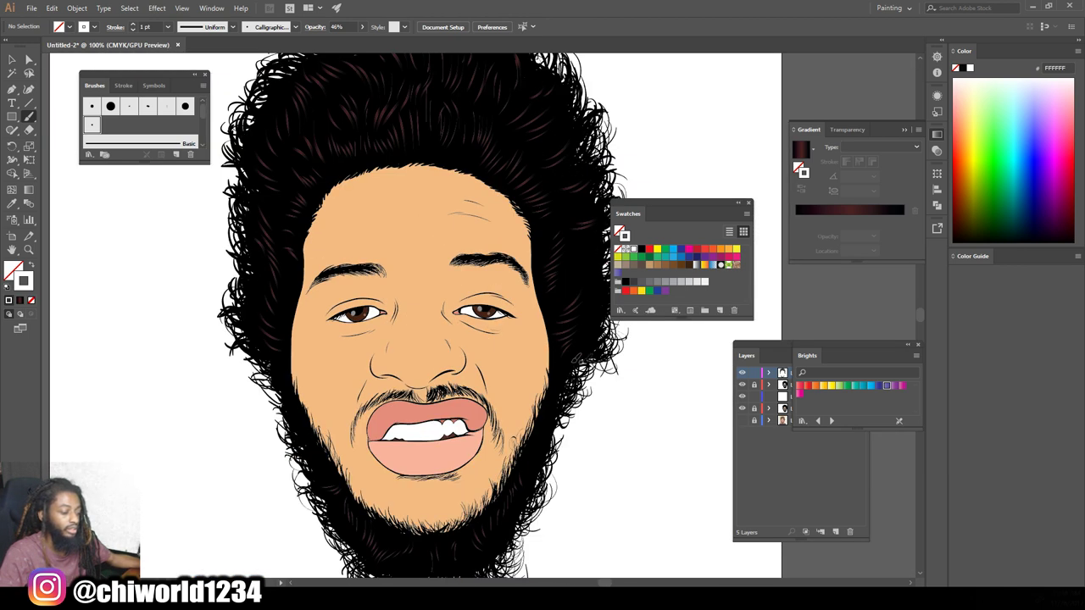
Step: Lock Layer 5 and make Layer 4 the active layer for the skin shading
scroll(619, 398, "up", 2)
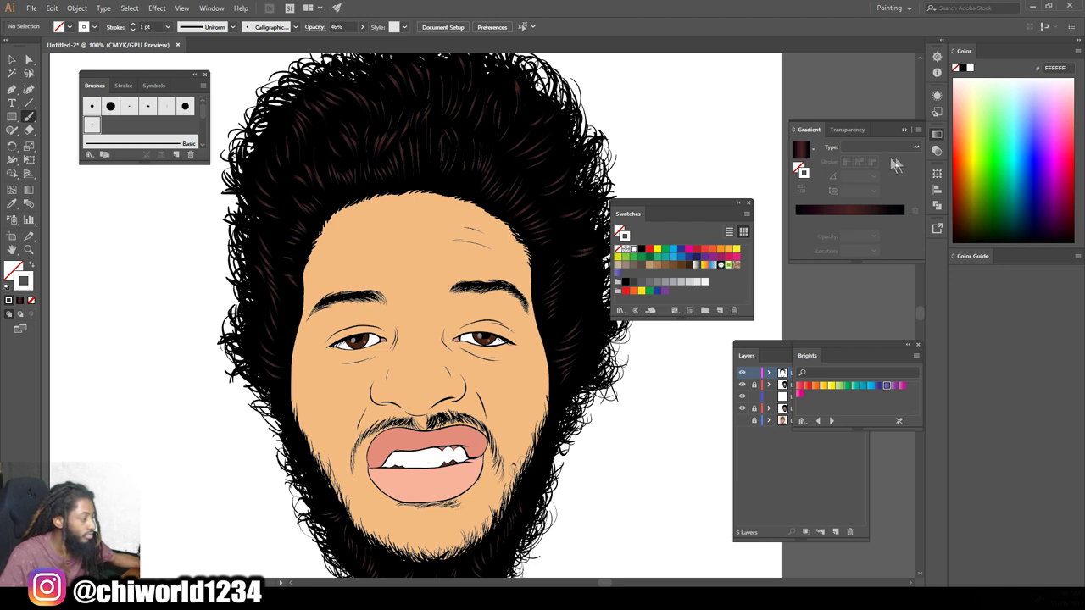
left_click(806, 473)
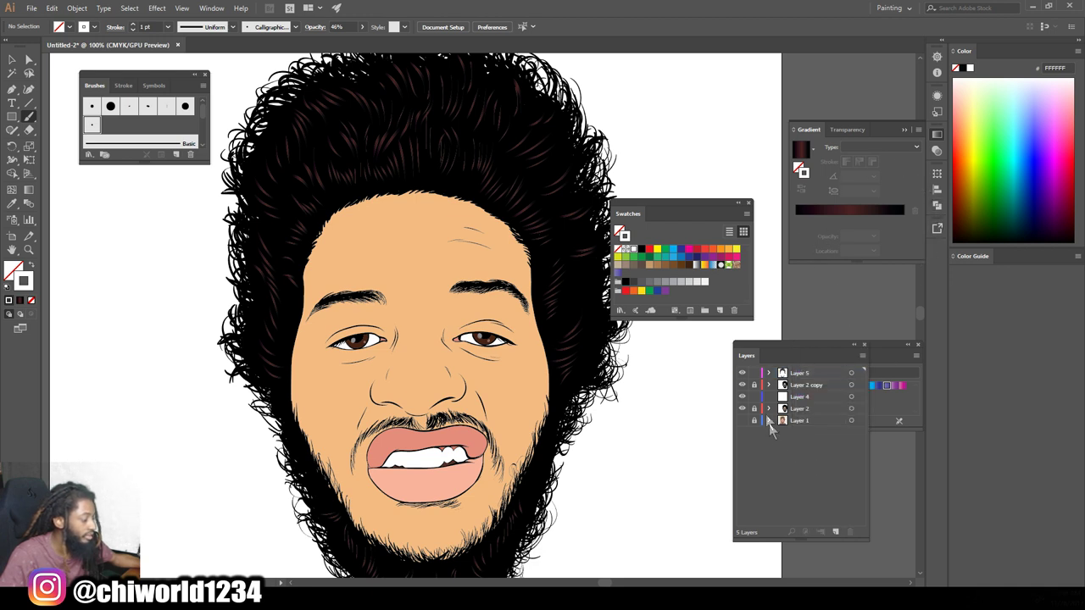
left_click(811, 396)
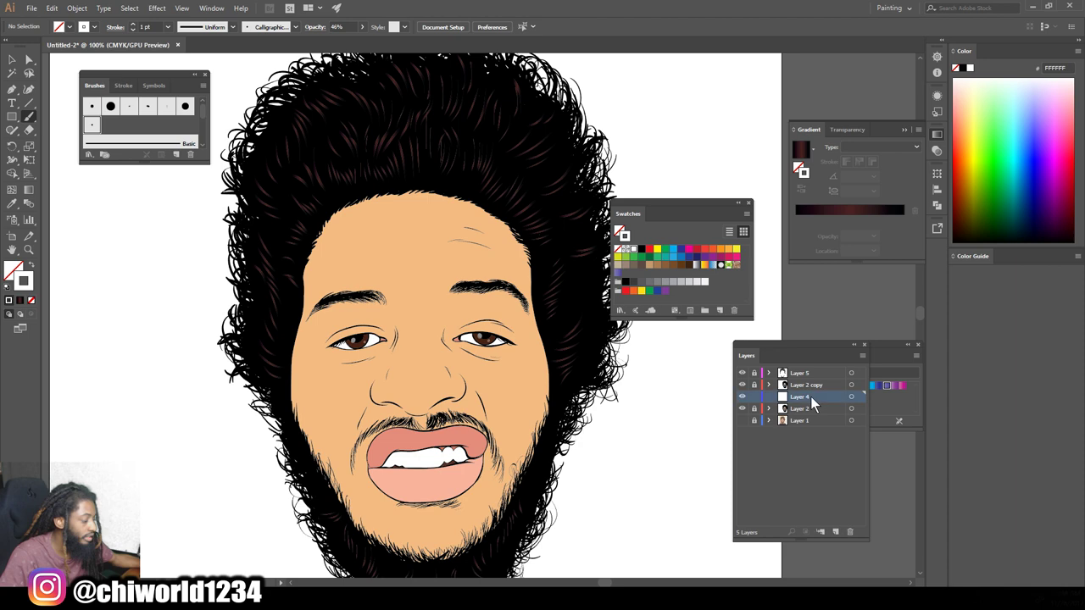
key("ctrl+minus")
key("ctrl+minus")
key("ctrl+plus")
scroll(549, 383, "left", 1)
scroll(547, 390, "up", 1)
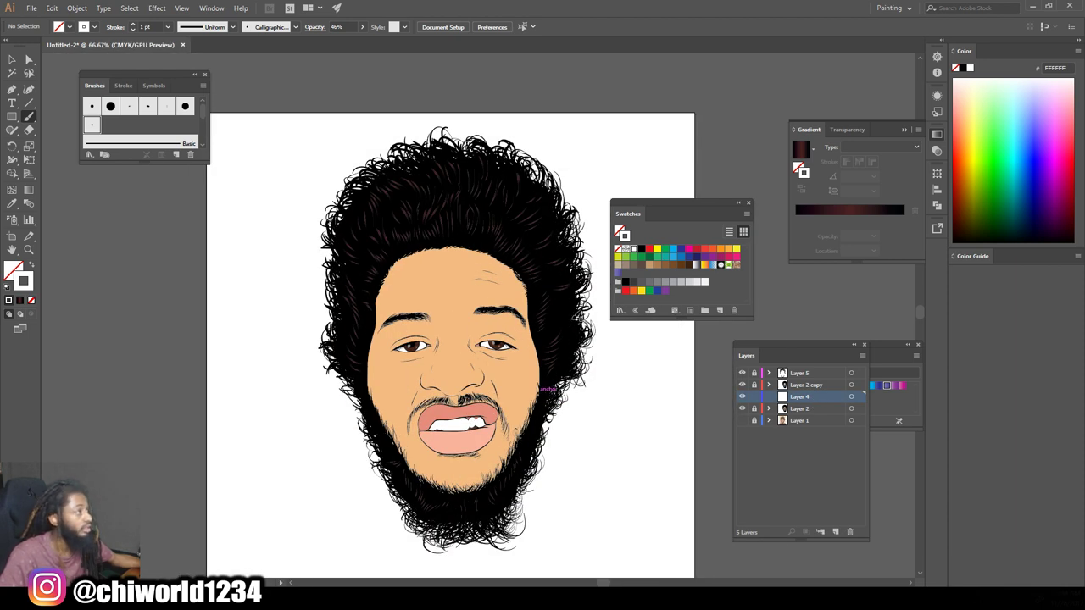
key("ctrl+plus")
key("ctrl+plus")
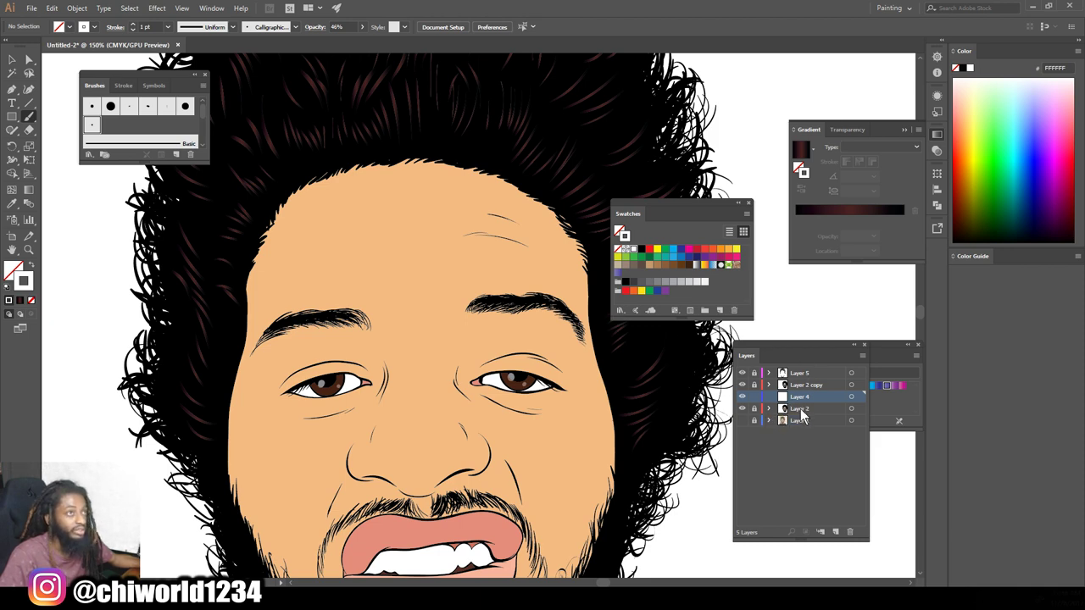
key("ctrl+minus")
key("ctrl+minus")
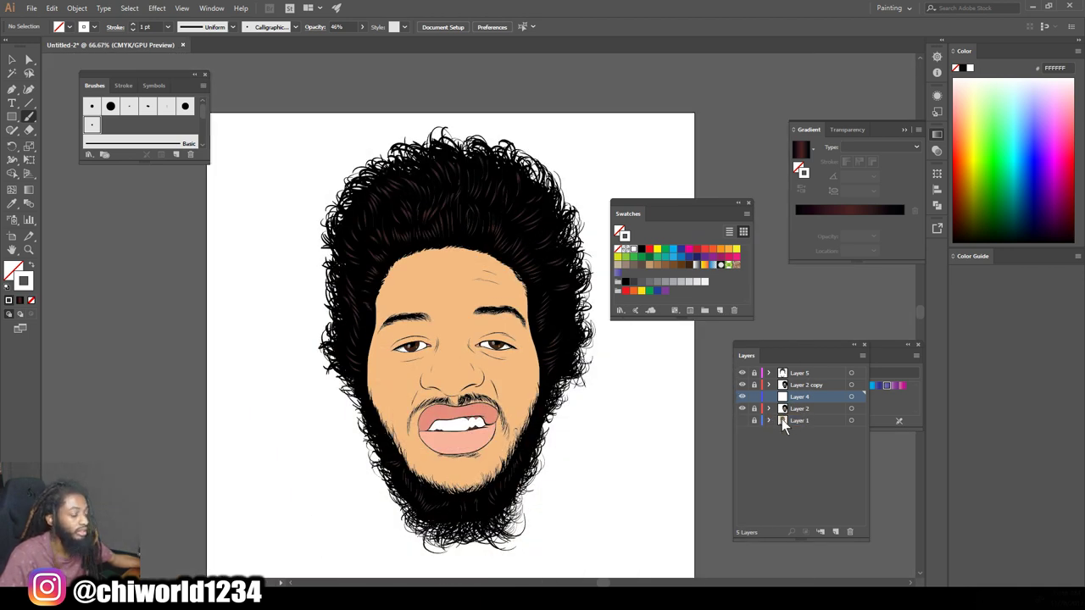
key("ctrl+plus")
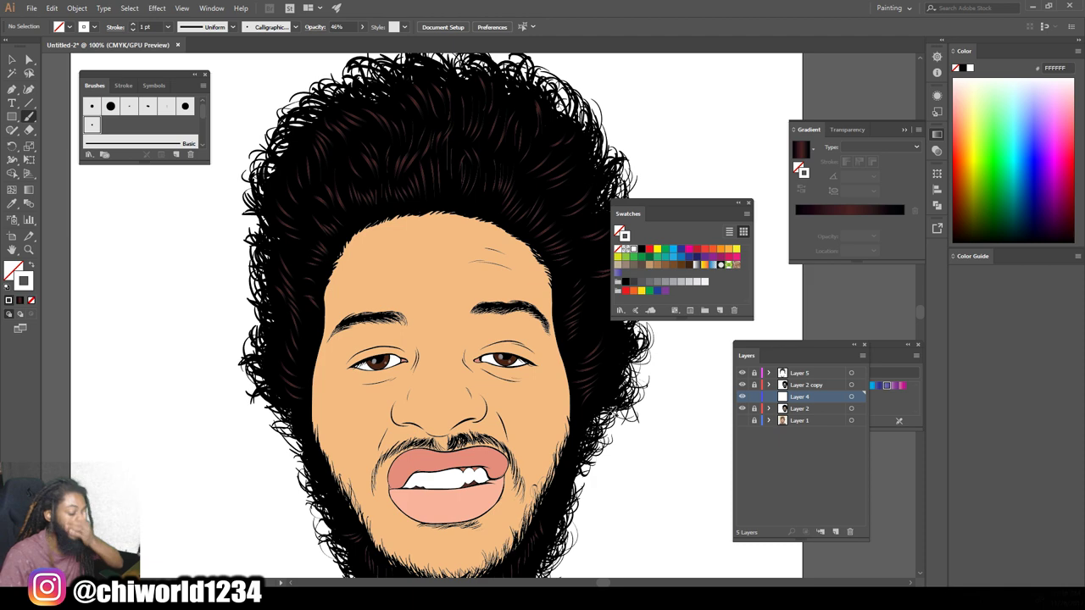
key("ctrl+plus")
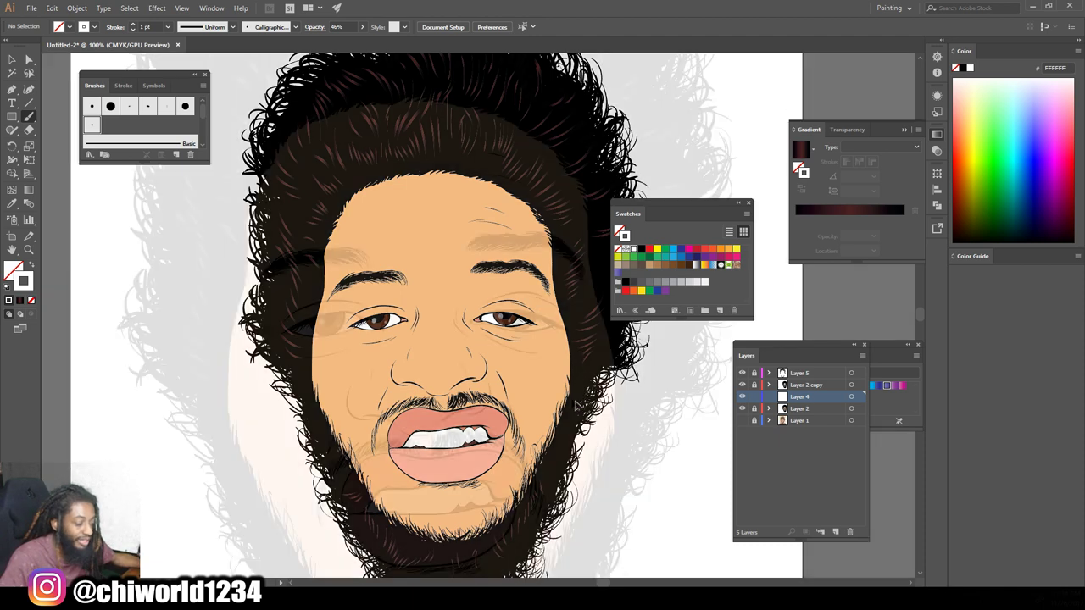
Step: Sample the face's skin colour and change it to a darker reddish brown shadow tone (C68666)
key("ctrl+plus")
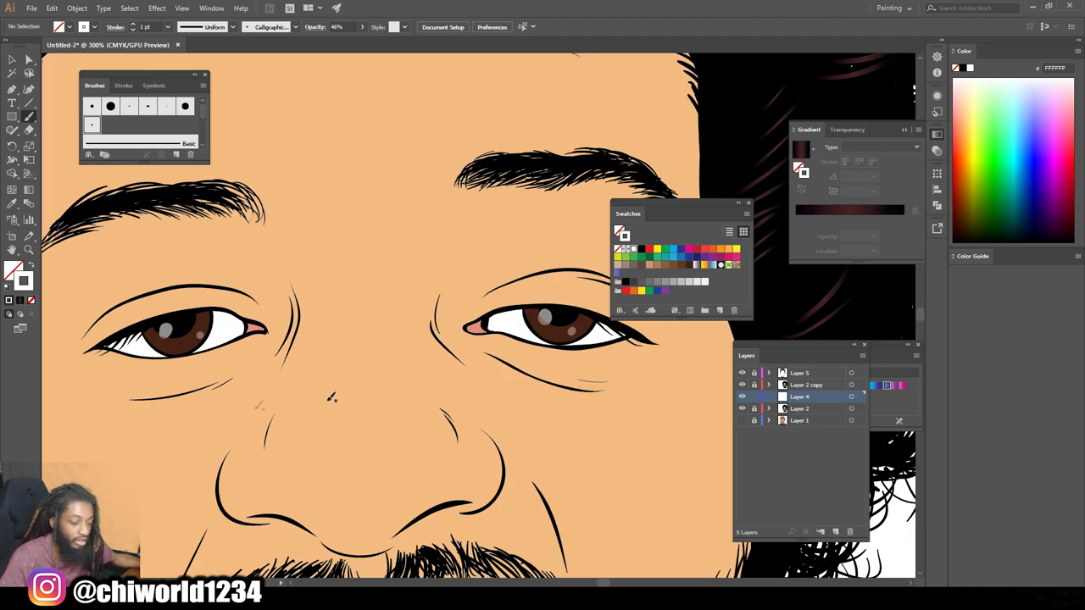
left_click(12, 204)
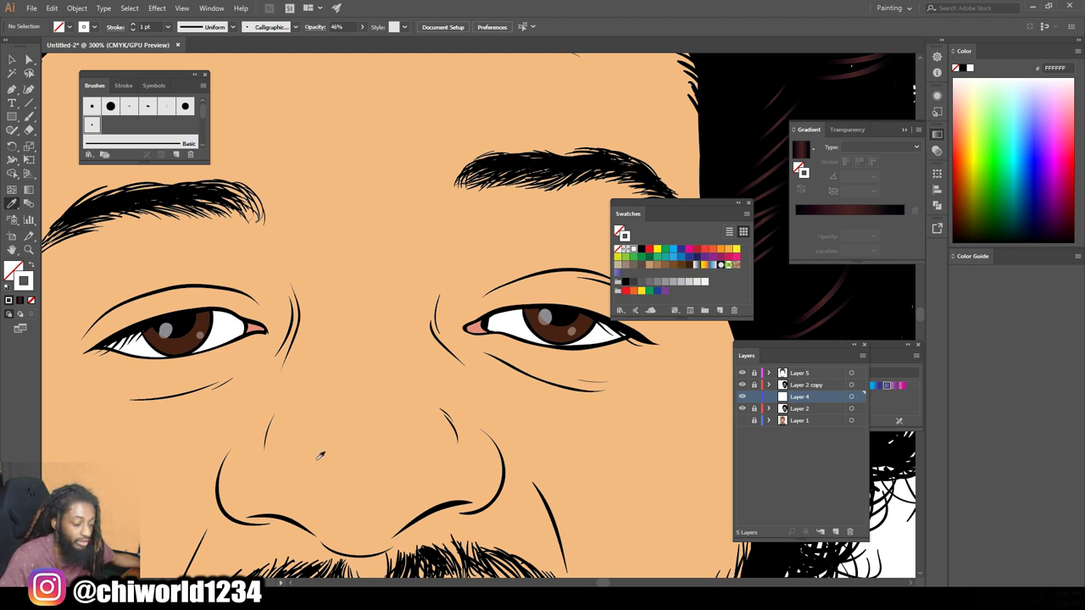
left_click(286, 462)
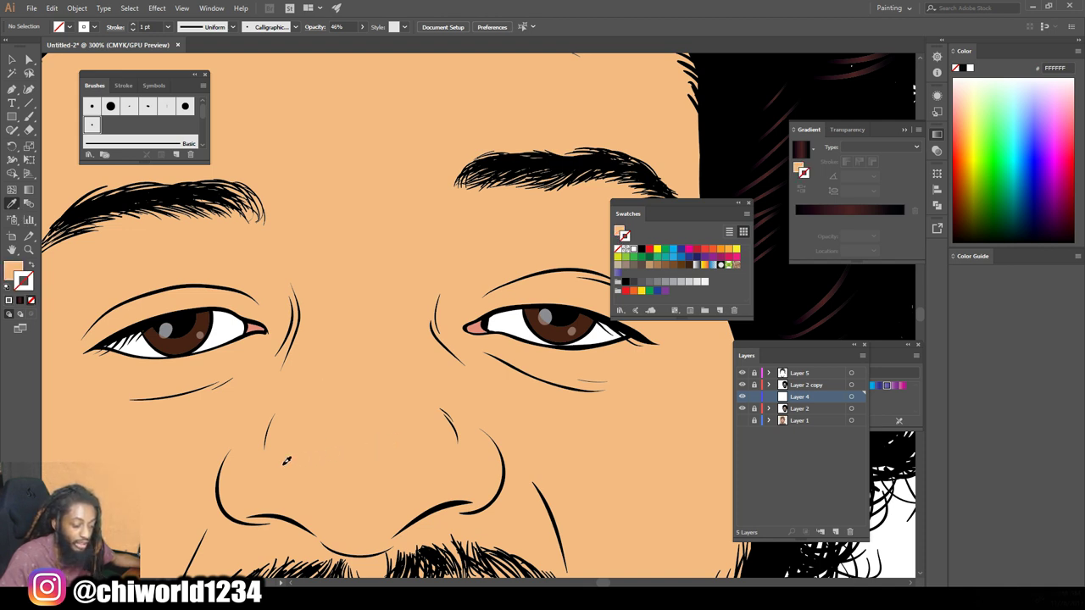
double_click(14, 269)
left_click_drag(670, 335, 686, 347)
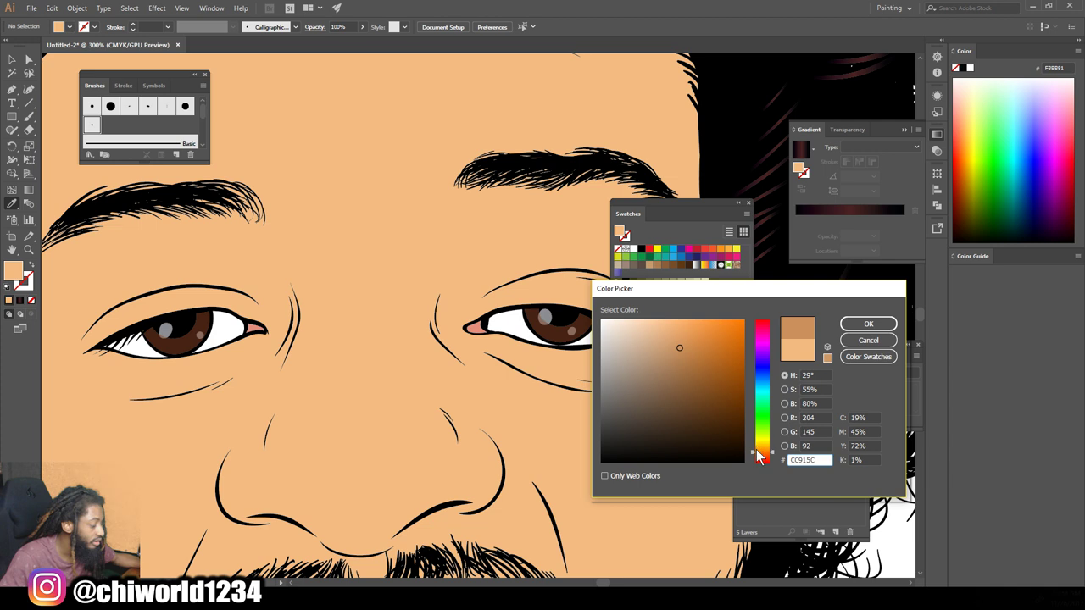
left_click_drag(763, 453, 760, 462)
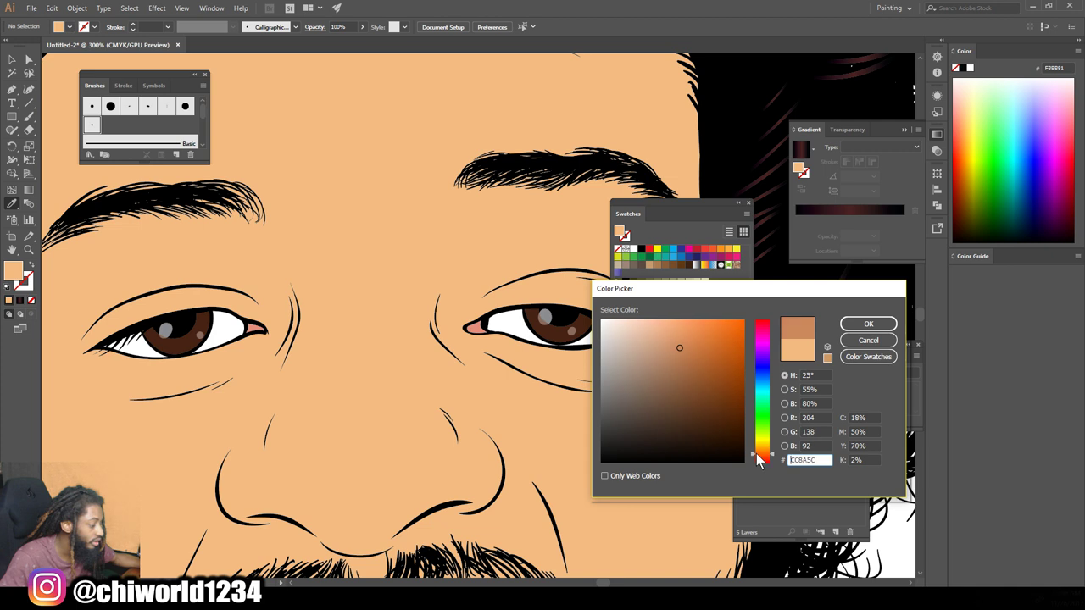
left_click_drag(682, 347, 673, 359)
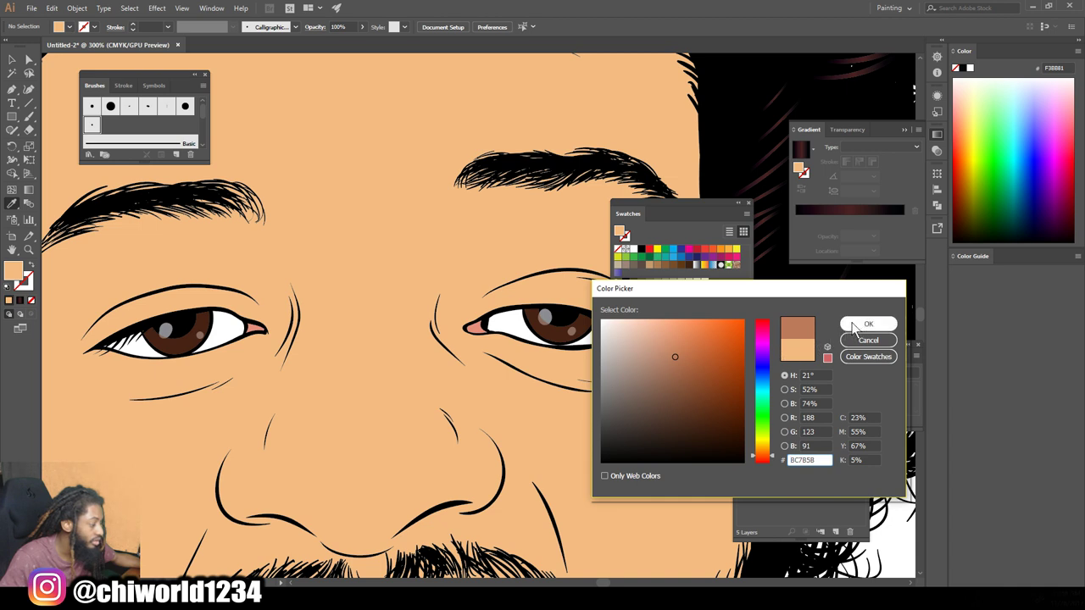
left_click(676, 352)
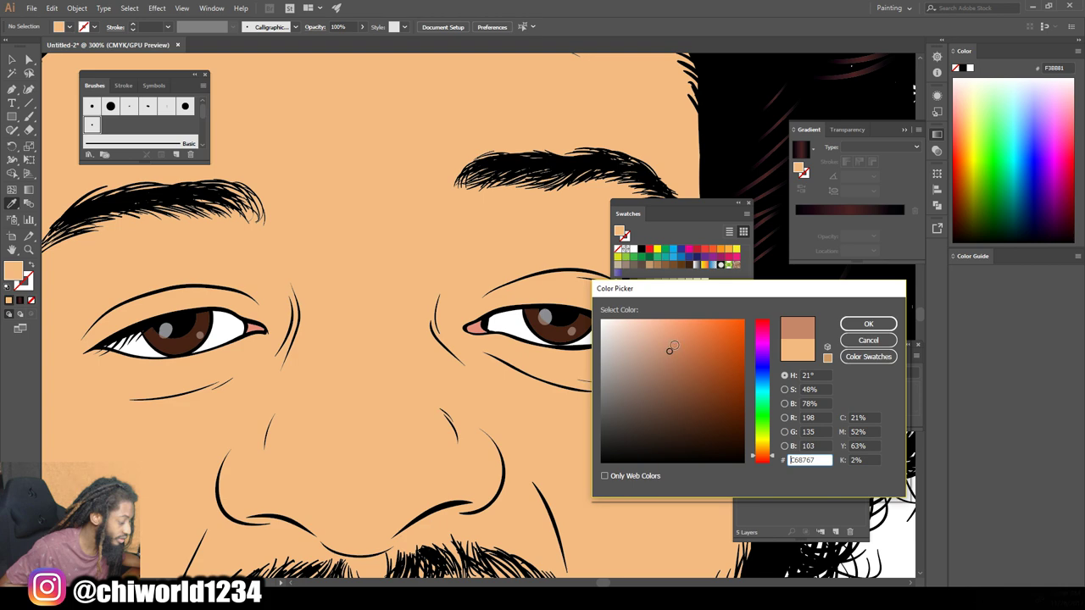
left_click(867, 324)
Step: Paint a solid shadow with the Paintbrush along the underside of the nose, around both nostrils and below the tip
scroll(440, 254, "down", 1)
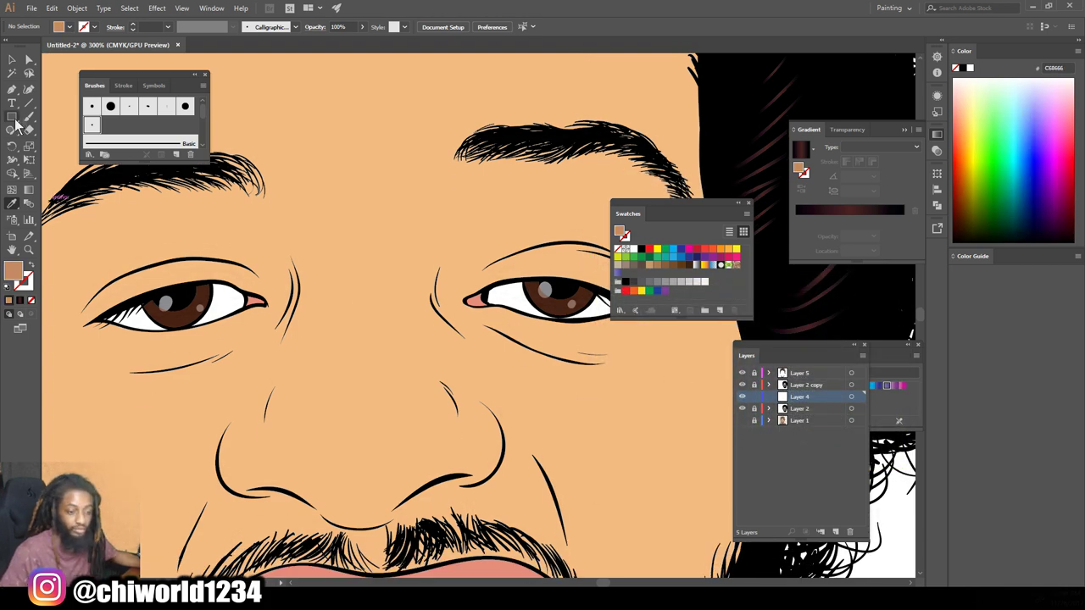
left_click(30, 117)
scroll(394, 364, "down", 3)
key("ctrl+plus")
key("ctrl+plus")
scroll(417, 415, "left", 3)
scroll(418, 412, "down", 1)
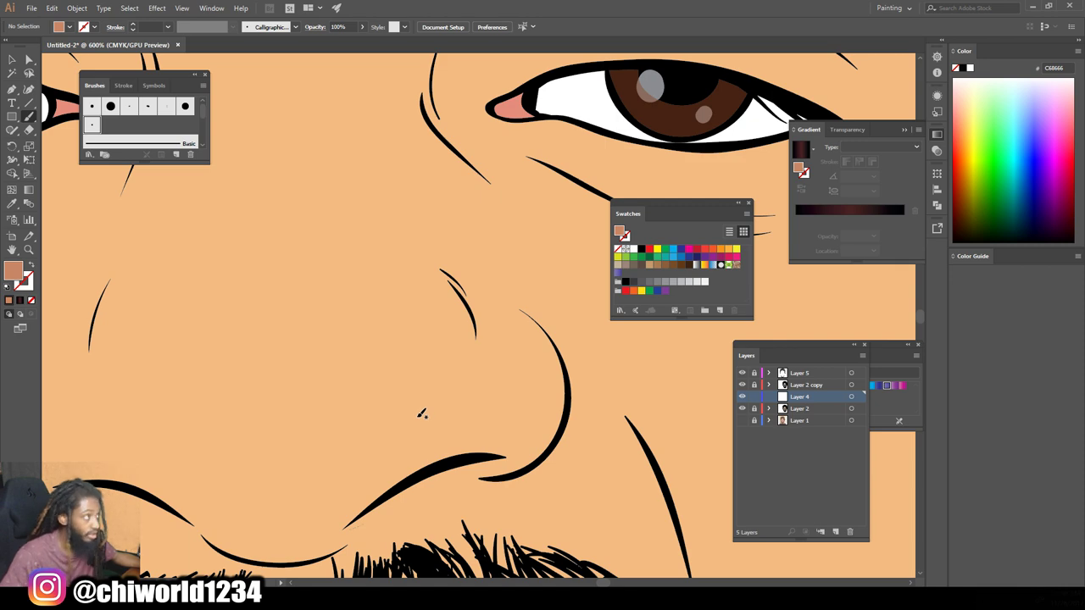
scroll(422, 413, "left", 3)
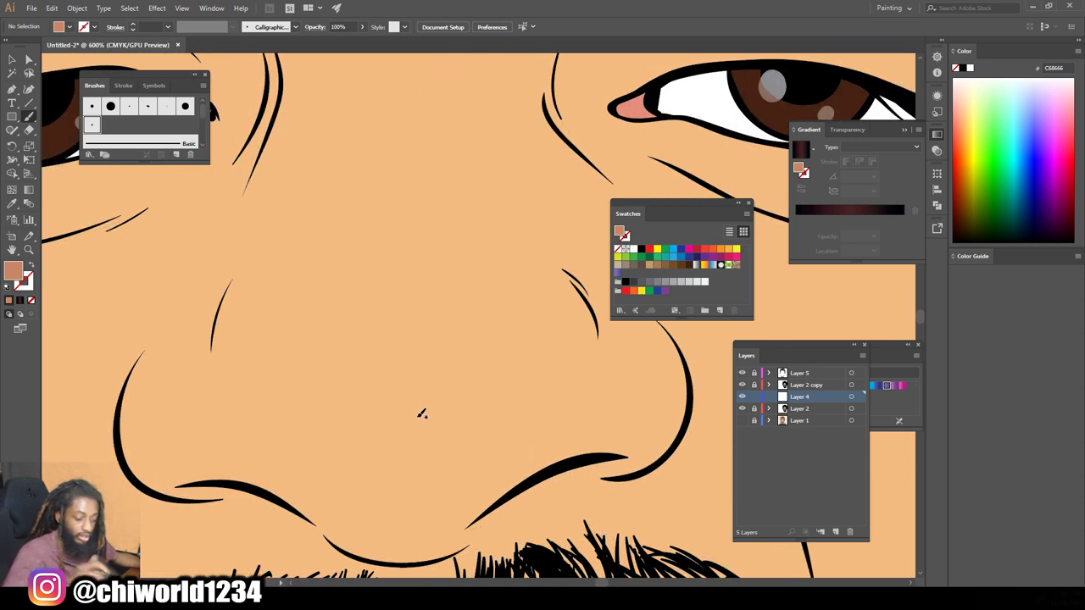
mouse_move(169, 469)
left_mouse_down()
mouse_move(390, 532)
mouse_move(657, 442)
mouse_move(686, 400)
left_mouse_up()
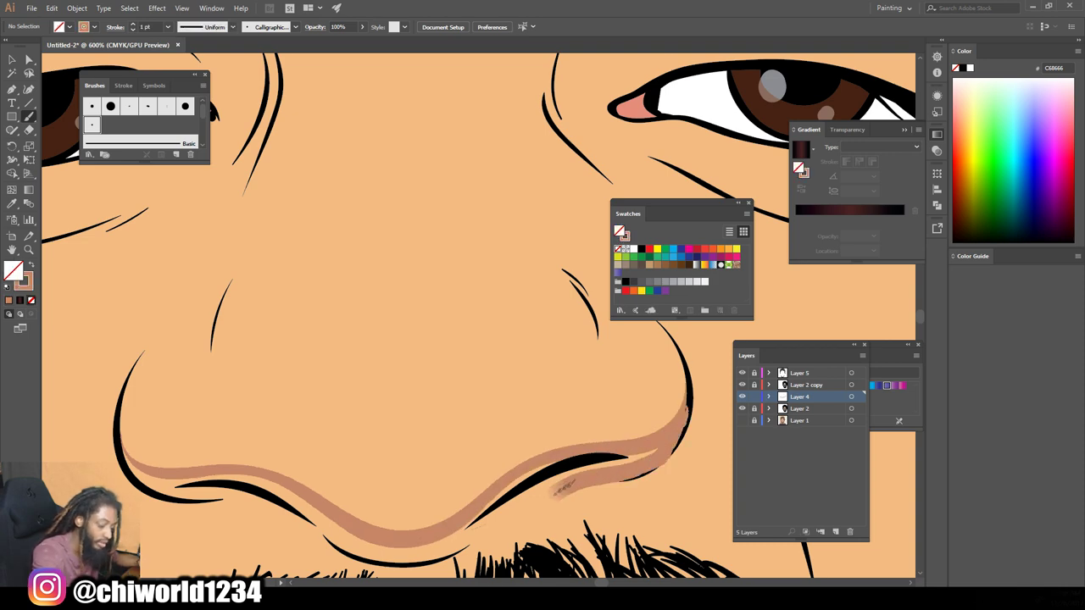
left_click_drag(561, 489, 428, 567)
scroll(428, 568, "down", 1)
mouse_move(126, 401)
left_mouse_down()
mouse_move(155, 430)
mouse_move(280, 466)
mouse_move(496, 500)
left_mouse_up()
left_click_drag(624, 405, 476, 471)
mouse_move(513, 436)
left_mouse_down()
mouse_move(388, 507)
mouse_move(330, 484)
mouse_move(256, 431)
mouse_move(129, 403)
left_mouse_up()
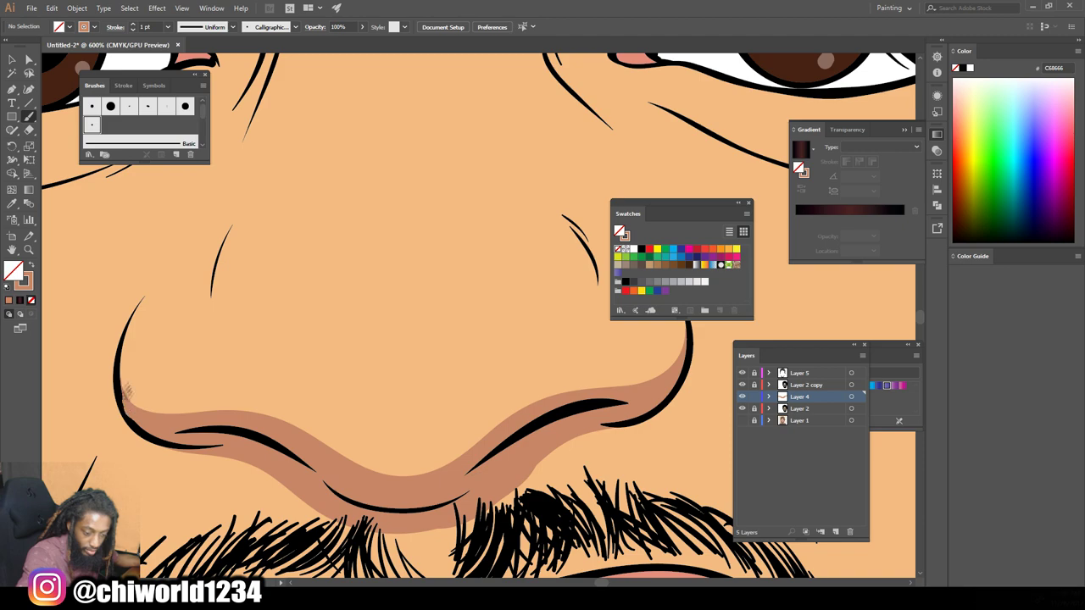
Step: Extend the nose shadow down through the groove between the nose and the upper lip, behind the moustache
key("ctrl+minus")
left_click_drag(602, 475, 510, 409)
mouse_move(331, 489)
left_mouse_down()
mouse_move(373, 444)
mouse_move(337, 420)
left_mouse_up()
mouse_move(554, 474)
left_mouse_down()
mouse_move(466, 490)
mouse_move(407, 451)
left_mouse_up()
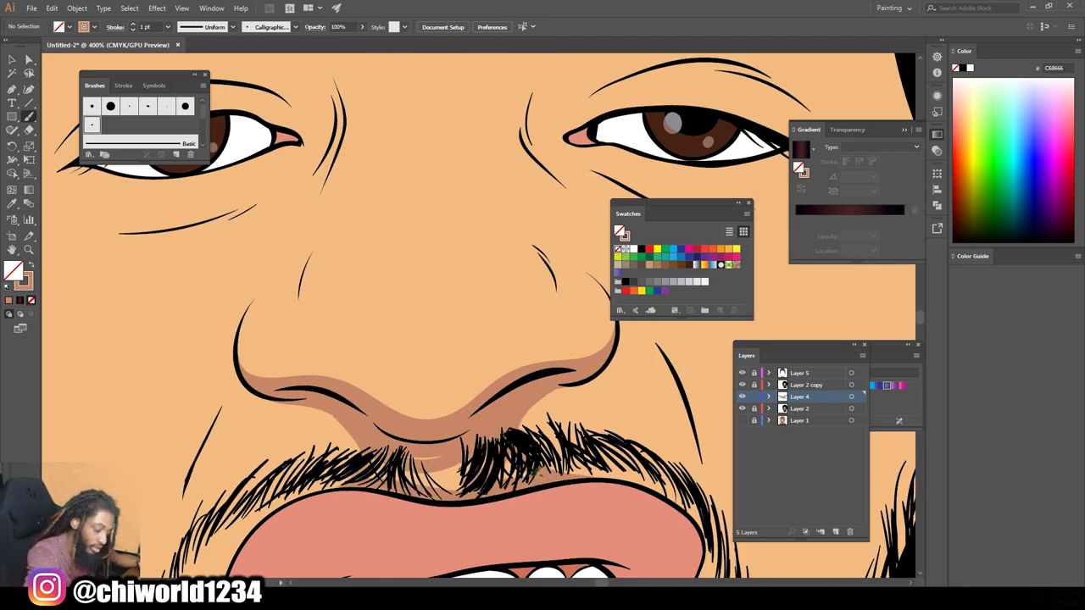
Step: Add a pointed shadow above the nostril on the viewer's right and shade along the smile line beside it
key("ctrl+1")
scroll(591, 441, "up", 3)
key("ctrl+plus")
key("ctrl+plus")
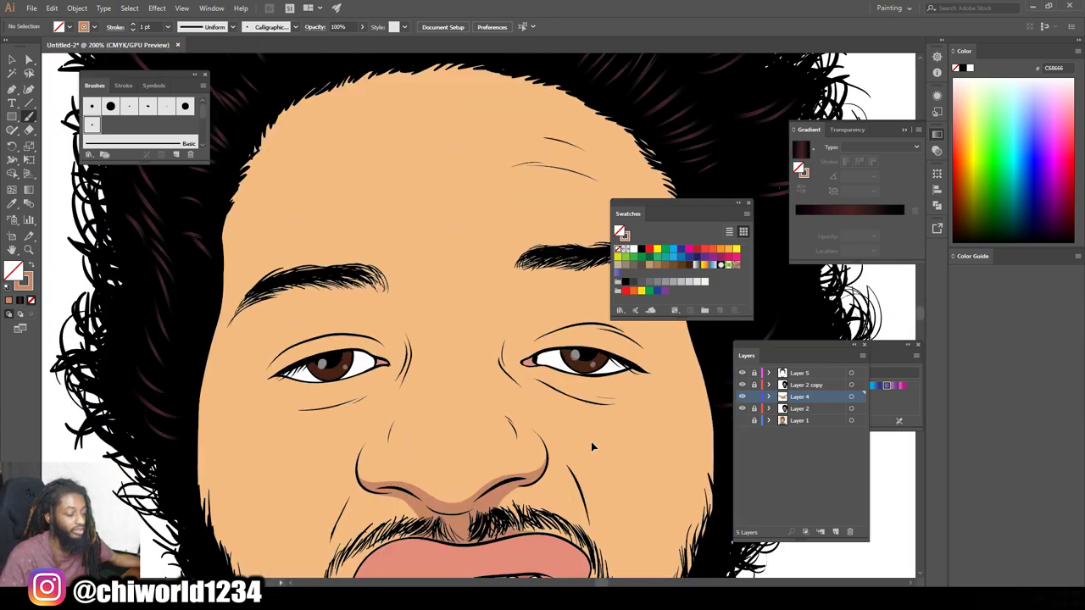
key("ctrl+minus")
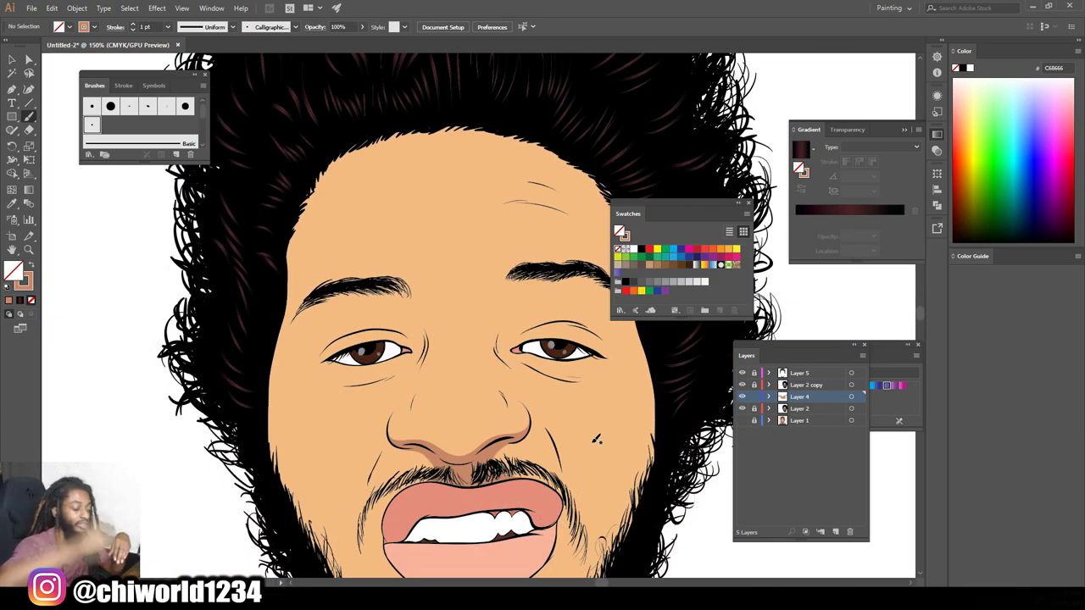
scroll(475, 397, "up", 2)
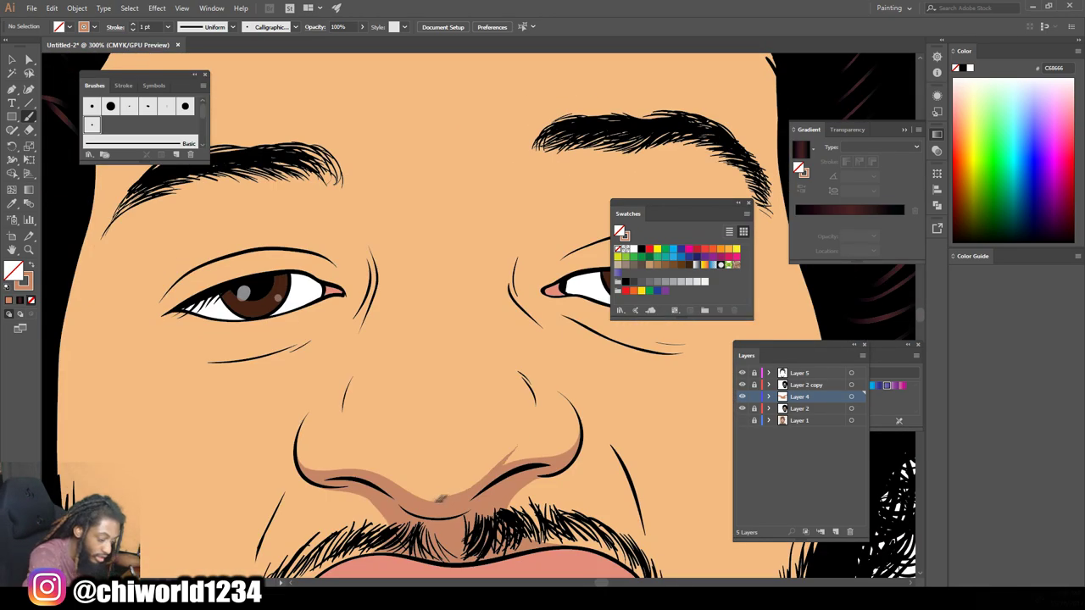
scroll(364, 449, "down", 2)
scroll(503, 386, "up", 2)
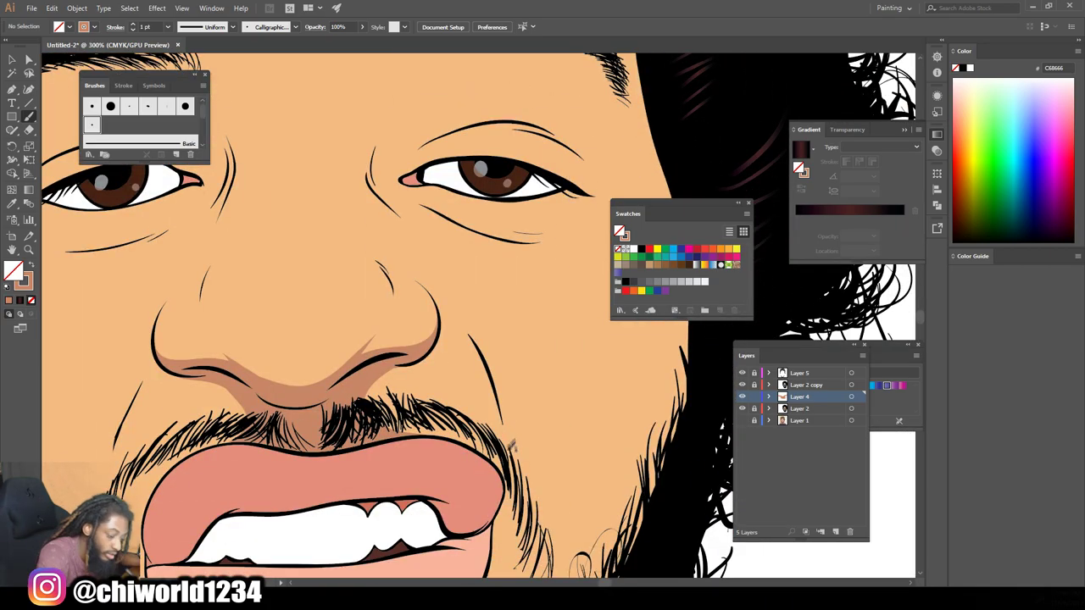
mouse_move(503, 383)
left_mouse_down()
mouse_move(457, 315)
mouse_move(503, 393)
left_mouse_up()
key("ctrl+z")
scroll(553, 435, "down", 2)
scroll(593, 437, "up", 1)
scroll(595, 435, "up", 2)
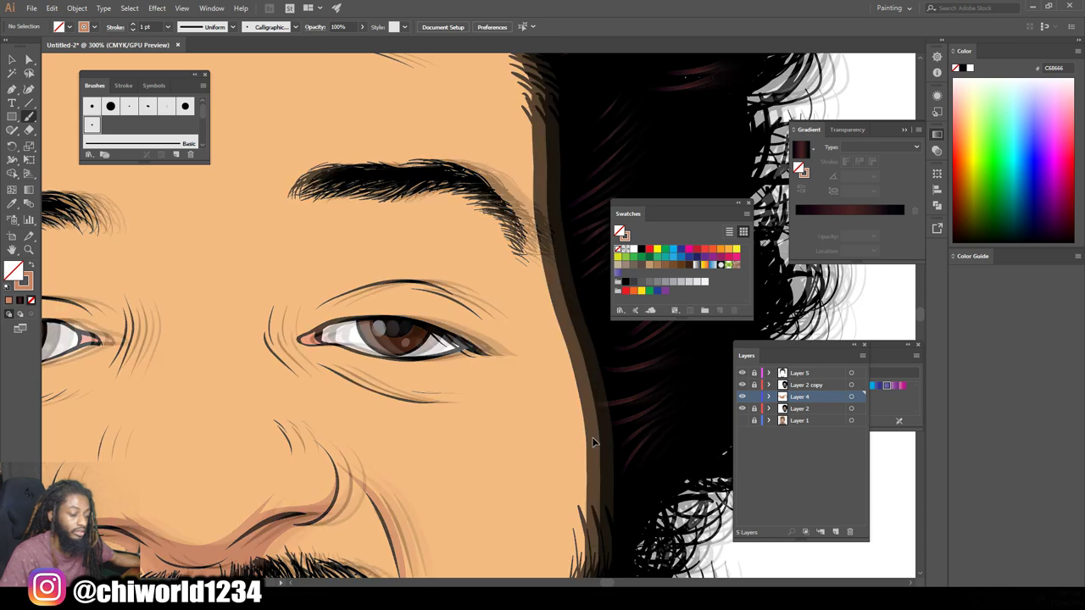
Step: Shade the eye socket on the viewer's right, from beneath the eyebrow past the inner eye corner to under the eye
mouse_move(288, 396)
left_mouse_down()
mouse_move(298, 261)
mouse_move(446, 178)
left_mouse_up()
mouse_move(542, 173)
left_mouse_down()
mouse_move(404, 223)
mouse_move(424, 305)
left_mouse_up()
mouse_move(288, 393)
left_mouse_down()
mouse_move(373, 335)
mouse_move(349, 316)
mouse_move(332, 336)
mouse_move(315, 273)
mouse_move(457, 181)
left_mouse_up()
left_click_drag(415, 212, 380, 239)
mouse_move(313, 331)
left_mouse_down()
mouse_move(339, 246)
mouse_move(500, 170)
left_mouse_up()
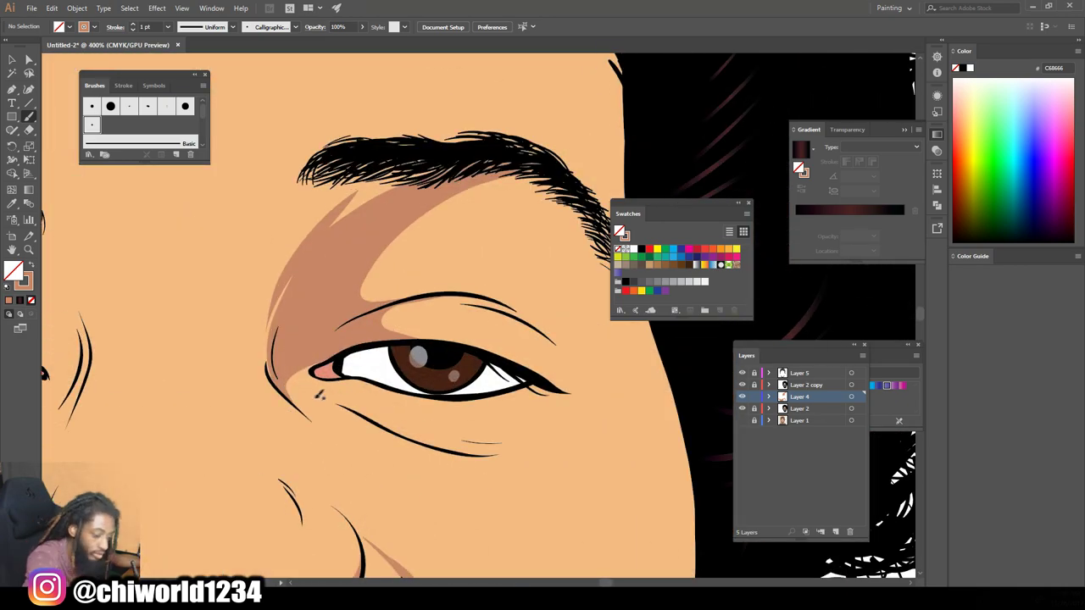
mouse_move(318, 396)
left_mouse_down()
mouse_move(387, 417)
mouse_move(523, 427)
mouse_move(421, 434)
left_mouse_up()
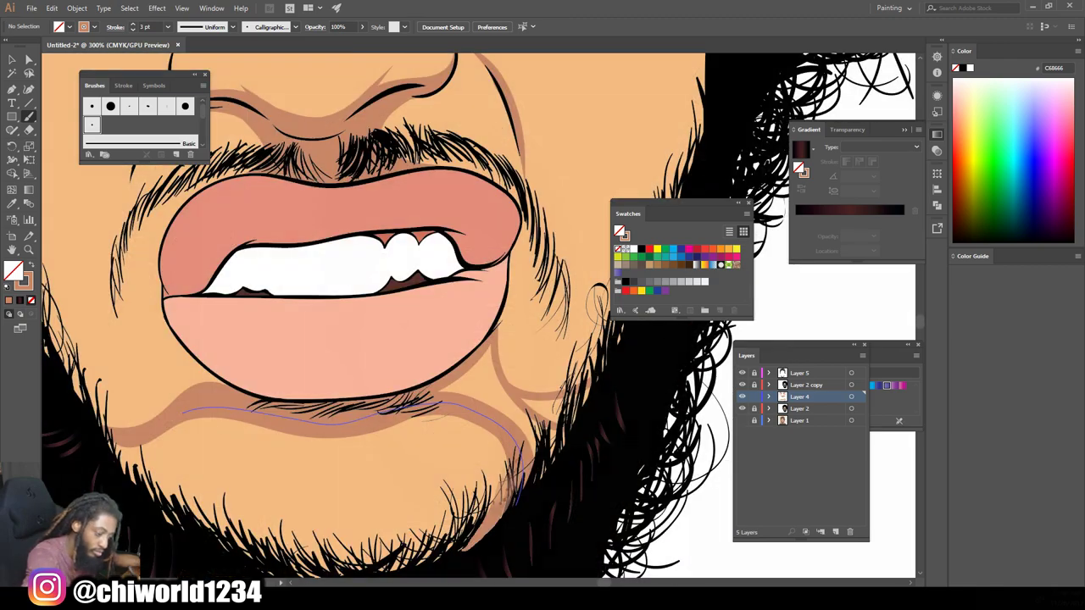
Step: Paint shadows below the lower lip, along the chin and beside the mouth corner on the viewer's right
left_click_drag(518, 482, 252, 415)
mouse_move(485, 351)
left_mouse_down()
mouse_move(500, 385)
mouse_move(636, 348)
left_mouse_up()
left_click_drag(497, 410, 550, 458)
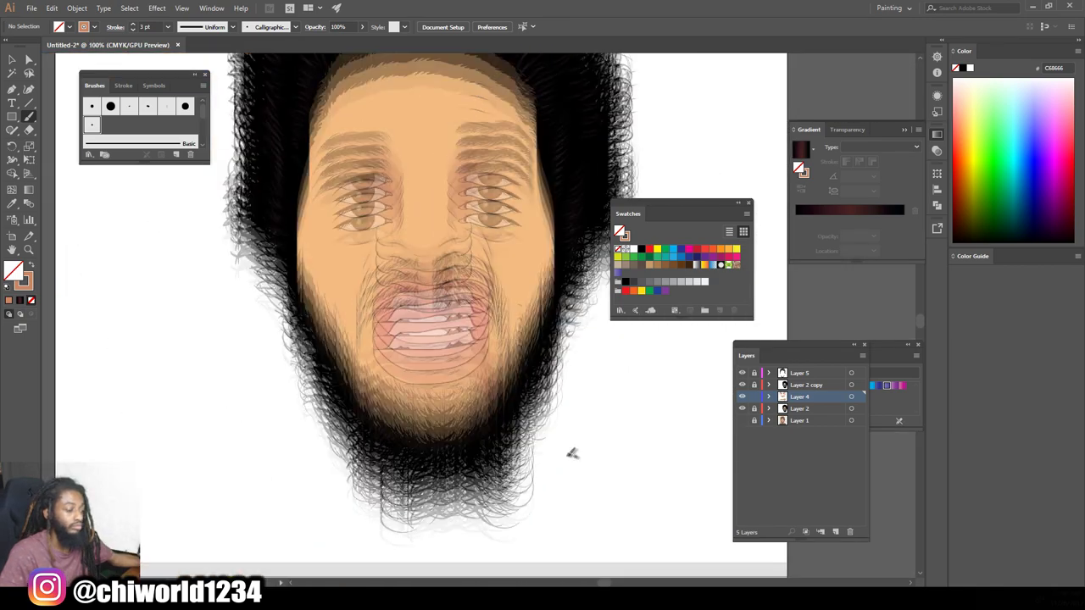
Step: Undo the last shadow stroke beside the mouth corner
scroll(373, 445, "up", 2)
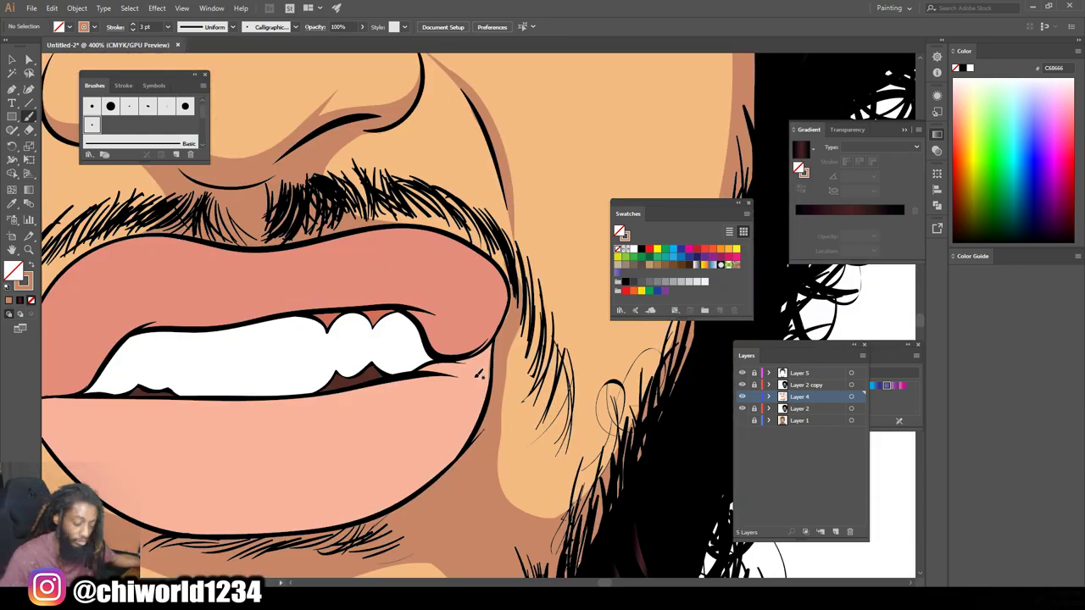
key("super+x")
key("Escape")
key("ctrl+z")
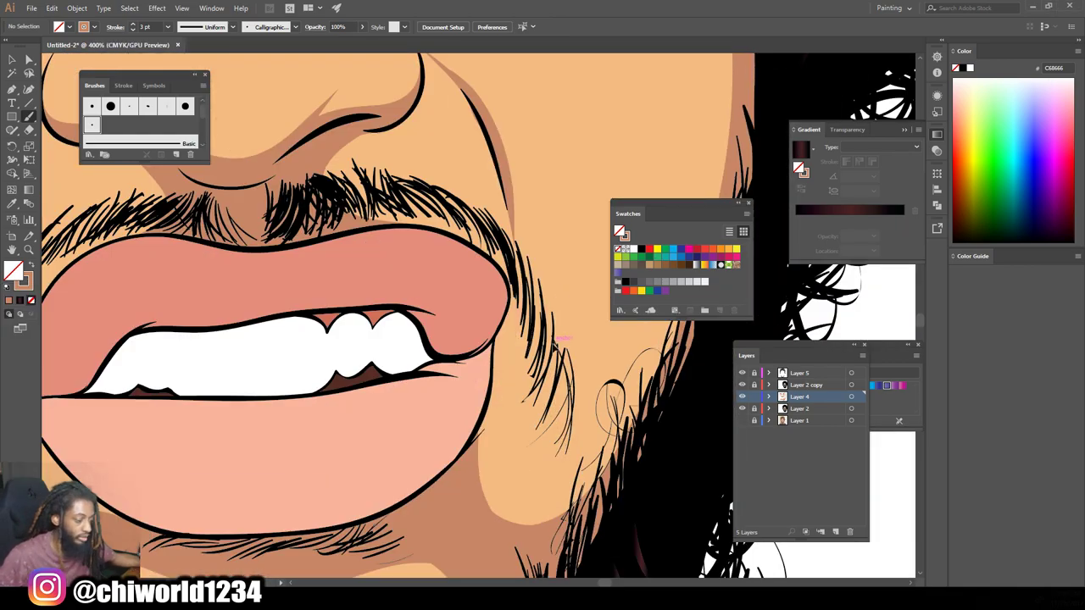
Step: Examine the shading around the mouth, nose and eyes up close and across the whole portrait
key("ctrl+minus")
key("ctrl+minus")
key("ctrl+minus")
key("ctrl+minus")
key("ctrl+minus")
key("ctrl+plus")
key("ctrl+plus")
key("ctrl+plus")
scroll(611, 430, "up", 1)
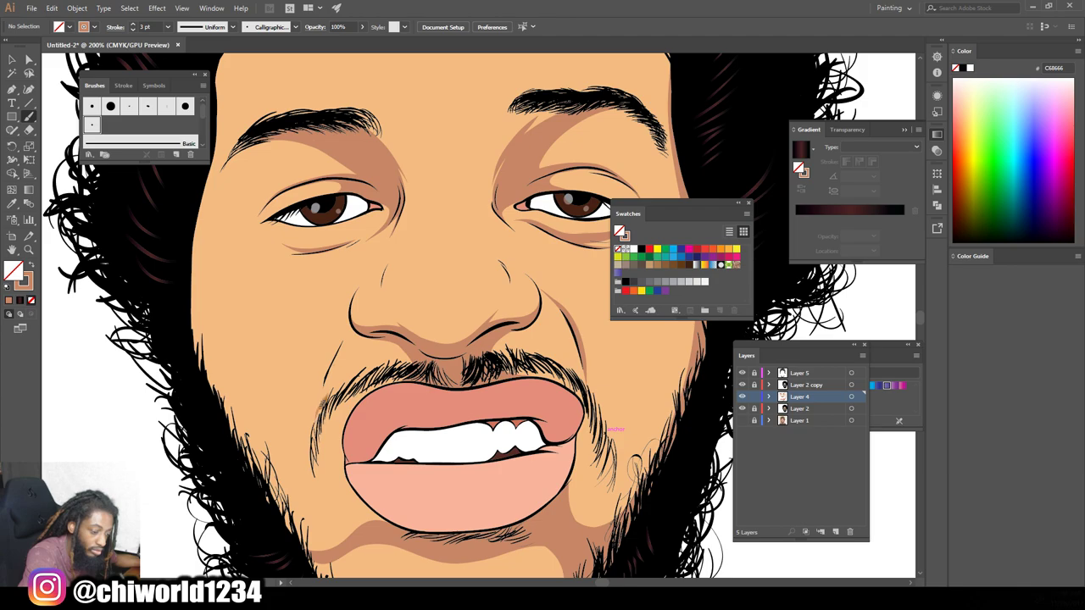
key("ctrl+minus")
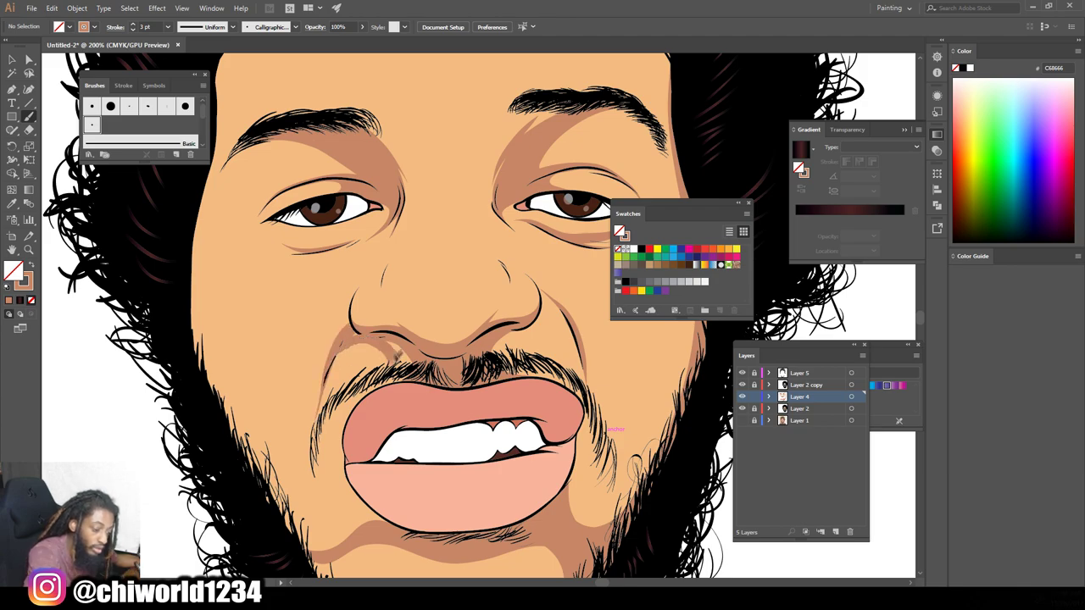
key("ctrl+minus")
key("ctrl+minus")
key("ctrl+plus")
key("ctrl+plus")
key("ctrl+plus")
scroll(460, 448, "up", 4)
key("ctrl+minus")
key("ctrl+minus")
key("ctrl+minus")
key("ctrl+plus")
scroll(591, 387, "up", 1)
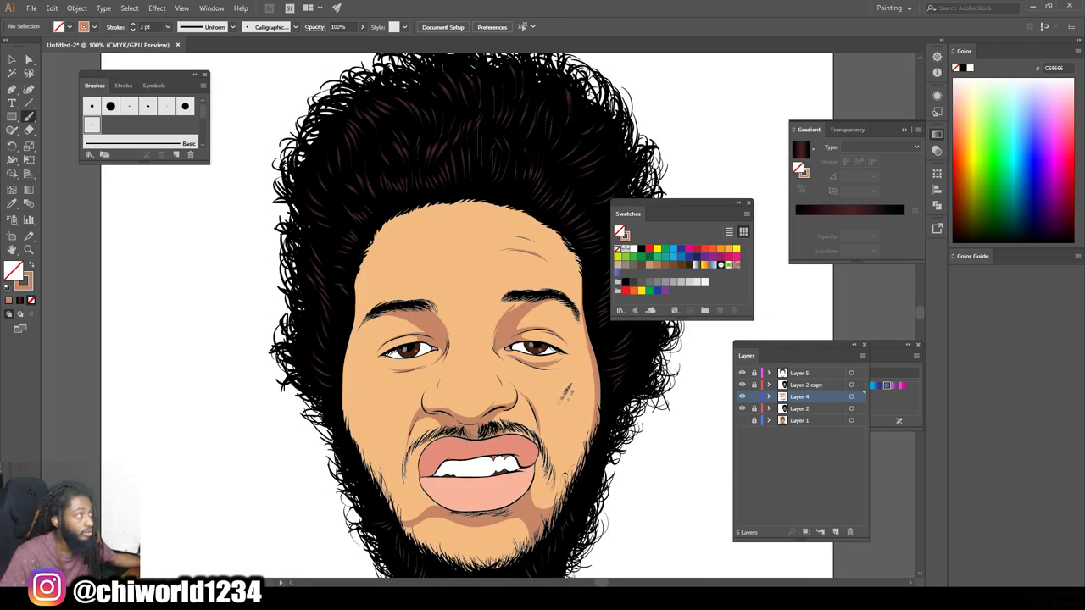
Step: Select all the shadow strokes on the face and expand their appearance into filled shapes
left_click(11, 61)
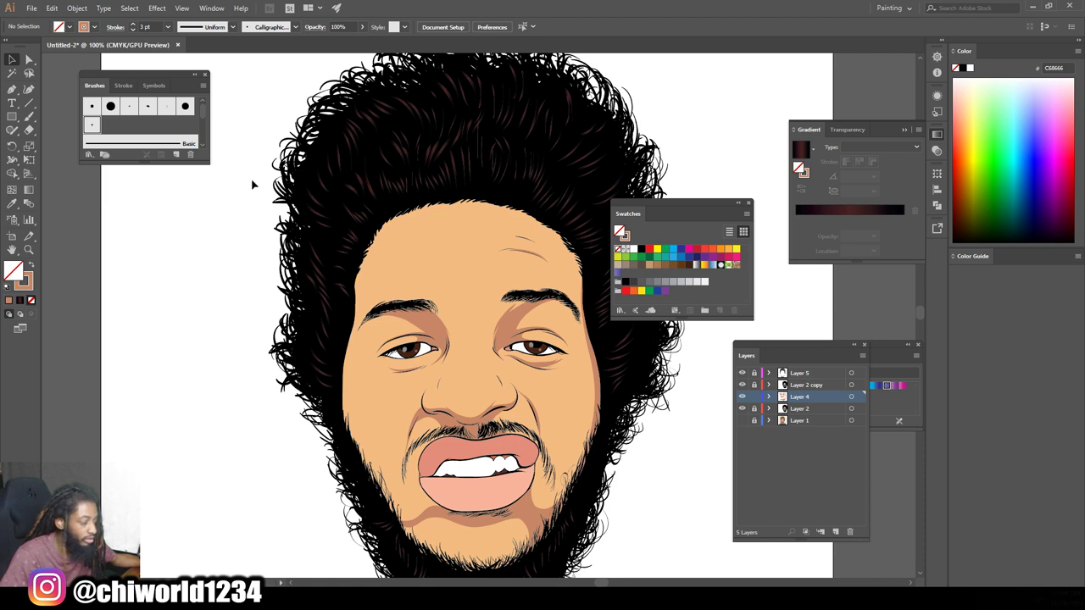
left_click_drag(252, 184, 681, 530)
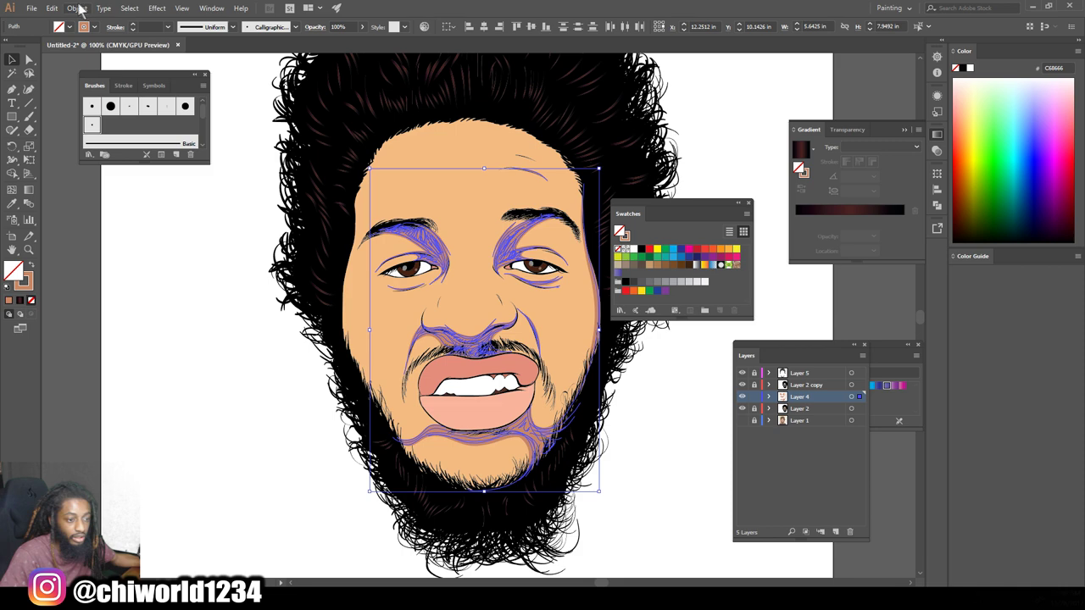
left_click(76, 8)
left_click(111, 141)
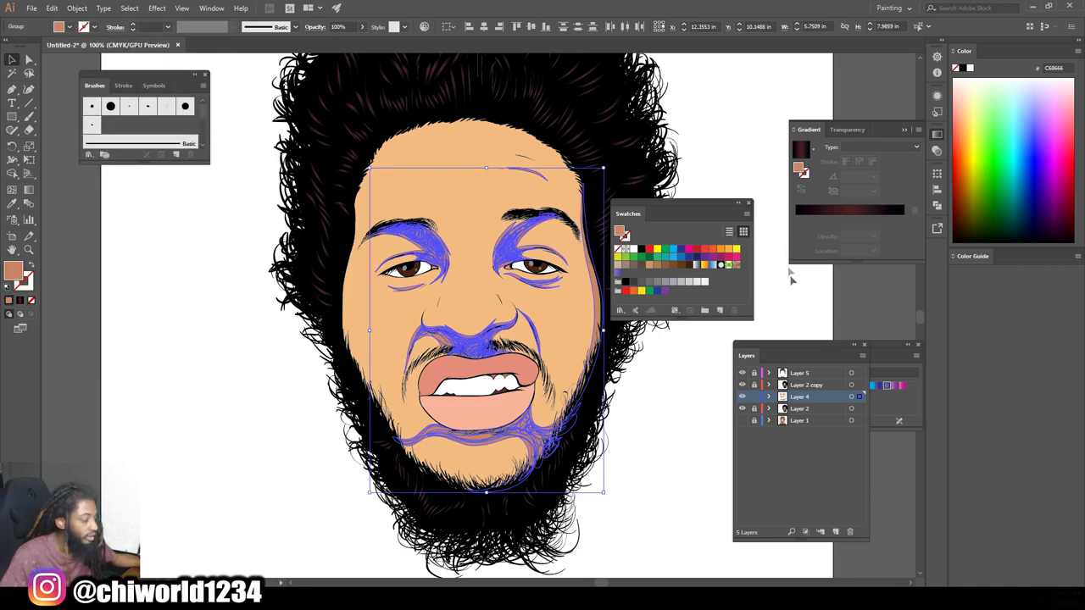
Step: Merge the expanded face shadow shapes with the Pathfinder Merge operation and deselect them
left_click(211, 8)
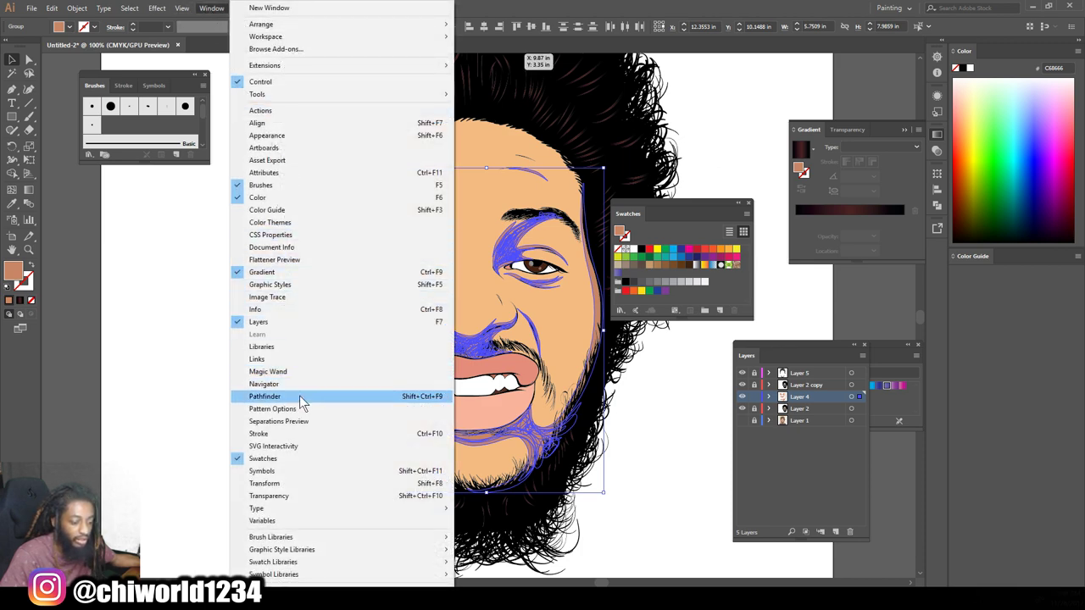
left_click(305, 395)
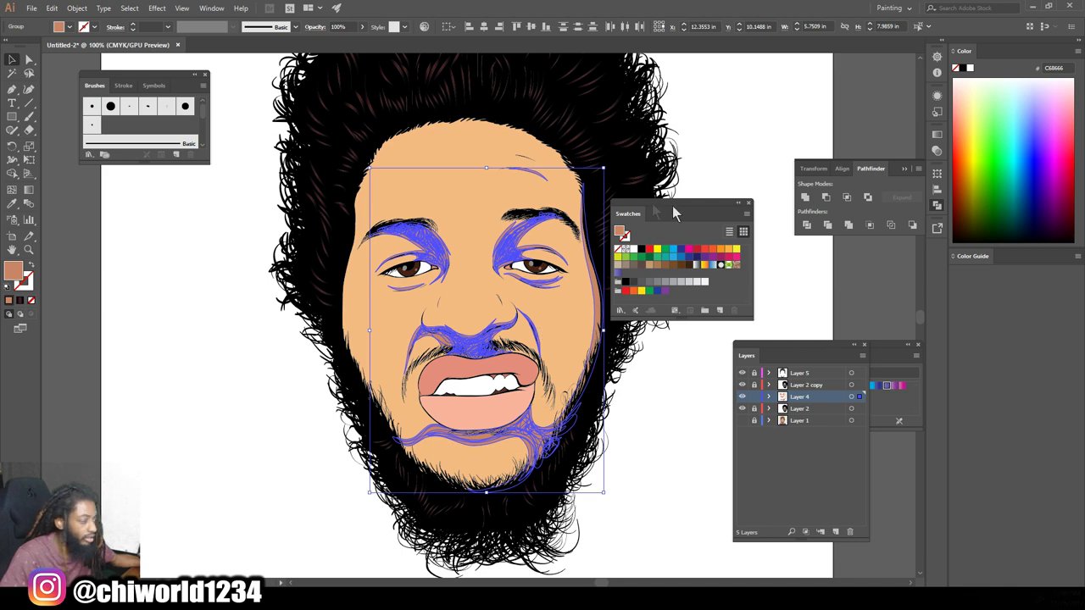
left_click(849, 224)
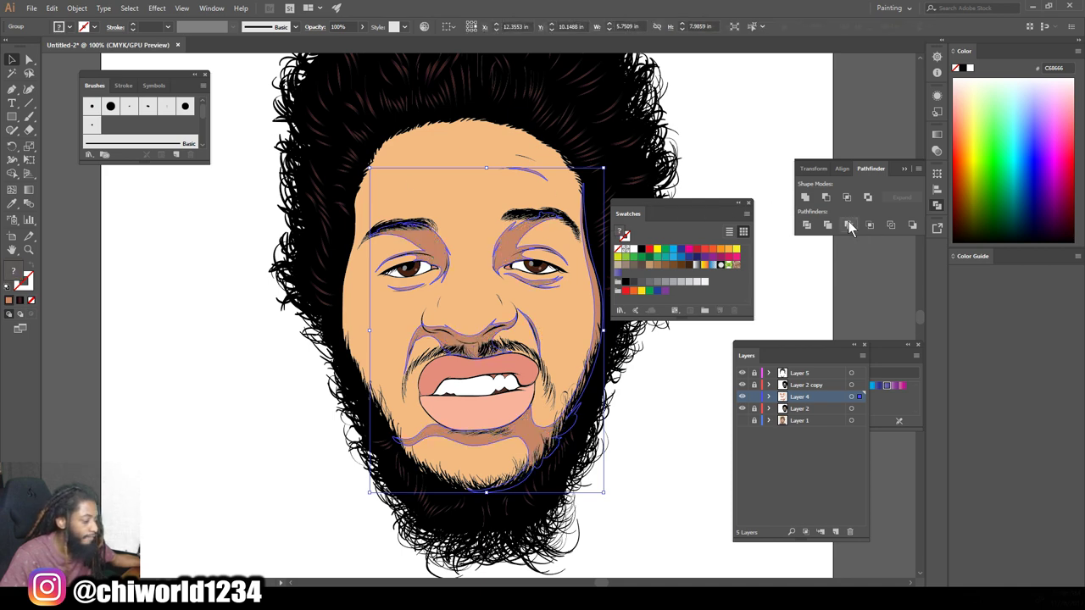
left_click(841, 286)
key("ctrl+minus")
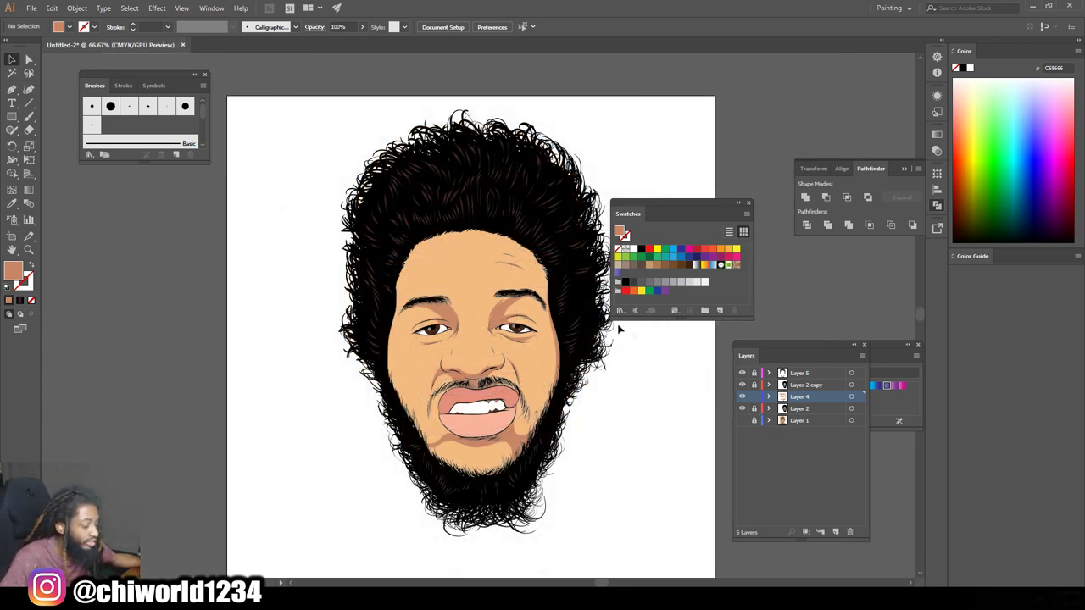
Step: Unlock Layer 2, select all the unlocked face artwork and start recolouring it with the Color Harmony preset
left_click(754, 410)
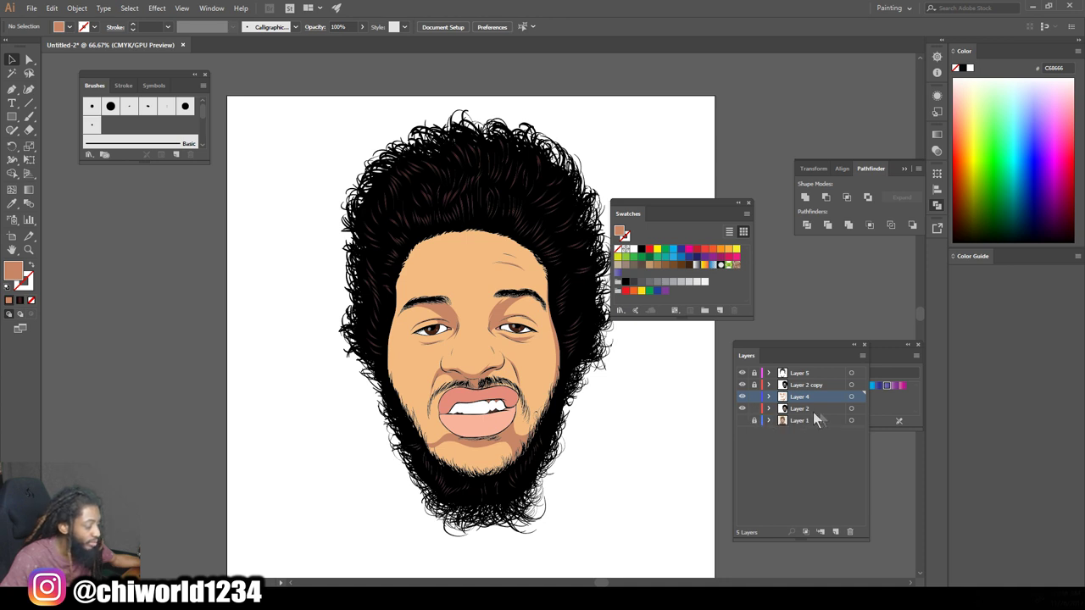
left_click_drag(348, 520, 704, 128)
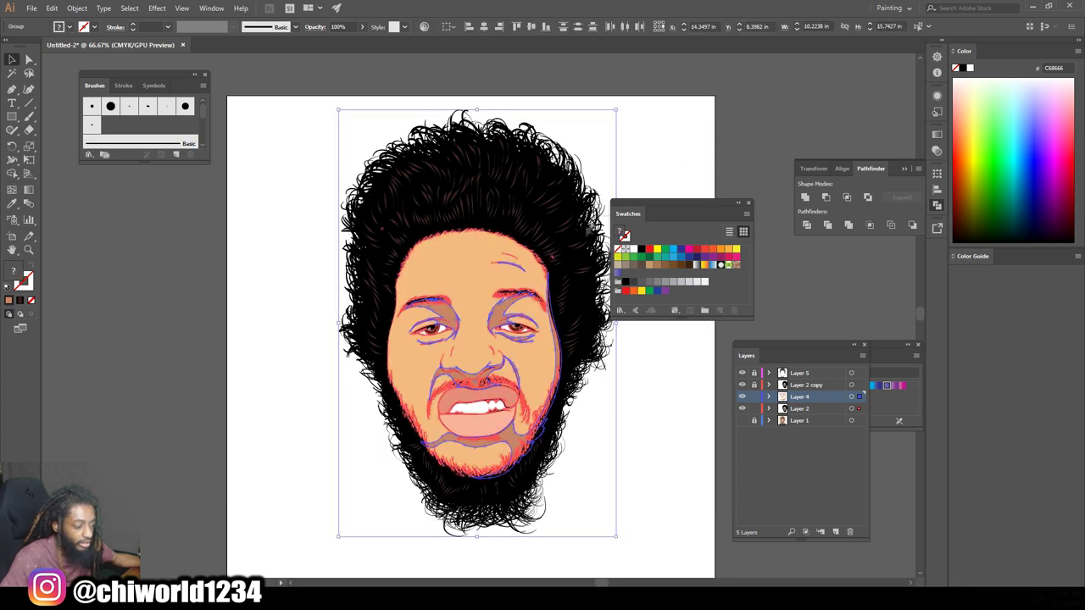
key("ctrl+equal")
key("ctrl+equal")
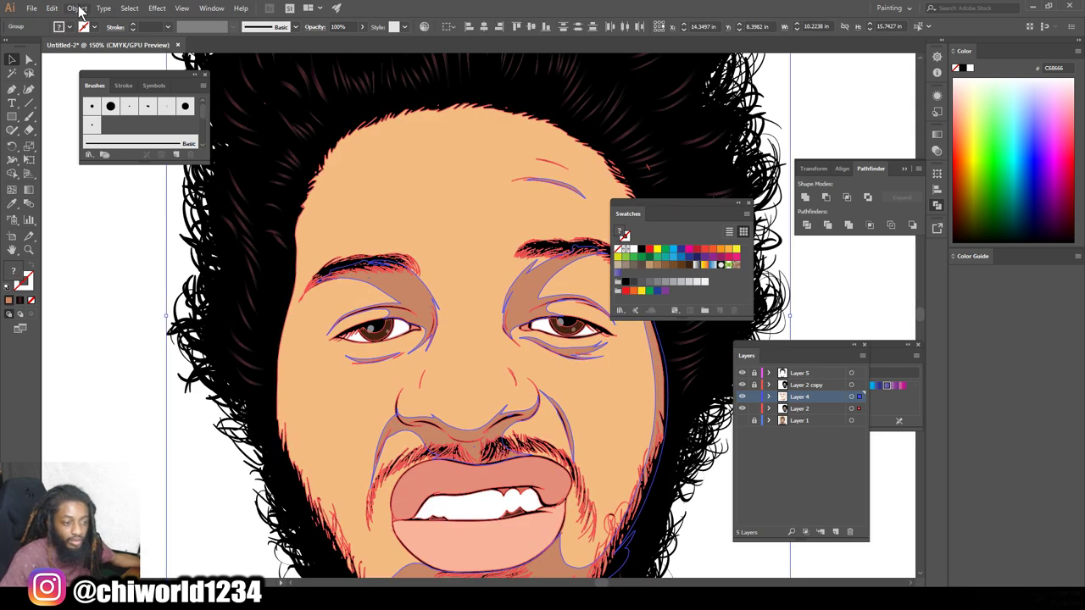
left_click(77, 8)
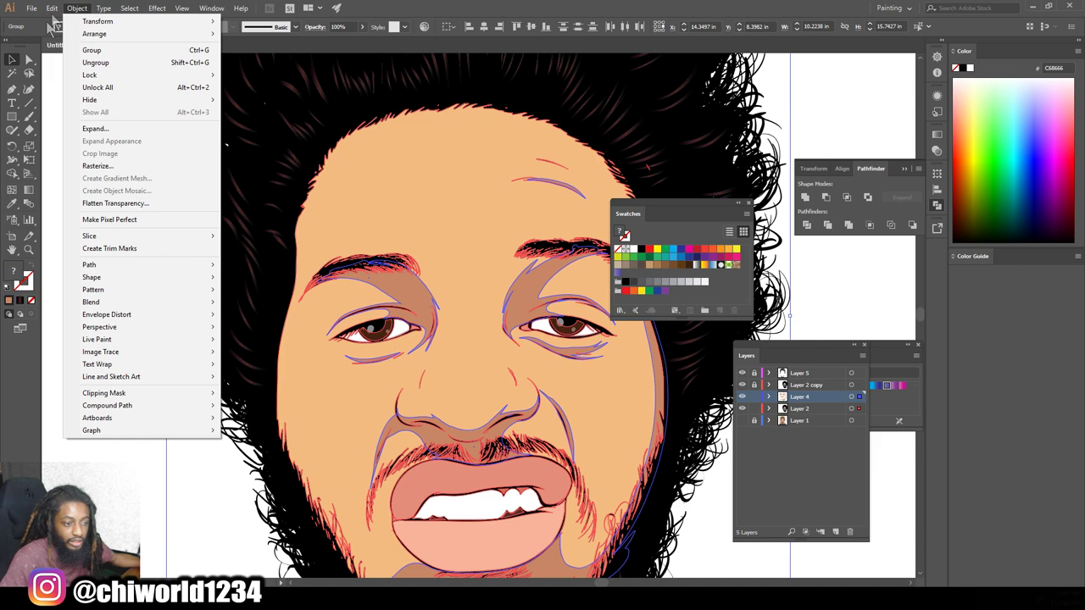
mouse_move(53, 9)
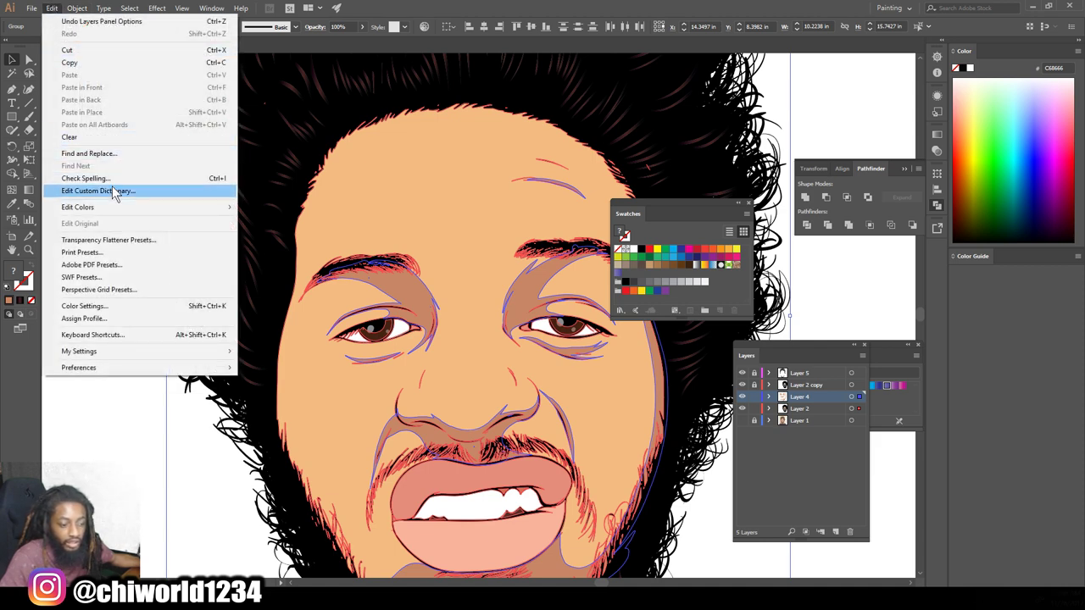
mouse_move(124, 214)
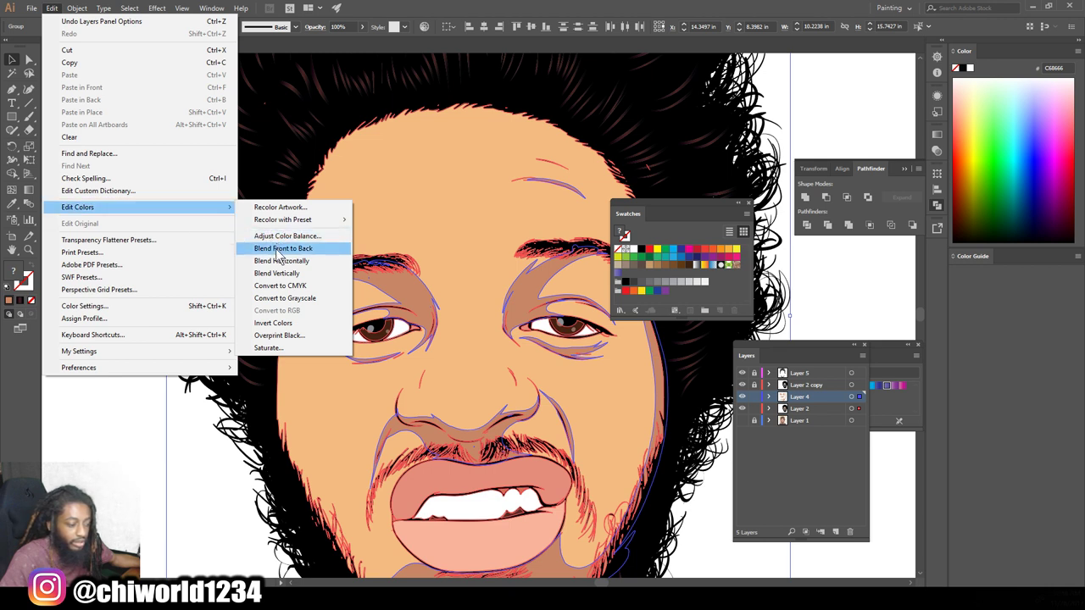
mouse_move(295, 222)
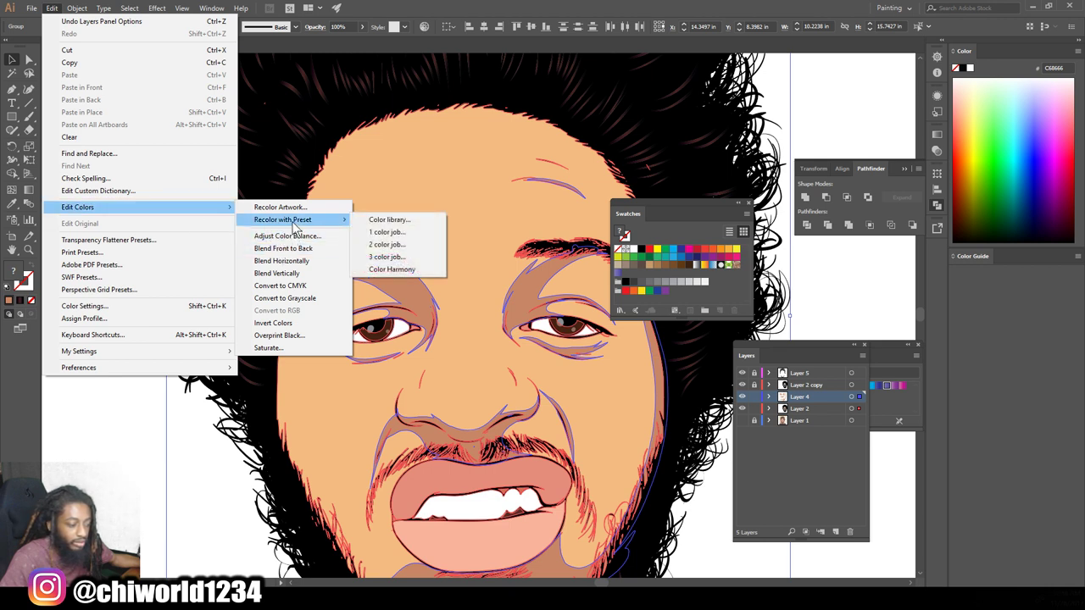
left_click(394, 270)
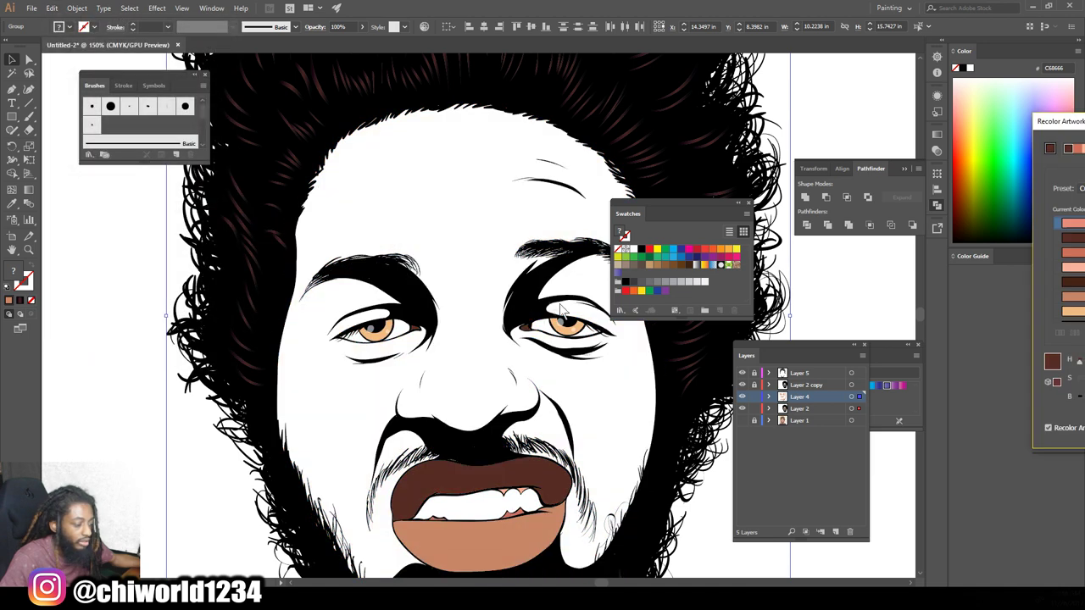
Step: Set the number of colours in the recolouring to All
left_click_drag(1059, 123, 555, 123)
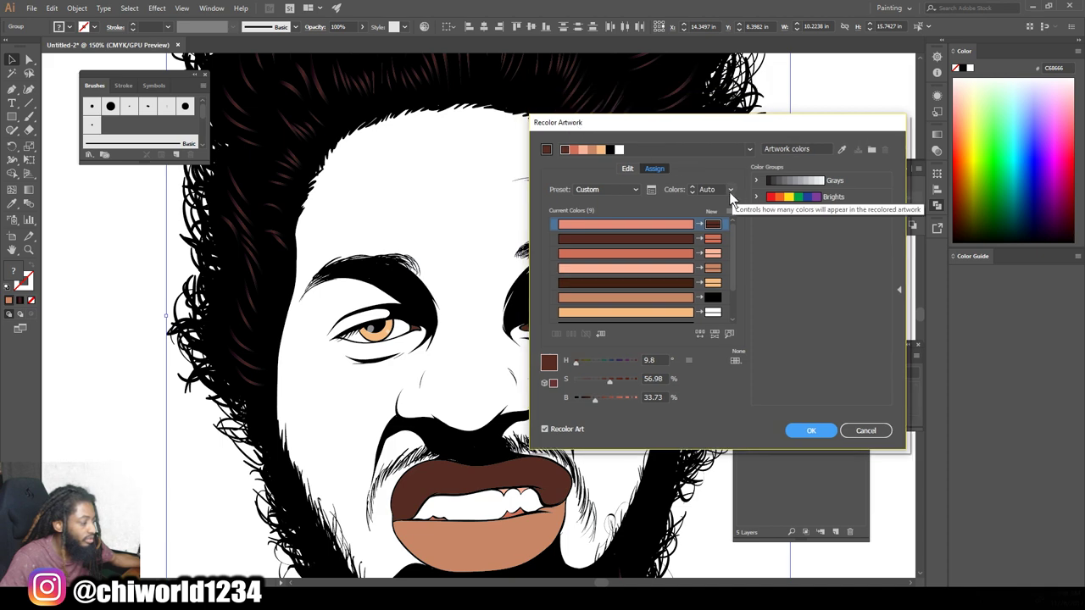
left_click(730, 191)
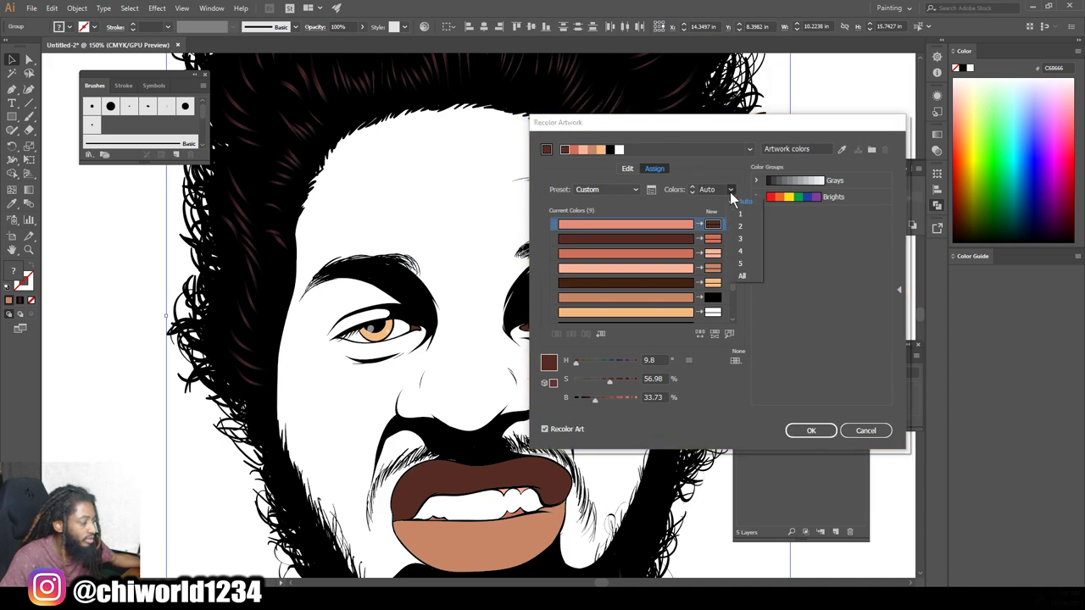
left_click(739, 273)
Step: Reduce the saturation of the light base skin colour to 42%
scroll(641, 273, "down", 3)
left_click(642, 272)
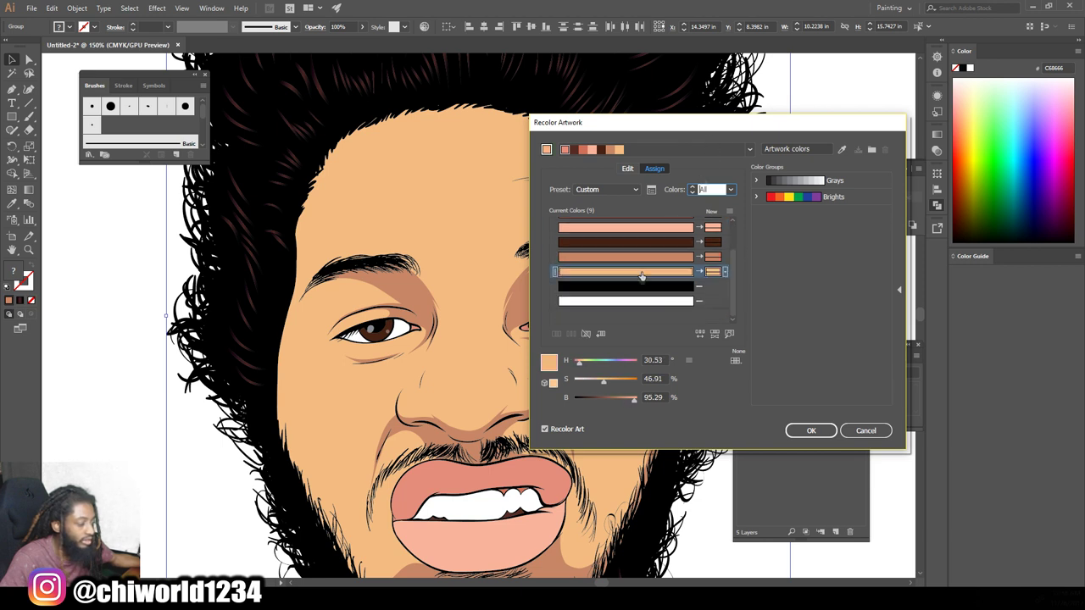
left_click_drag(603, 380, 596, 385)
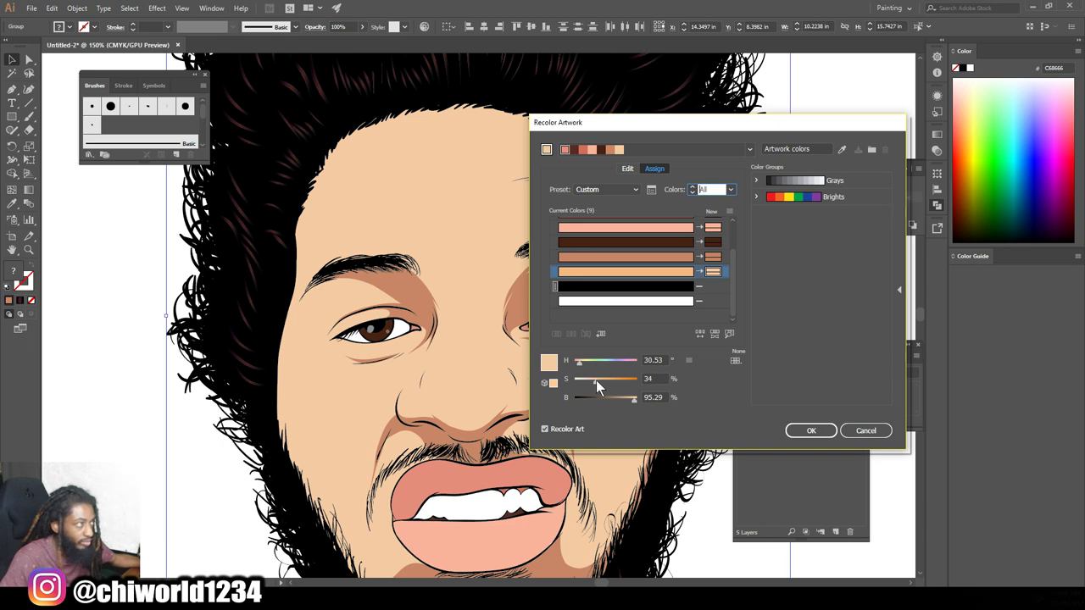
left_click_drag(596, 381, 600, 382)
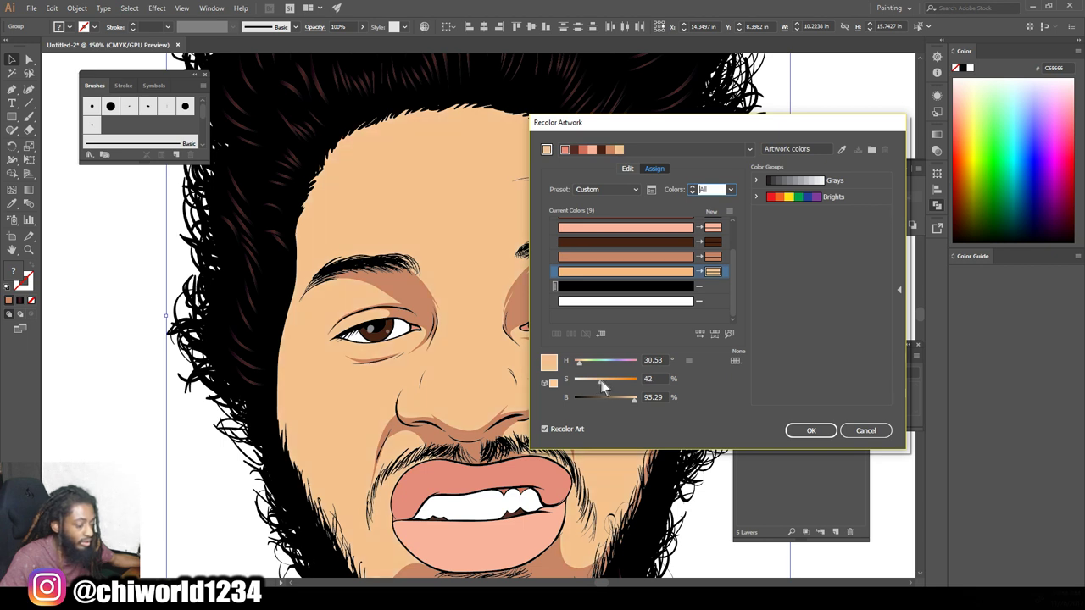
Step: Set the brown skin shadow colour to 40% saturation and 65% brightness
scroll(683, 268, "up", 3)
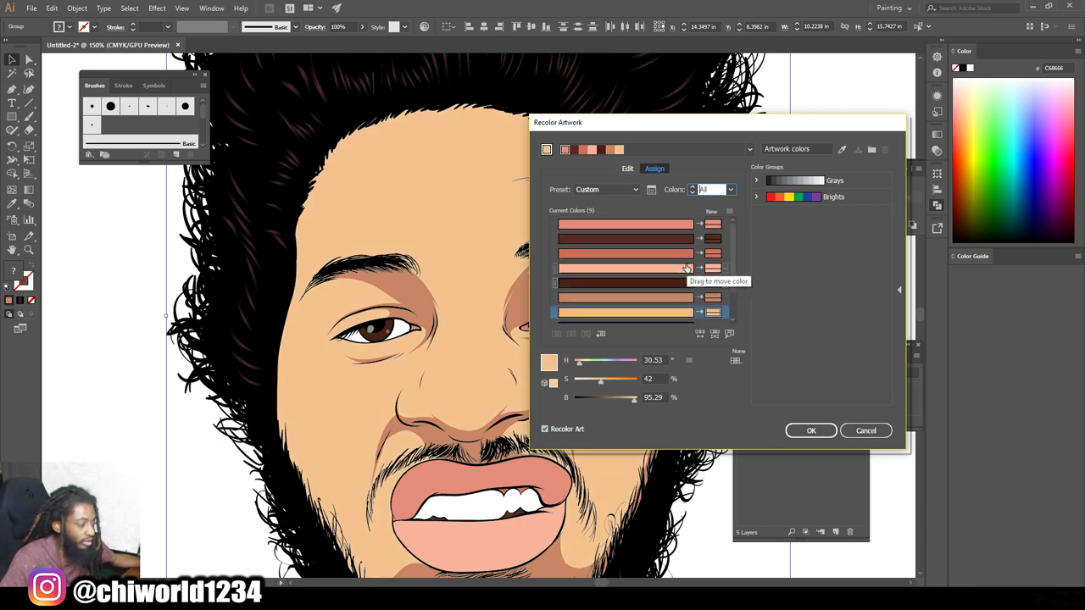
scroll(683, 267, "down", 3)
left_click(676, 256)
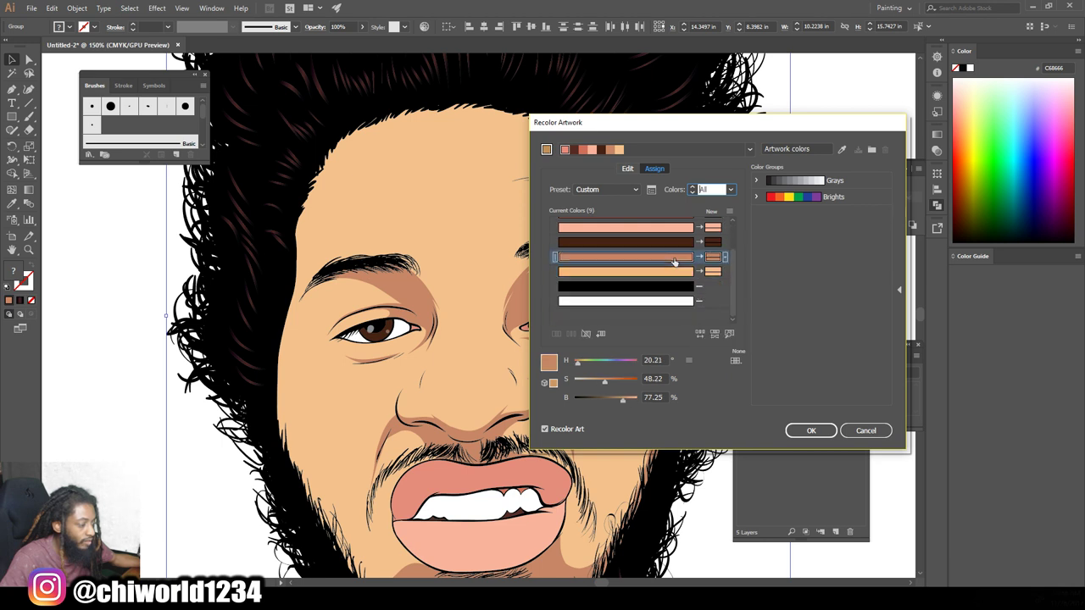
left_click_drag(603, 379, 598, 382)
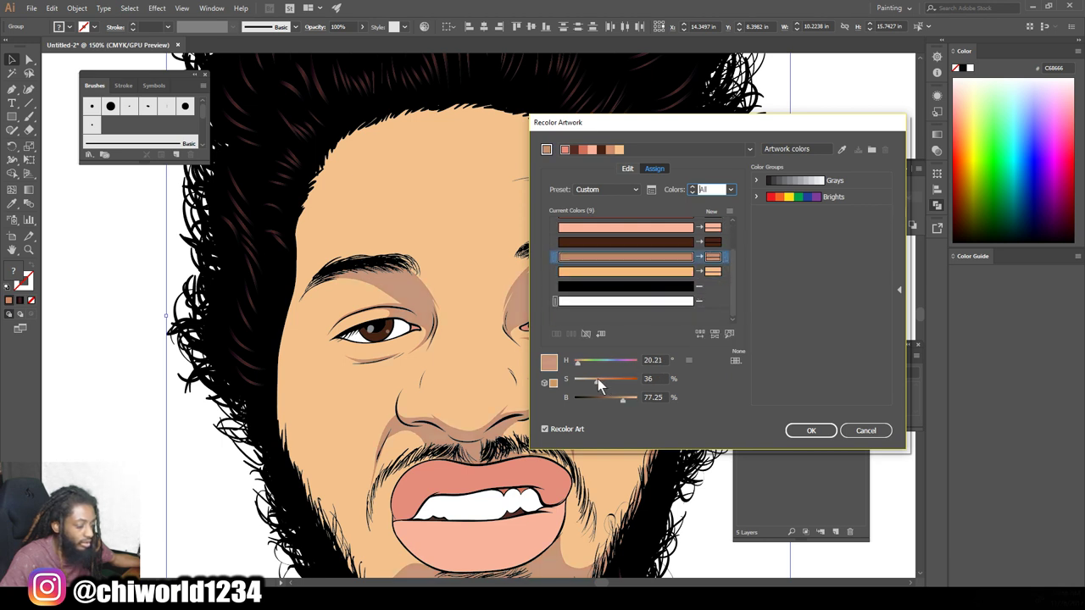
left_click_drag(618, 398, 613, 396)
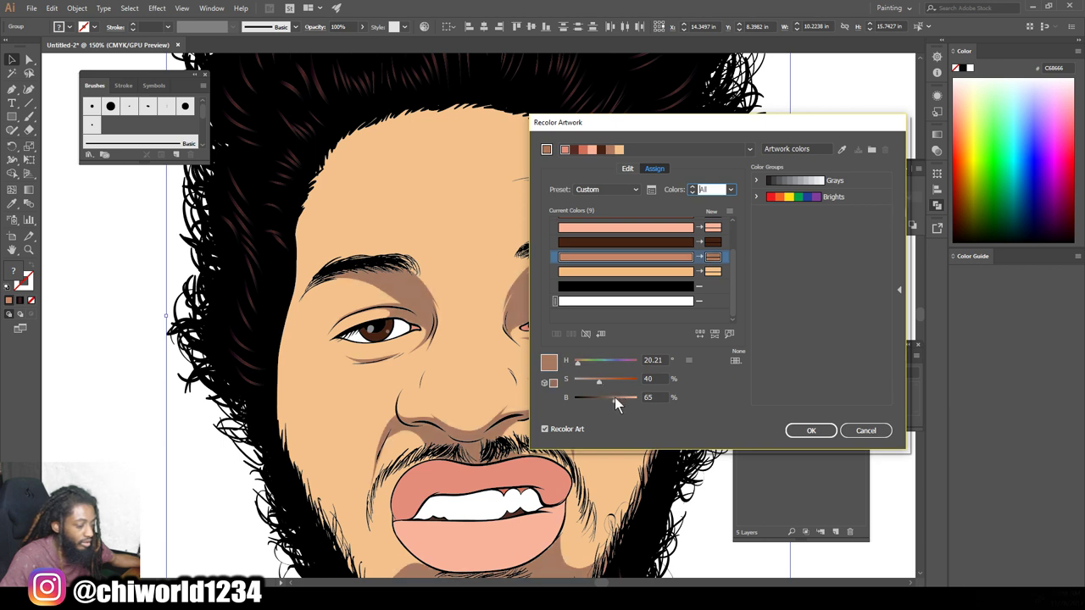
Step: Uncover the face and set the base skin colour to hue 21° and 47% saturation
left_click_drag(746, 129, 881, 87)
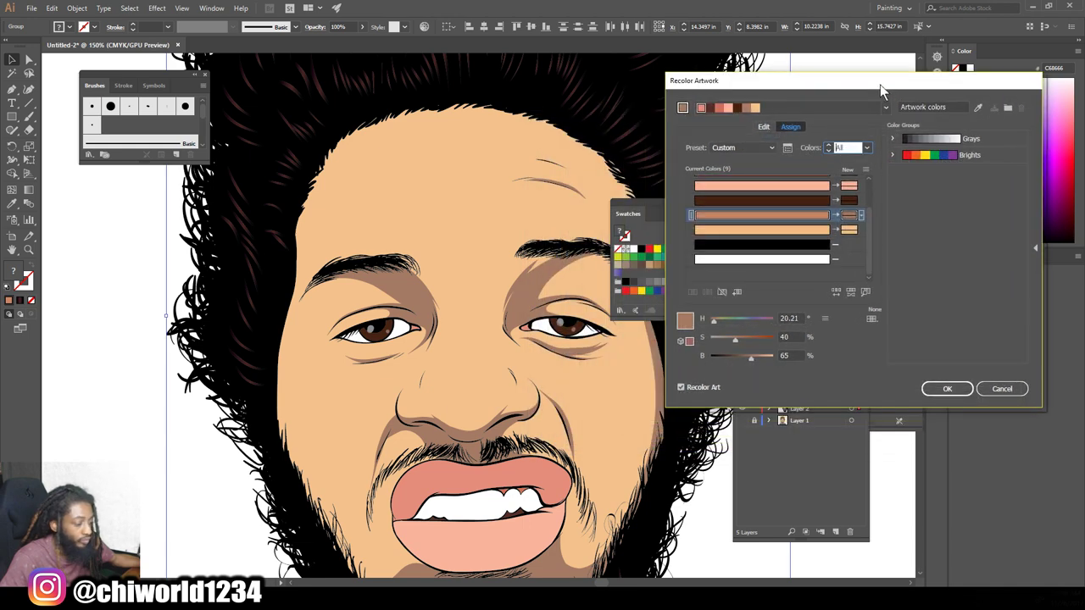
left_click(805, 230)
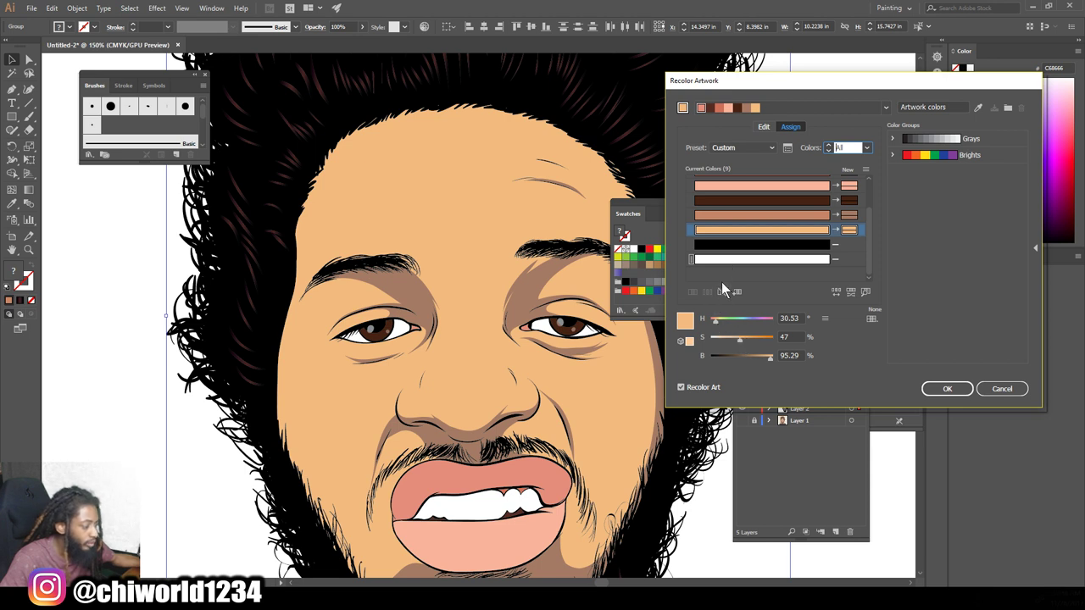
left_click_drag(715, 321, 713, 326)
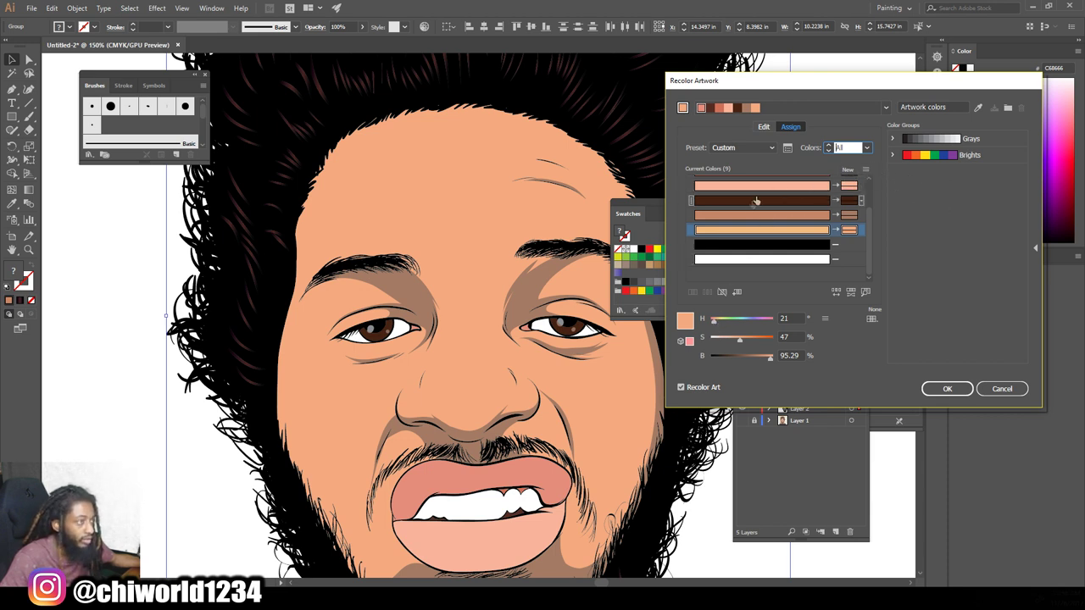
Step: Raise the saturation of the brown skin shadow colour to 50%
left_click(803, 217)
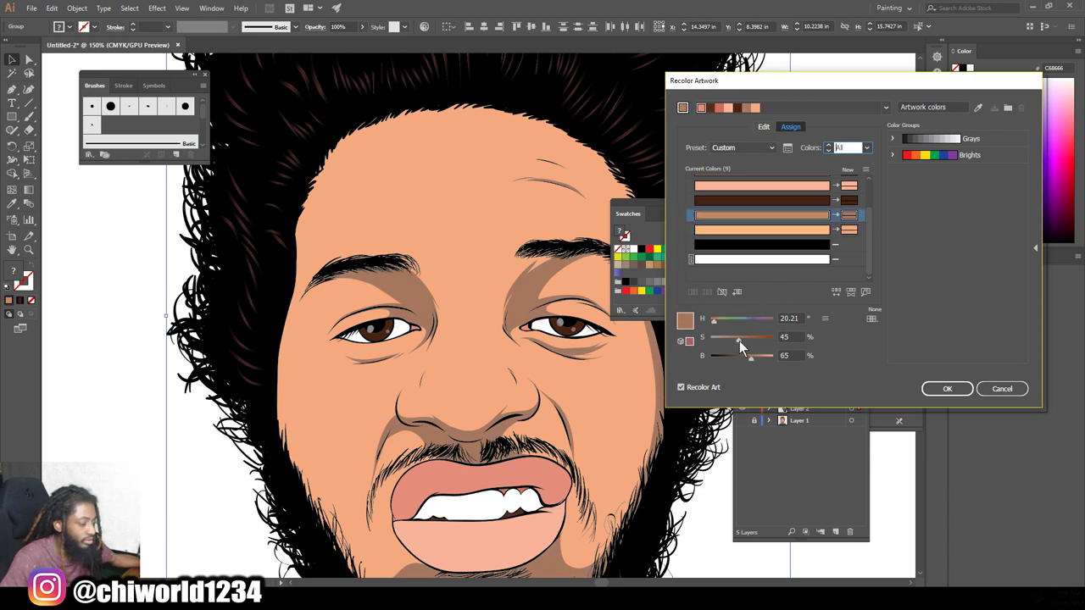
left_click_drag(739, 340, 742, 341)
left_click_drag(741, 341, 742, 341)
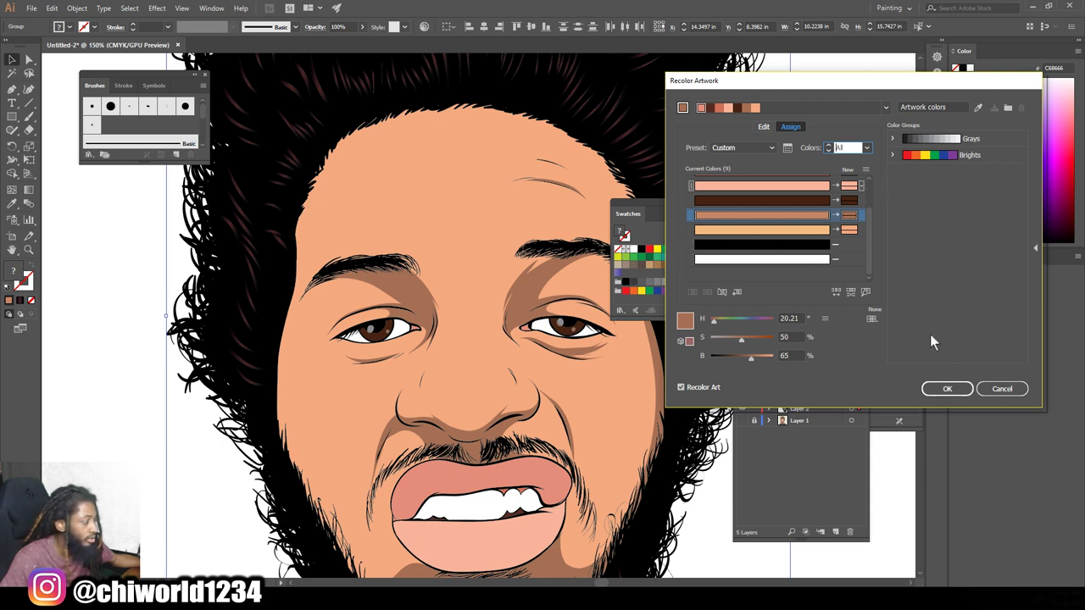
Step: Set the base skin colour's saturation to 46%, apply the recolouring and deselect the artwork
left_click(803, 231)
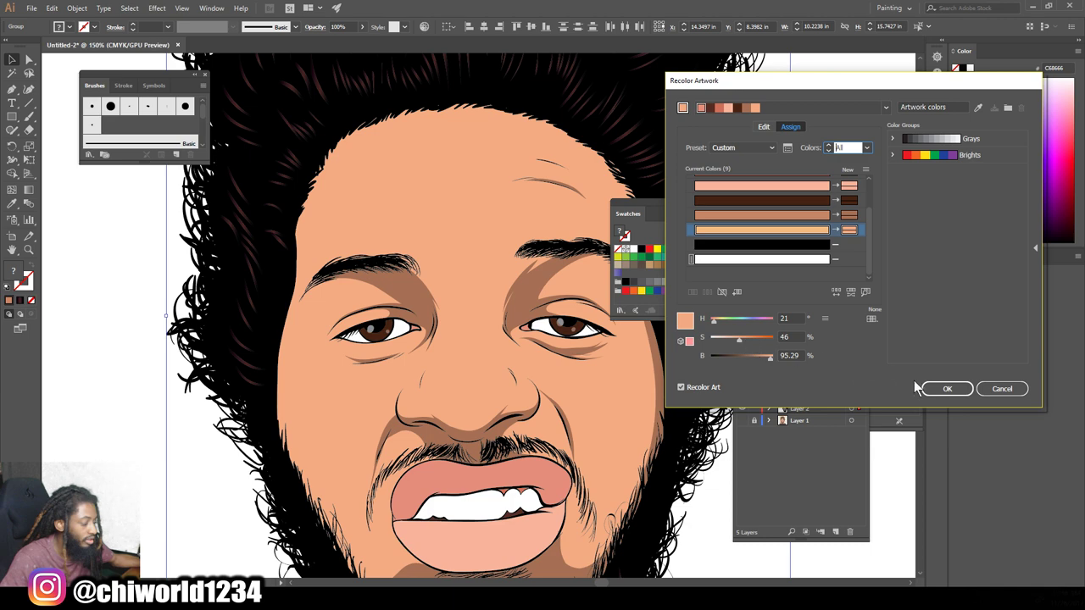
left_click(947, 388)
left_click(814, 283)
key("ctrl+minus")
key("ctrl+minus")
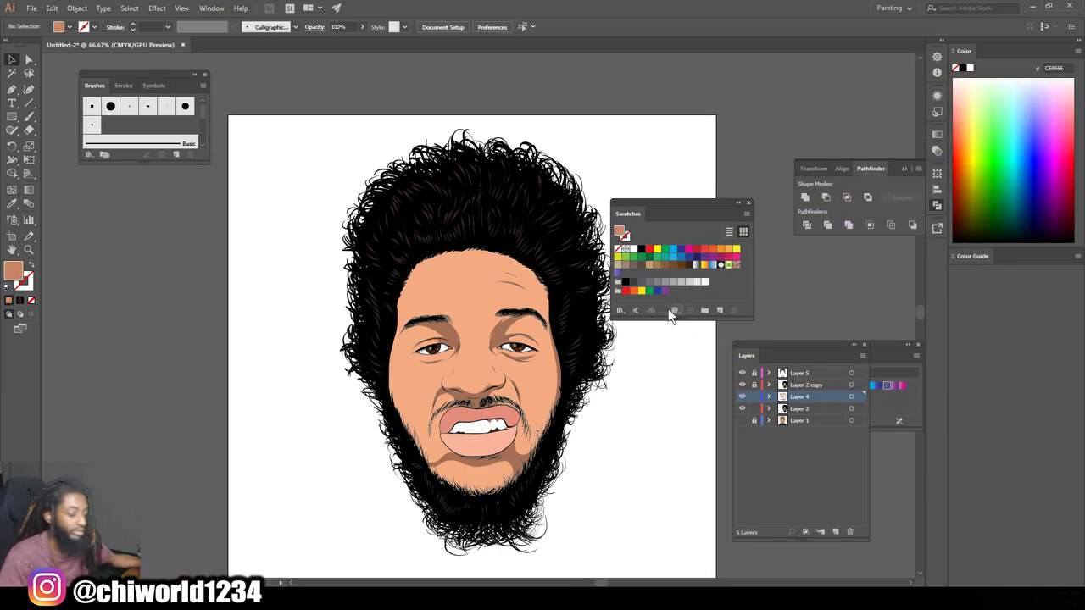
key("ctrl+plus")
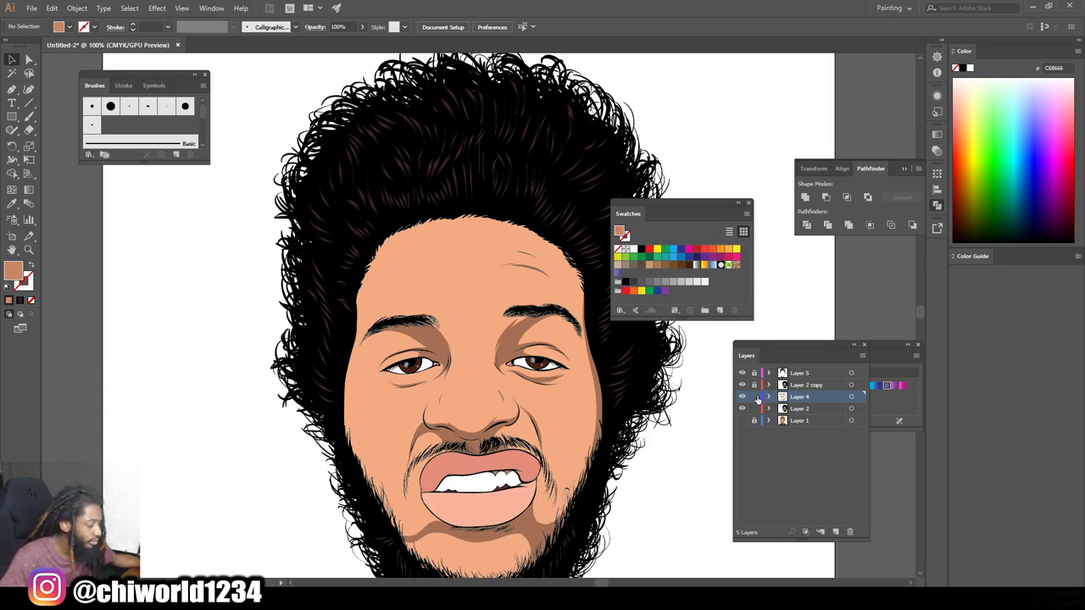
Step: Lock Layer 4 and Layer 2, and place a new empty layer between them
left_click(754, 396)
left_click(833, 528)
left_click_drag(807, 395, 808, 415)
Step: Sample the base skin colour and darken the fill to a midtone of hue 21°, 45% saturation and 83% brightness
key("ctrl+plus")
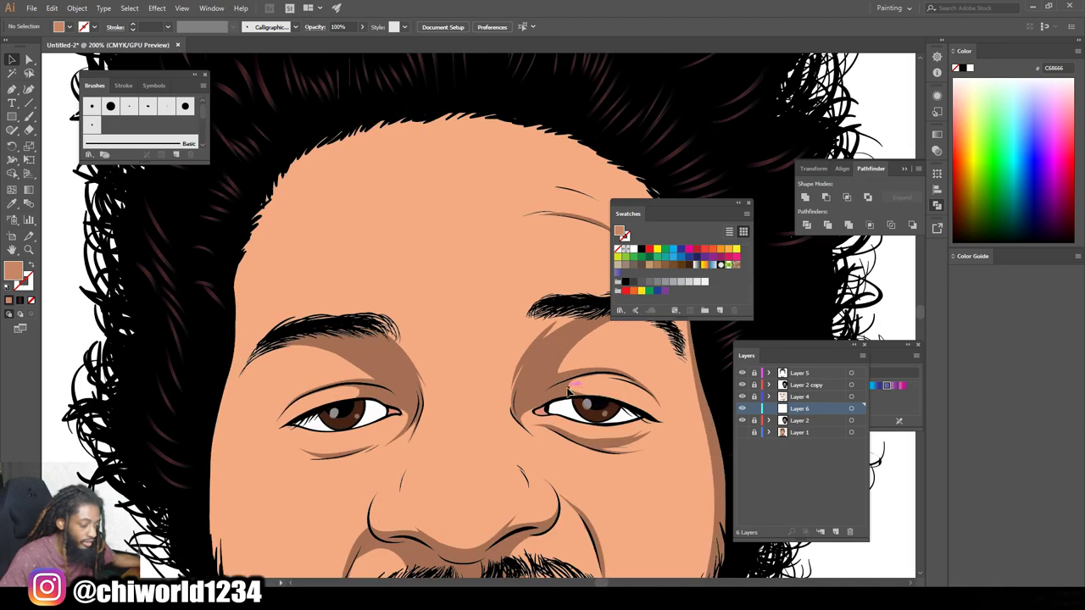
key("ctrl+plus")
scroll(580, 377, "up", 2)
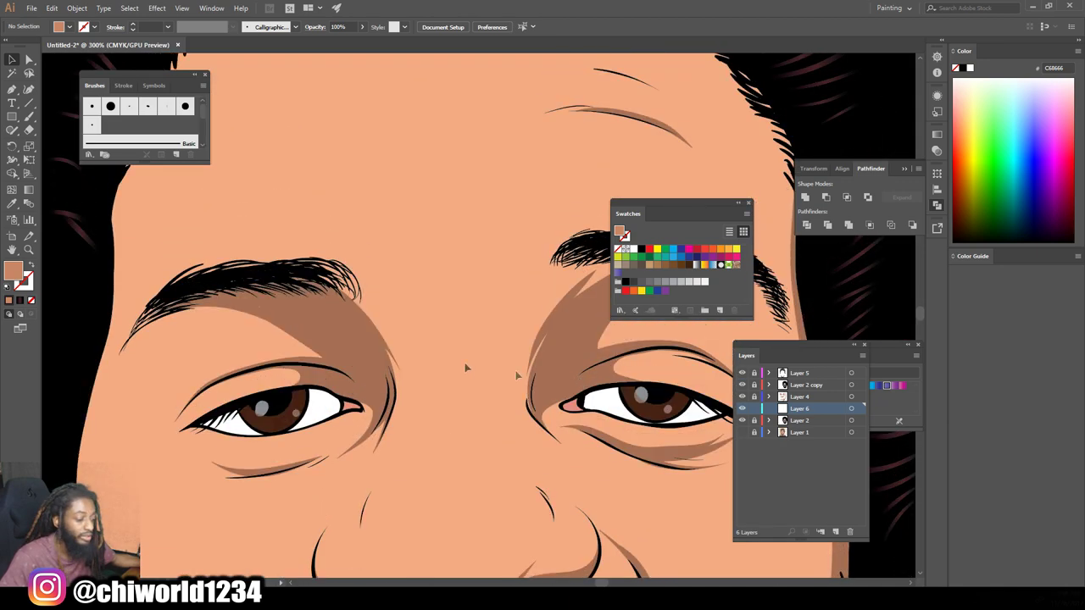
left_click(12, 203)
left_click(444, 369)
double_click(12, 271)
mouse_move(652, 328)
left_mouse_down()
mouse_move(667, 359)
mouse_move(657, 339)
left_mouse_up()
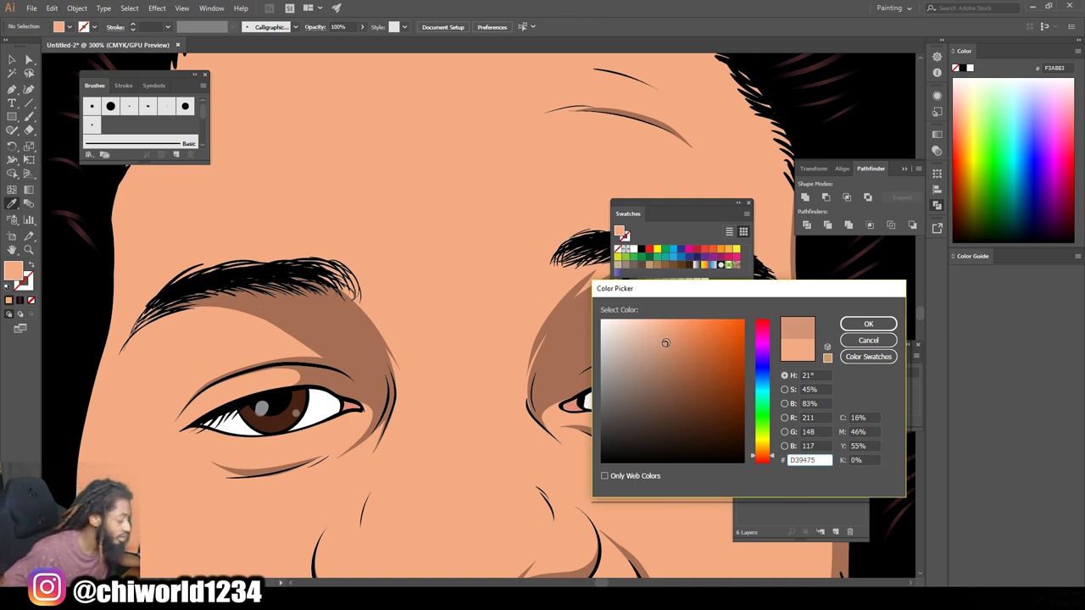
left_click(861, 327)
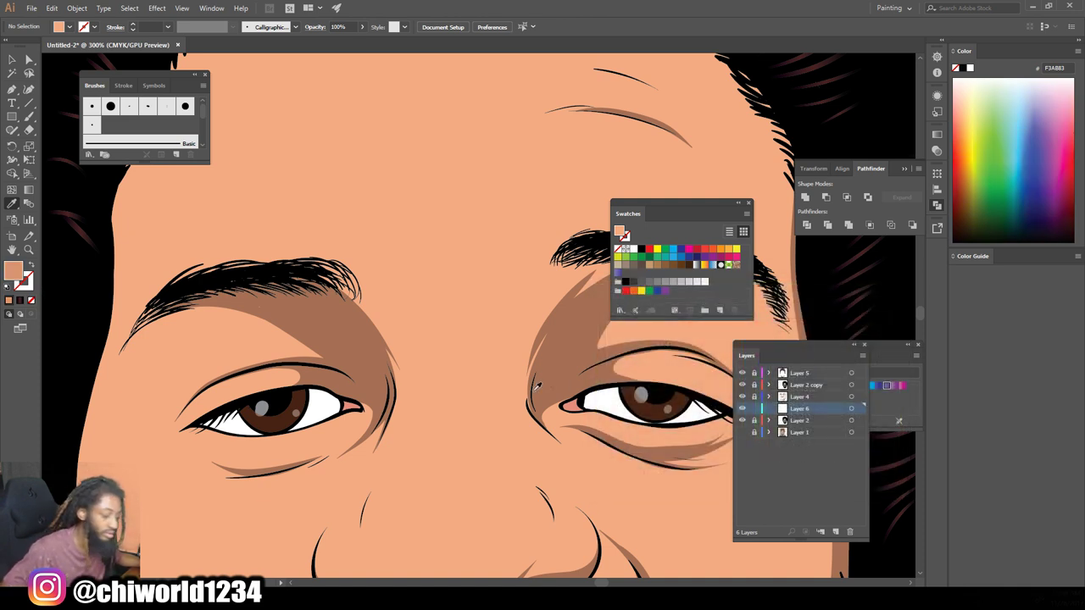
Step: Paint a midtone shadow between the eyebrows and over the bridge of the nose with the Paintbrush
scroll(227, 235, "up", 3)
left_click(29, 116)
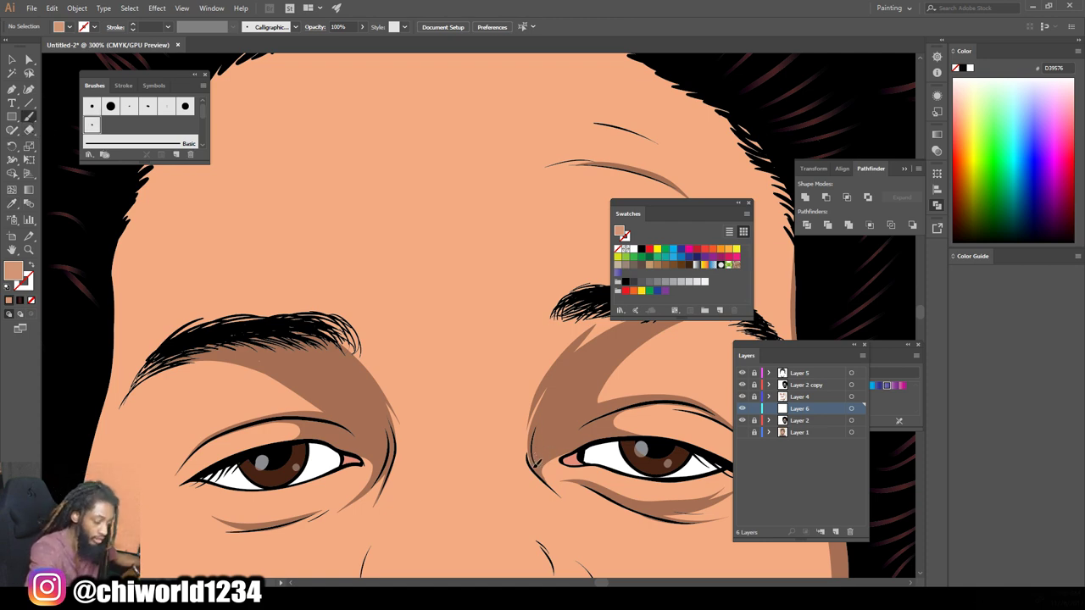
mouse_move(530, 439)
left_mouse_down()
mouse_move(521, 404)
mouse_move(483, 376)
mouse_move(394, 428)
left_mouse_up()
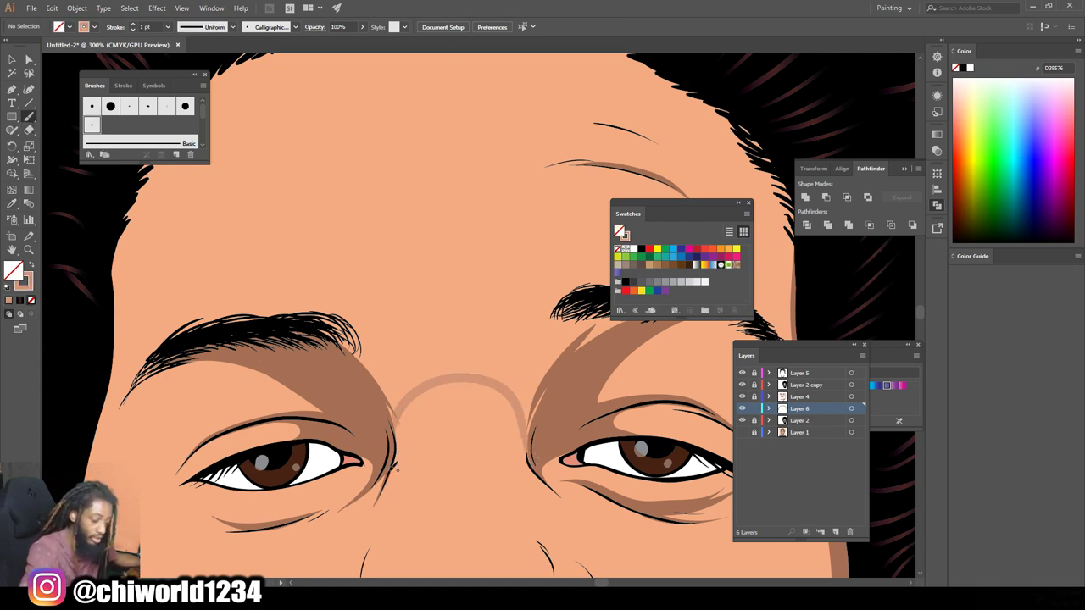
scroll(493, 379, "up", 3)
mouse_move(640, 380)
left_mouse_down()
mouse_move(424, 411)
mouse_move(352, 400)
left_mouse_up()
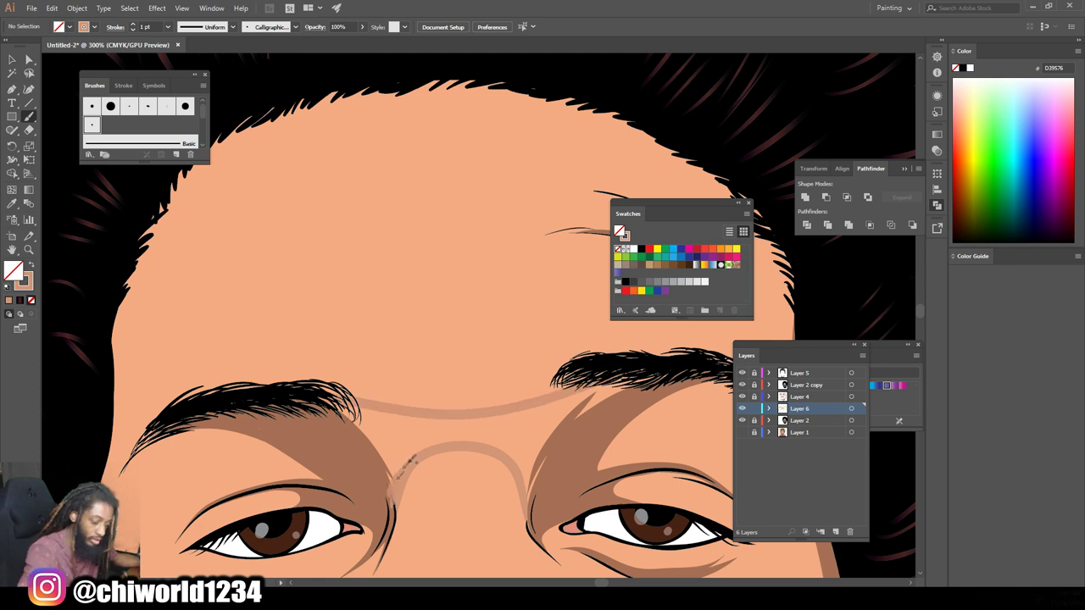
mouse_move(514, 446)
left_mouse_down()
mouse_move(598, 396)
mouse_move(496, 425)
mouse_move(496, 438)
mouse_move(458, 421)
mouse_move(432, 438)
mouse_move(434, 422)
mouse_move(381, 438)
mouse_move(390, 414)
mouse_move(284, 408)
left_mouse_up()
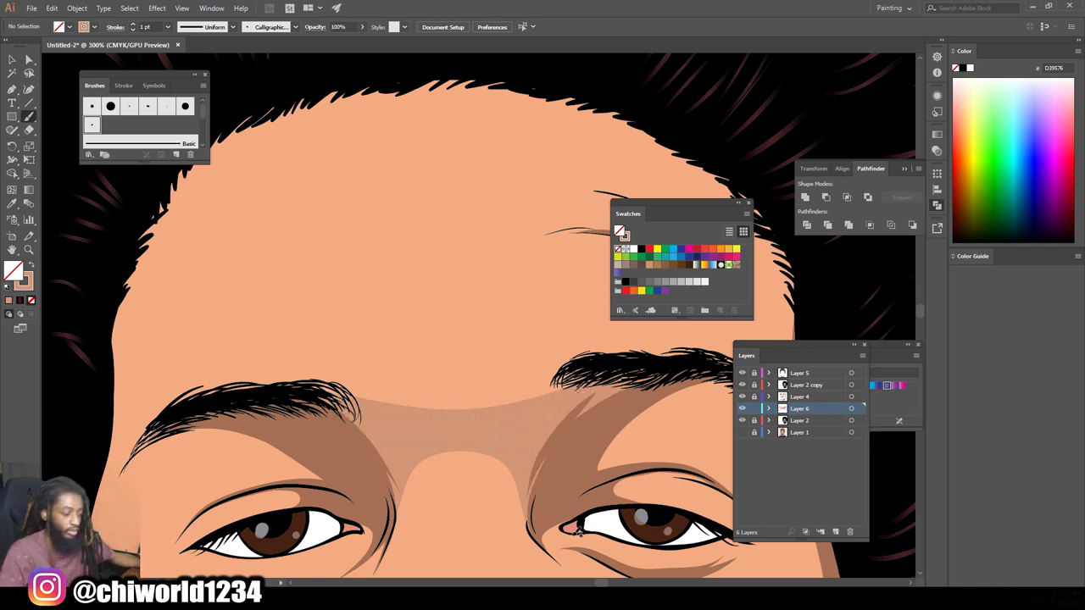
Step: Paint midtone shadows around the right-hand eye, along the cheek edge and up the temple of the portrait
key("ctrl+minus")
key("ctrl+minus")
key("ctrl+minus")
key("ctrl+minus")
scroll(582, 495, "up", 3)
scroll(580, 494, "up", 1)
scroll(581, 497, "up", 2)
mouse_move(386, 397)
left_mouse_down()
mouse_move(500, 393)
mouse_move(555, 466)
left_mouse_up()
left_click_drag(431, 380, 399, 378)
mouse_move(385, 327)
left_mouse_down()
mouse_move(435, 342)
mouse_move(407, 297)
left_mouse_up()
mouse_move(378, 278)
left_mouse_down()
mouse_move(488, 253)
mouse_move(422, 134)
left_mouse_up()
scroll(427, 189, "up", 2)
scroll(427, 189, "up", 1)
left_click_drag(398, 252, 509, 102)
mouse_move(442, 438)
left_mouse_down()
mouse_move(430, 475)
mouse_move(509, 490)
mouse_move(537, 440)
mouse_move(462, 465)
mouse_move(439, 414)
mouse_move(532, 339)
left_mouse_up()
scroll(566, 363, "down", 3)
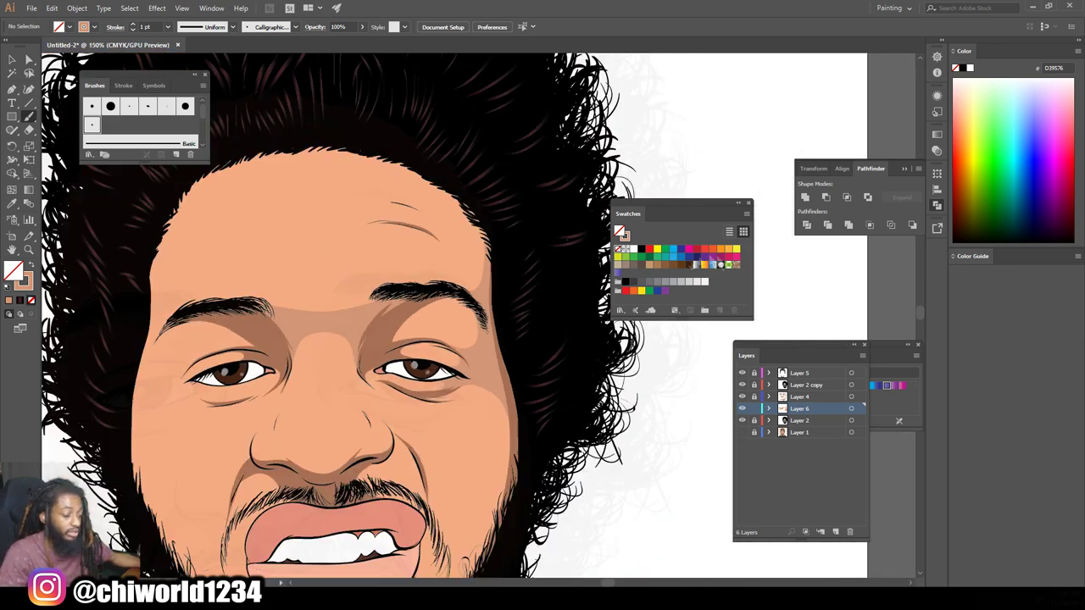
Step: Paint midtone shadows under the left-hand eye, across the outer cheek and up to the end of the eyebrow
scroll(566, 362, "up", 2)
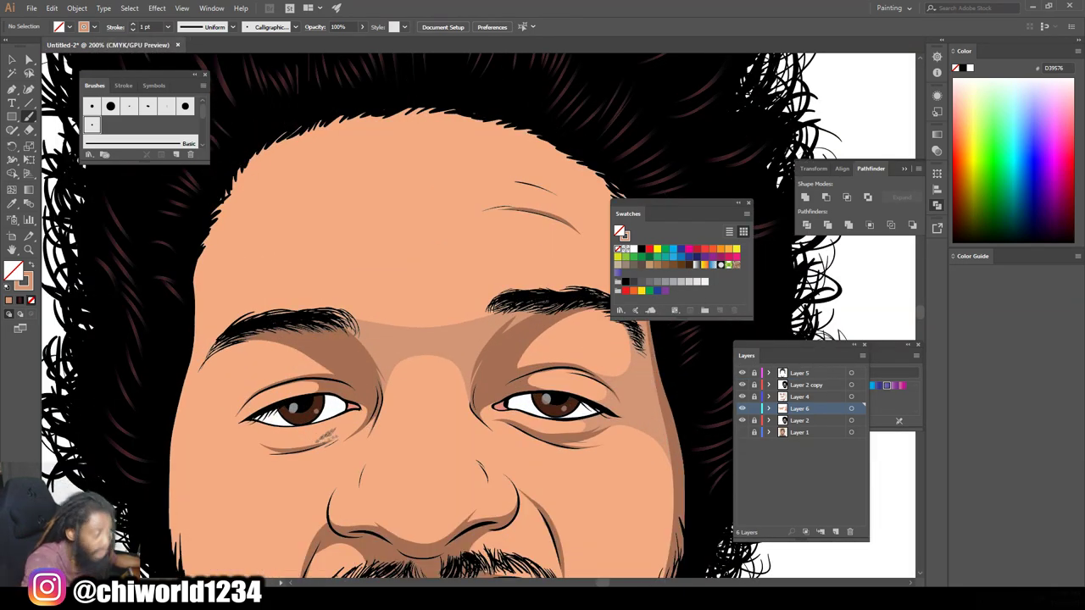
mouse_move(325, 436)
left_mouse_down()
mouse_move(314, 444)
mouse_move(333, 421)
left_mouse_up()
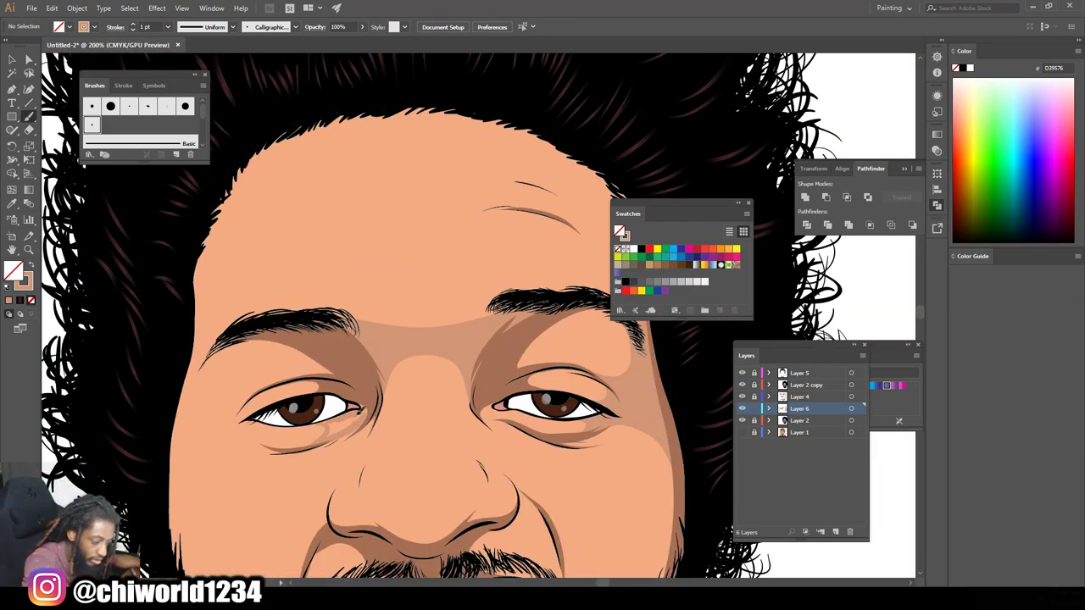
scroll(173, 322, "up", 1)
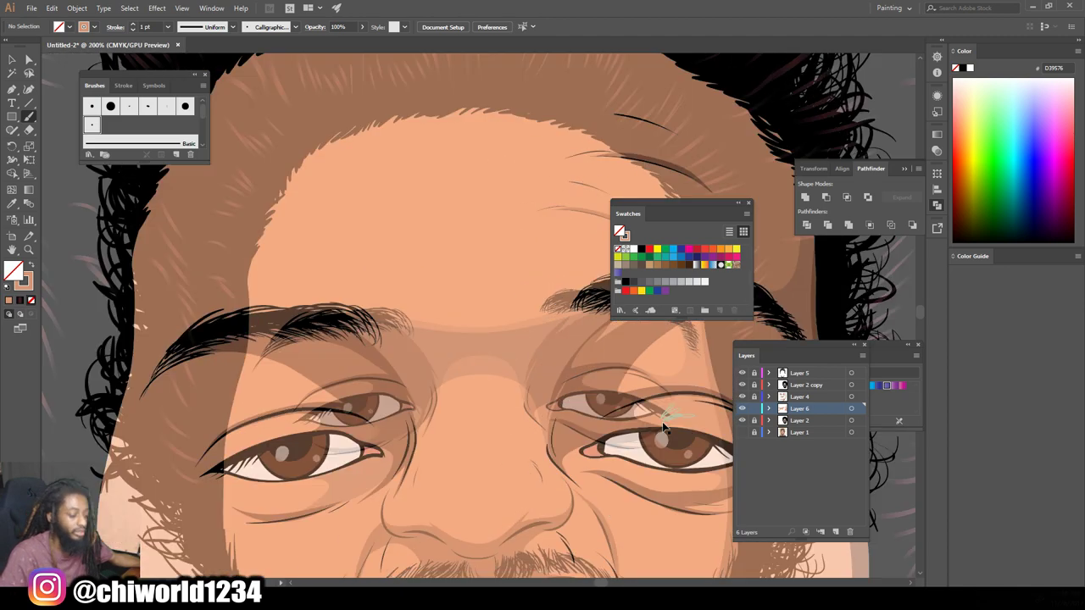
scroll(664, 427, "down", 1)
mouse_move(302, 457)
left_mouse_down()
mouse_move(271, 439)
mouse_move(194, 453)
left_mouse_up()
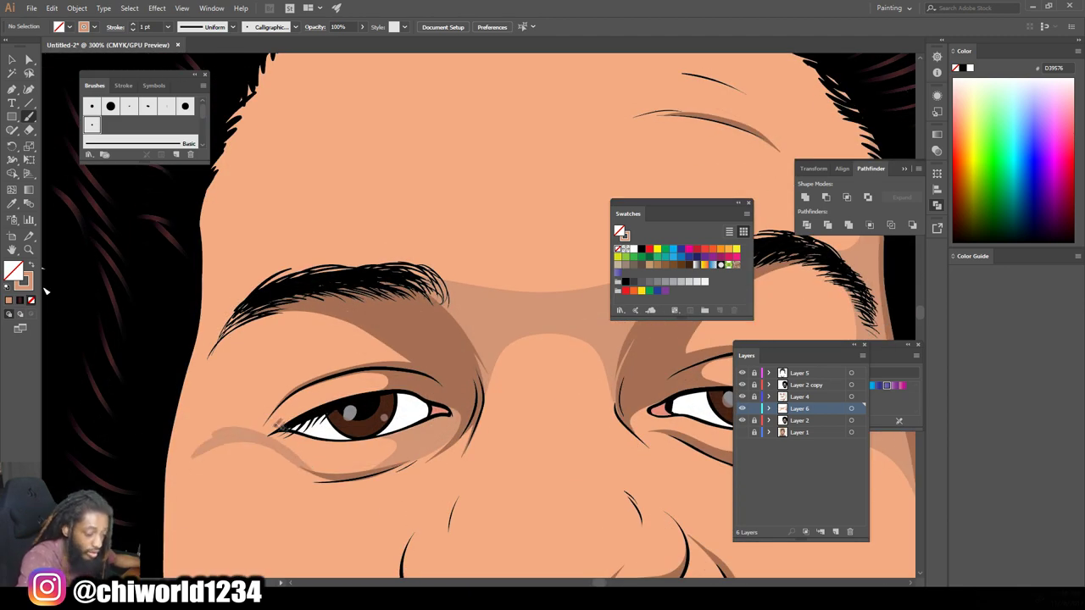
mouse_move(312, 383)
left_mouse_down()
mouse_move(268, 408)
mouse_move(238, 305)
left_mouse_up()
scroll(269, 394, "down", 1)
mouse_move(280, 395)
left_mouse_down()
mouse_move(200, 416)
mouse_move(227, 304)
mouse_move(212, 328)
left_mouse_up()
scroll(397, 440, "down", 2)
scroll(429, 446, "up", 1)
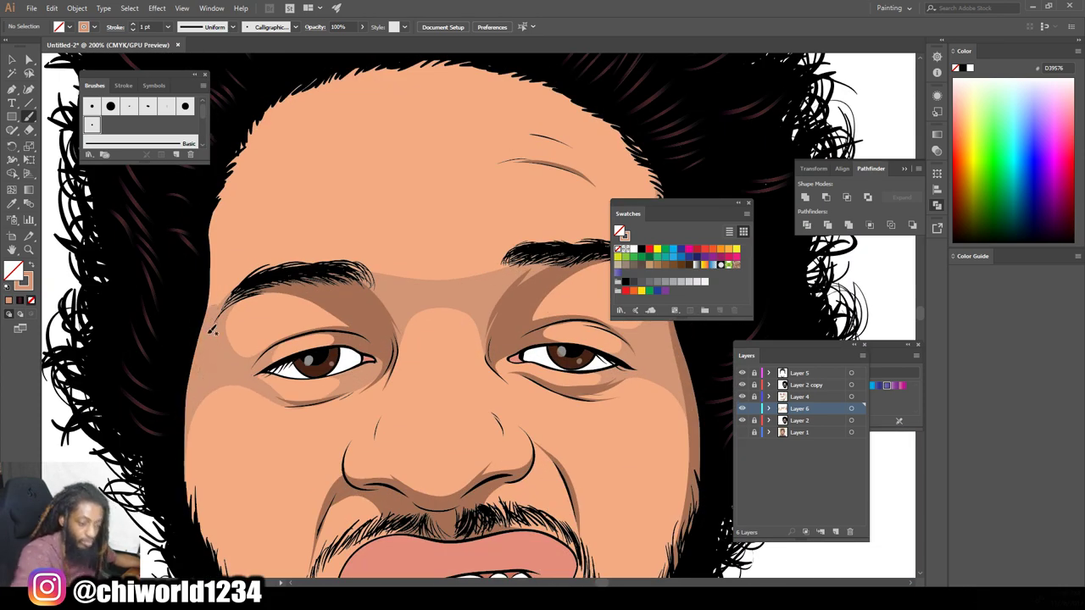
Step: Set the brush stroke weight to 4 pt and paint a midtone shadow along the left-hand side of the forehead
scroll(195, 356, "up", 3)
left_click(155, 27)
left_click(183, 108)
mouse_move(217, 356)
left_mouse_down()
mouse_move(233, 316)
mouse_move(288, 271)
left_mouse_up()
key("ctrl+minus")
key("ctrl+minus")
key("ctrl+minus")
scroll(561, 452, "down", 2)
Step: Paint midtone shadows on both sides of the nose
key("ctrl+plus")
key("ctrl+plus")
key("ctrl+plus")
key("ctrl+plus")
key("ctrl+plus")
scroll(561, 453, "up", 5)
left_click_drag(471, 373, 405, 469)
mouse_move(169, 383)
left_mouse_down()
mouse_move(222, 354)
mouse_move(227, 315)
left_mouse_up()
scroll(508, 296, "down", 5)
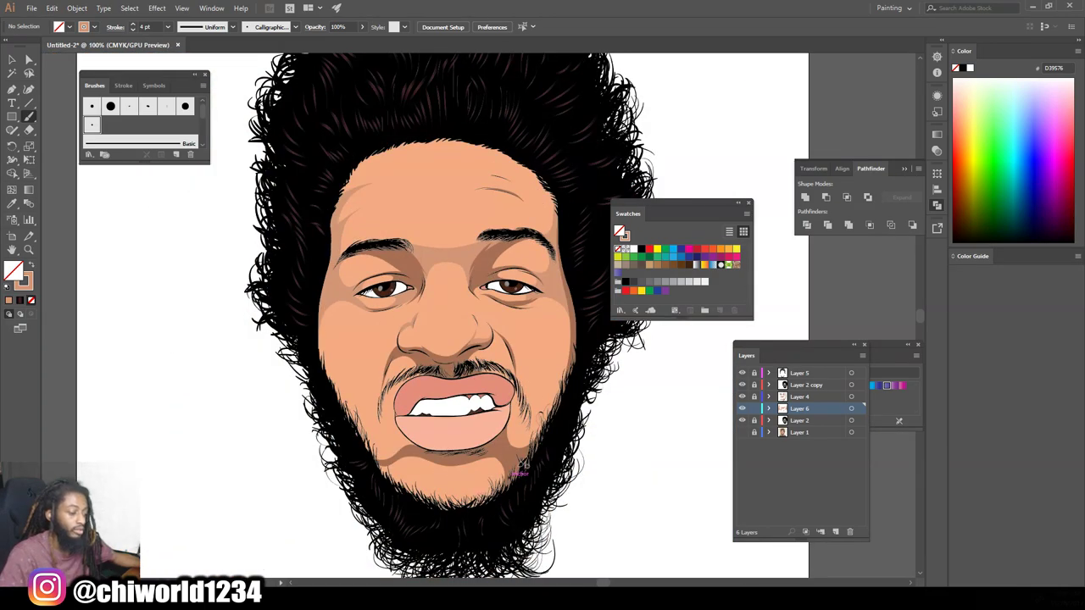
Step: Paint midtone shading beside the right-hand nostril and smile line, and undo the last stroke
scroll(627, 415, "up", 2)
scroll(526, 452, "up", 3)
mouse_move(398, 493)
left_mouse_down()
mouse_move(353, 417)
mouse_move(343, 472)
mouse_move(353, 394)
mouse_move(356, 416)
mouse_move(404, 369)
mouse_move(475, 396)
left_mouse_up()
mouse_move(490, 437)
left_mouse_down()
mouse_move(468, 373)
mouse_move(388, 295)
mouse_move(470, 386)
left_mouse_up()
key("ctrl+z")
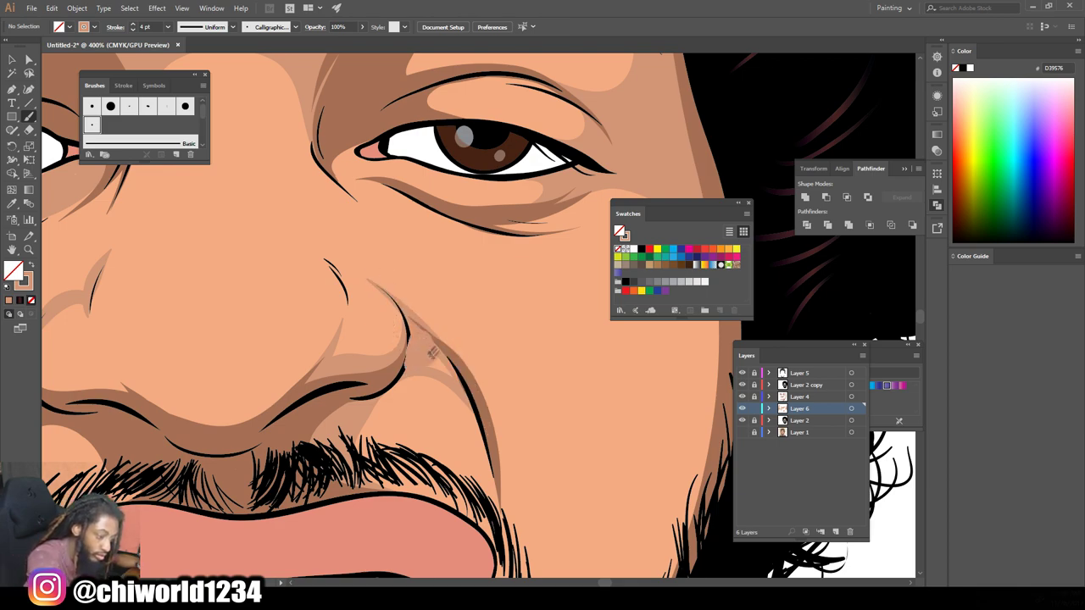
Step: Paint midtone shadows on the lower cheek beside the mouth and around the chin, then undo the last stroke
scroll(562, 431, "down", 3)
mouse_move(439, 315)
left_mouse_down()
mouse_move(456, 373)
mouse_move(534, 315)
left_mouse_up()
mouse_move(518, 378)
left_mouse_down()
mouse_move(424, 427)
mouse_move(432, 371)
mouse_move(438, 390)
left_mouse_up()
key("ctrl+=")
key("ctrl+=")
key("ctrl+-")
key("ctrl+-")
key("ctrl+-")
key("ctrl+-")
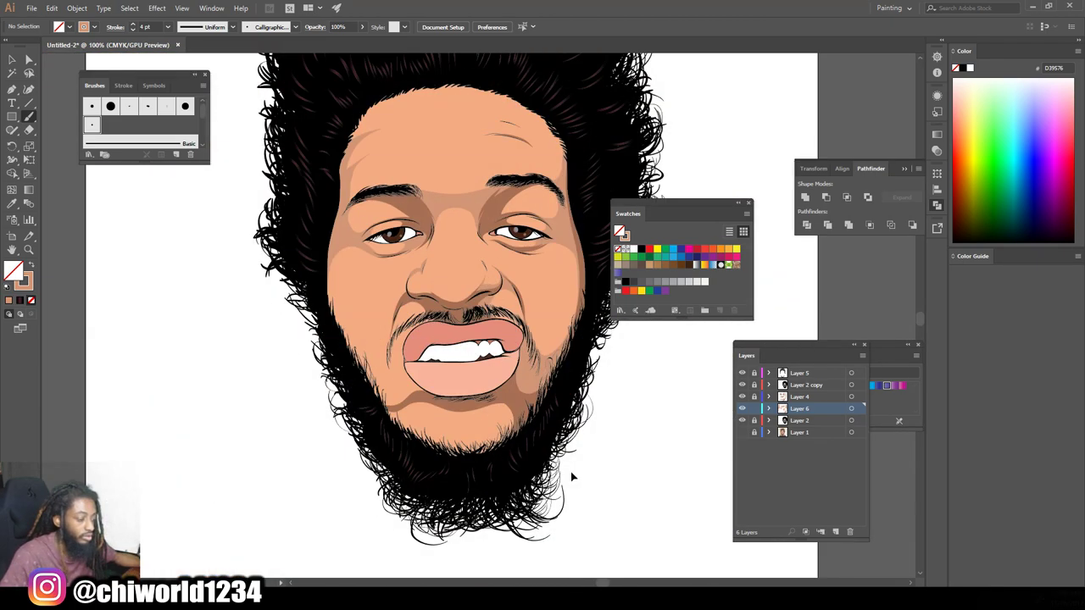
key("ctrl+=")
key("ctrl+z")
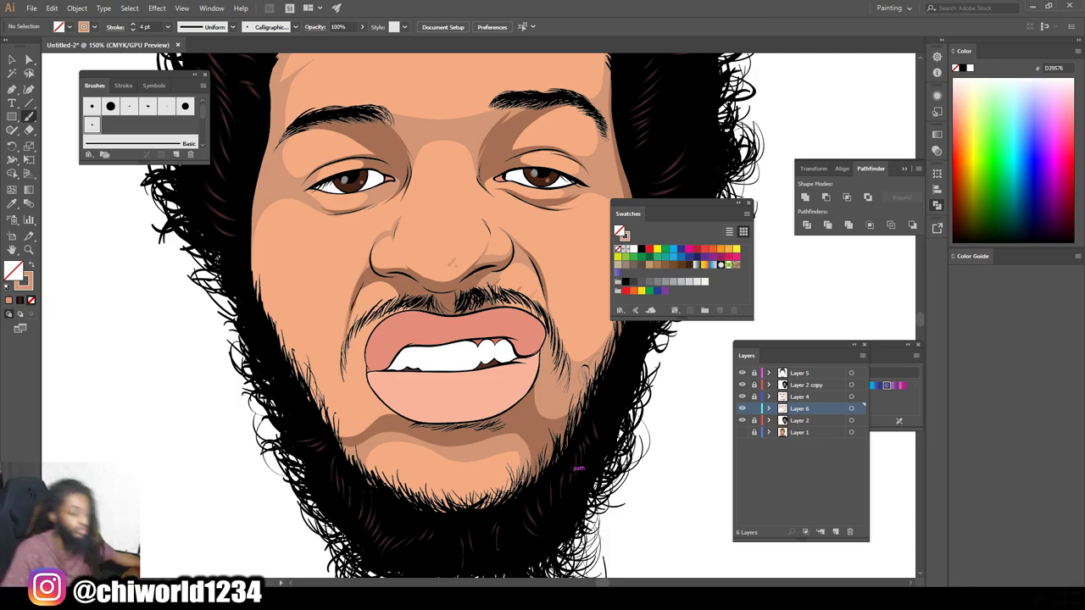
Step: Lock Layer 6, unlock Layer 2, isolate the base artwork group and select the lower lip
left_click_drag(496, 283, 462, 403)
key("ctrl+=")
key("ctrl+=")
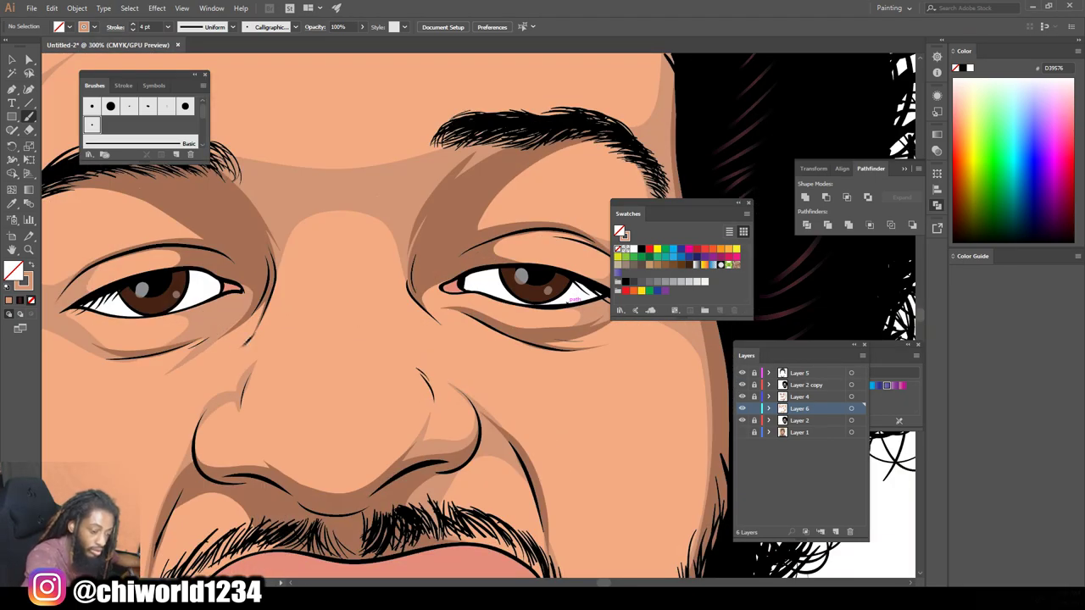
scroll(515, 356, "down", 5)
scroll(576, 395, "up", 4)
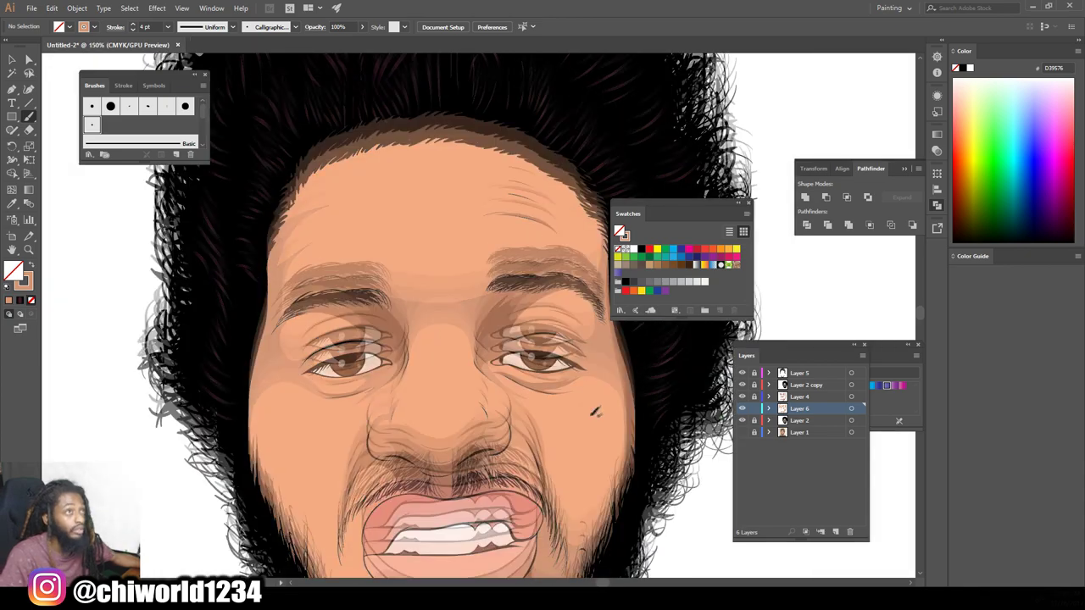
scroll(486, 342, "up", 3)
scroll(491, 373, "down", 2)
key("v")
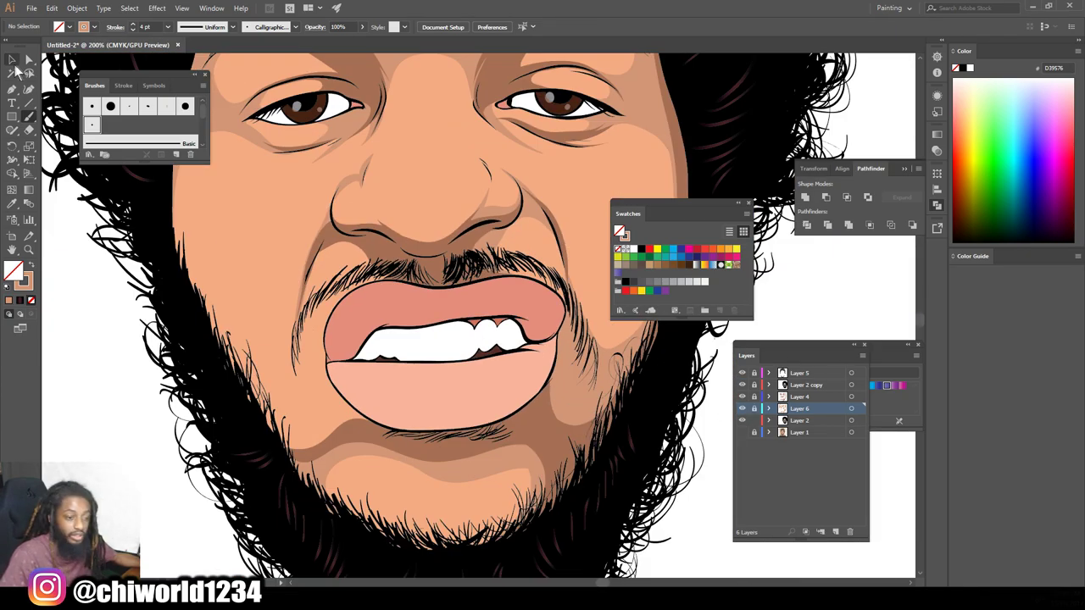
right_click(408, 391)
left_click(458, 467)
left_click(433, 409)
Step: Change the lower lip's fill to light pink FFB3A8 and leave isolation mode
scroll(404, 383, "up", 2)
double_click(12, 270)
left_click(647, 319)
left_click(765, 462)
left_click_drag(767, 464, 766, 465)
left_click(868, 324)
key("ctrl+minus")
key("ctrl+minus")
key("ctrl+minus")
double_click(734, 337)
Step: Recolour the lower lip by sampling the upper lip and brightening it to a salmon pink, then leave isolation mode
key("ctrl+0")
key("ctrl+plus")
key("ctrl+plus")
key("ctrl+plus")
double_click(448, 514)
left_click(458, 525)
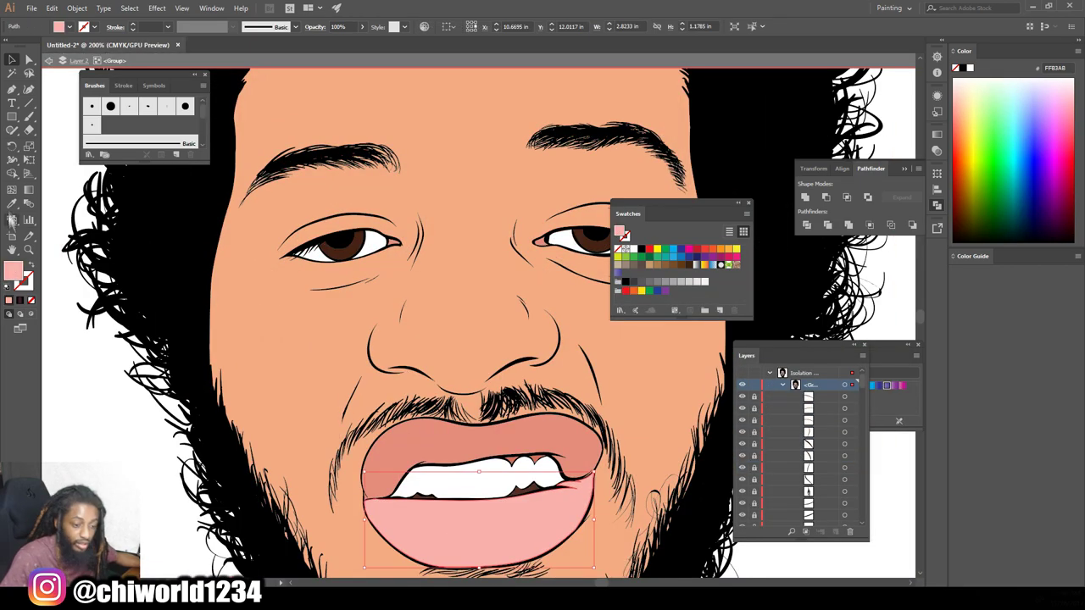
key("i")
left_click(406, 449)
double_click(12, 271)
left_click(667, 316)
left_click(849, 323)
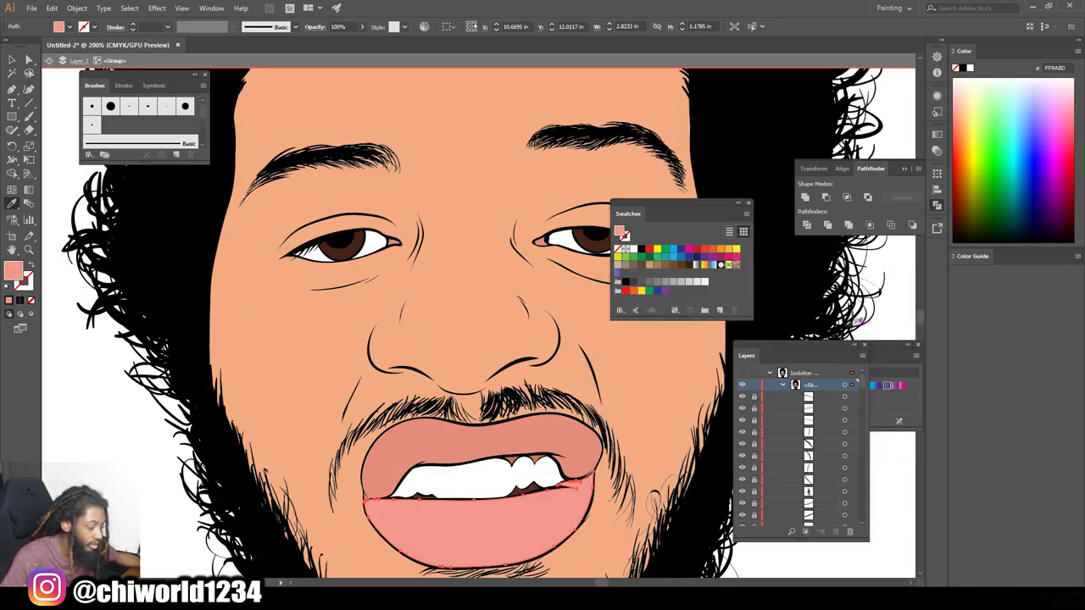
left_click(12, 59)
double_click(85, 432)
Step: Sample the upper lip colour and darken it to the reddish brown 985950
key("ctrl+0")
scroll(232, 438, "up", 1)
key("ctrl+plus")
key("ctrl+plus")
key("ctrl+plus")
key("ctrl+plus")
key("ctrl+plus")
scroll(583, 462, "down", 4)
key("i")
left_click(322, 368)
double_click(13, 271)
left_click(866, 322)
Step: Paint a wavy reddish-brown shadow over the lower half of the upper lip on Layer 6
key("b")
scroll(375, 308, "up", 2)
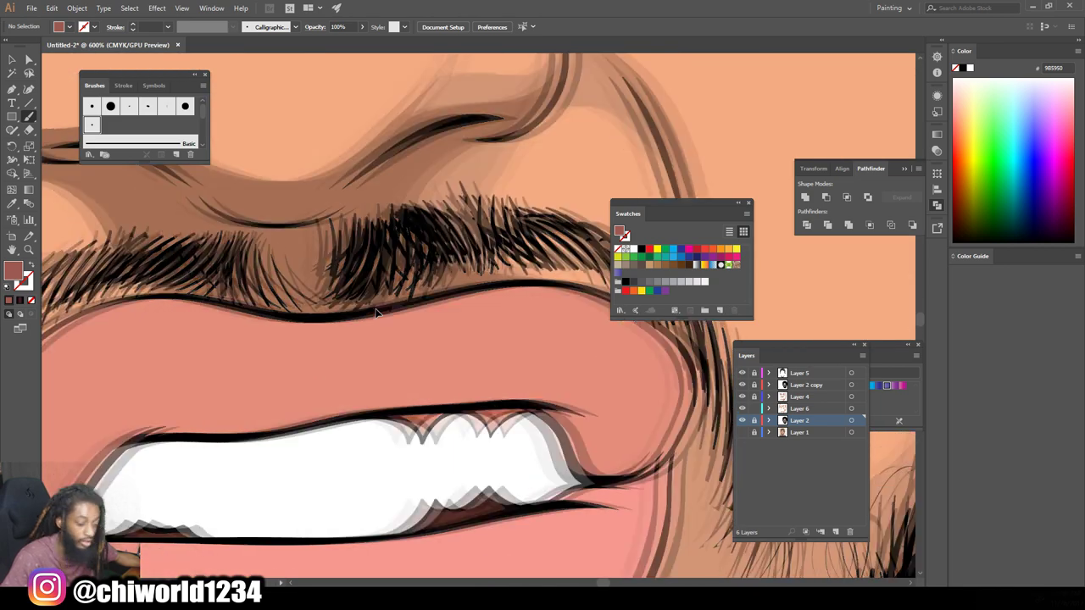
scroll(378, 308, "down", 2)
left_click(800, 408)
mouse_move(204, 391)
left_mouse_down()
mouse_move(199, 417)
mouse_move(434, 388)
mouse_move(670, 400)
left_mouse_up()
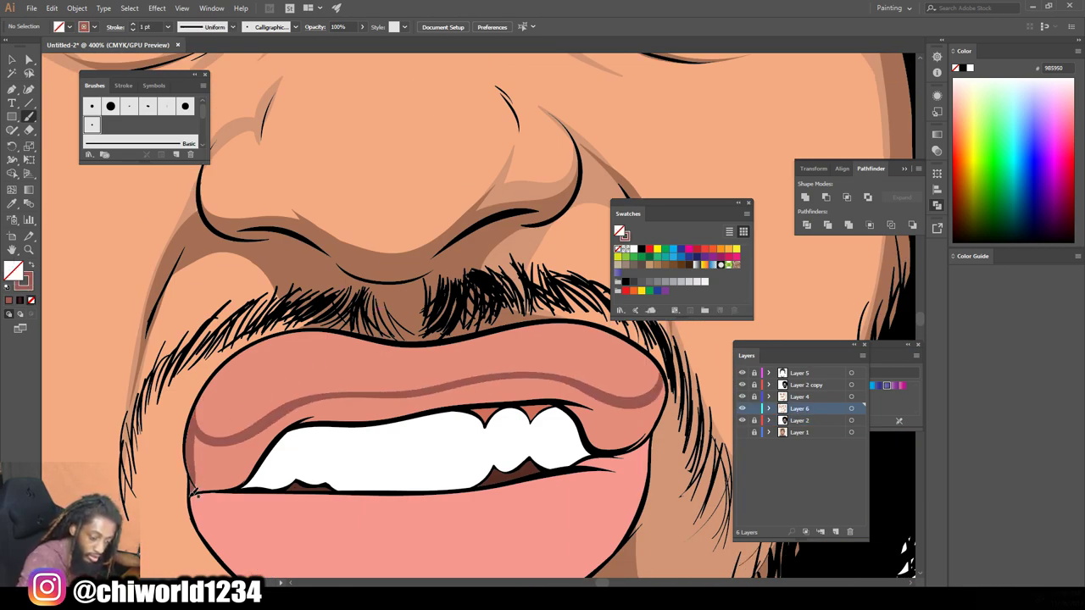
mouse_move(236, 483)
left_mouse_down()
mouse_move(342, 414)
mouse_move(444, 396)
mouse_move(533, 392)
mouse_move(582, 407)
mouse_move(611, 438)
mouse_move(638, 436)
mouse_move(649, 419)
mouse_move(608, 430)
mouse_move(605, 407)
mouse_move(498, 377)
mouse_move(316, 403)
mouse_move(248, 441)
mouse_move(224, 479)
mouse_move(206, 477)
mouse_move(241, 445)
mouse_move(193, 462)
left_mouse_up()
key("ctrl+minus")
key("ctrl+minus")
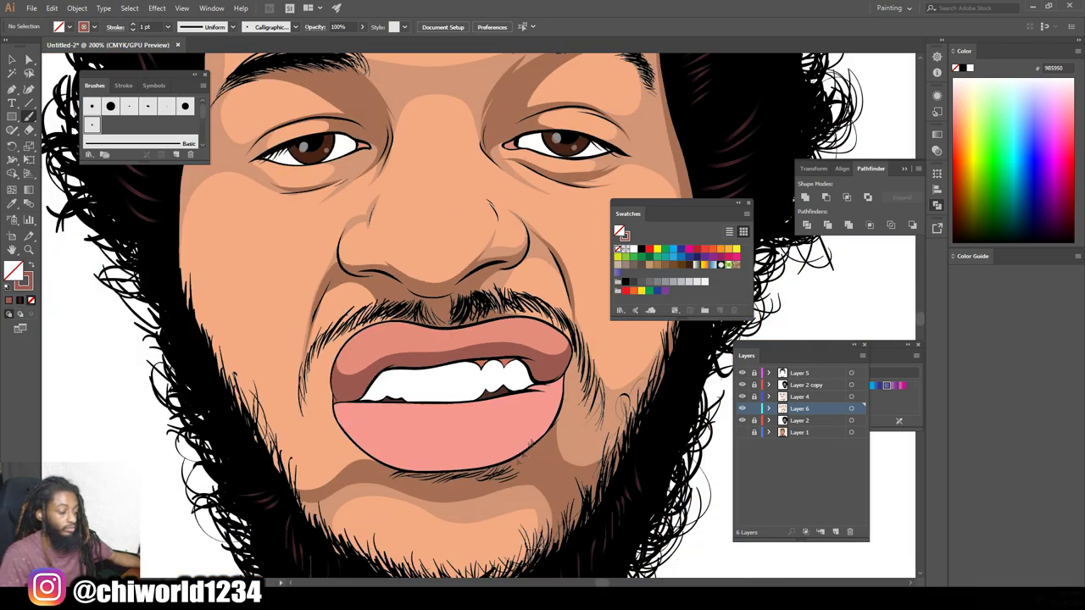
Step: Sample the lower lip colour and darken it to C16865
key("ctrl+plus")
key("ctrl+plus")
left_click(11, 204)
left_click(495, 475)
double_click(13, 271)
left_click(670, 354)
left_click(867, 324)
scroll(654, 424, "down", 1)
scroll(653, 424, "up", 1)
Step: Paint a C16865 shadow along the upper edge and corners of the lower lip on Layer 6
left_click(29, 116)
mouse_move(242, 508)
left_mouse_down()
mouse_move(242, 445)
mouse_move(462, 442)
mouse_move(613, 418)
mouse_move(641, 488)
left_mouse_up()
left_click_drag(657, 381, 576, 414)
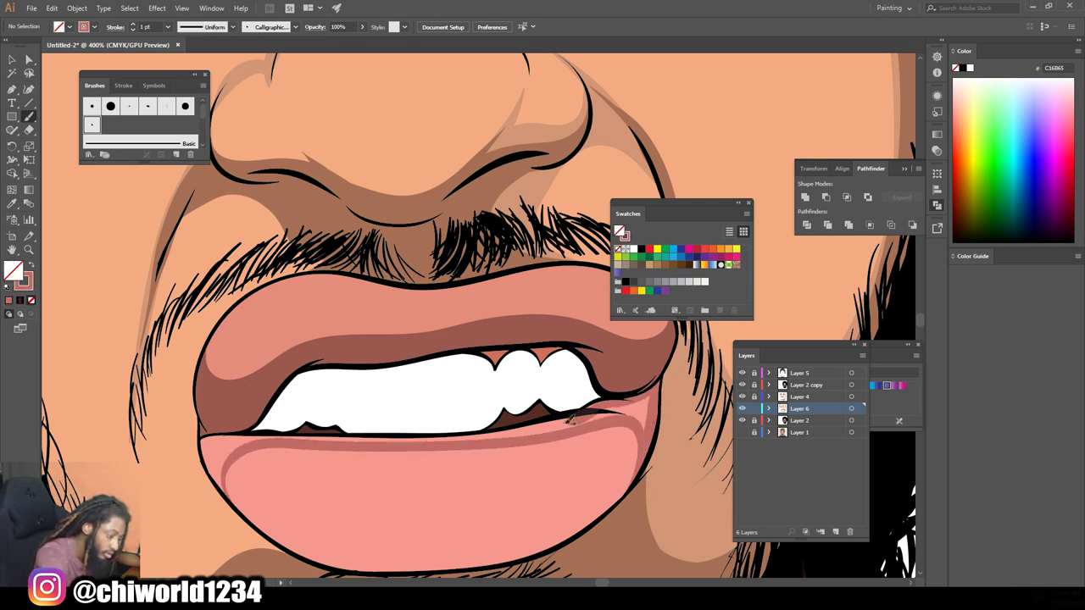
mouse_move(218, 468)
left_mouse_down()
mouse_move(224, 479)
mouse_move(415, 435)
mouse_move(633, 405)
left_mouse_up()
key("ctrl+minus")
key("ctrl+minus")
key("ctrl+minus")
key("ctrl+minus")
Step: Set the brush colour to blue-grey 777F99 and paint a shadow along the upper part of the teeth
scroll(478, 316, "down", 1)
key("ctrl+equal")
key("ctrl+equal")
key("ctrl+equal")
key("ctrl+equal")
scroll(462, 451, "up", 3)
key("ctrl+minus")
key("ctrl+equal")
key("ctrl+equal")
double_click(13, 270)
left_click(767, 373)
left_click(858, 322)
key("b")
mouse_move(136, 510)
left_mouse_down()
mouse_move(312, 440)
mouse_move(487, 412)
mouse_move(506, 427)
mouse_move(489, 411)
mouse_move(275, 433)
mouse_move(194, 460)
mouse_move(178, 479)
mouse_move(220, 433)
mouse_move(531, 406)
mouse_move(624, 412)
left_mouse_up()
Step: Paint blue-grey shadows over the whites of both eyes beneath the upper eyelids
key("ctrl+1")
scroll(610, 403, "up", 3)
key("ctrl+=")
key("ctrl+=")
key("ctrl+=")
key("ctrl+=")
key("ctrl+=")
key("ctrl+=")
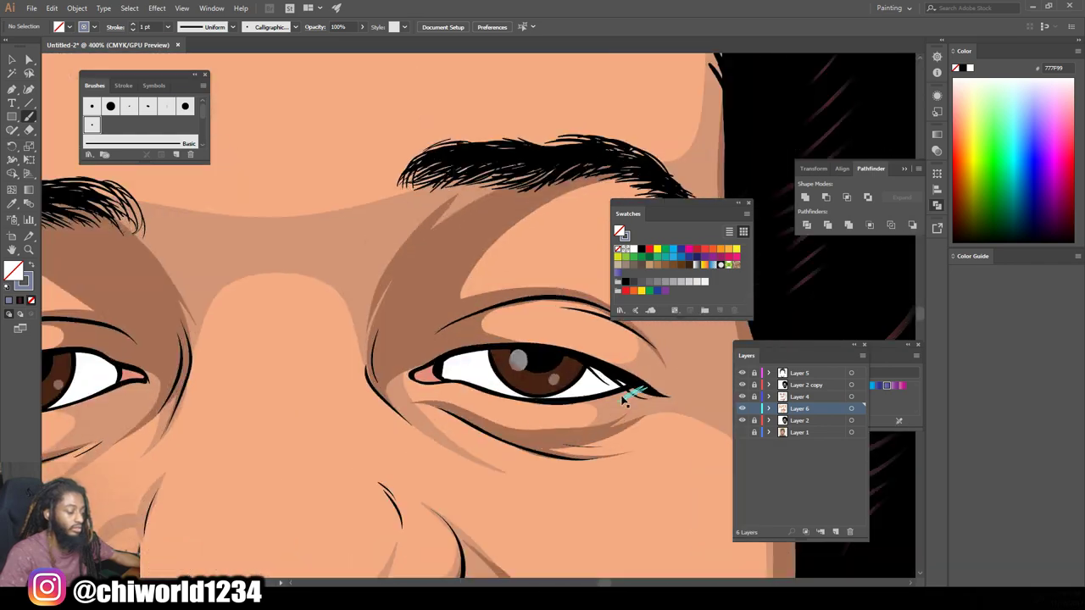
left_click_drag(283, 431, 376, 392)
mouse_move(559, 440)
left_mouse_down()
mouse_move(642, 453)
mouse_move(610, 432)
mouse_move(577, 440)
left_mouse_up()
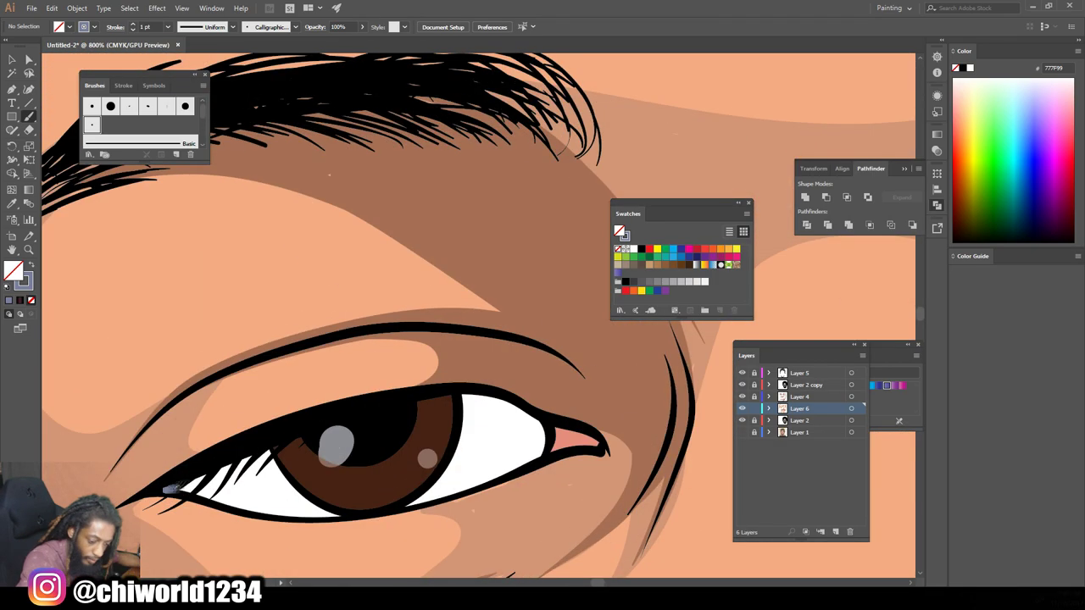
left_click_drag(169, 491, 288, 449)
mouse_move(460, 428)
left_mouse_down()
mouse_move(511, 420)
mouse_move(550, 438)
mouse_move(519, 414)
mouse_move(465, 411)
left_mouse_up()
Step: Create a new layer above Layer 6, sample the base skin colour, and lighten it to peach FFCAB0 as the brush stroke
key("ctrl+minus")
key("ctrl+minus")
key("ctrl+minus")
key("ctrl+minus")
key("ctrl+minus")
key("ctrl+minus")
key("ctrl+minus")
key("ctrl+equal")
key("ctrl+minus")
key("ctrl+equal")
left_click(834, 531)
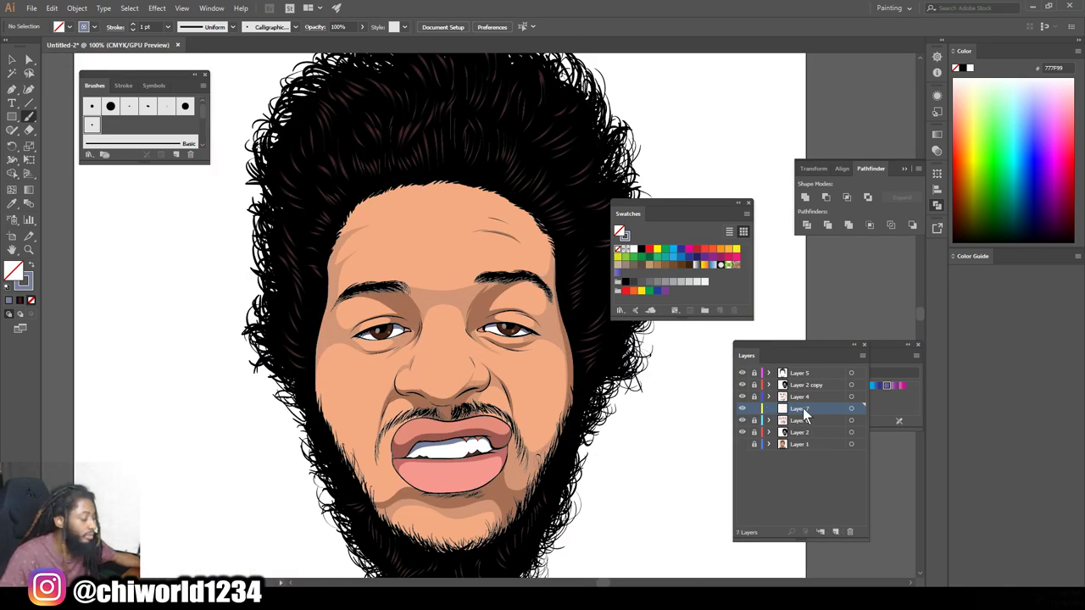
key("ctrl+equal")
left_click(12, 203)
left_click(431, 380)
double_click(13, 272)
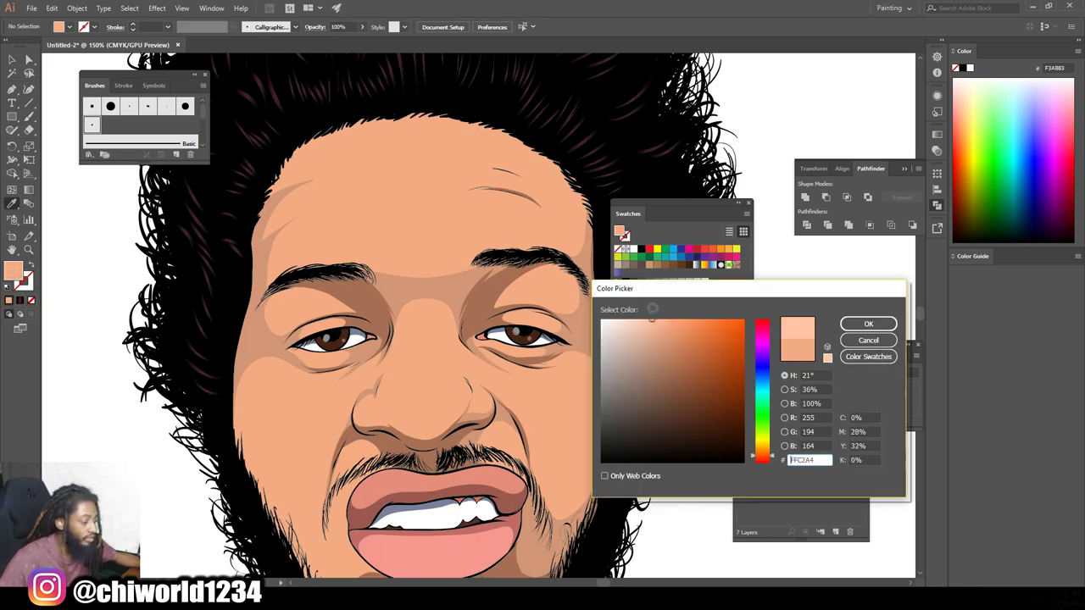
left_click(868, 324)
left_click(29, 117)
key("shift+x")
left_click(167, 27)
left_click(181, 114)
left_click_drag(416, 392, 423, 373)
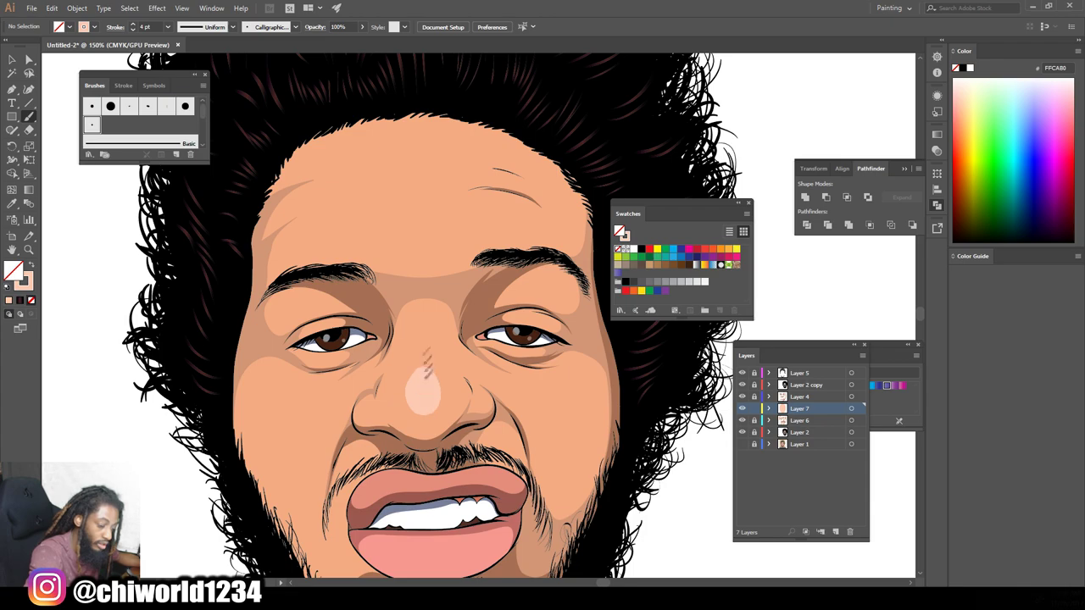
key("ctrl+=")
key("ctrl+=")
key("ctrl+z")
key("ctrl+z")
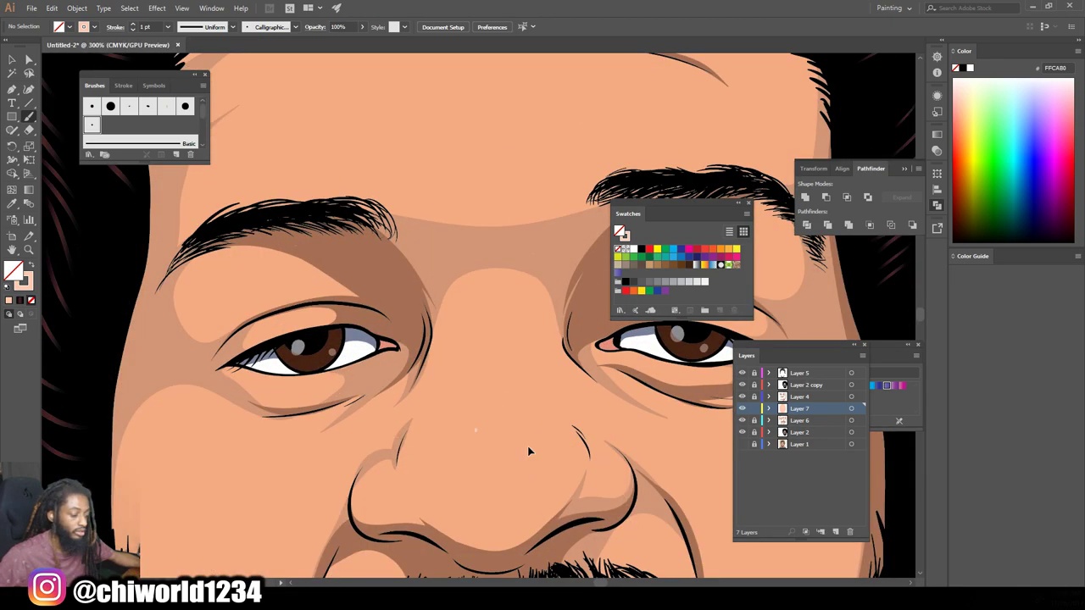
Step: Paint small peach highlights on the nose tip and a broad highlight on the cheek below the right-hand eye
left_click_drag(519, 449, 513, 454)
left_click(506, 471)
key("ctrl+0")
key("ctrl+=")
key("ctrl+=")
scroll(525, 361, "up", 3)
left_click_drag(583, 380, 509, 384)
mouse_move(563, 428)
left_mouse_down()
mouse_move(558, 389)
mouse_move(571, 380)
mouse_move(495, 365)
mouse_move(552, 413)
left_mouse_up()
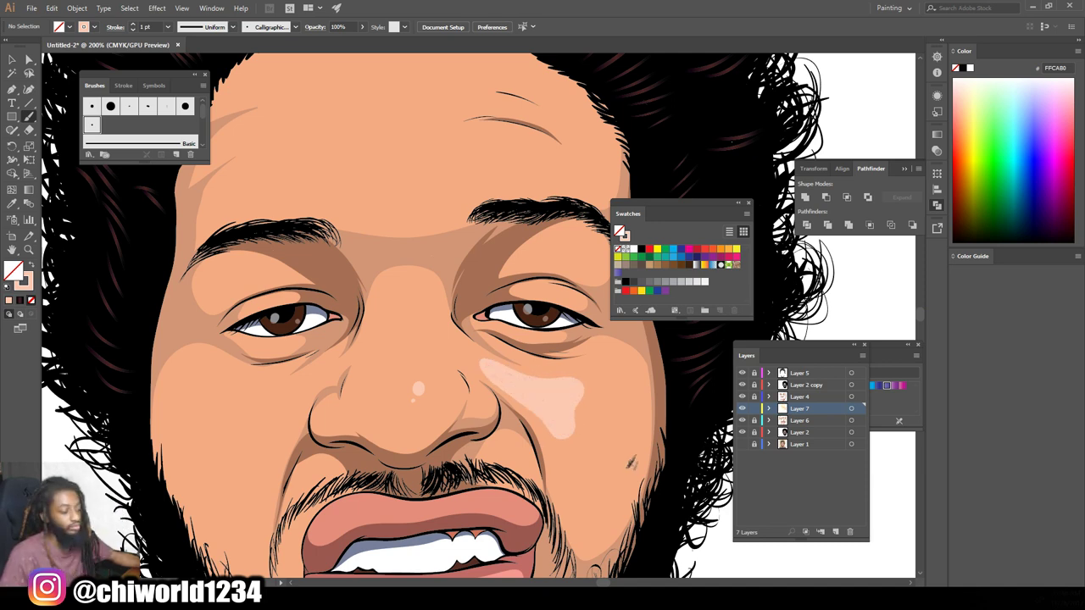
Step: Set the brush stroke to 3 pt and paint peach highlights on the right-hand eyelid and below the eyebrow
key("ctrl+minus")
key("ctrl+plus")
left_click(168, 26)
left_click(180, 101)
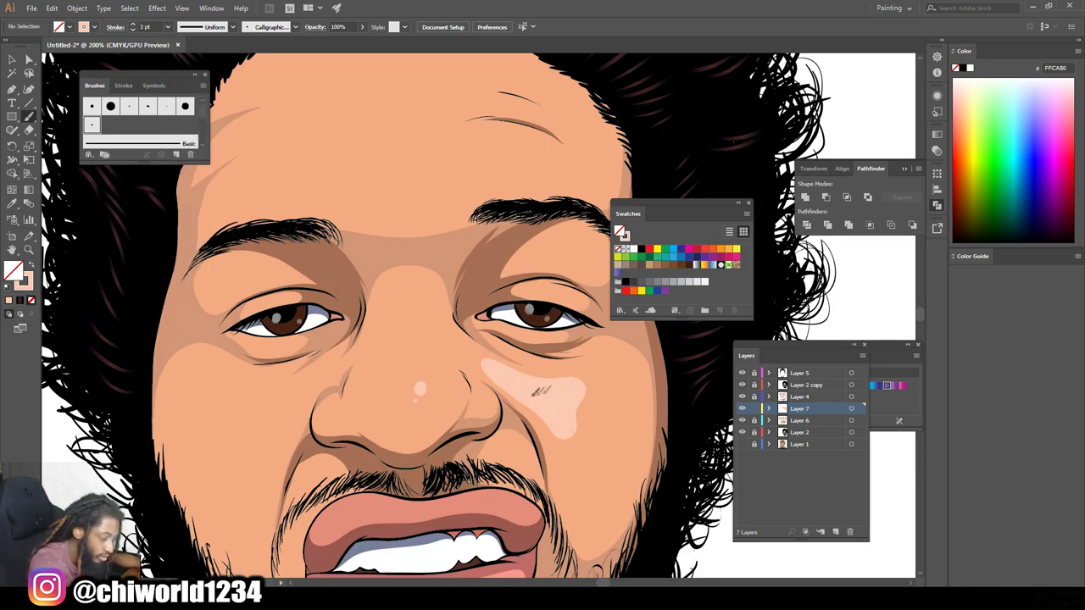
left_click_drag(537, 288, 568, 287)
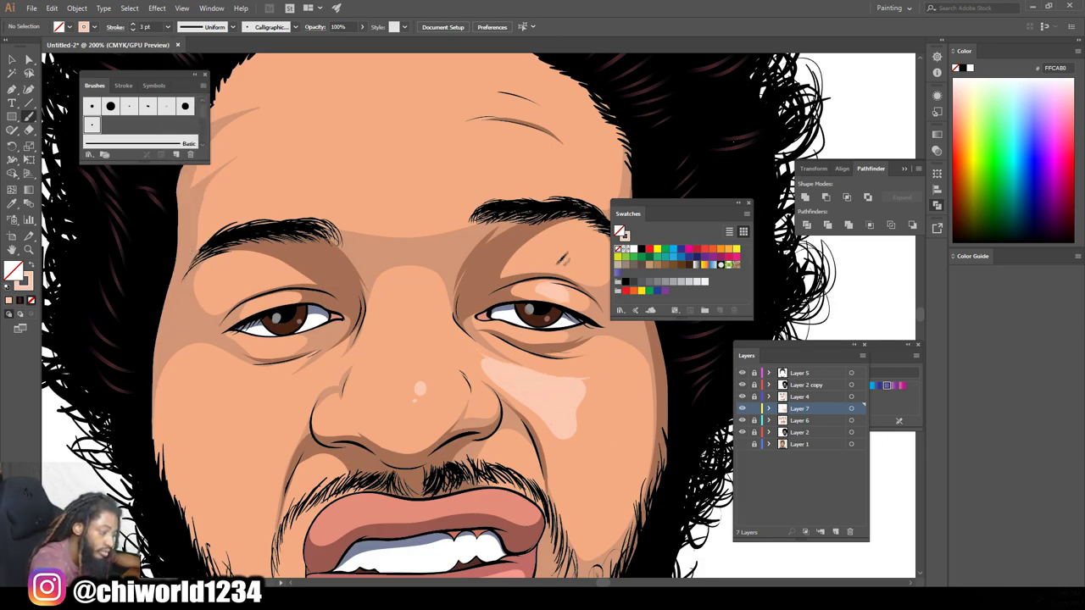
left_click_drag(527, 252, 582, 264)
Step: Paint wavy peach highlights on the forehead and further highlights on the chin and bridge of the nose
key("ctrl+minus")
scroll(607, 334, "down", 2)
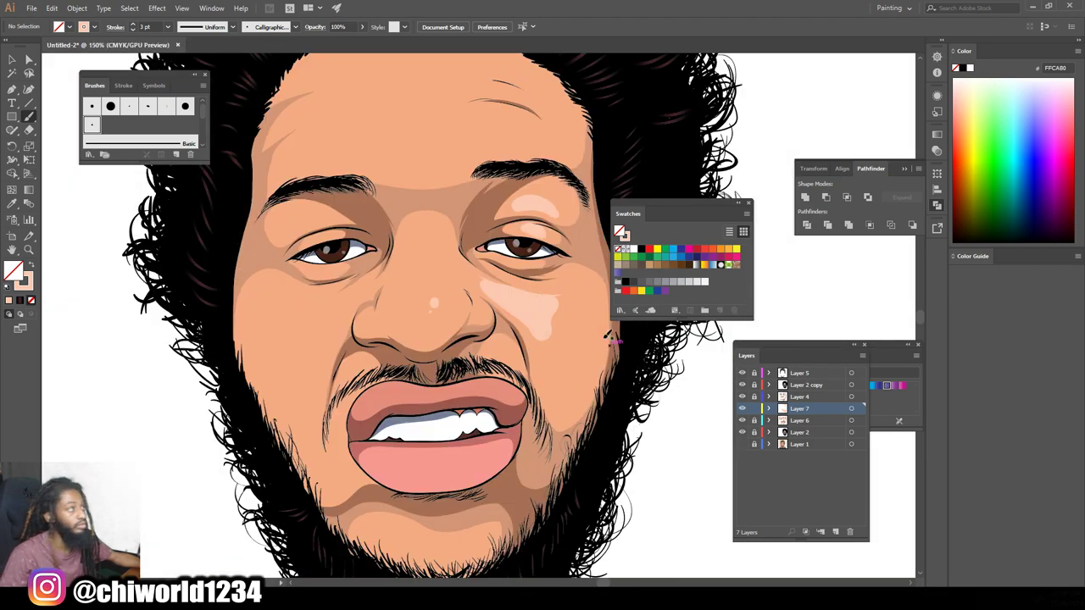
scroll(607, 339, "up", 3)
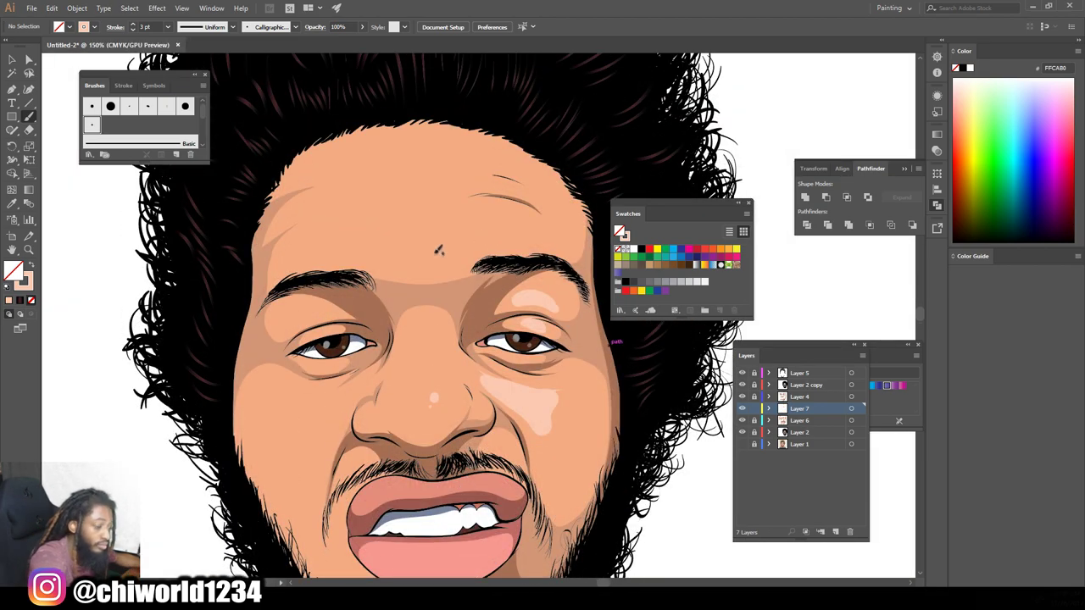
mouse_move(475, 250)
left_mouse_down()
mouse_move(500, 216)
mouse_move(446, 253)
mouse_move(456, 213)
mouse_move(430, 200)
left_mouse_up()
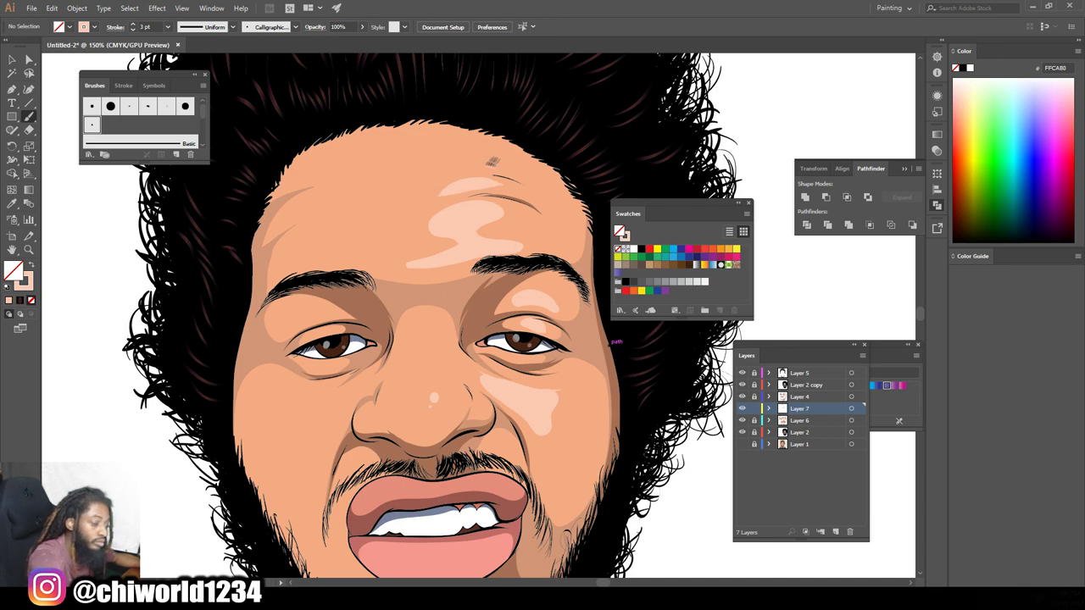
scroll(583, 320, "down", 3)
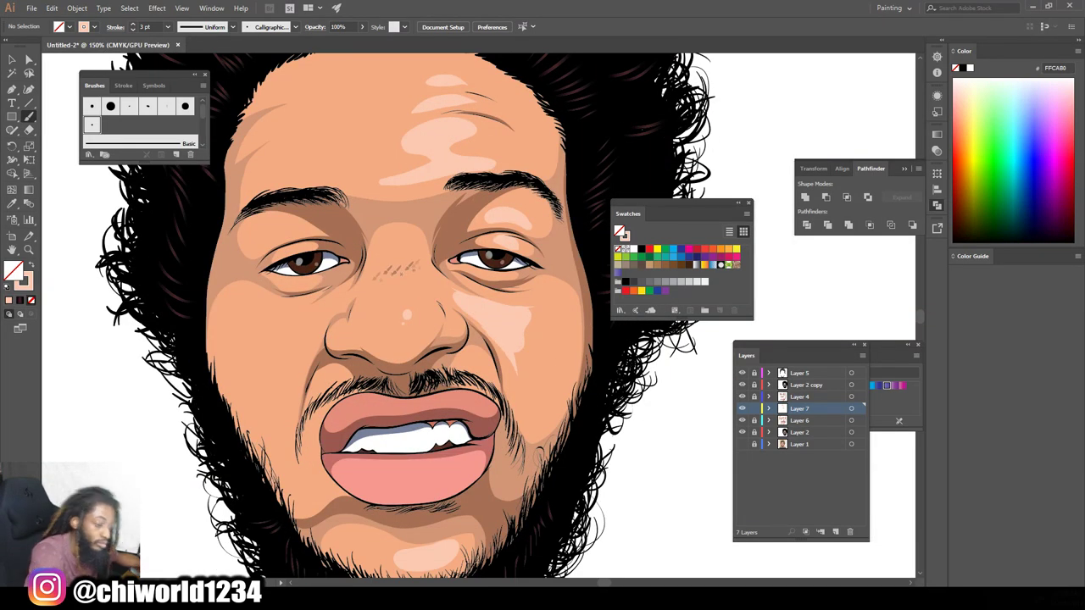
left_click_drag(412, 310, 402, 279)
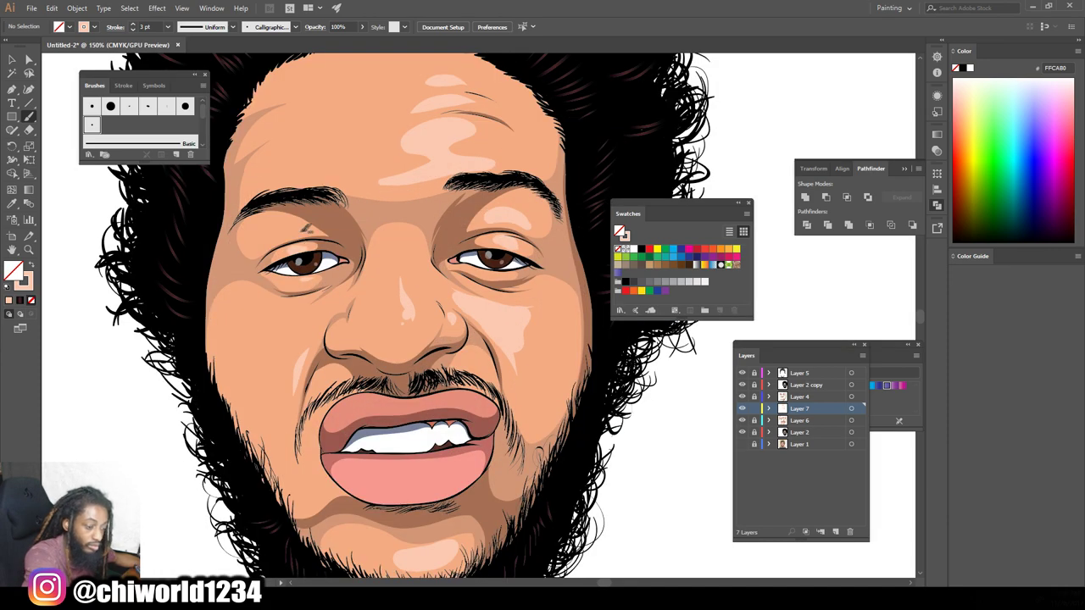
Step: Set the fill colour to white FFFFFF
key("ctrl+minus")
key("ctrl+equal")
scroll(550, 363, "down", 1)
double_click(13, 271)
left_click(602, 321)
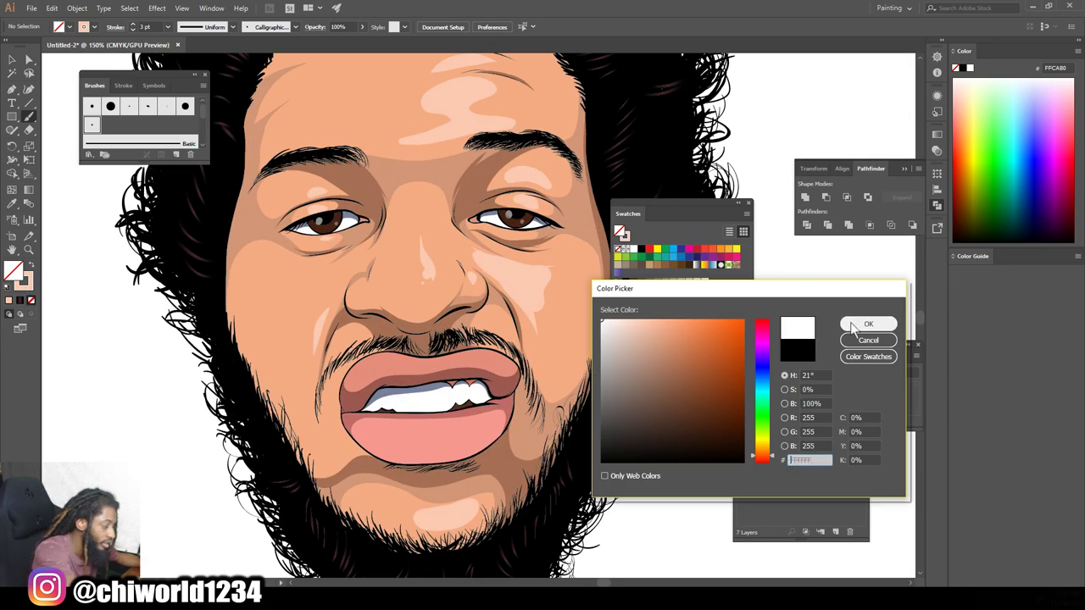
left_click(852, 329)
left_click_drag(394, 435, 465, 431)
key("ctrl+z")
double_click(12, 271)
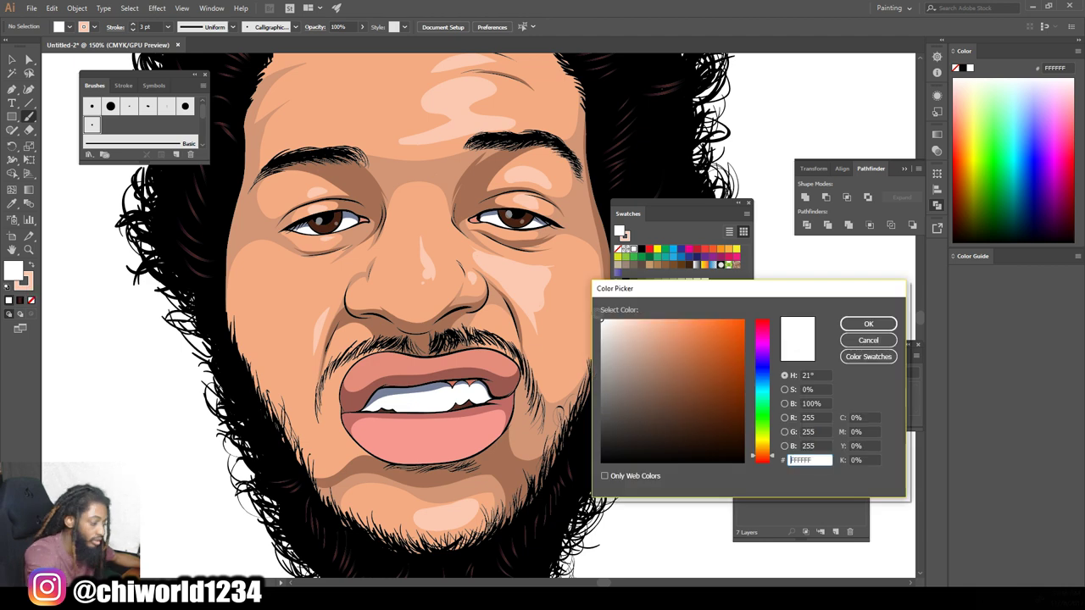
left_click(868, 323)
left_click_drag(396, 441, 468, 431)
key("ctrl+z")
Step: Swap white to the stroke, remove the fill, and paint thin white highlights on the lower and upper lips
left_click(31, 264)
left_click_drag(404, 443, 465, 435)
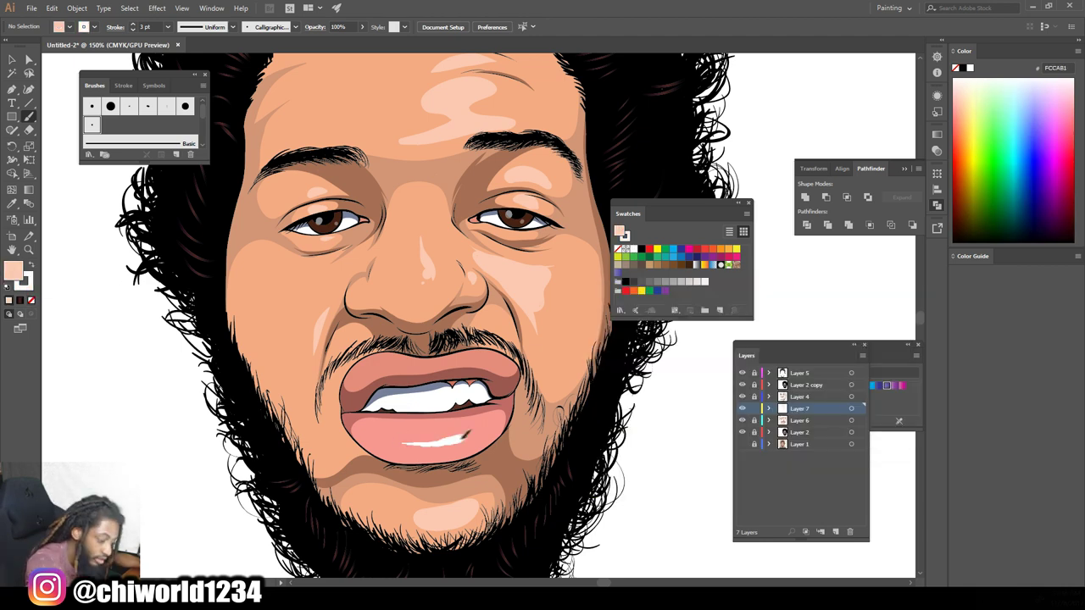
key("slash")
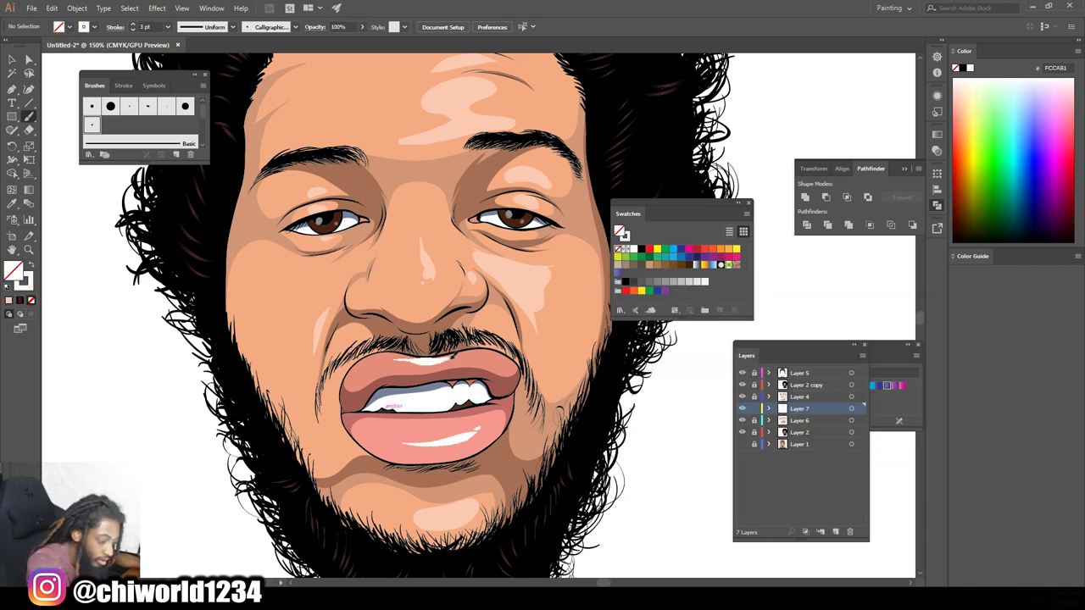
Step: Select all highlight strokes on Layer 7, expand them, and merge them with Pathfinder
key("ctrl+0")
key("ctrl+1")
key("v")
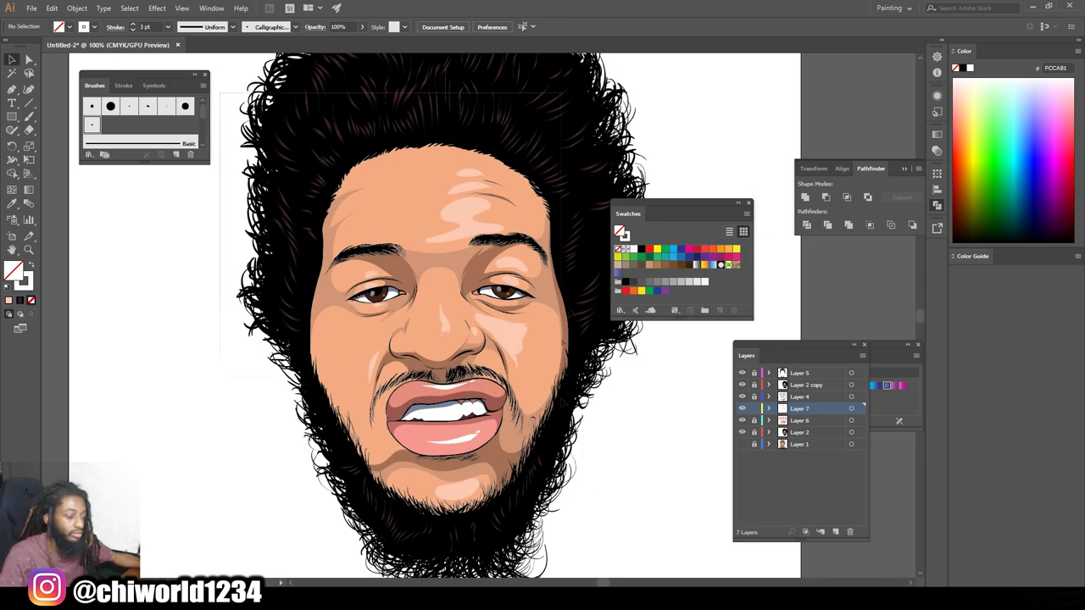
key("ctrl+a")
left_click(77, 8)
left_click(110, 146)
left_click(846, 225)
Step: Reduce the opacity of the merged highlights to 61% and deselect them
left_click(362, 26)
left_click_drag(363, 41, 343, 46)
left_click(226, 264)
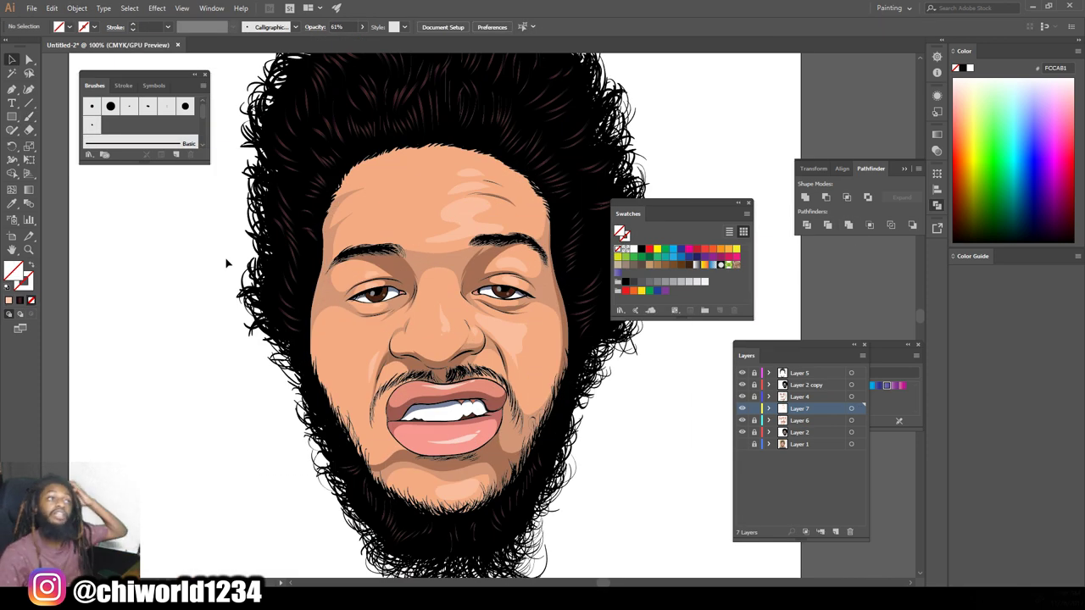
Step: Lock Layer 7, then check Layer 4's artwork by toggling its visibility, and unlock Layer 4 as the active layer
left_click(755, 408)
left_click(741, 397)
left_click(741, 396)
left_click(753, 397)
left_click(802, 397)
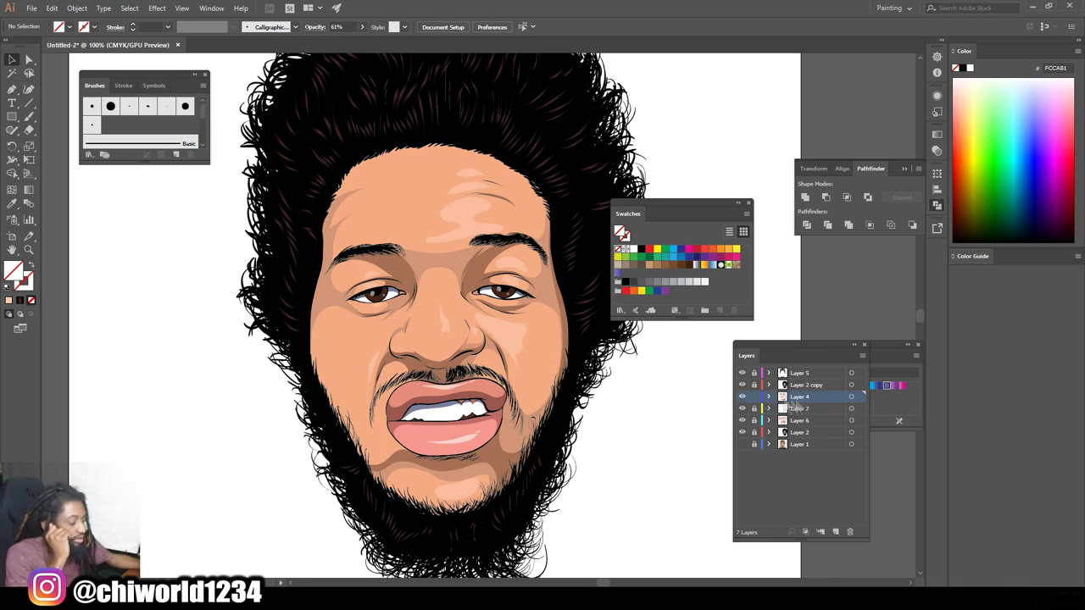
Step: Select the dark shadow artwork on Layer 4 and shift its colour balance, entering an adjustment of -15
left_click_drag(230, 113, 644, 525)
left_click(52, 7)
mouse_move(73, 206)
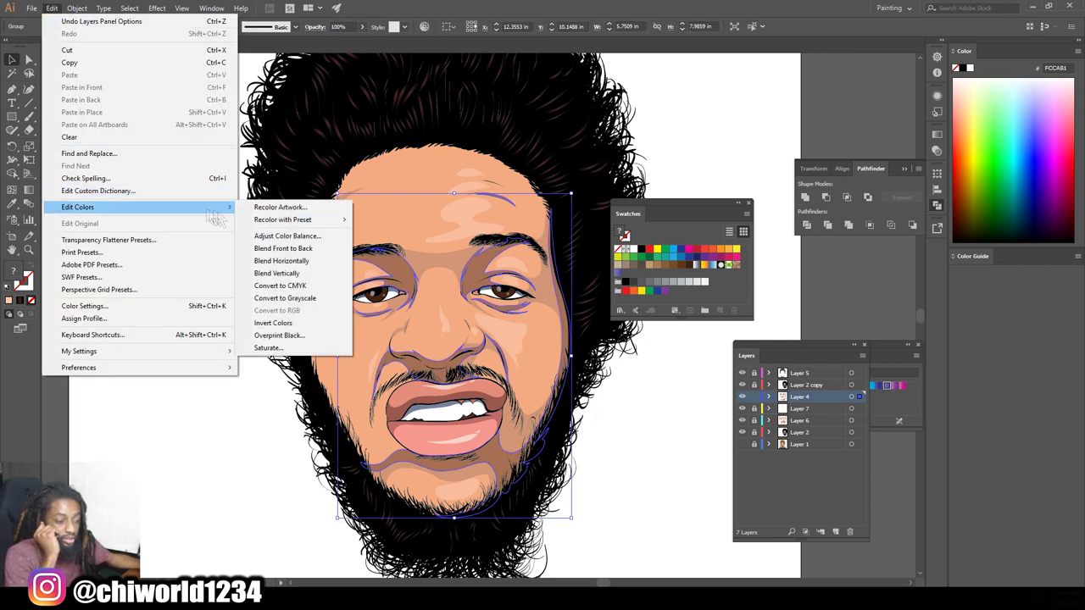
left_click(298, 234)
left_click_drag(1059, 253, 680, 291)
left_click(667, 473)
left_click_drag(755, 401, 753, 401)
left_click_drag(755, 384, 761, 386)
type("-15")
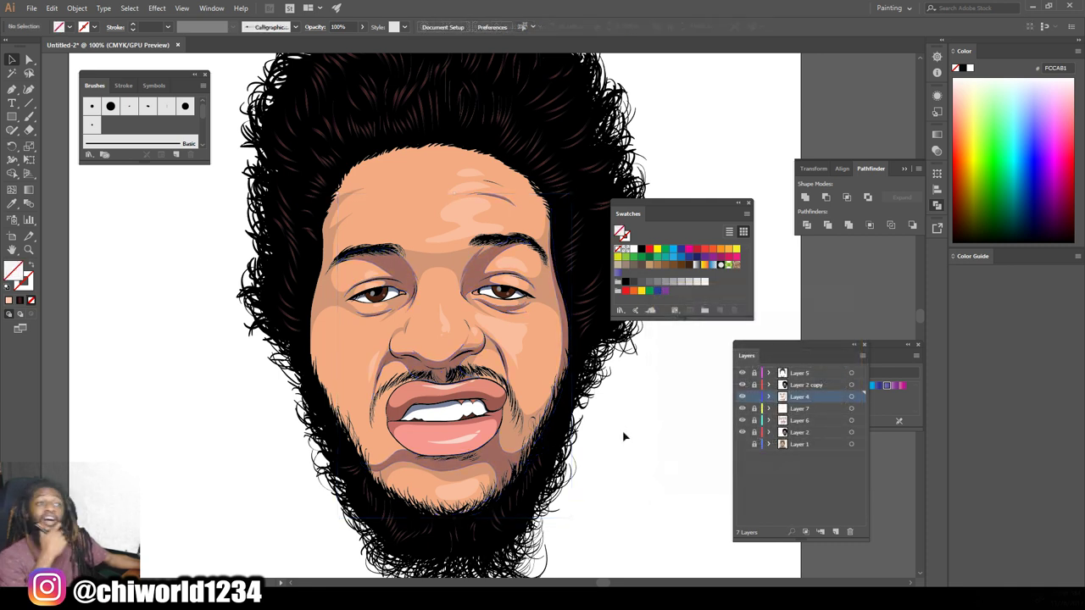